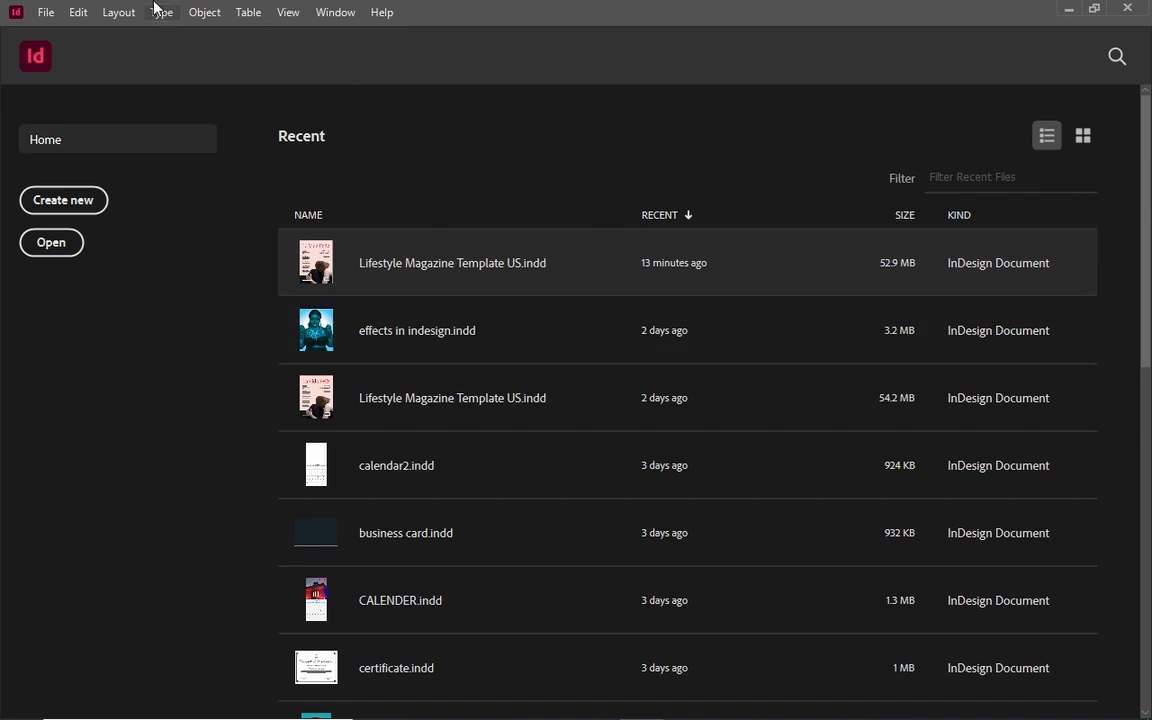
Step: Open the "Lifestyle Magazine Template US" document and skip replacing the missing fonts
left_click(46, 13)
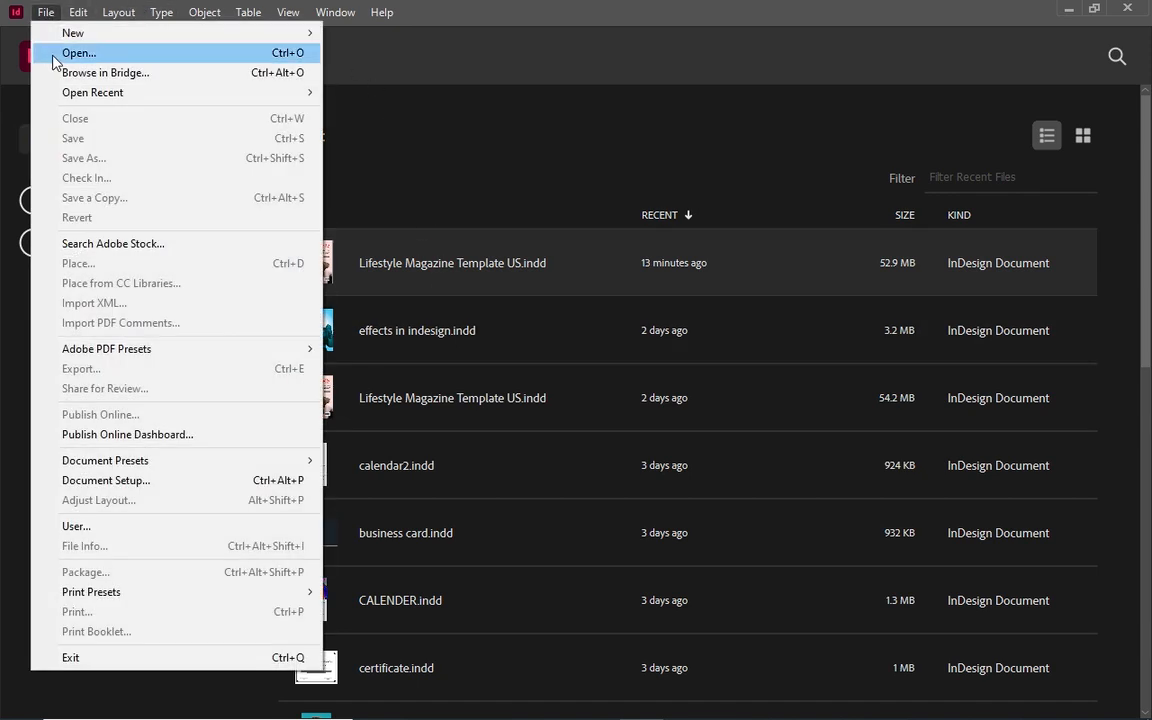
left_click(50, 53)
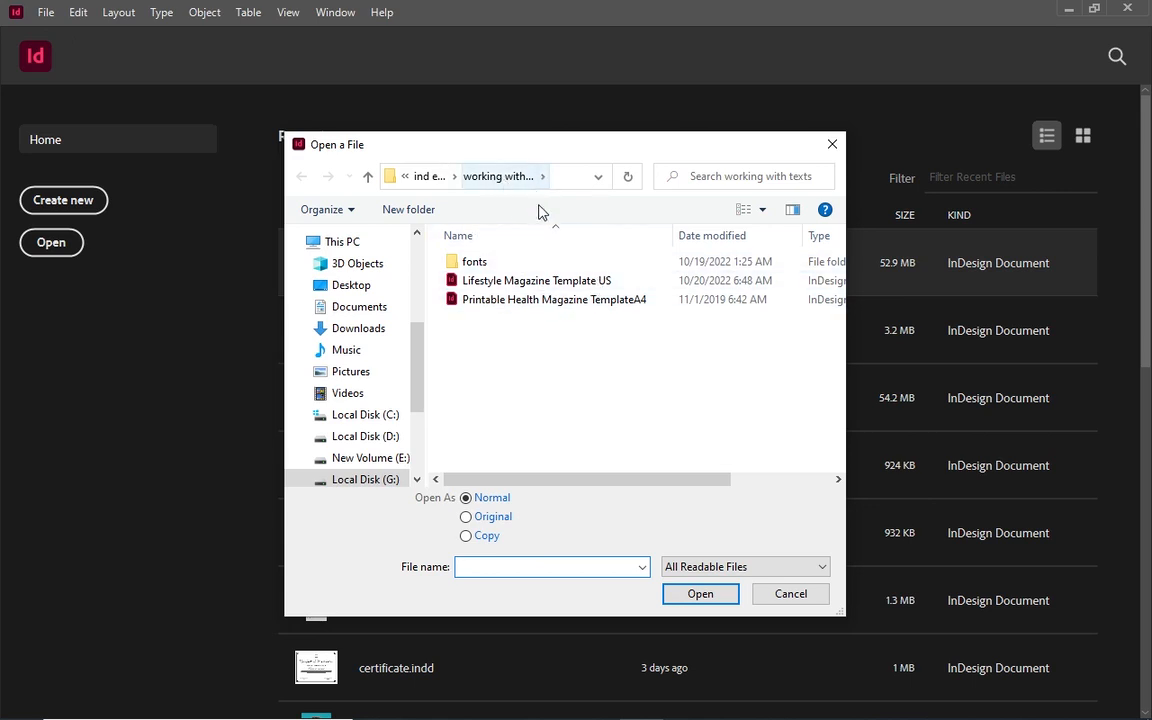
left_click(592, 280)
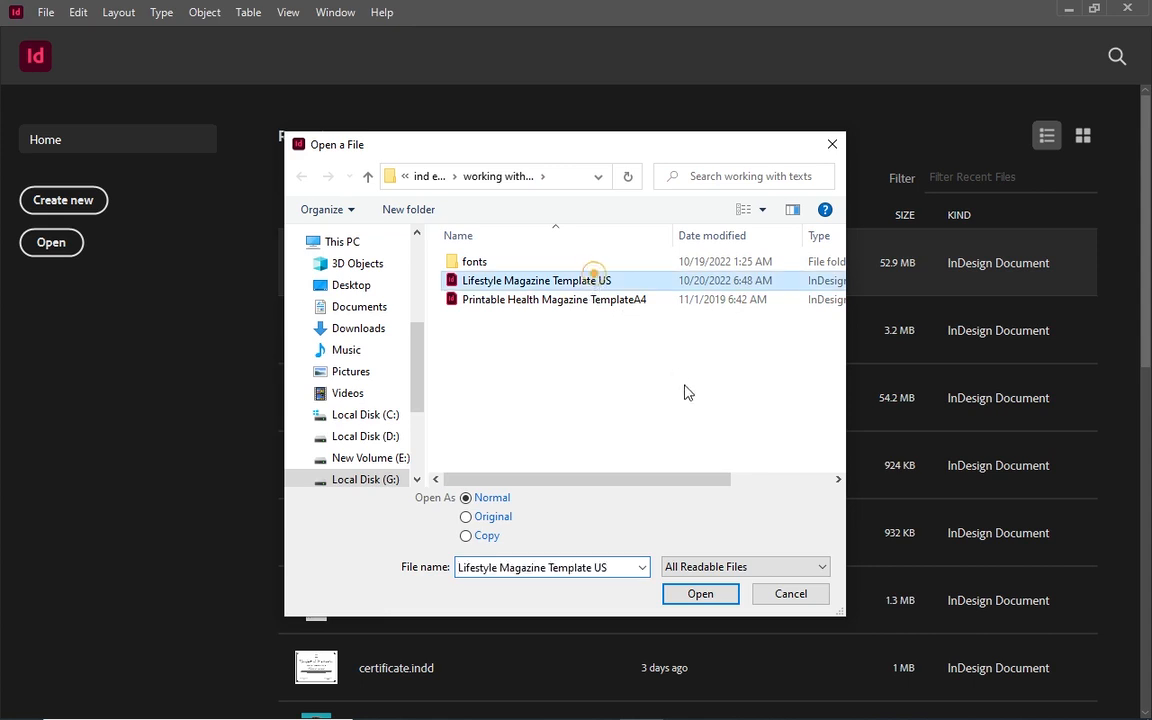
left_click(706, 596)
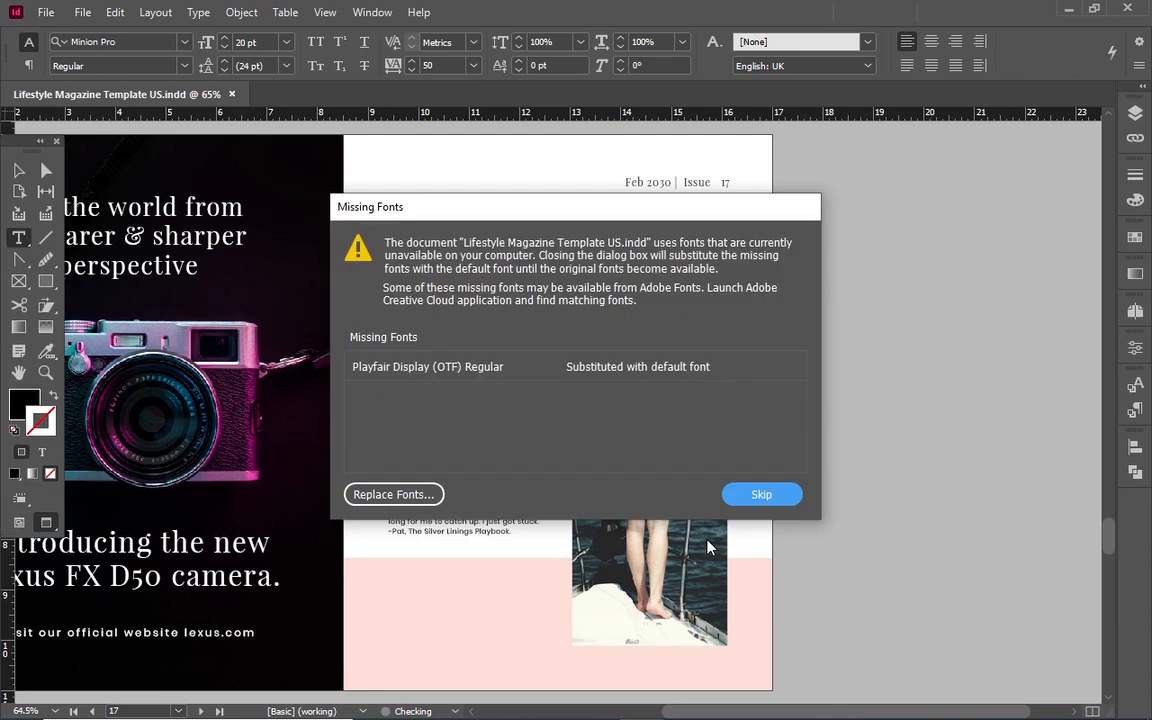
left_click(752, 493)
Step: Look through the magazine spreads to find the "Alone, Not Lonely" article on page 10
scroll(760, 318, "down", 20)
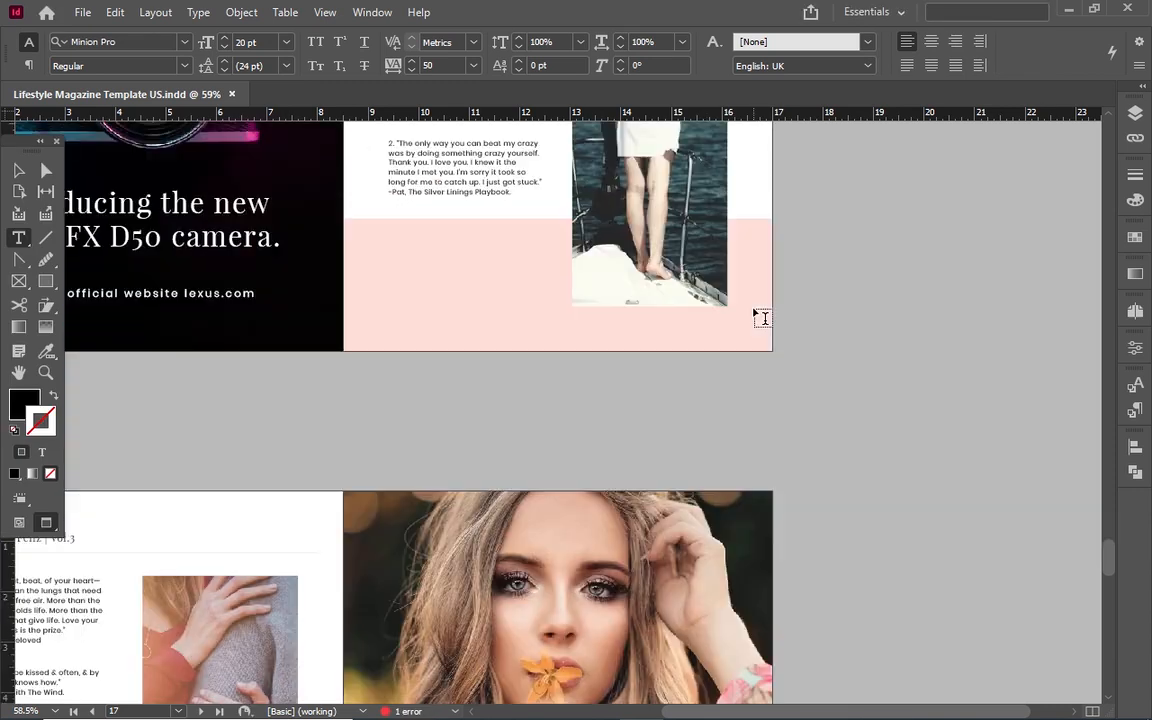
scroll(815, 495, "down", 3)
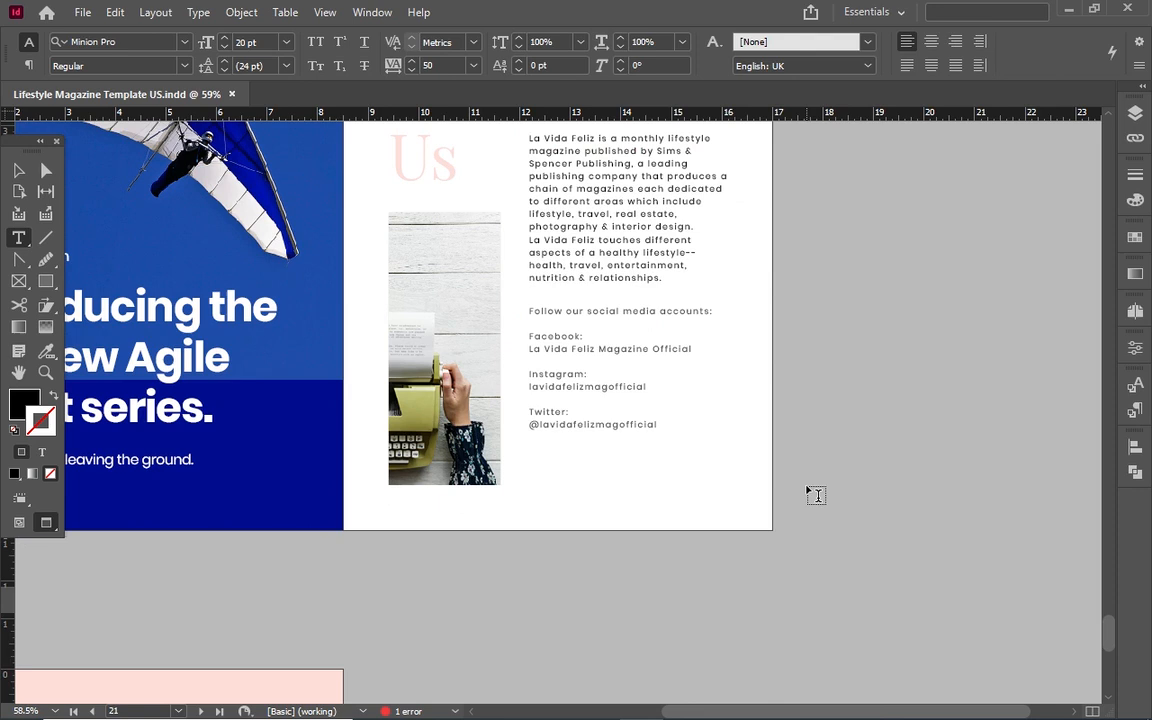
left_click_drag(826, 712, 630, 694)
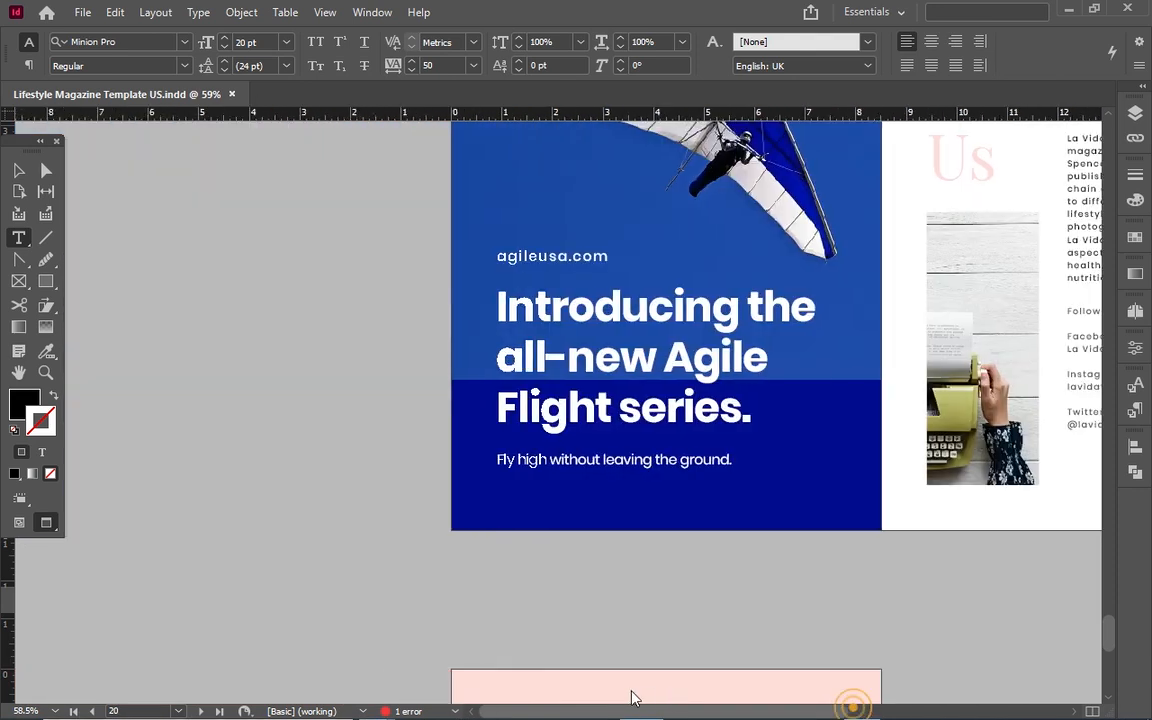
scroll(638, 690, "down", 6)
scroll(638, 689, "up", 15)
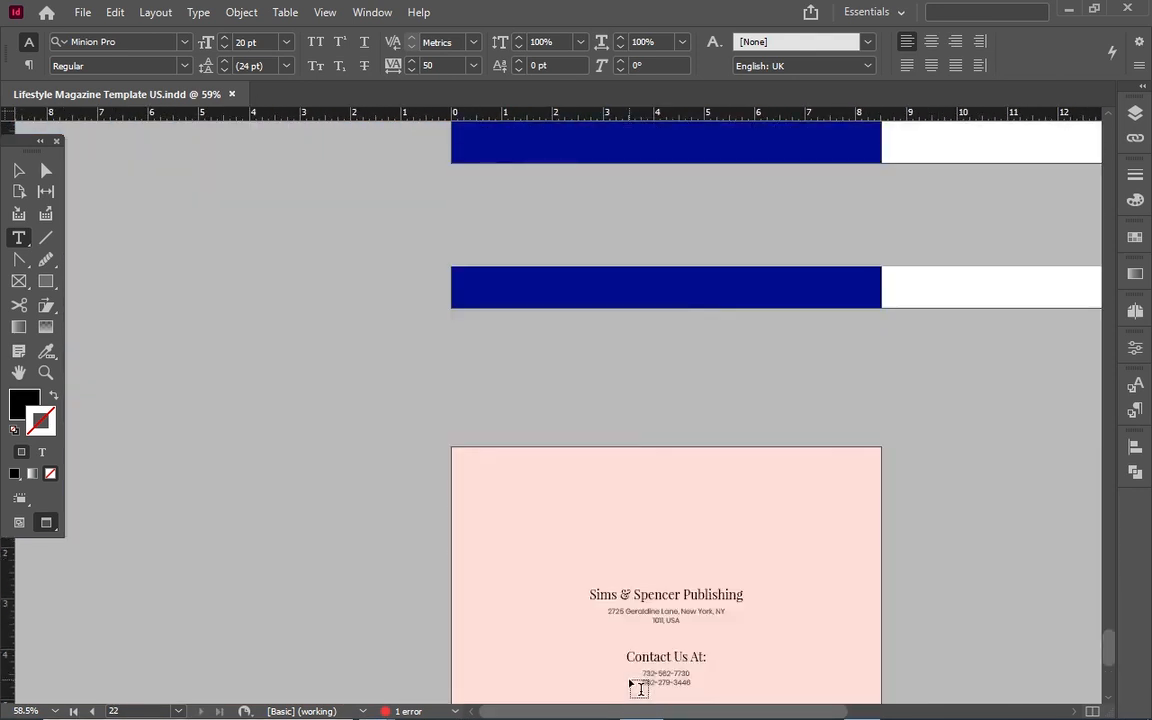
scroll(633, 688, "up", 12)
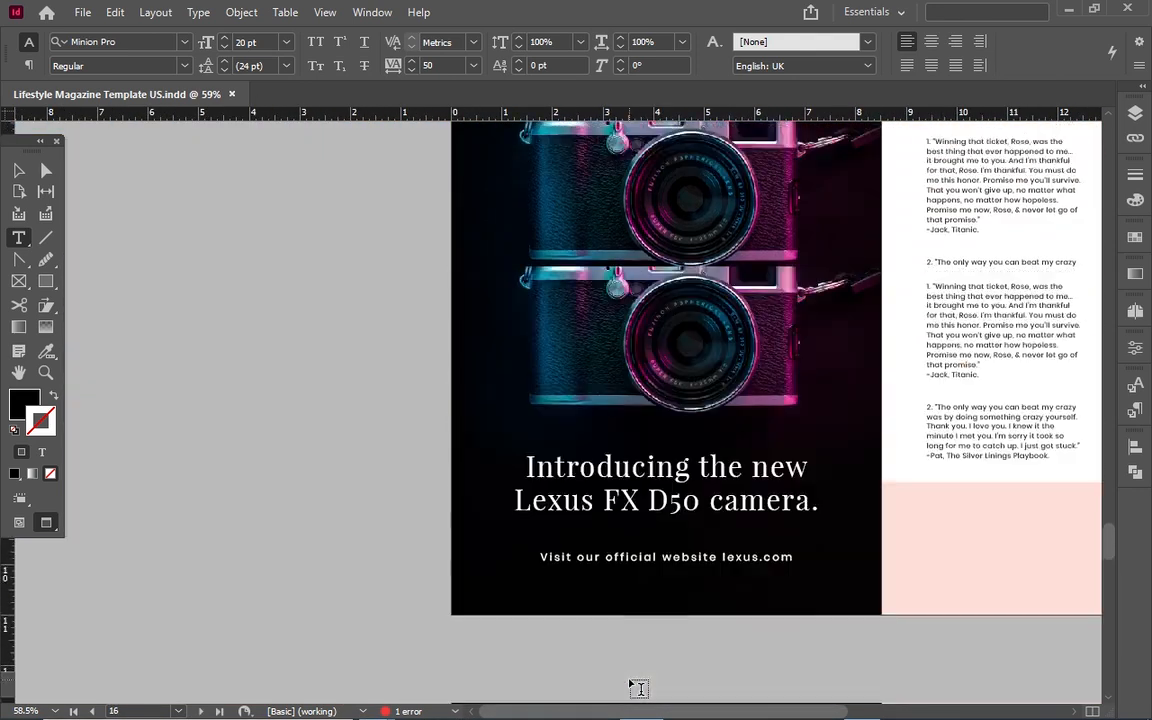
scroll(633, 688, "up", 12)
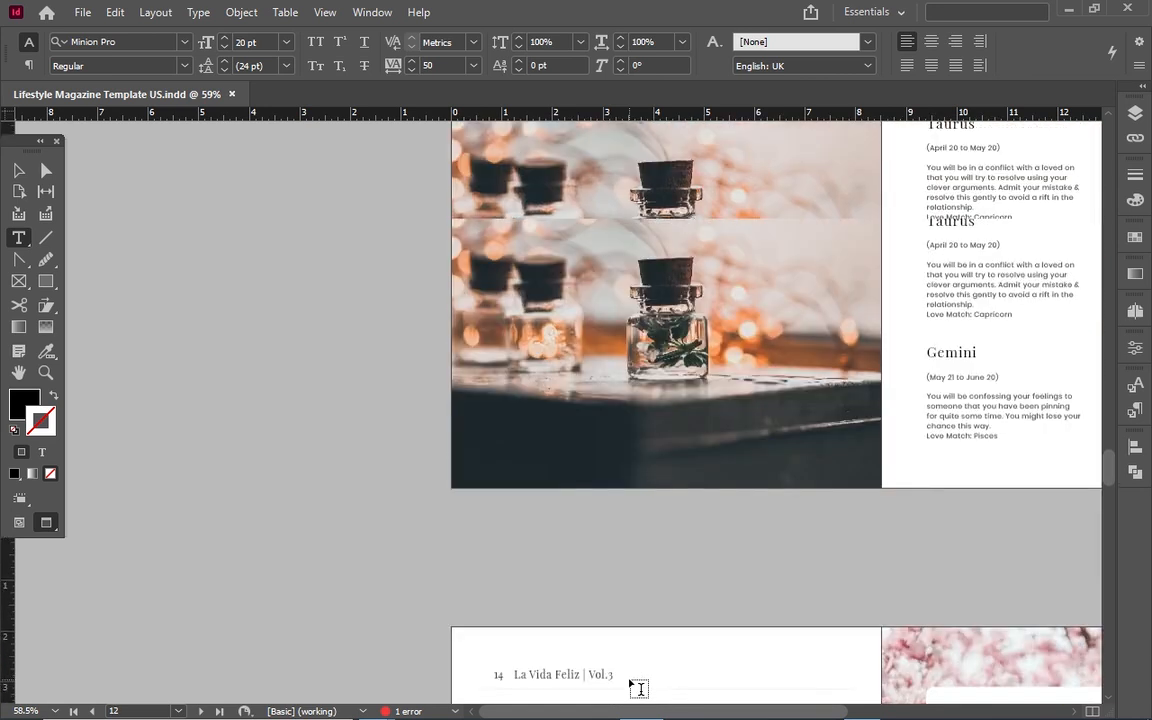
scroll(621, 676, "up", 1)
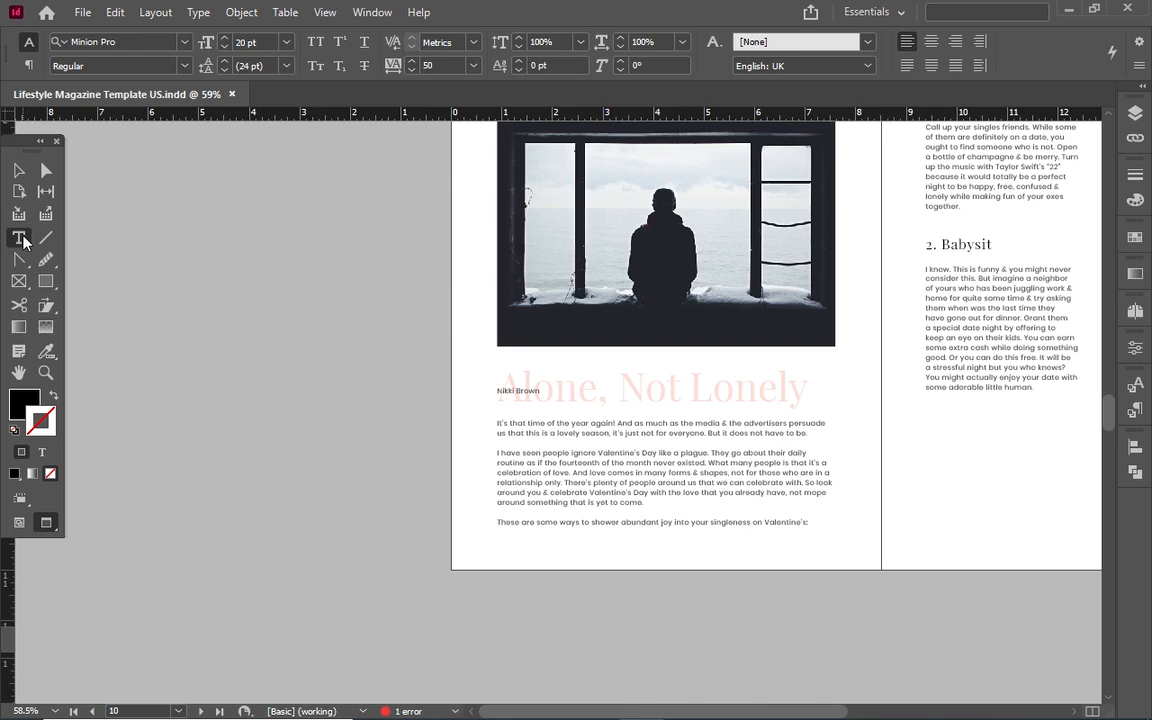
Step: Activate the Selection tool and turn off Preview mode to show frame edges and hidden characters around the "Alone, Not Lonely" article text
left_click(16, 174)
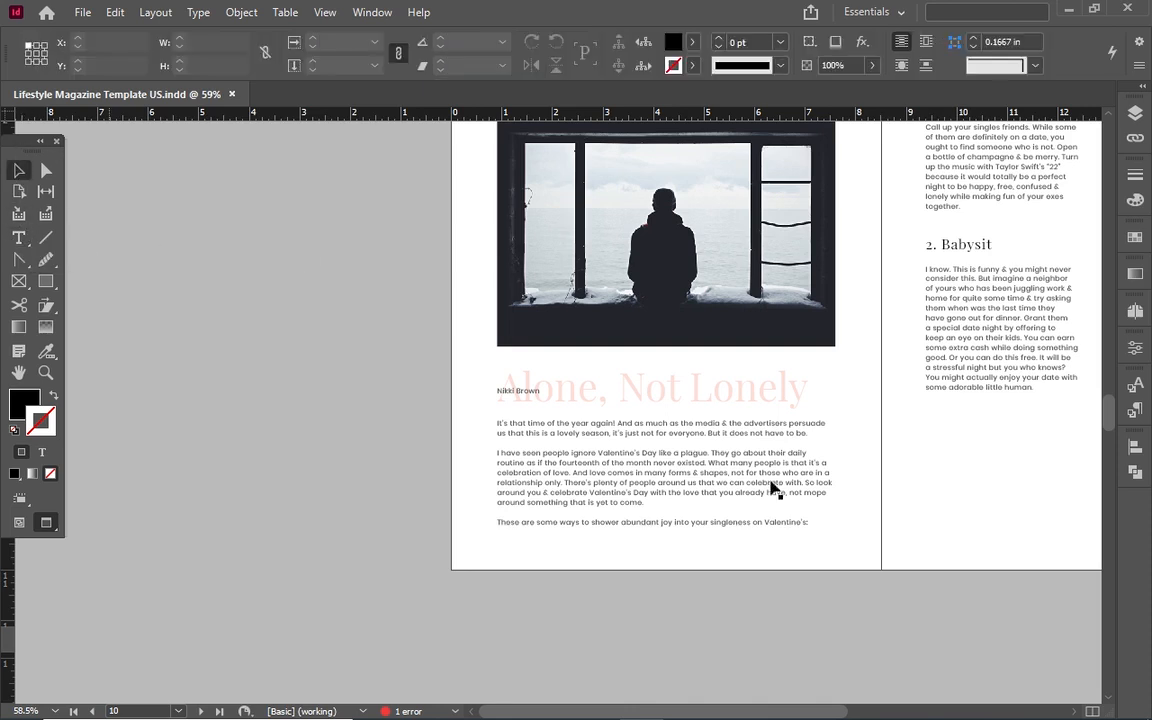
key("ctrl+equal")
key("ctrl+equal")
key("ctrl+equal")
key("ctrl+equal")
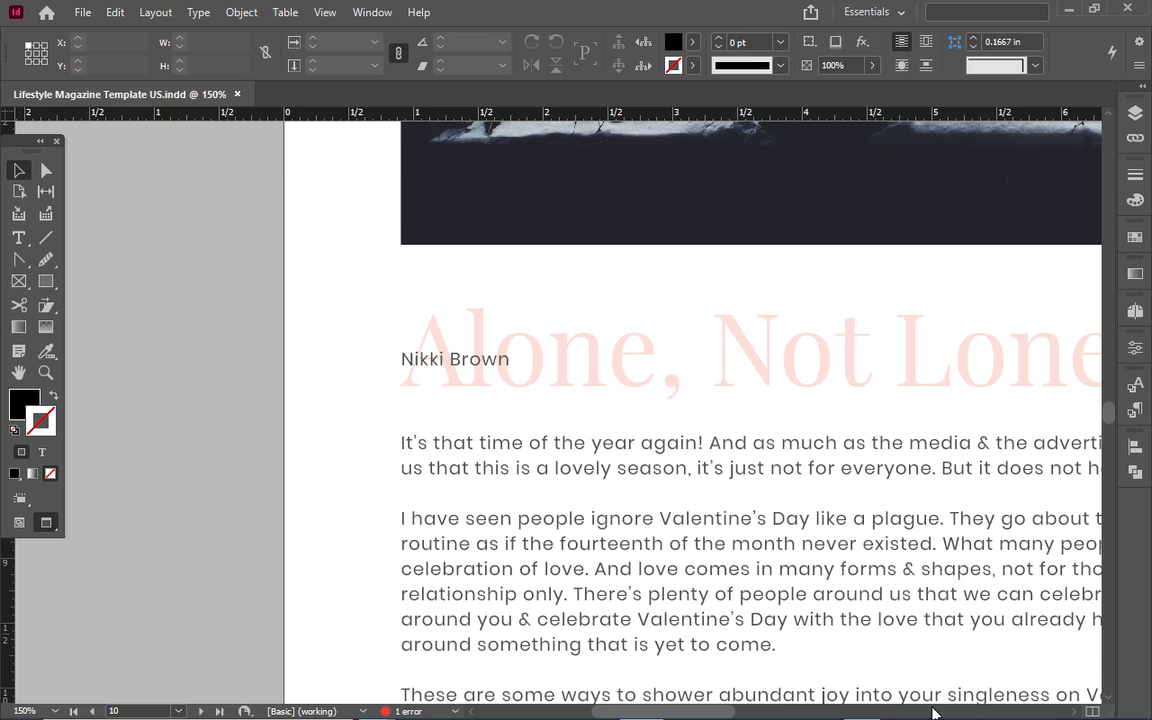
key("w")
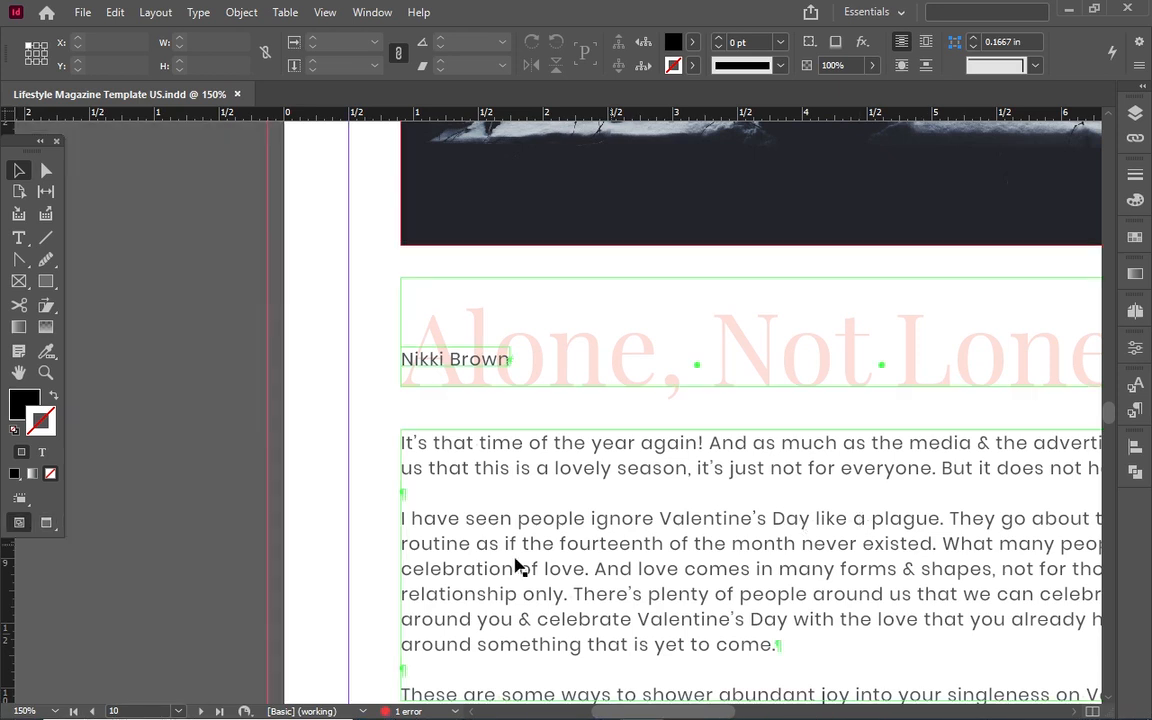
scroll(697, 693, "down", 3)
left_click_drag(678, 712, 711, 712)
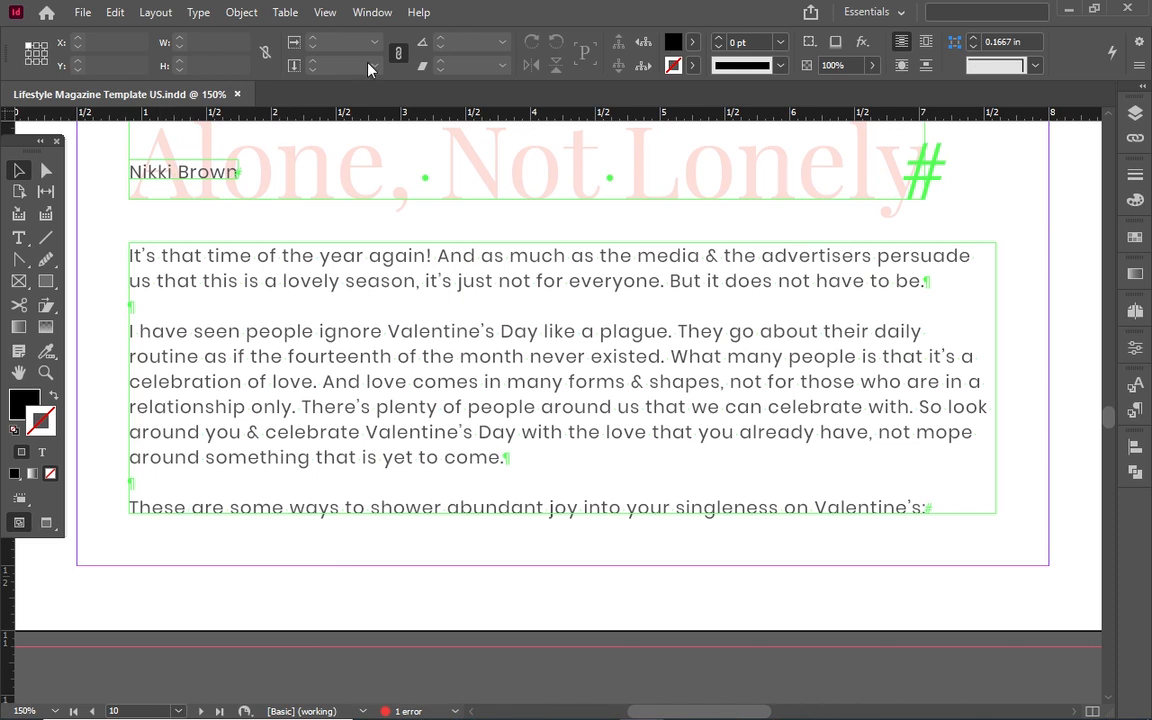
Step: Enter the article's body text frame for editing and select the word "much" in its first paragraph
double_click(391, 372)
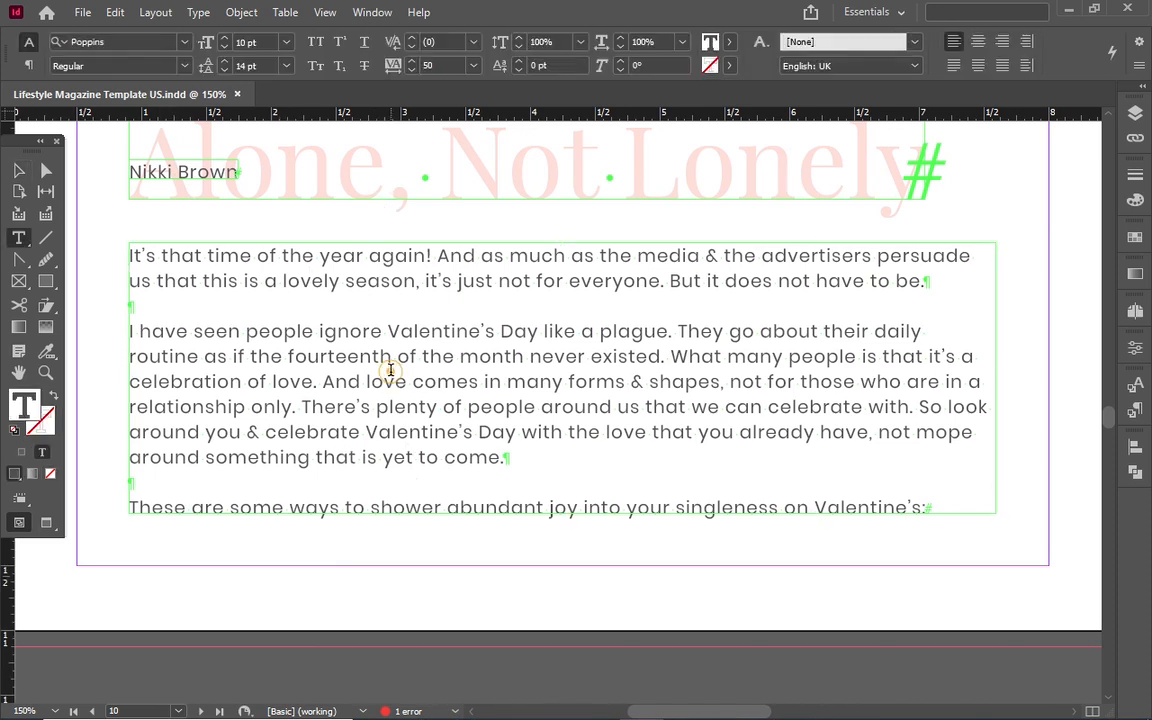
left_click(18, 170)
double_click(266, 324)
double_click(541, 257)
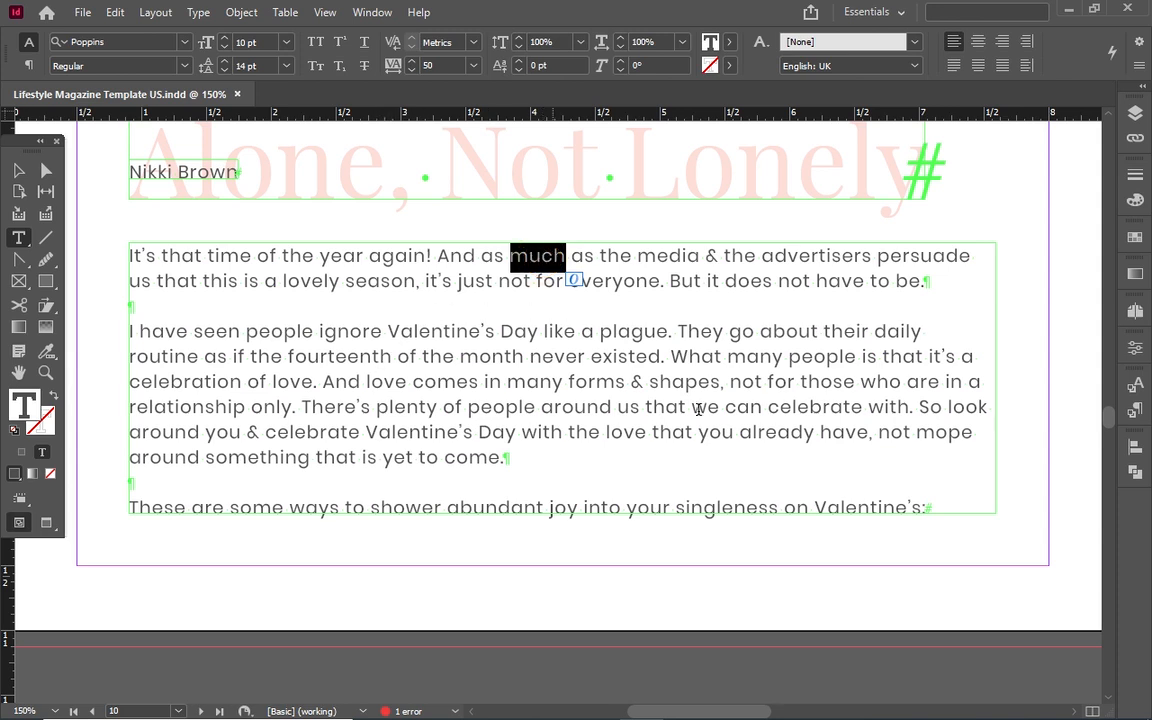
Step: Select the second line of the first paragraph, followed by the whole paragraph beginning "I have seen people ignore"
triple_click(634, 281)
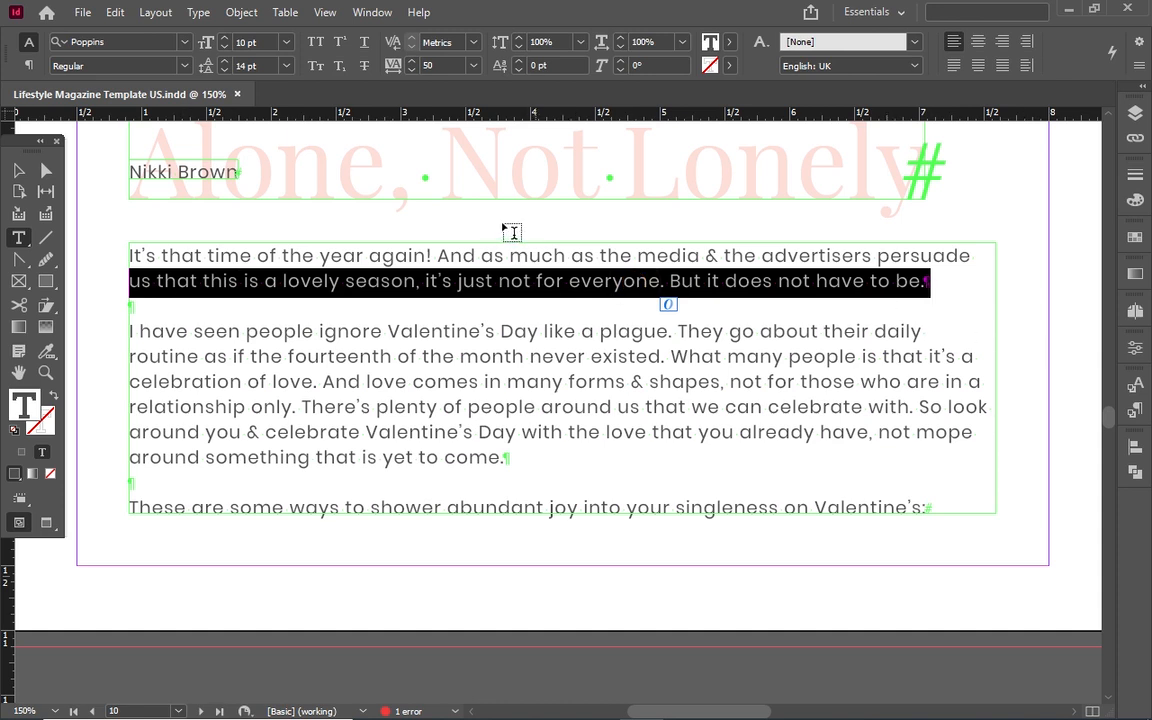
double_click(446, 331)
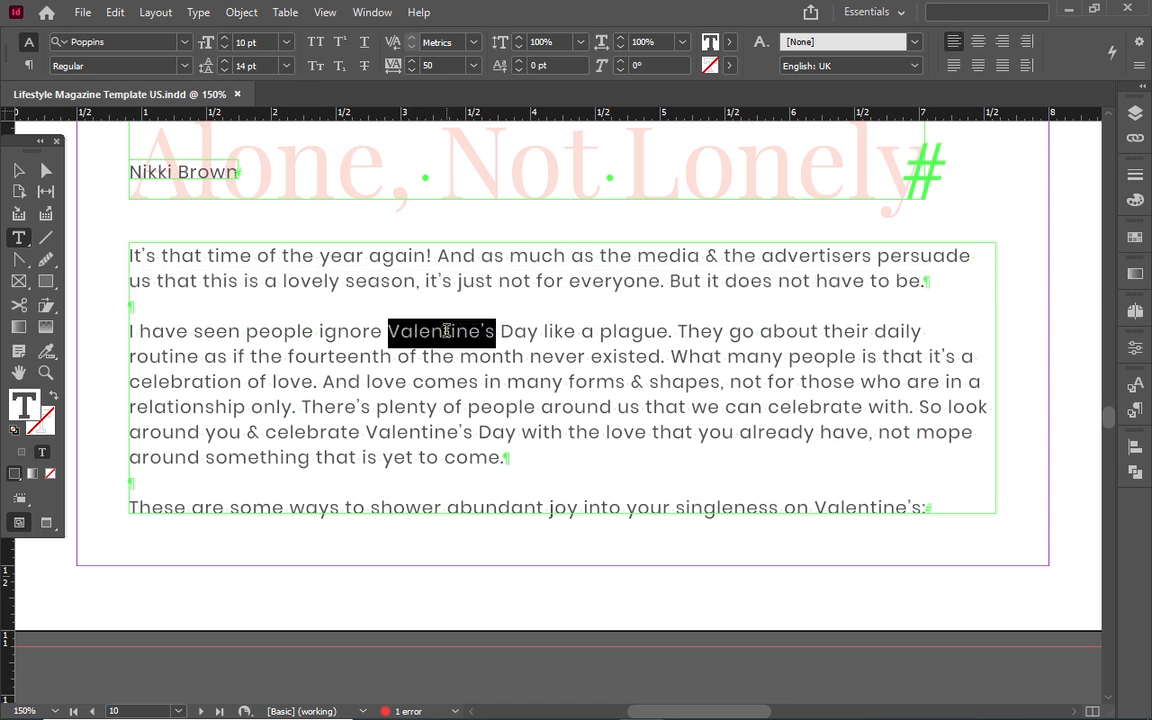
double_click(446, 331)
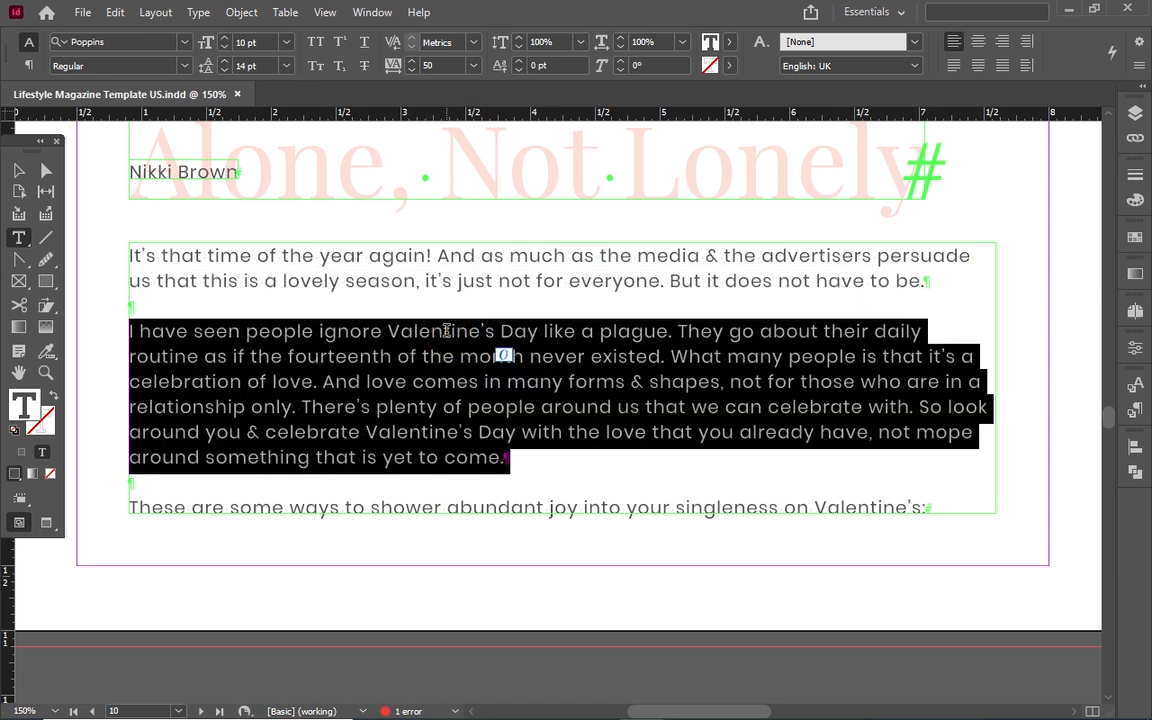
Step: Select all the text in the article's body frame
left_click(441, 257)
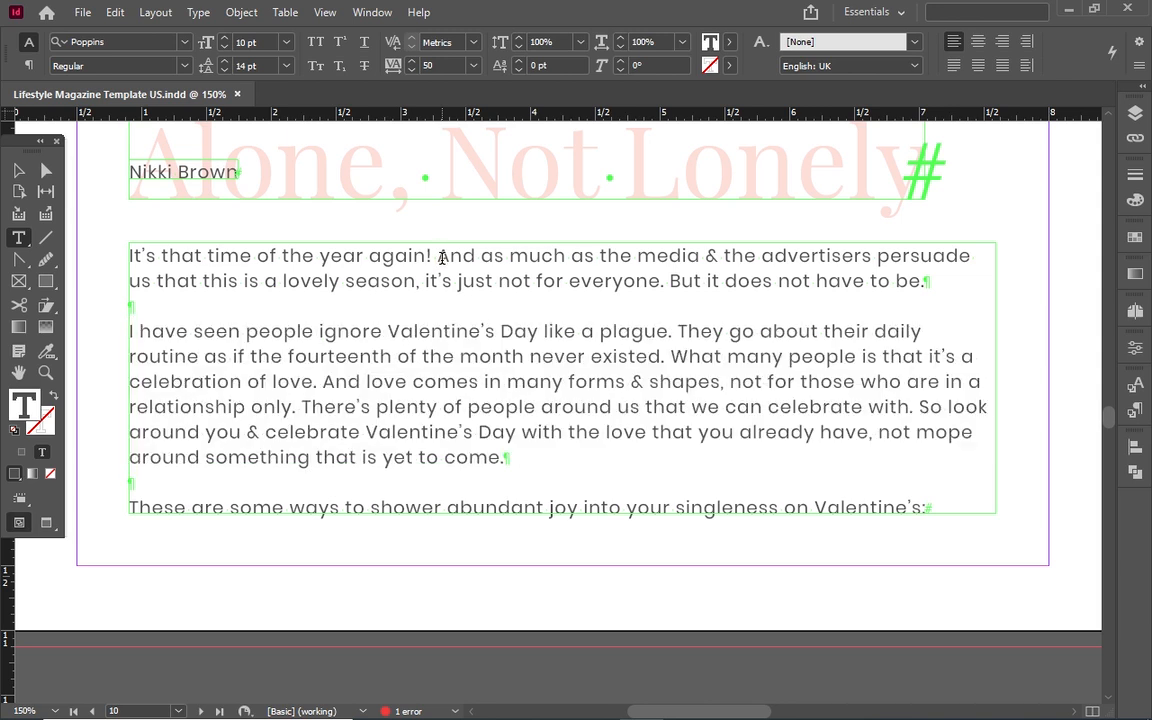
double_click(441, 257)
double_click(441, 257)
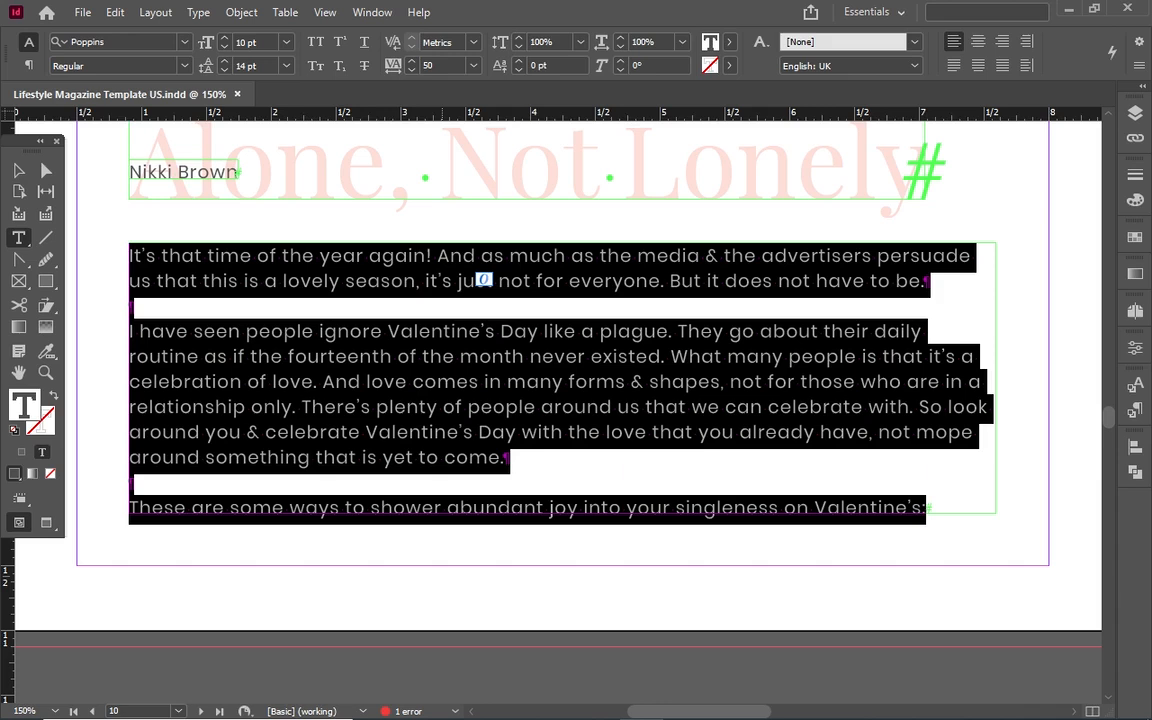
scroll(441, 277, "down", 1)
scroll(441, 277, "up", 1)
scroll(441, 277, "down", 5)
scroll(441, 277, "up", 7)
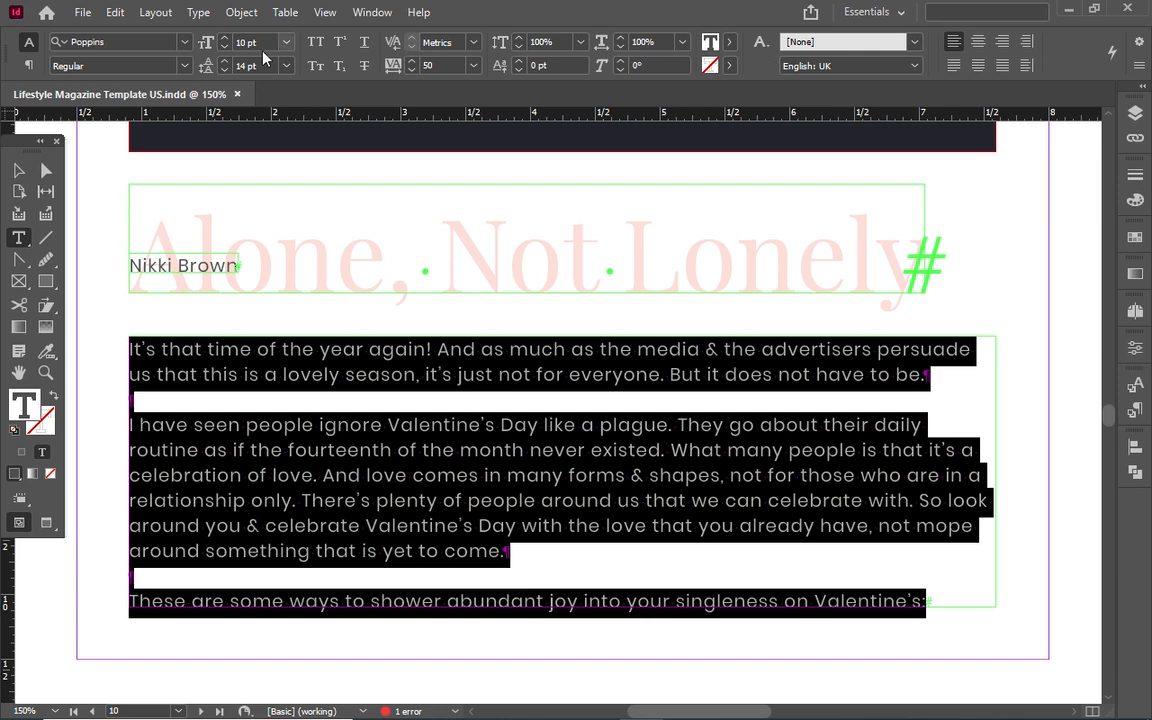
Step: Review the selected text's character properties and its font family and style choices without changing them
left_click(1137, 348)
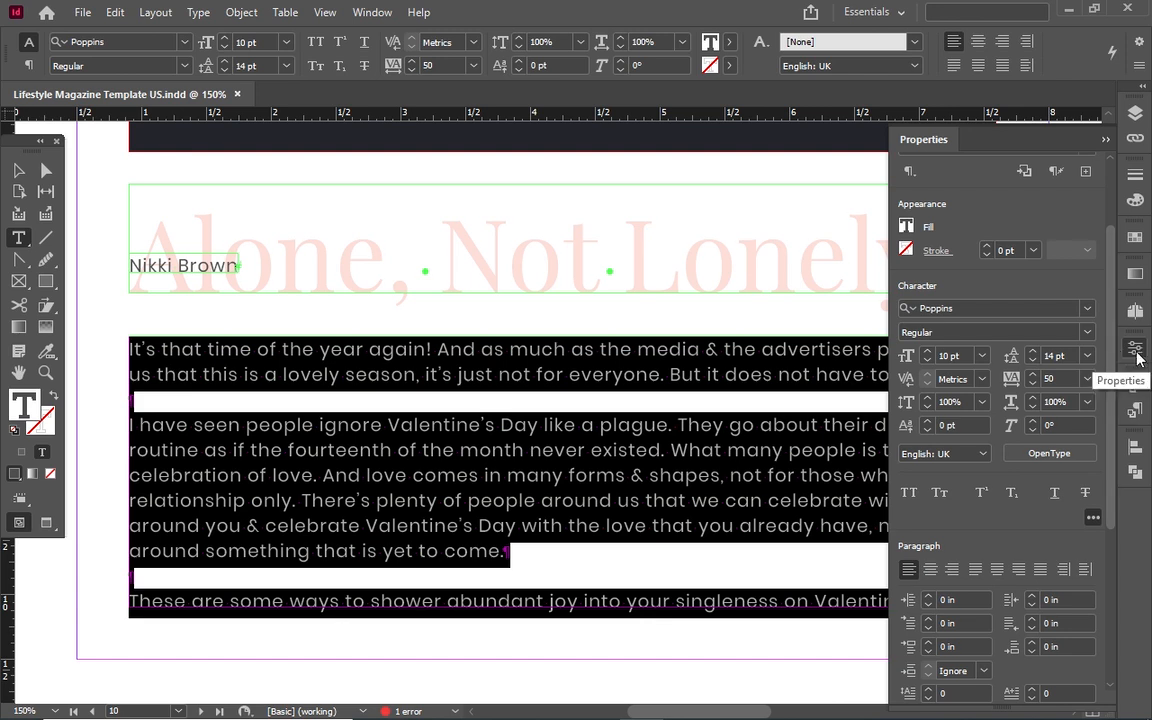
left_click(1137, 352)
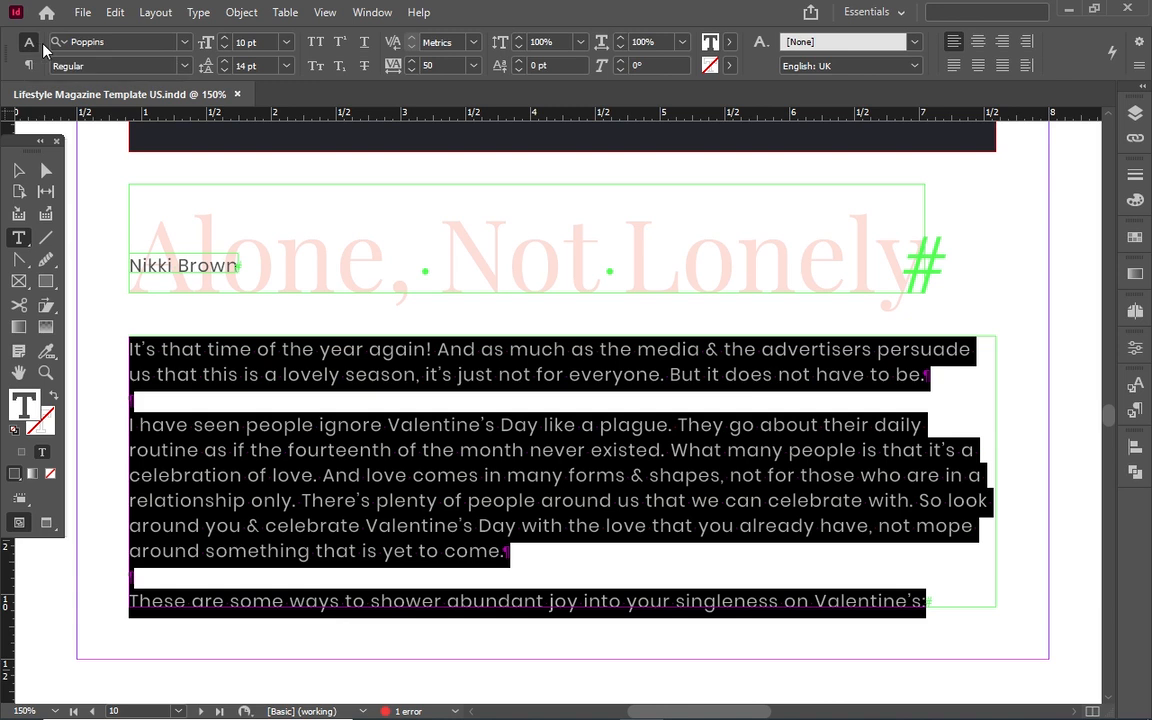
left_click(184, 42)
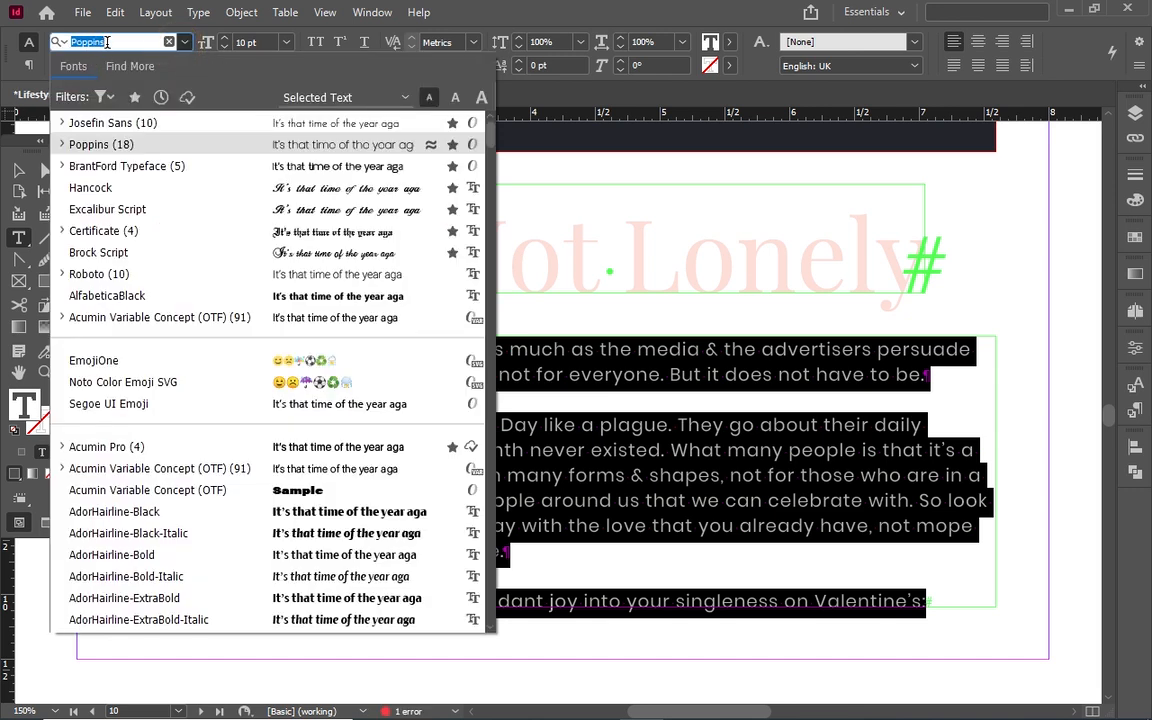
left_click(184, 42)
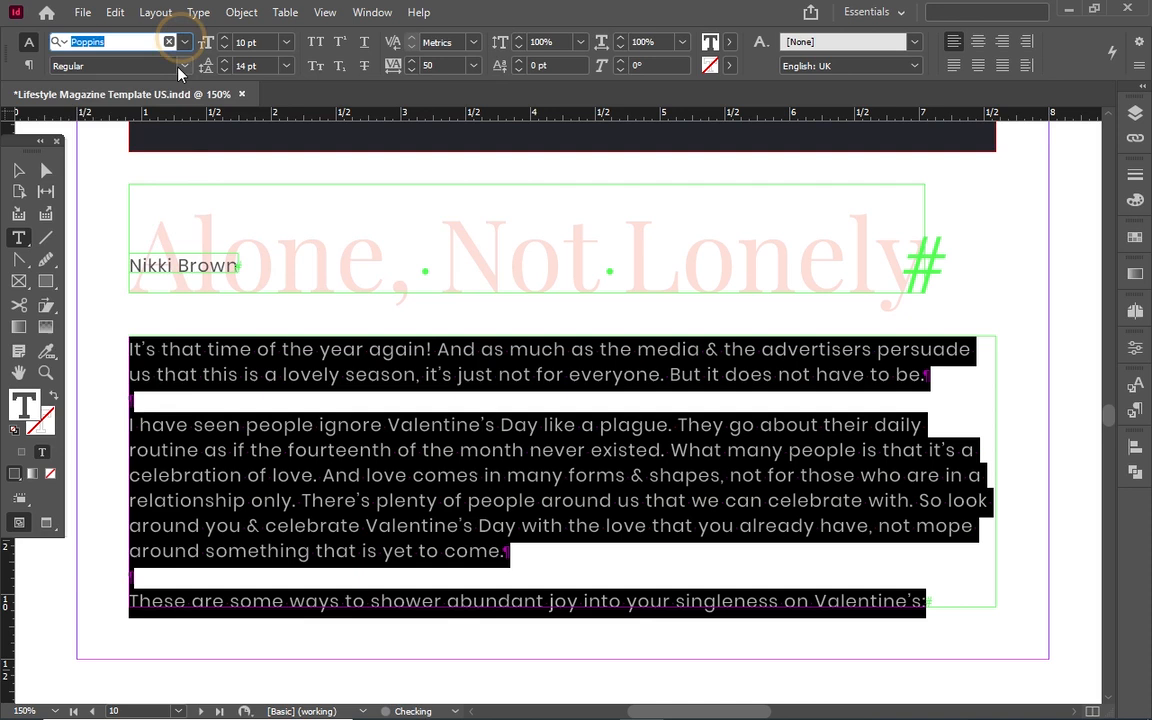
left_click(182, 67)
left_click(184, 67)
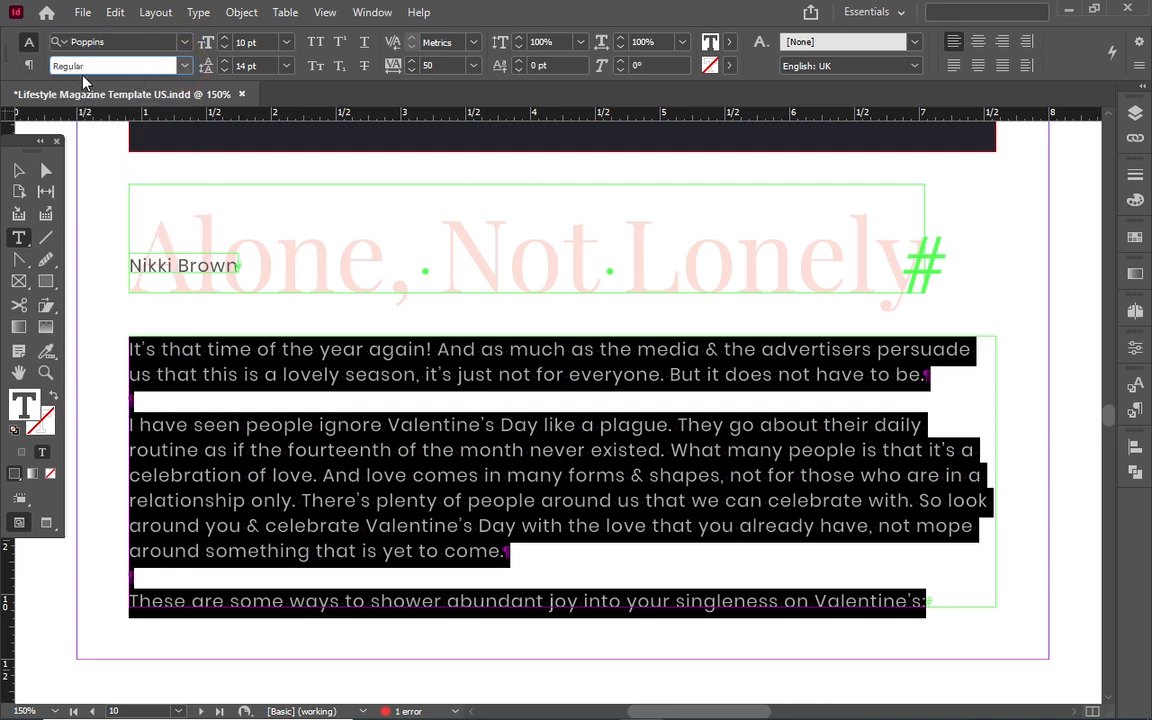
Step: Browse the available fonts with live preview on the selected text and mark Akira Expanded as a favorite
left_click(178, 44)
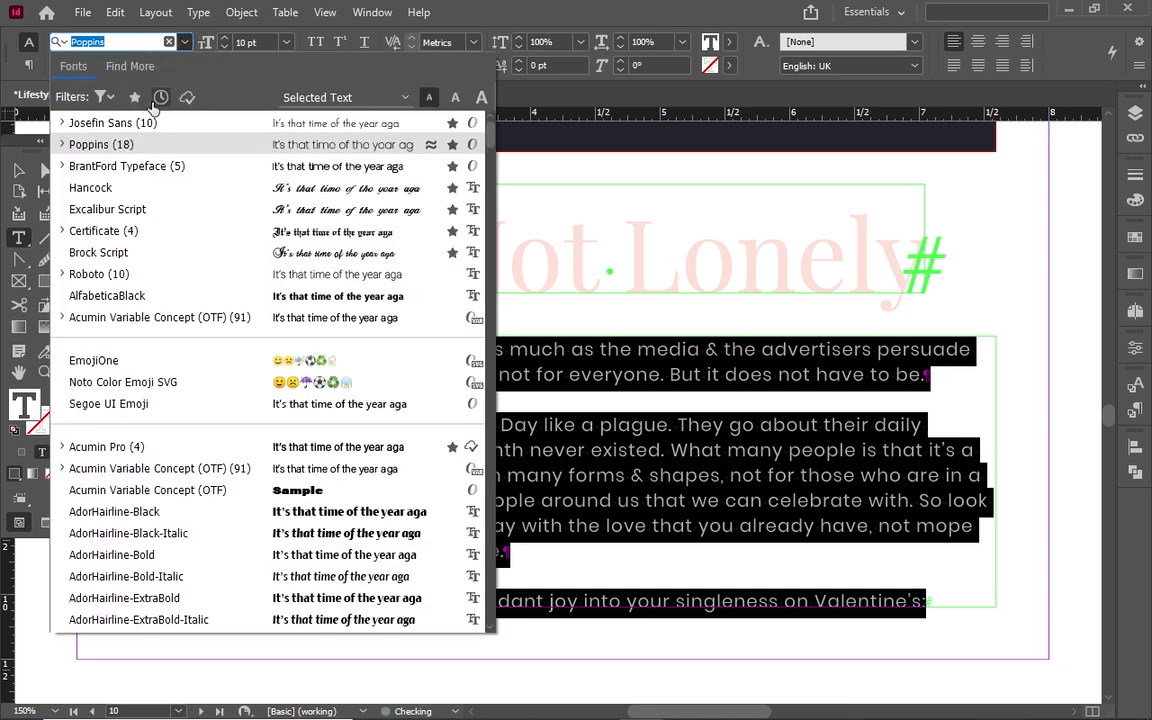
scroll(400, 440, "down", 2)
scroll(281, 452, "down", 2)
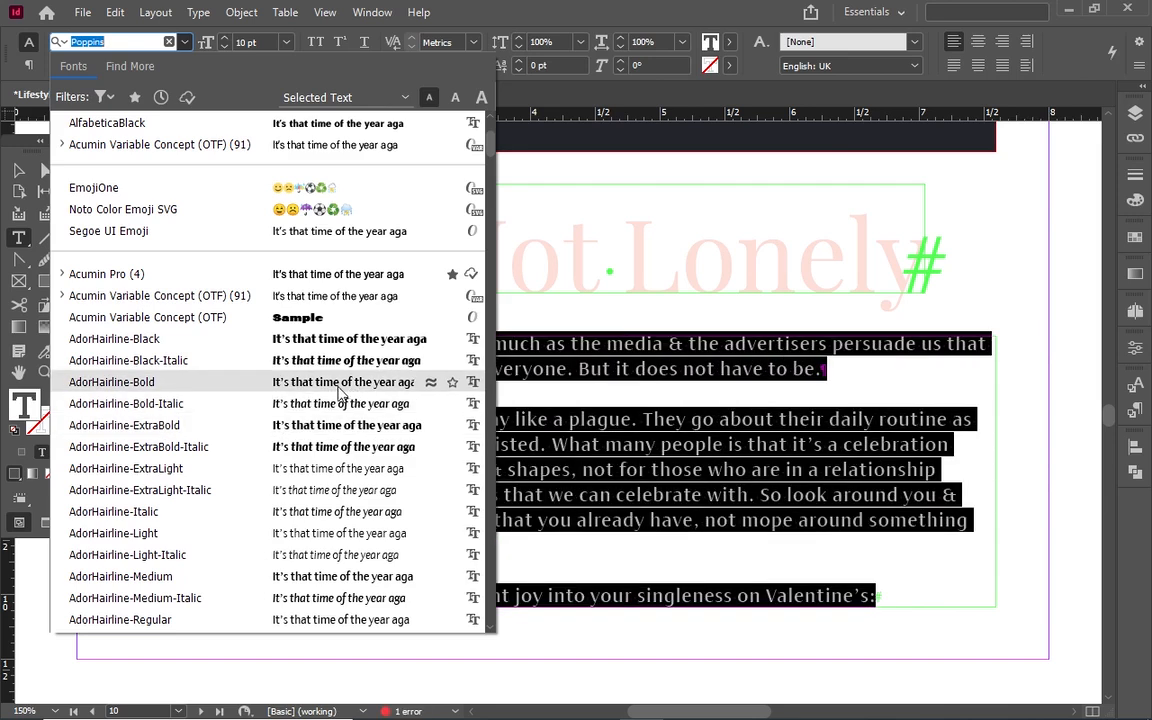
scroll(325, 470, "down", 7)
scroll(313, 540, "down", 4)
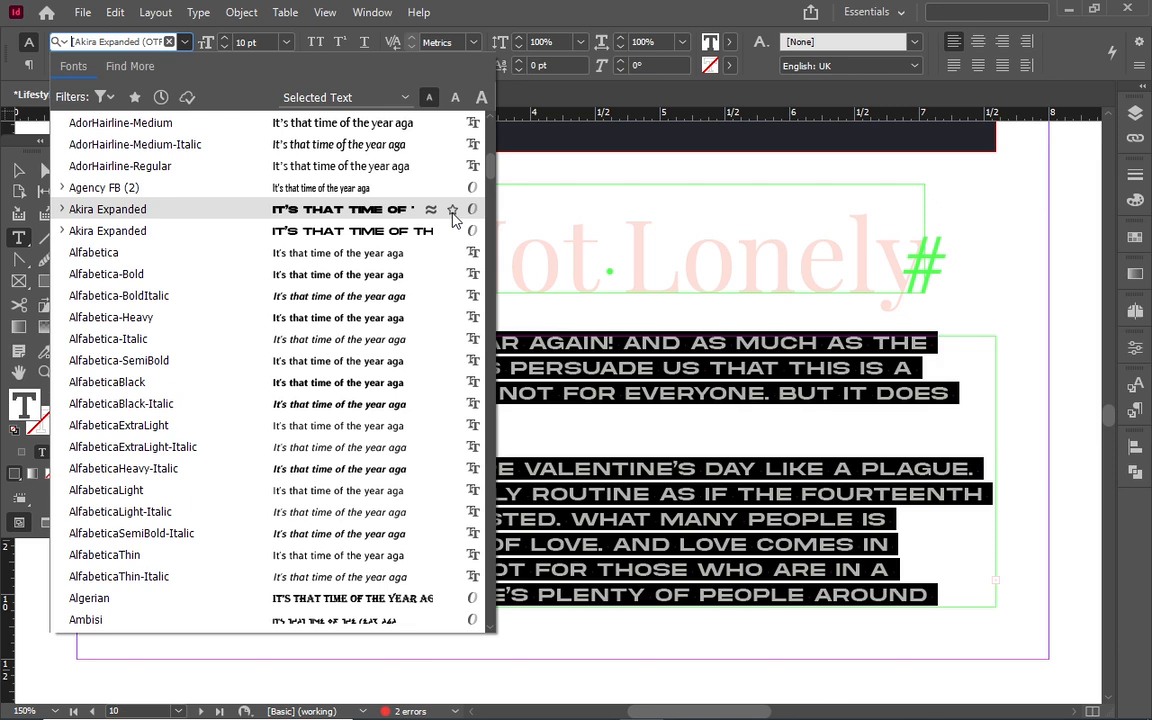
left_click(452, 212)
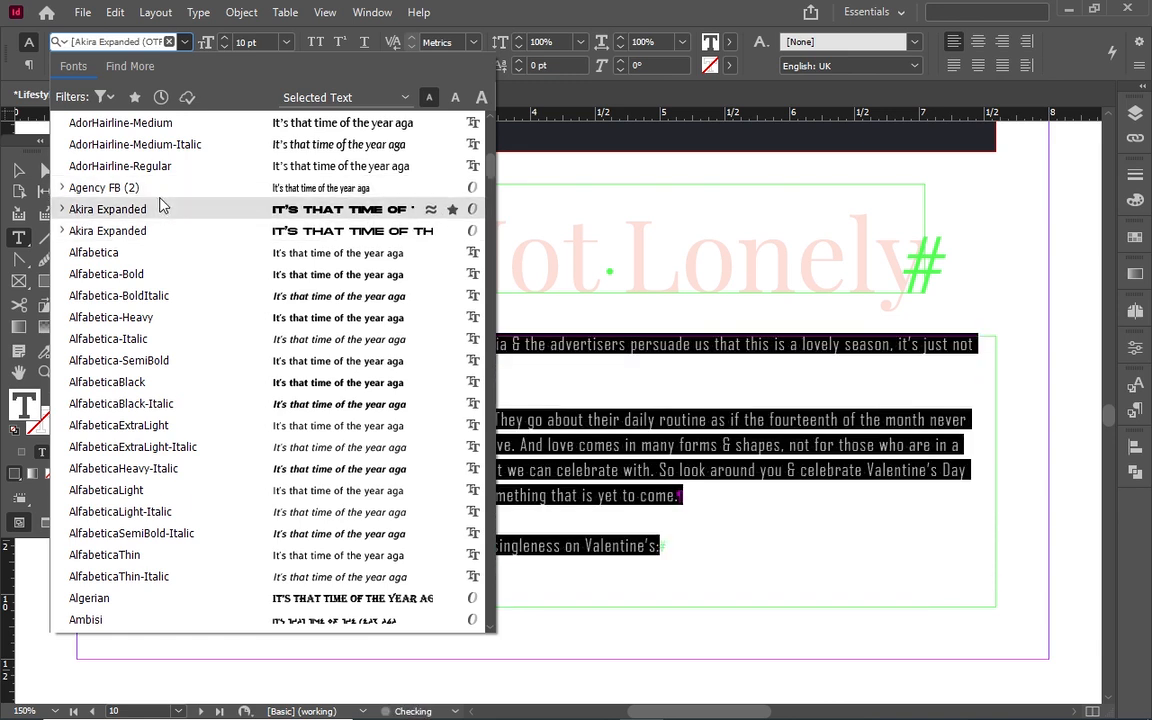
Step: Filter the fonts to favorites only, clear the filter and close the font list without applying a font
left_click(134, 97)
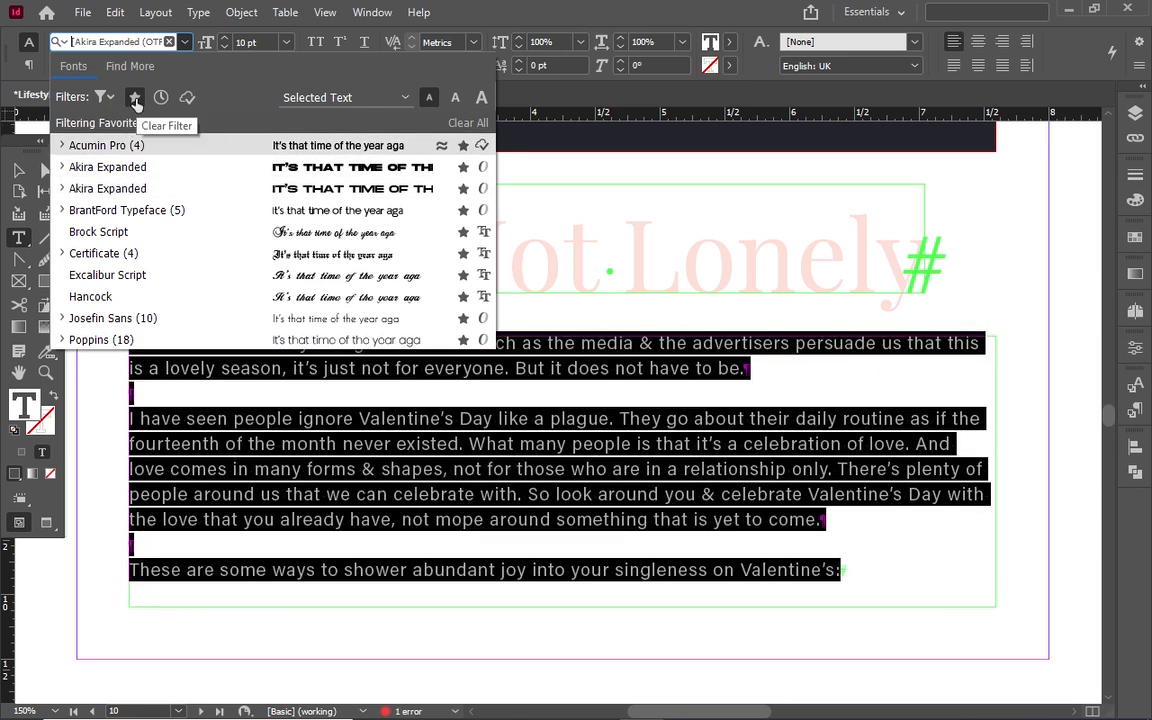
left_click(135, 98)
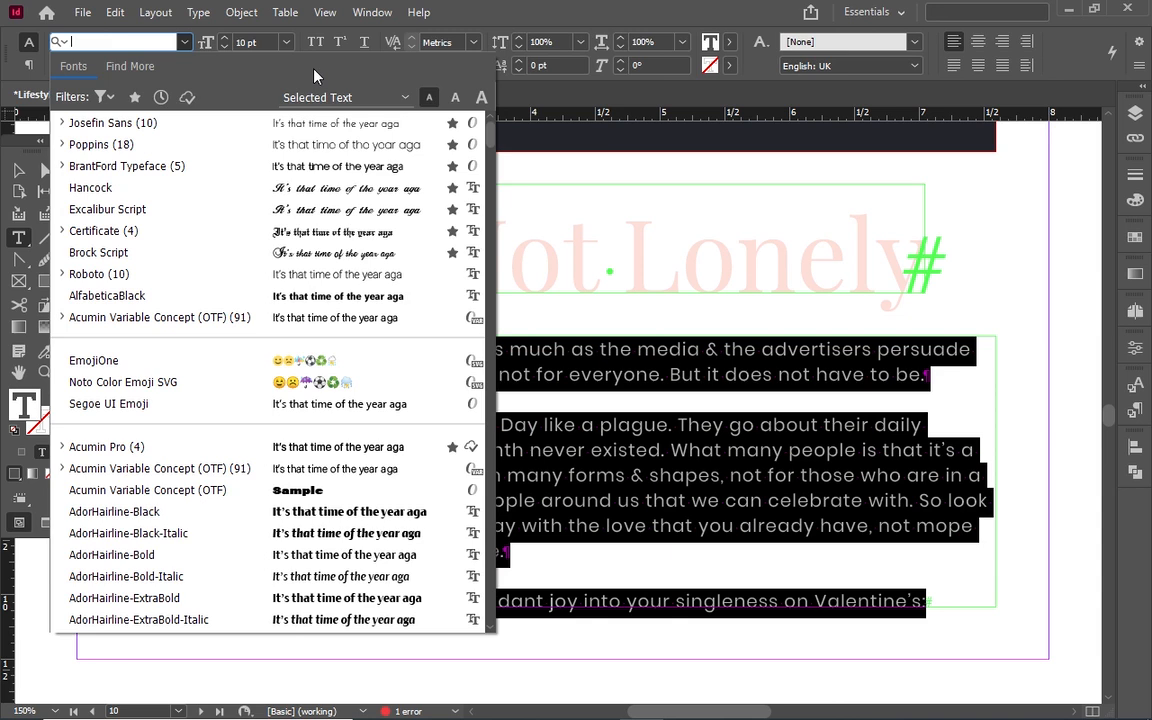
left_click(312, 73)
left_click(187, 41)
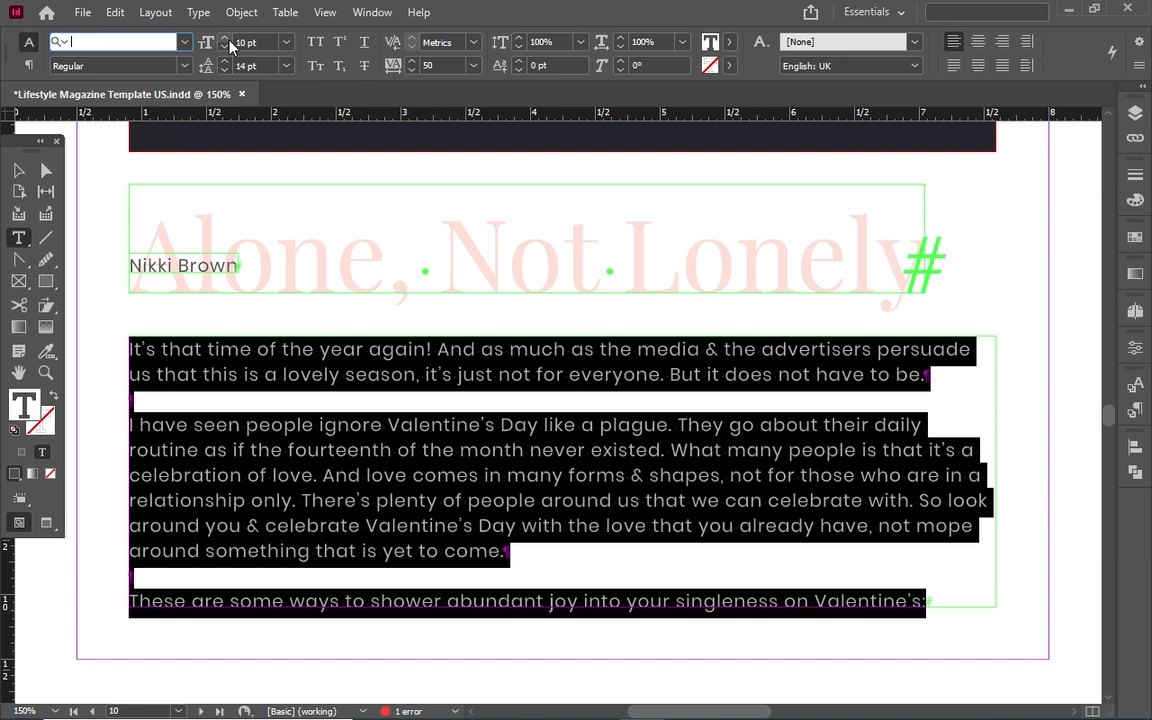
Step: Try larger font sizes on the selected body text, up to 20 pt, and return it to 10 pt
left_click(227, 40)
left_click(227, 40)
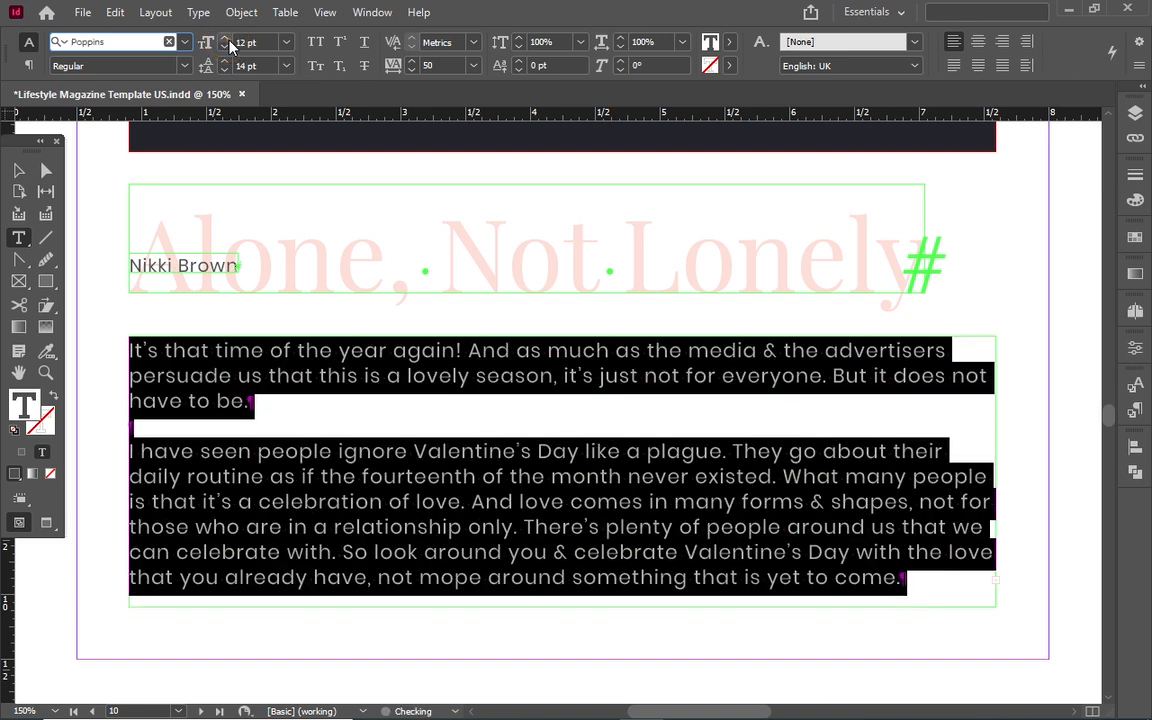
left_click(227, 40)
left_click(226, 47)
left_click(226, 47)
left_click(227, 48)
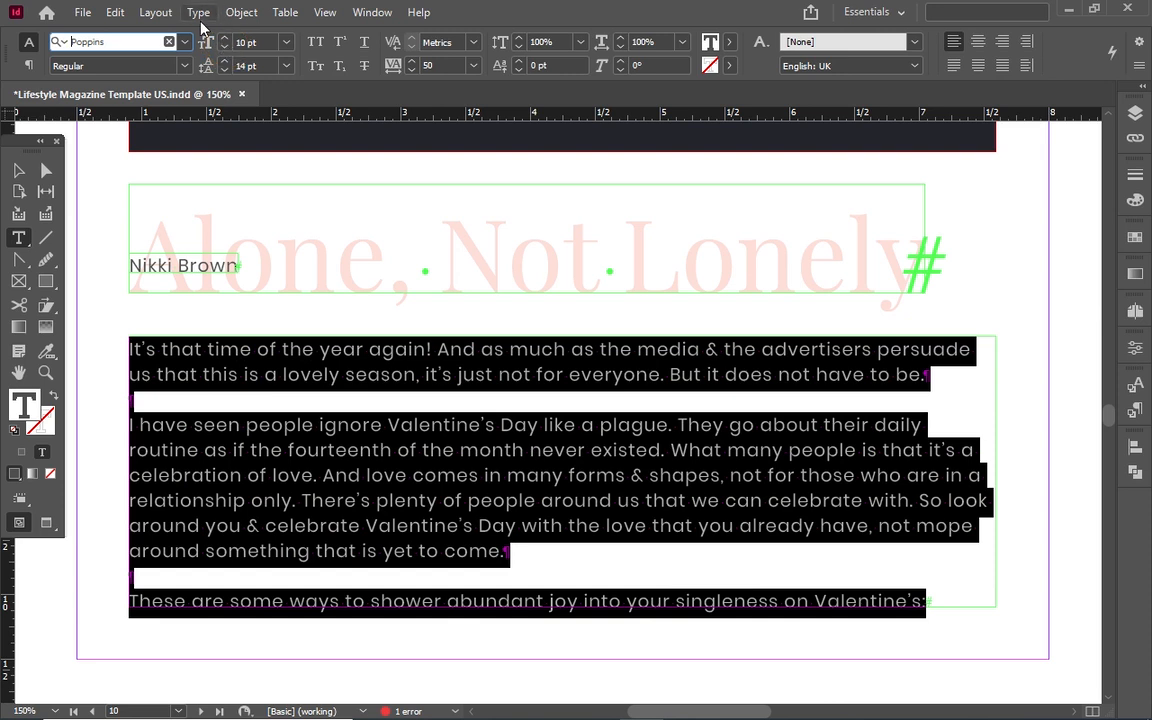
left_click(226, 41, "shift")
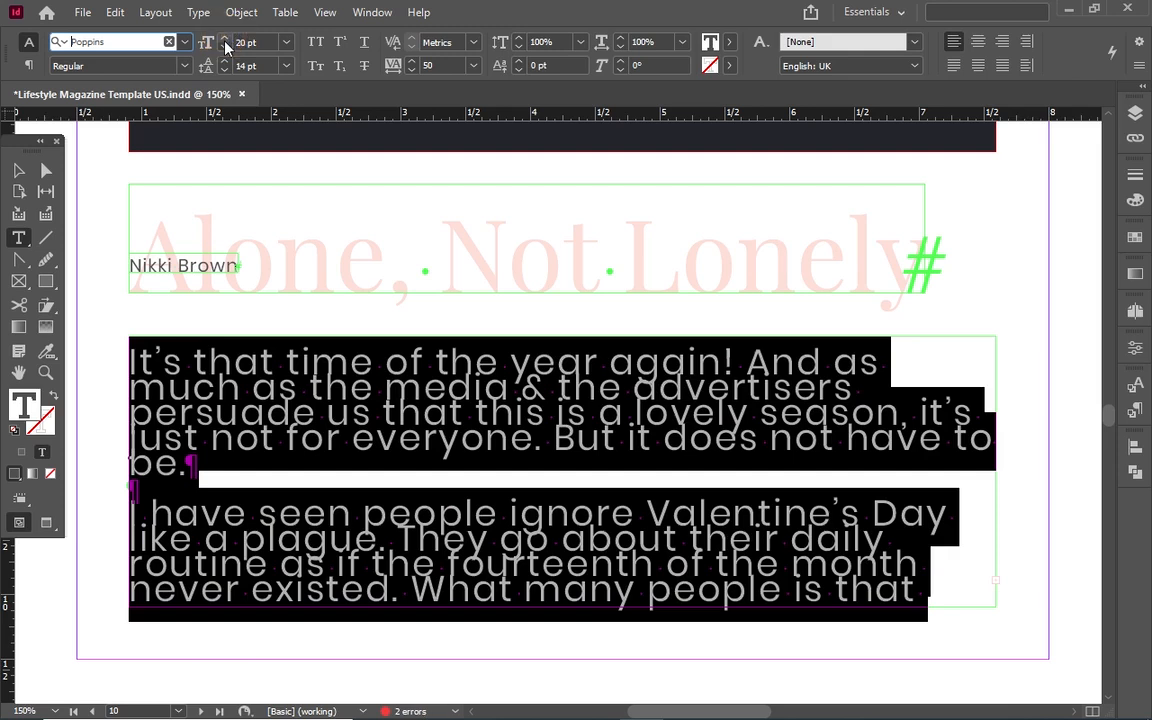
left_click(226, 50, "shift")
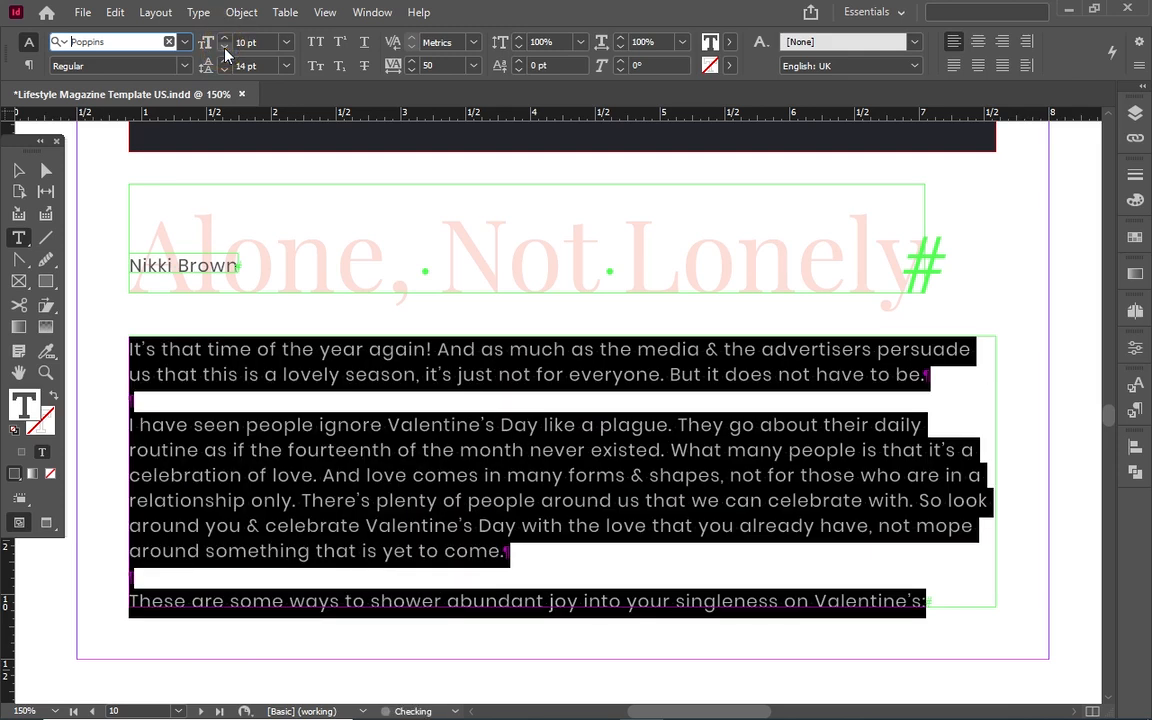
Step: Step the body text's font size between 12 pt, 10 pt and 8 pt, finish at 10 pt, and deselect the text
key("ctrl+shift+period")
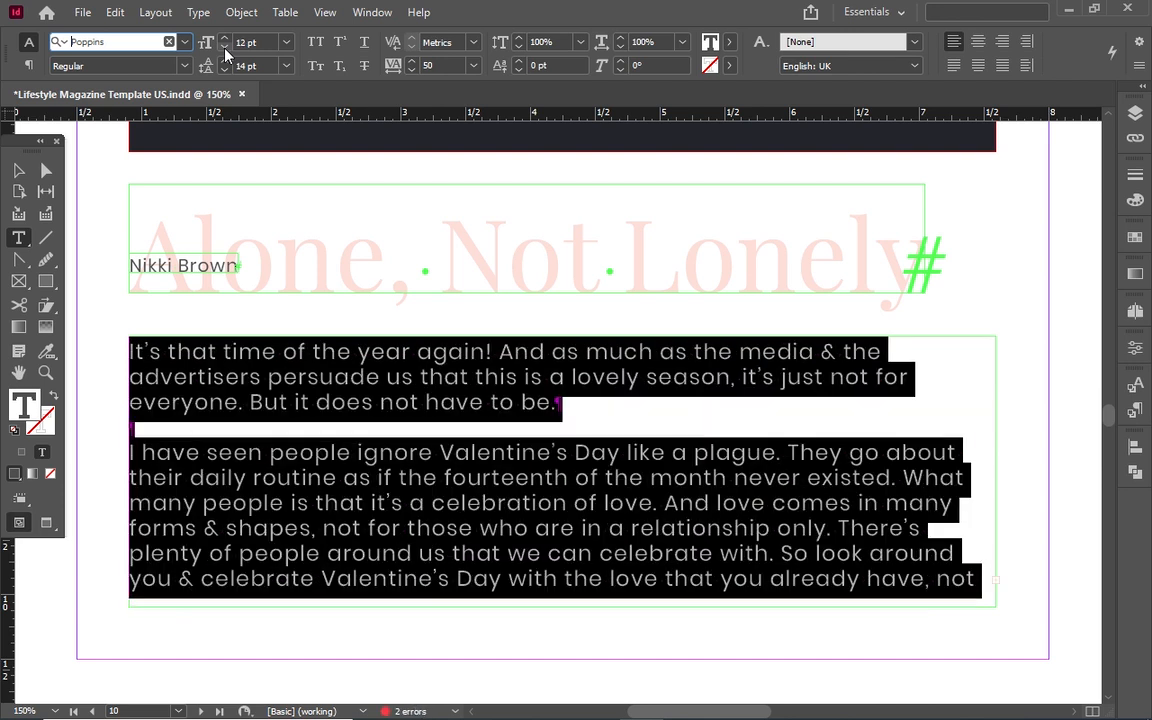
key("ctrl+shift+comma")
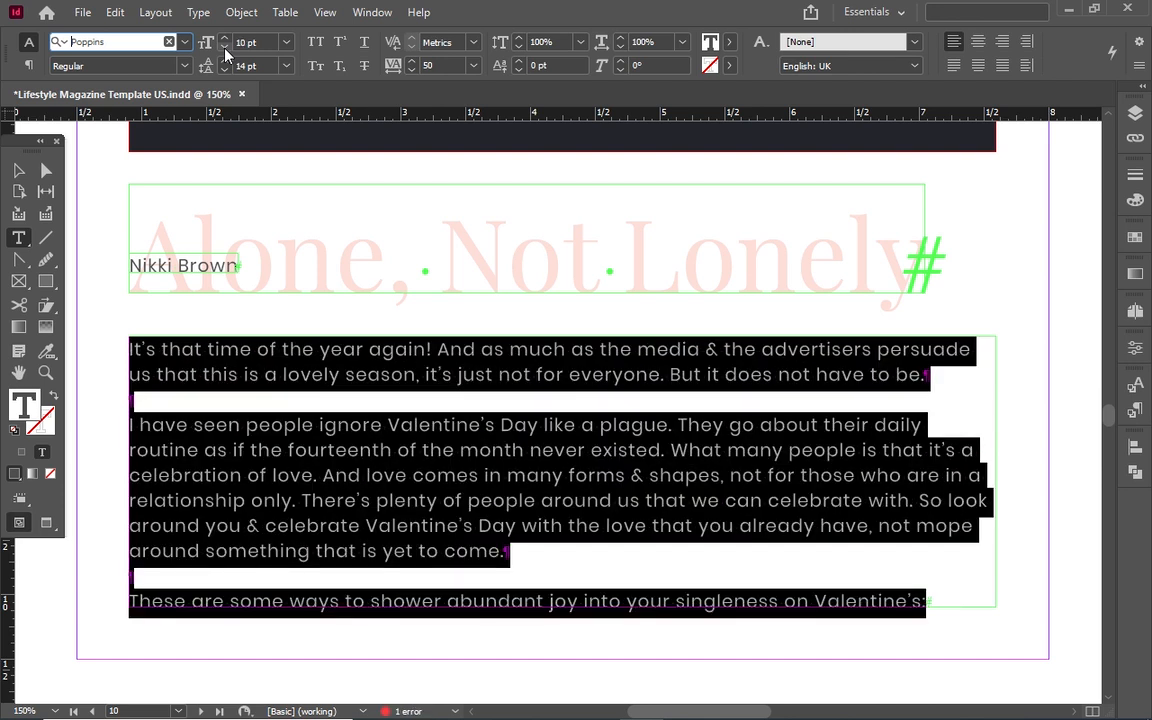
key("ctrl+shift+comma")
key("ctrl+shift+period")
key("ctrl+shift+comma")
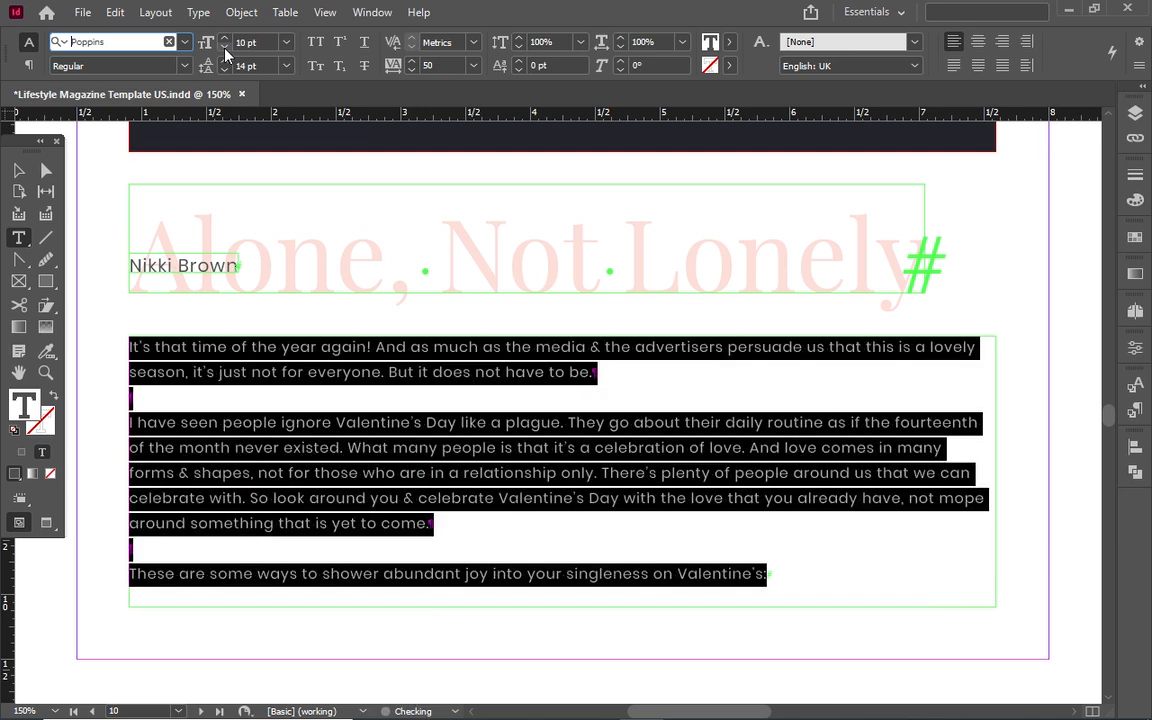
key("ctrl+shift+period")
key("ctrl+shift+comma")
key("ctrl+shift+period")
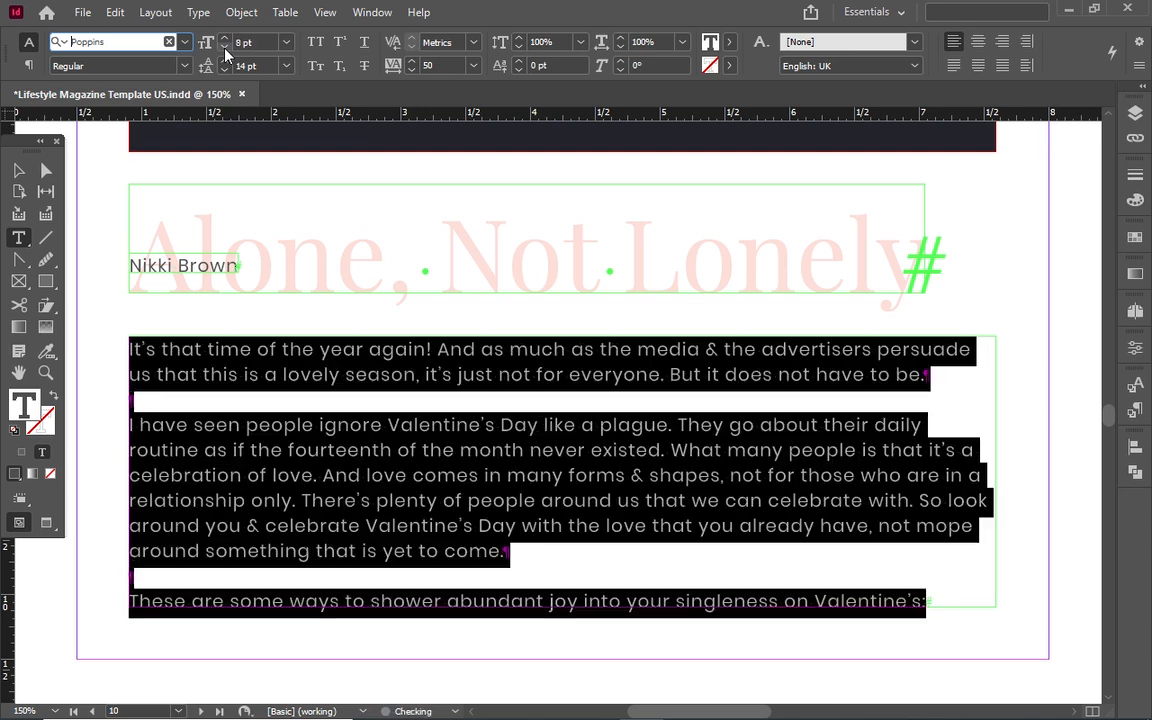
key("ctrl+shift+comma")
key("ctrl+shift+period")
key("ctrl+shift+comma")
key("ctrl+shift+period")
left_click(411, 588)
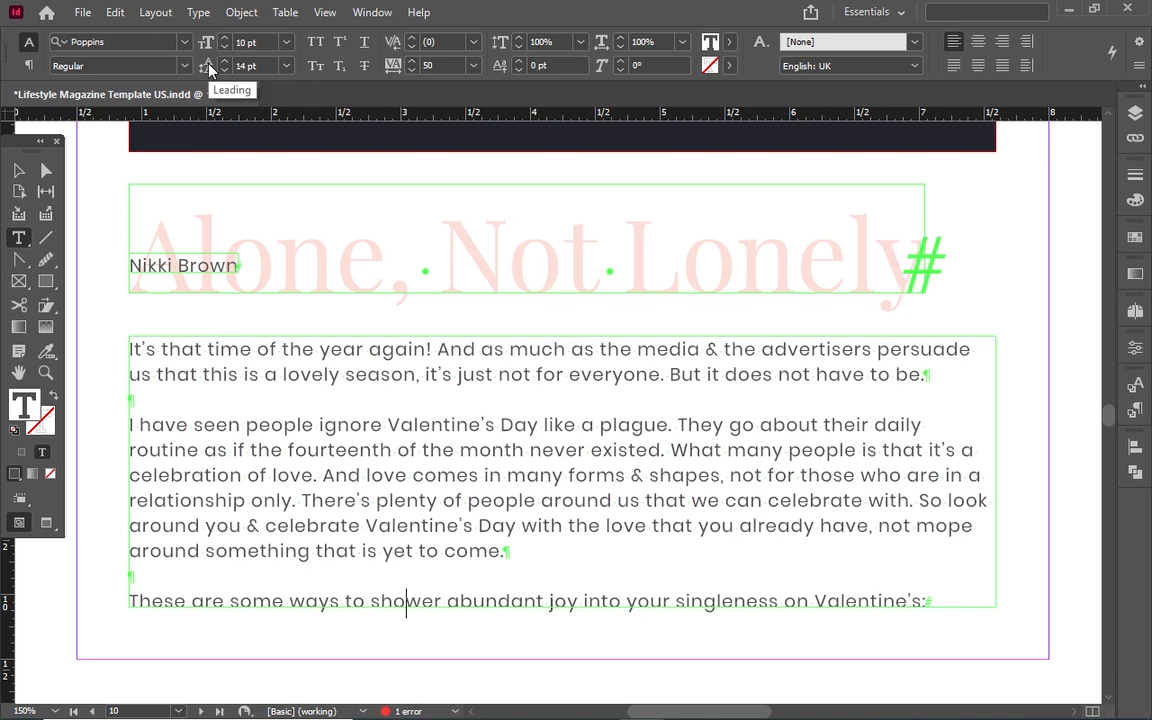
Step: Select the article's first paragraph, try tighter and looser line spacing, and set its leading to the automatic 12 pt
double_click(197, 347)
left_click(197, 347)
left_click(197, 347)
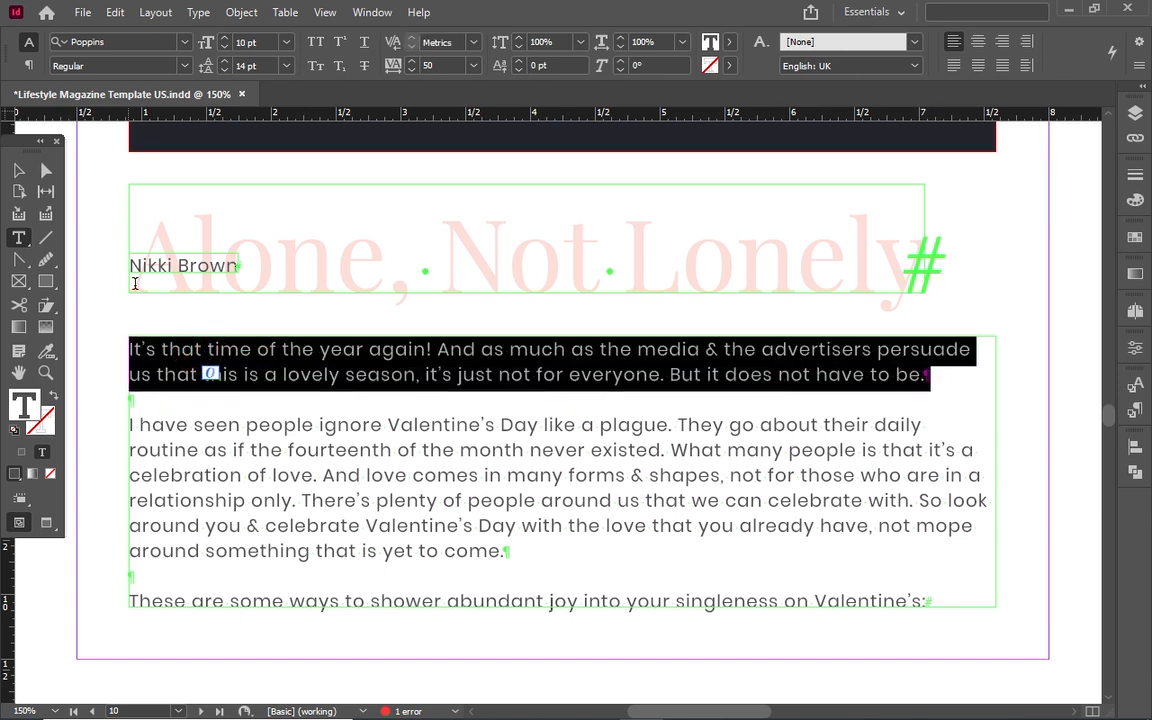
left_click(222, 72)
left_click(222, 72)
left_click(222, 72)
left_click(222, 72)
left_click(222, 72)
left_click(224, 60)
left_click(224, 60)
left_click(224, 60)
left_click(224, 60)
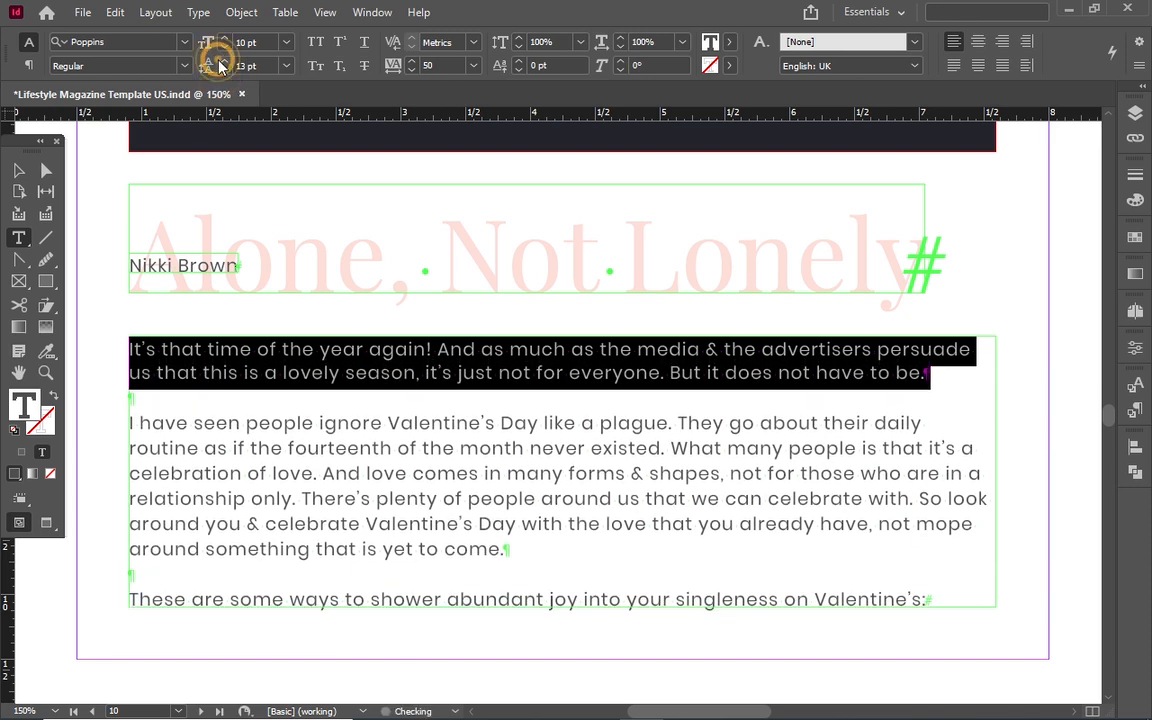
left_click(285, 67)
left_click(285, 83)
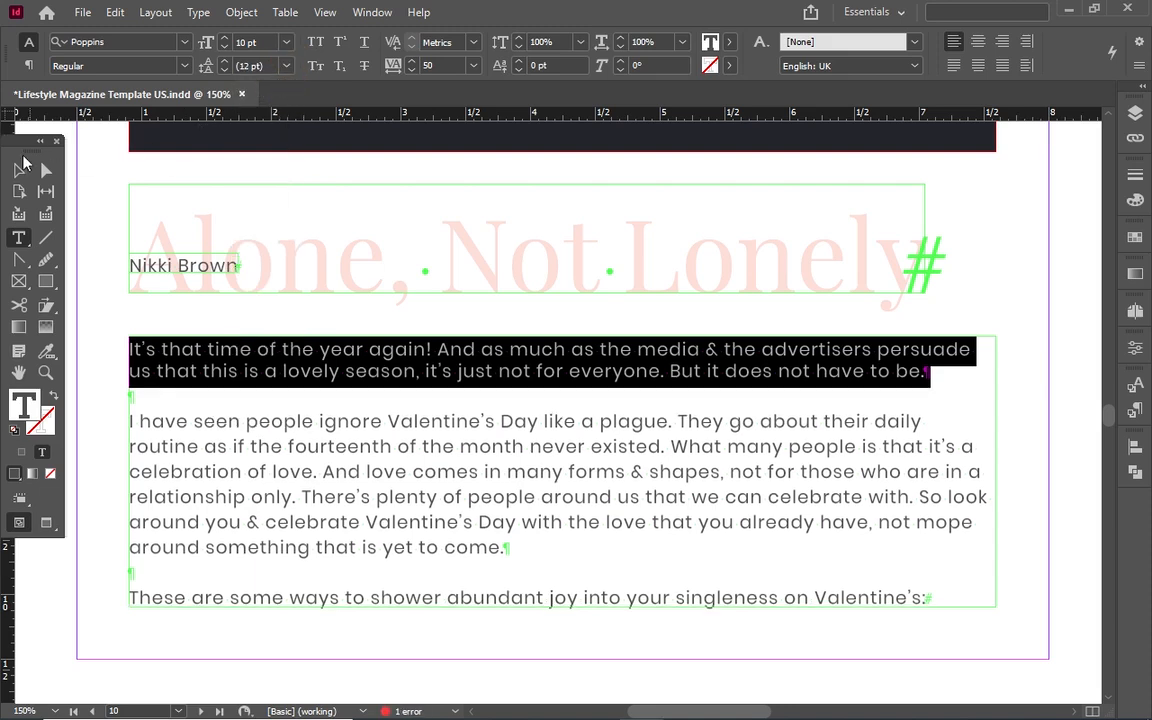
Step: Apply All Caps and Small Caps in turn to the first paragraph, switching each one off again
left_click(315, 43)
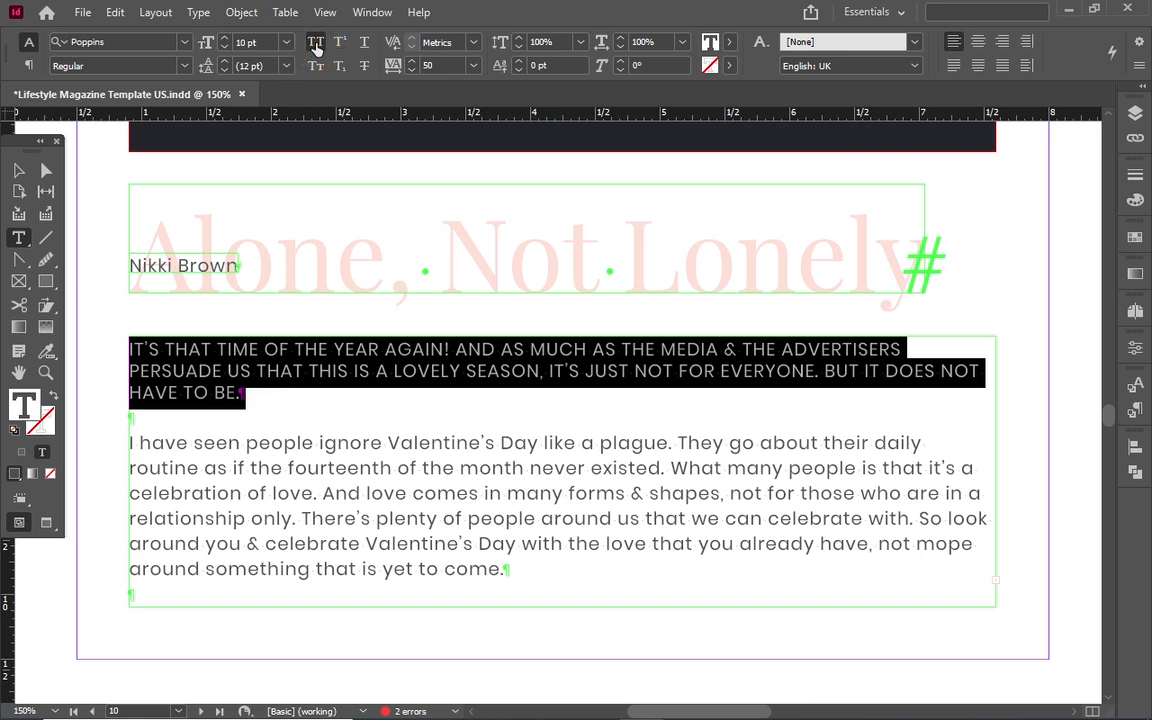
left_click(315, 43)
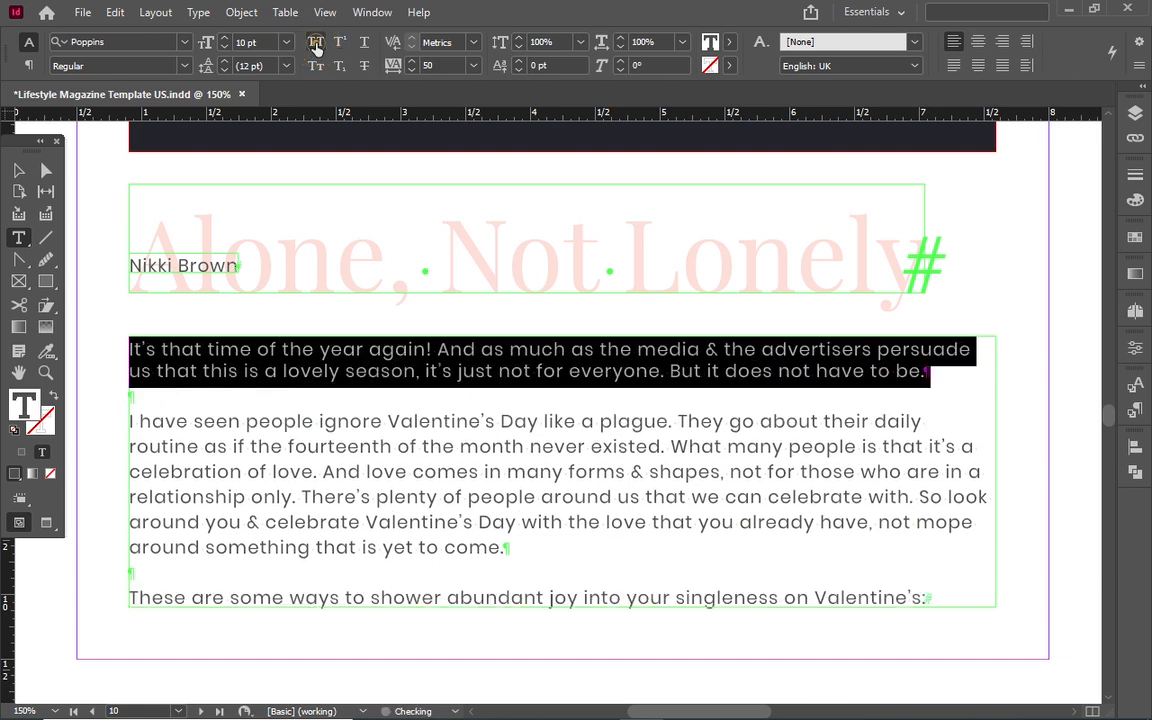
left_click(309, 70)
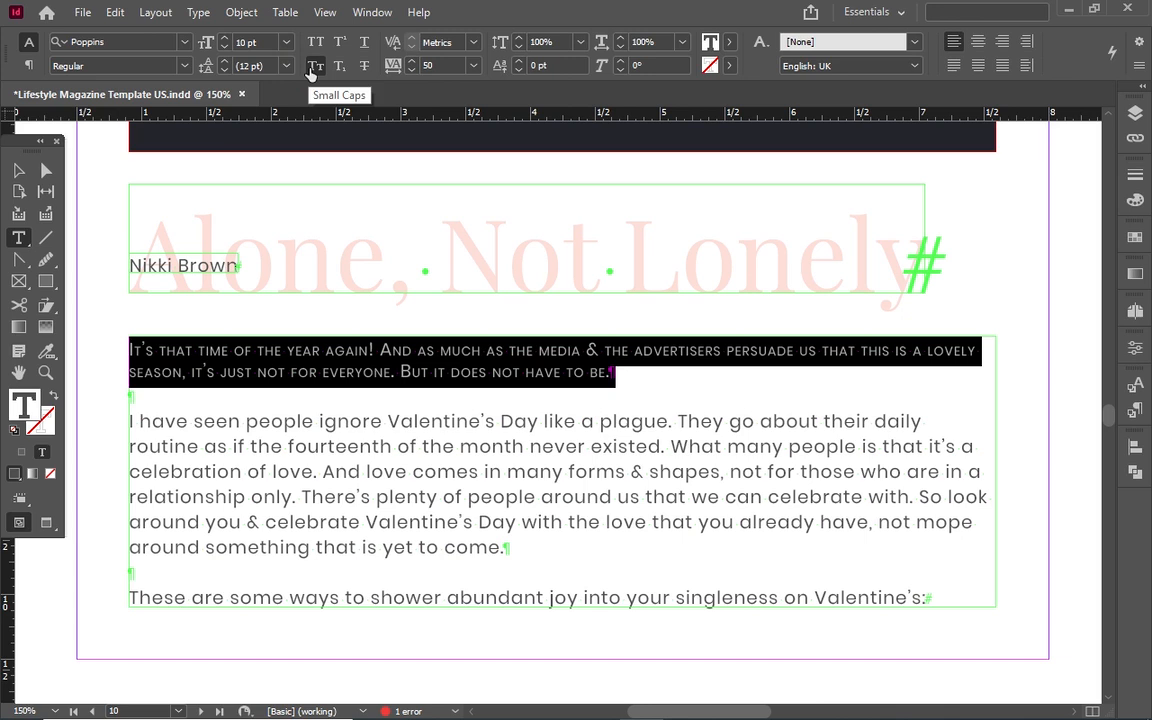
left_click(311, 68)
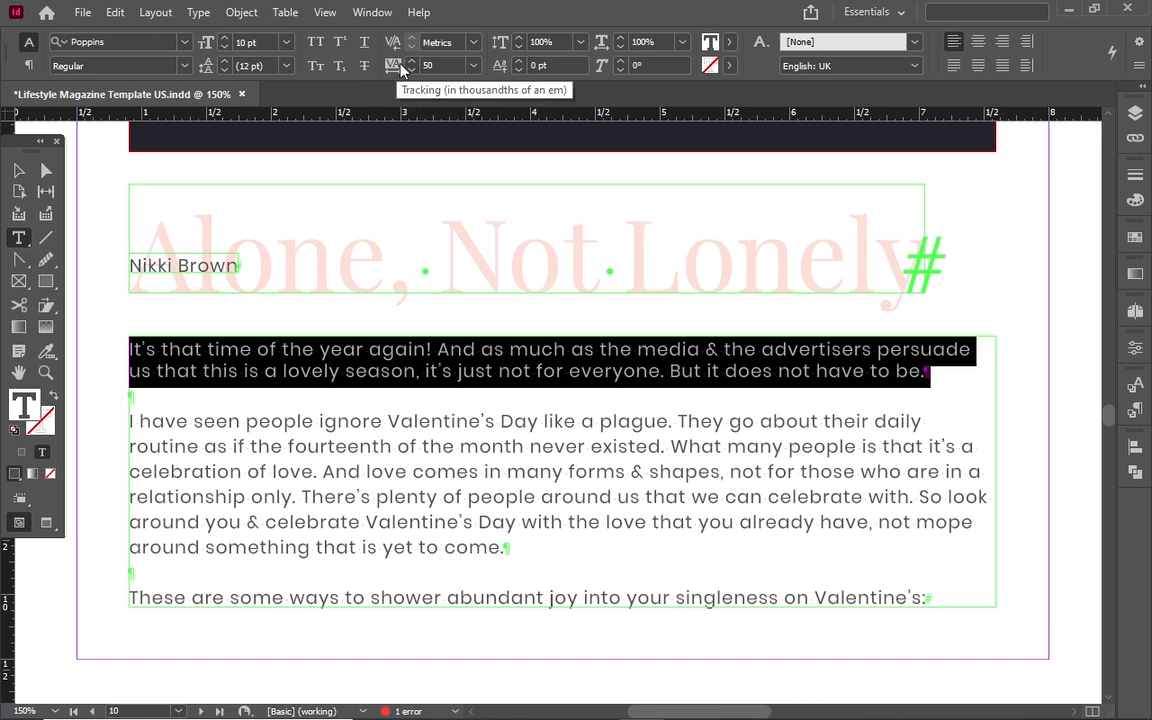
Step: Select all the body text, try its tracking at -100 and 100, and set it to 0
left_click(335, 421)
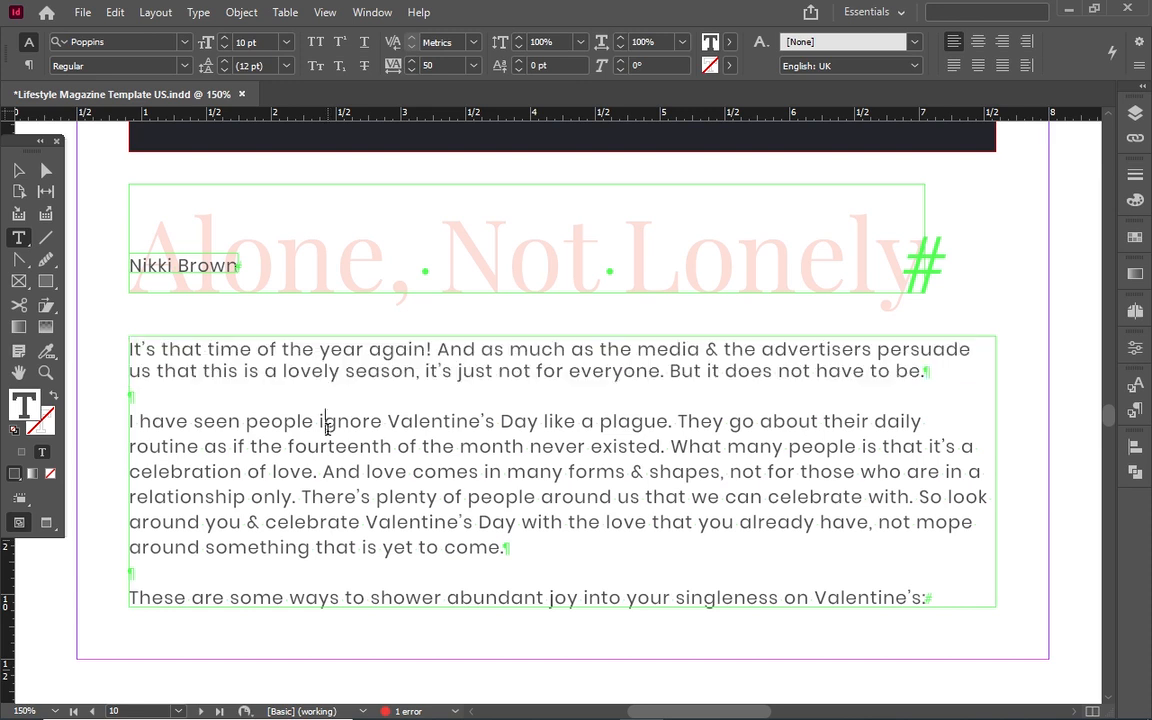
double_click(335, 421)
left_click(335, 421)
left_click(329, 424)
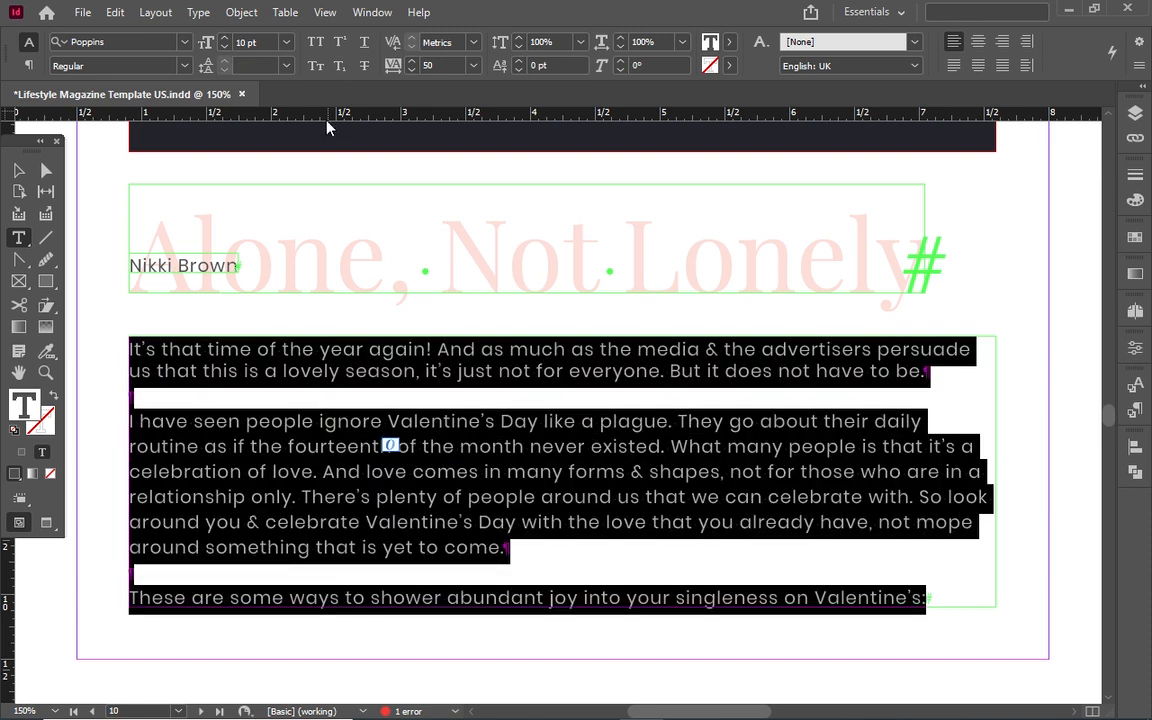
left_click(472, 67)
left_click(474, 70)
left_click(472, 80)
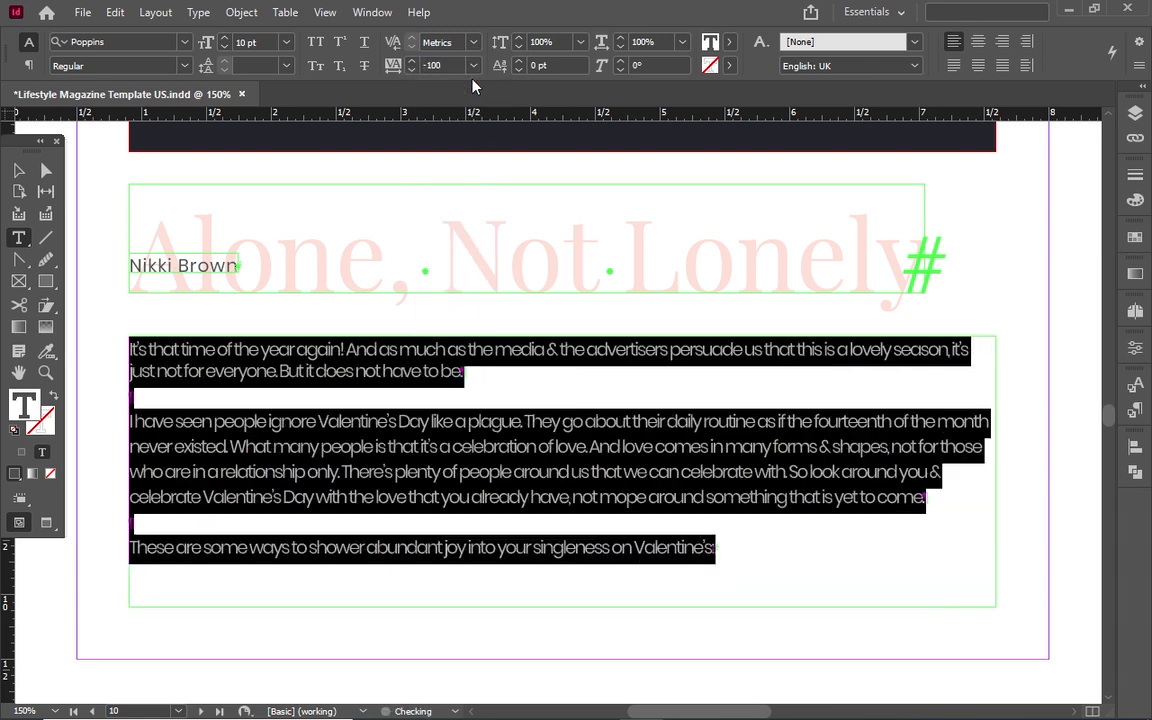
left_click(473, 66)
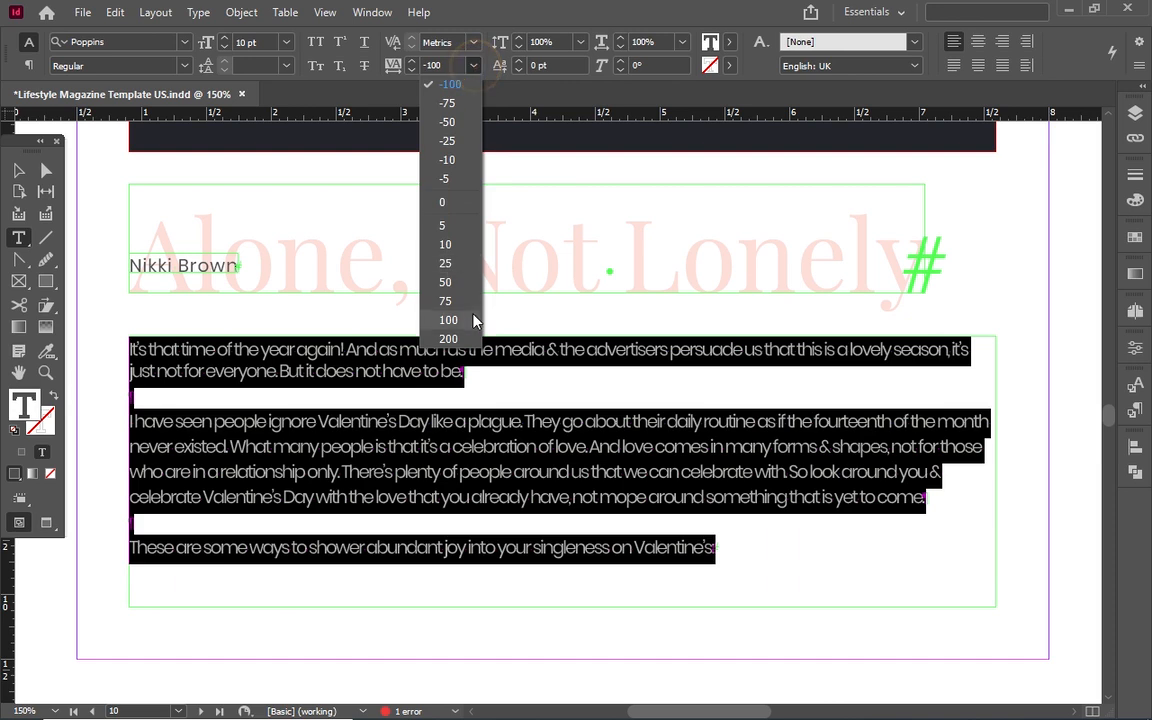
left_click(470, 326)
left_click(475, 66)
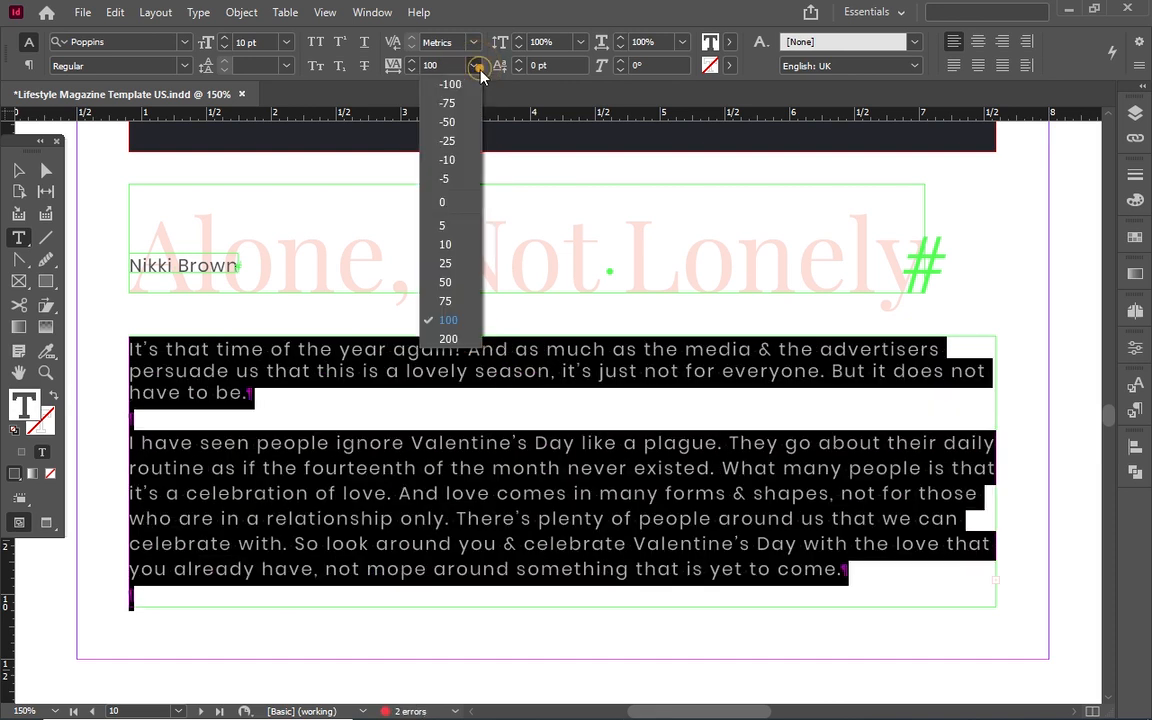
left_click(443, 203)
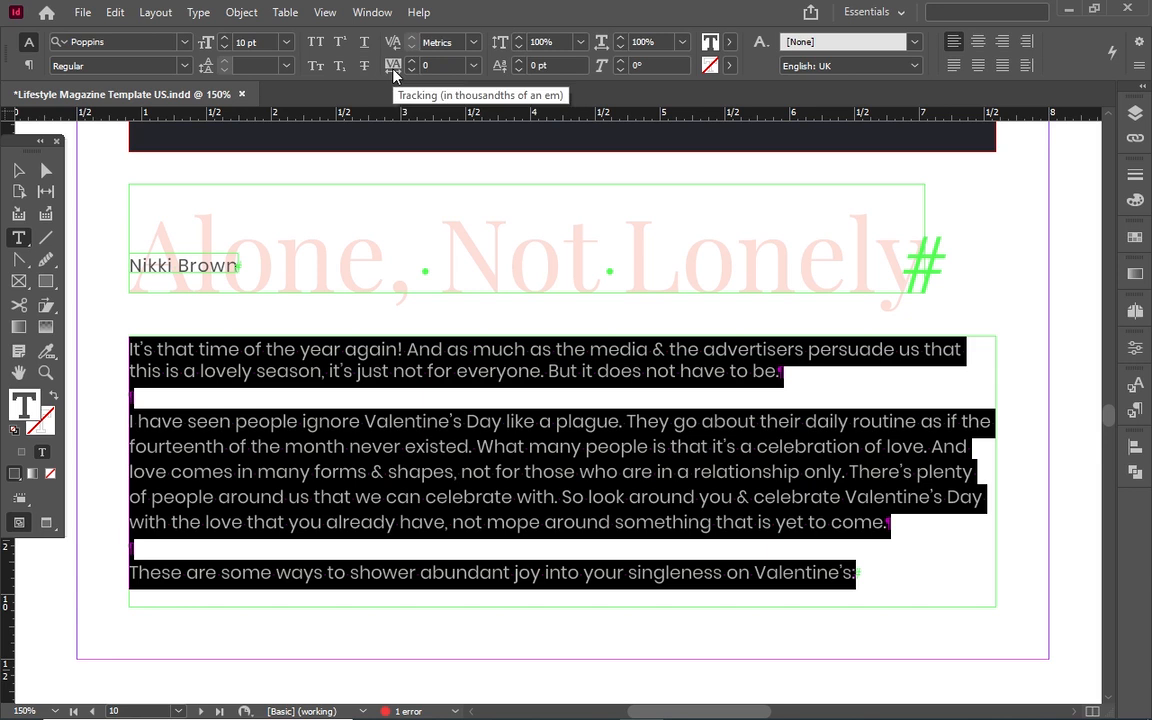
Step: Deselect the body text and place the insertion point between the "o" and "m" of "Come" in the page 8 headline
left_click(393, 42)
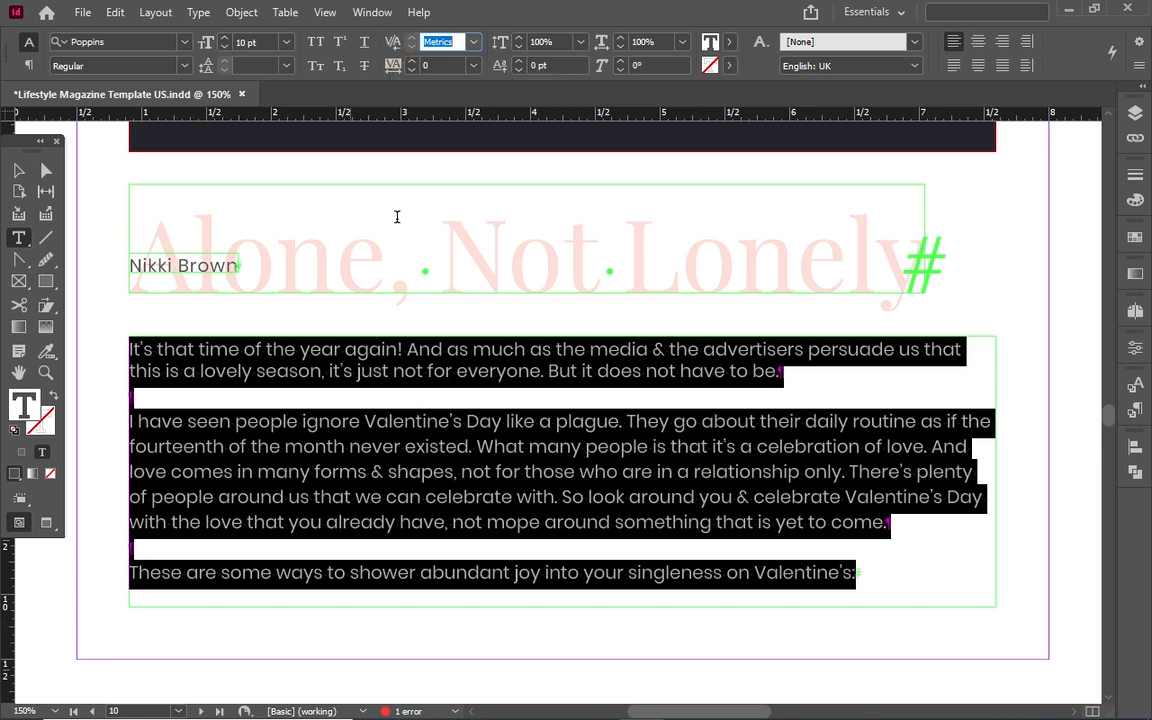
left_click(493, 496)
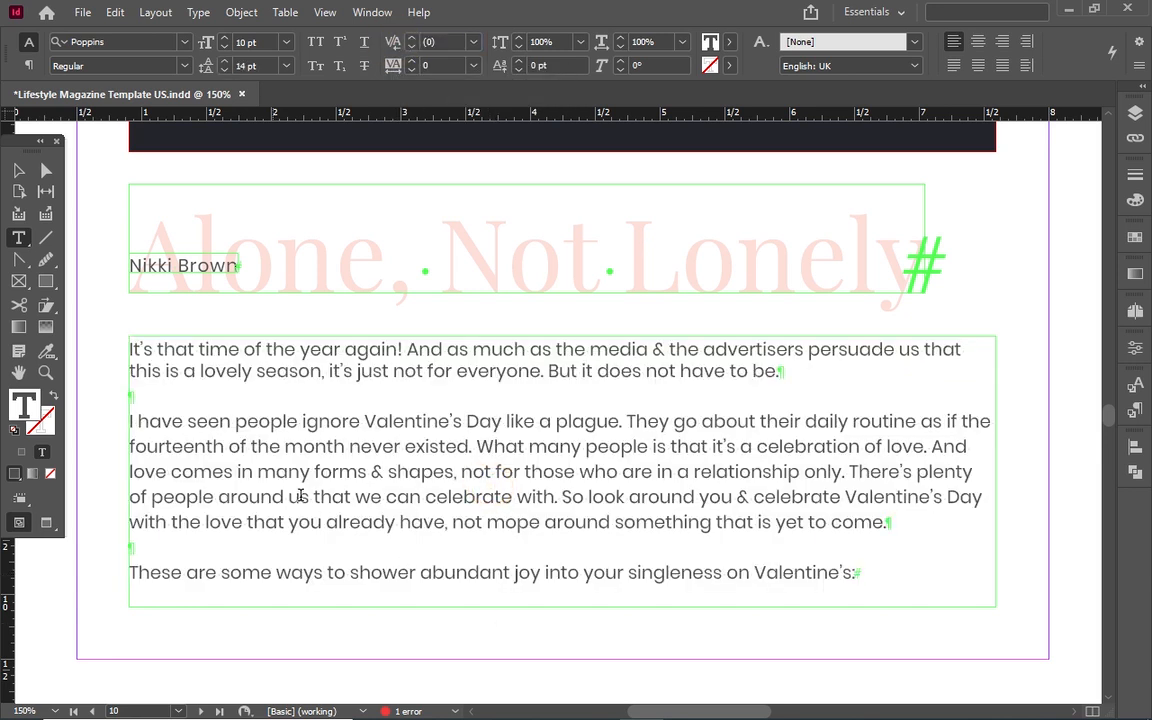
scroll(576, 375, "up", 15)
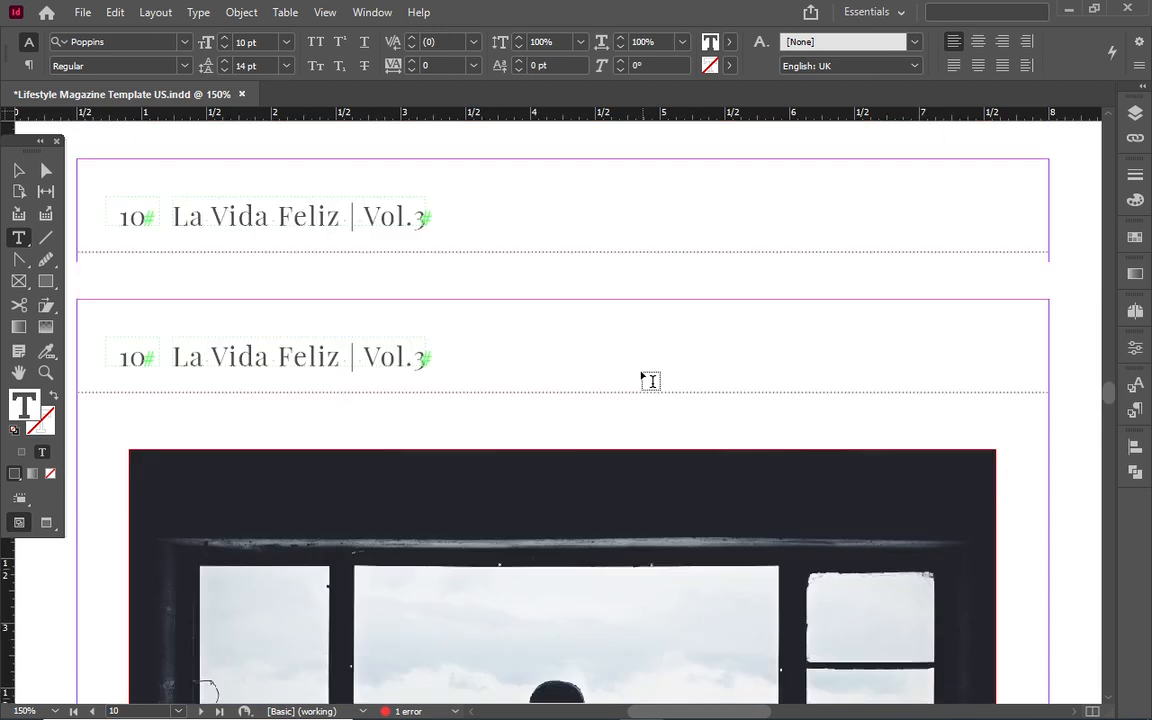
scroll(641, 375, "up", 14)
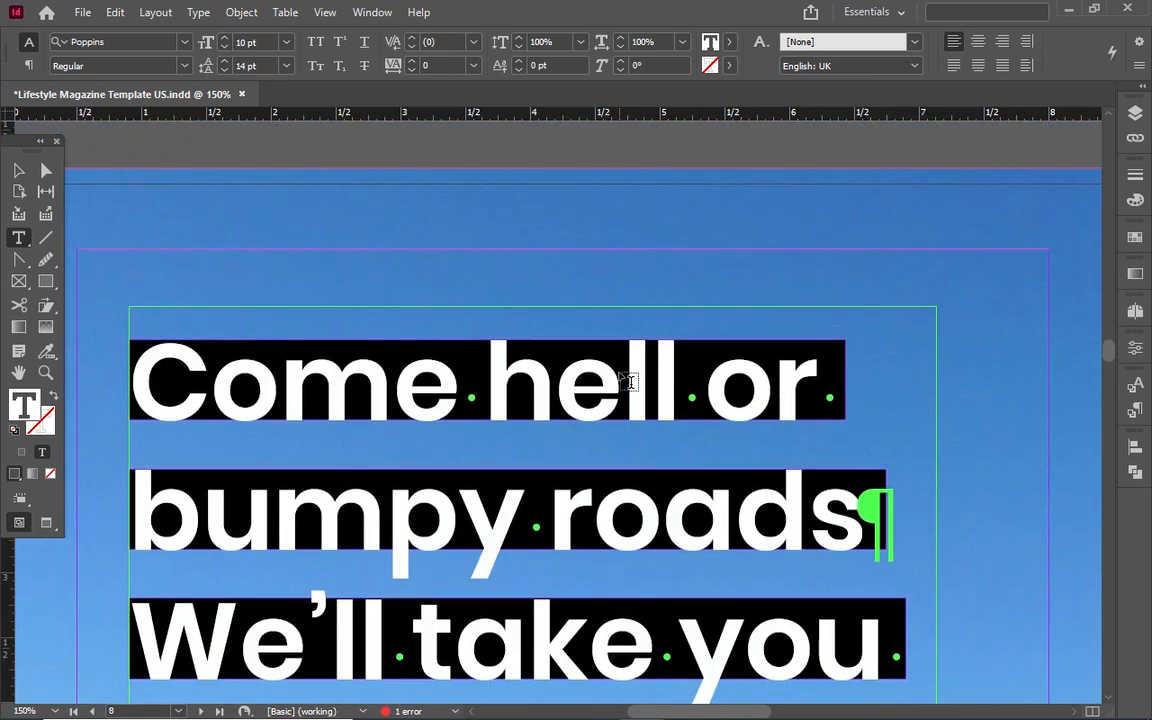
left_click(282, 383)
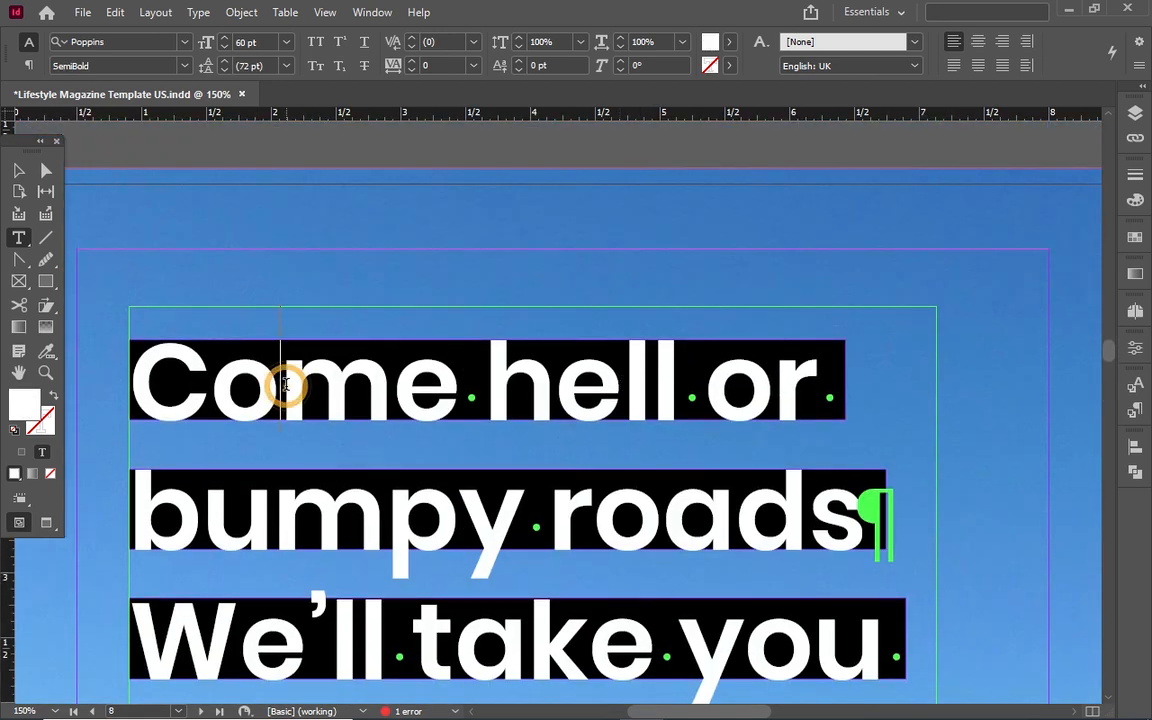
Step: Try wider kerning between the "o" and "m" of "Come", up to 475, and reset it to Metrics
left_click(412, 38)
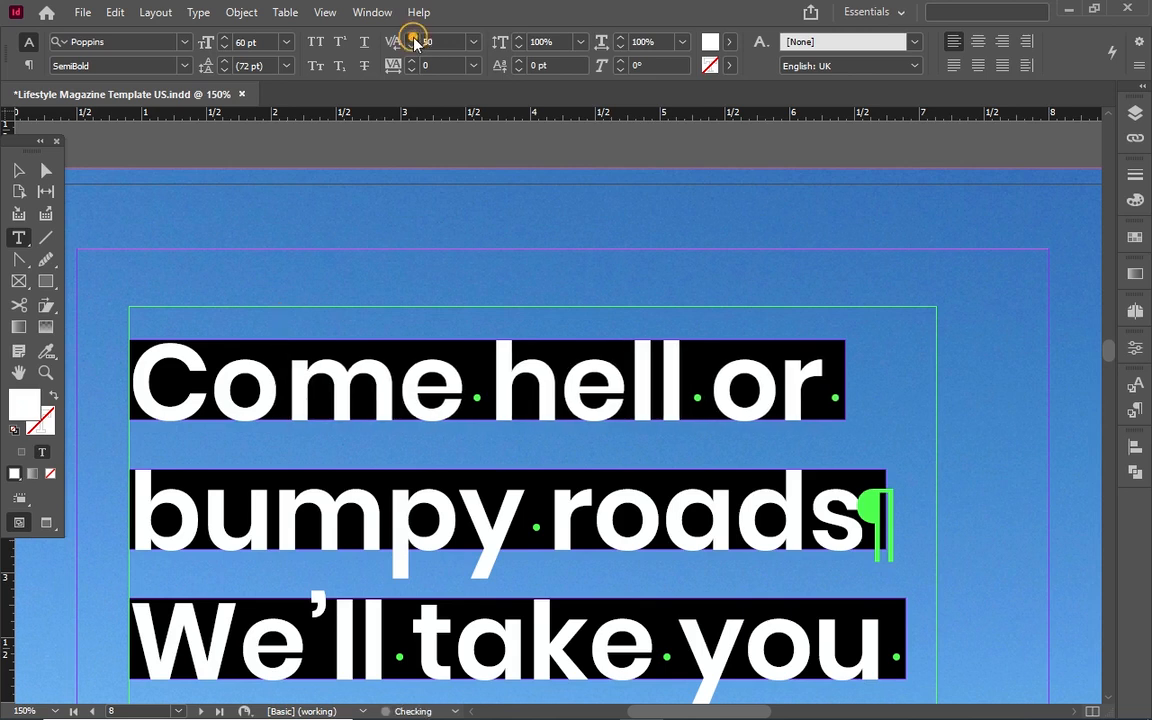
left_click(413, 38)
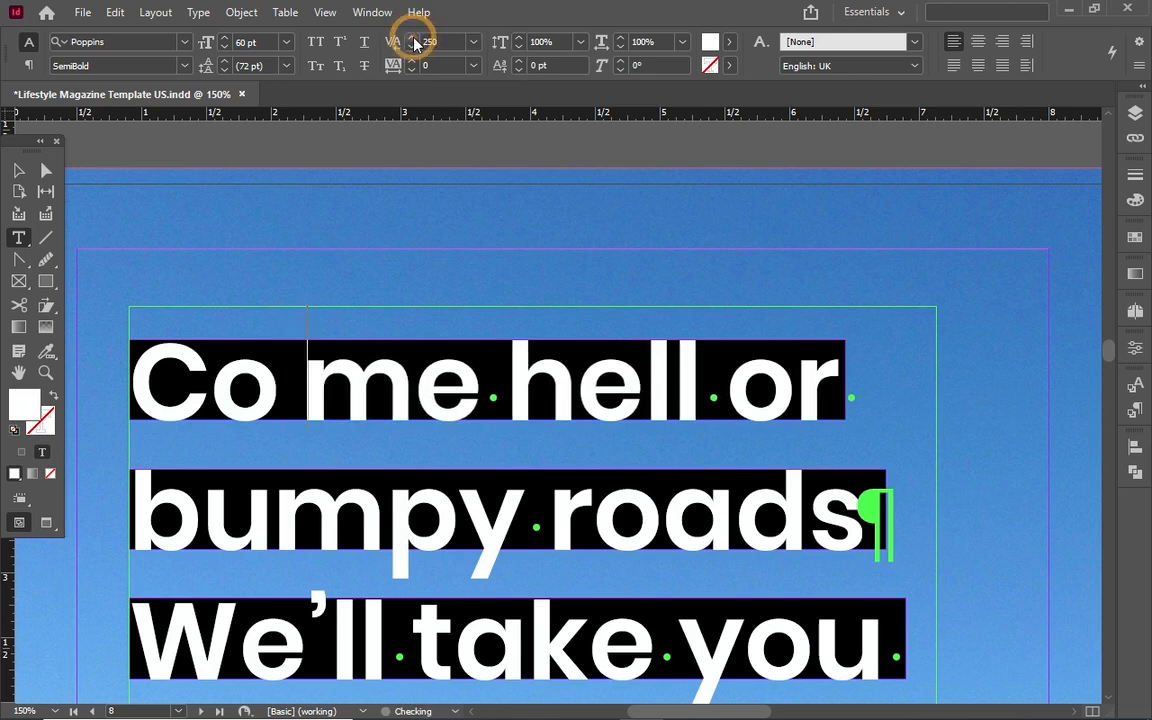
left_click(413, 38)
left_click(413, 38)
left_click(413, 38)
left_click(413, 38)
left_click(413, 38)
left_click(413, 40)
left_click(413, 40)
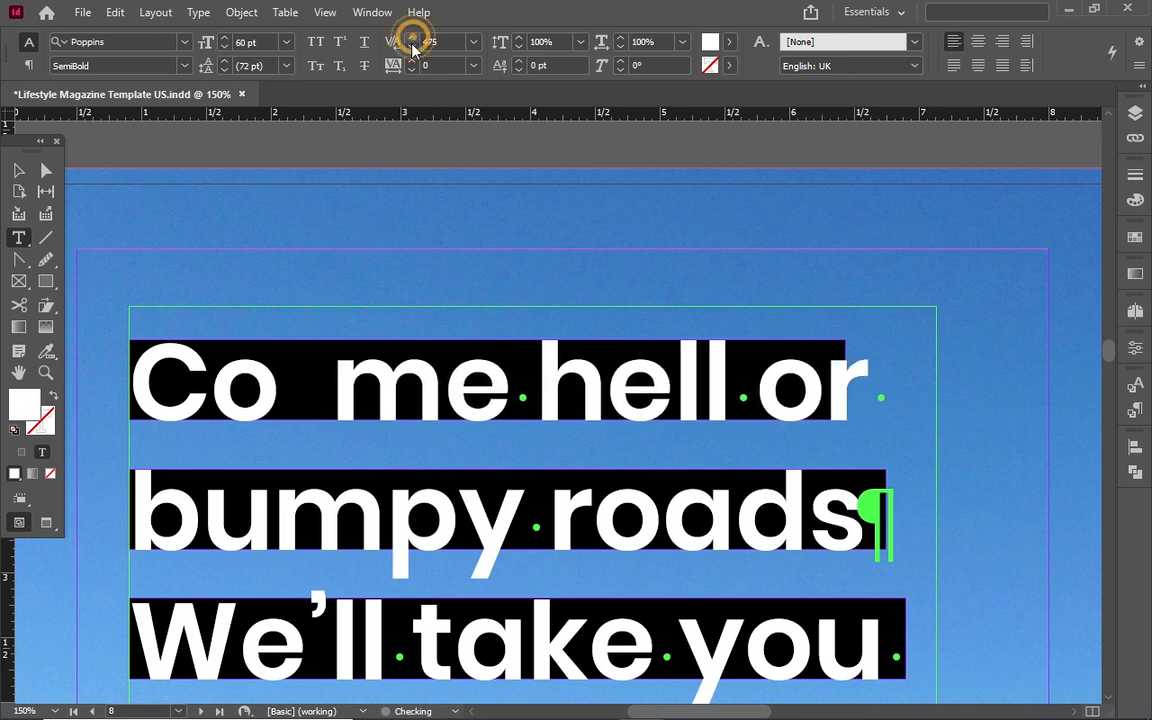
left_click(413, 40)
left_click(473, 41)
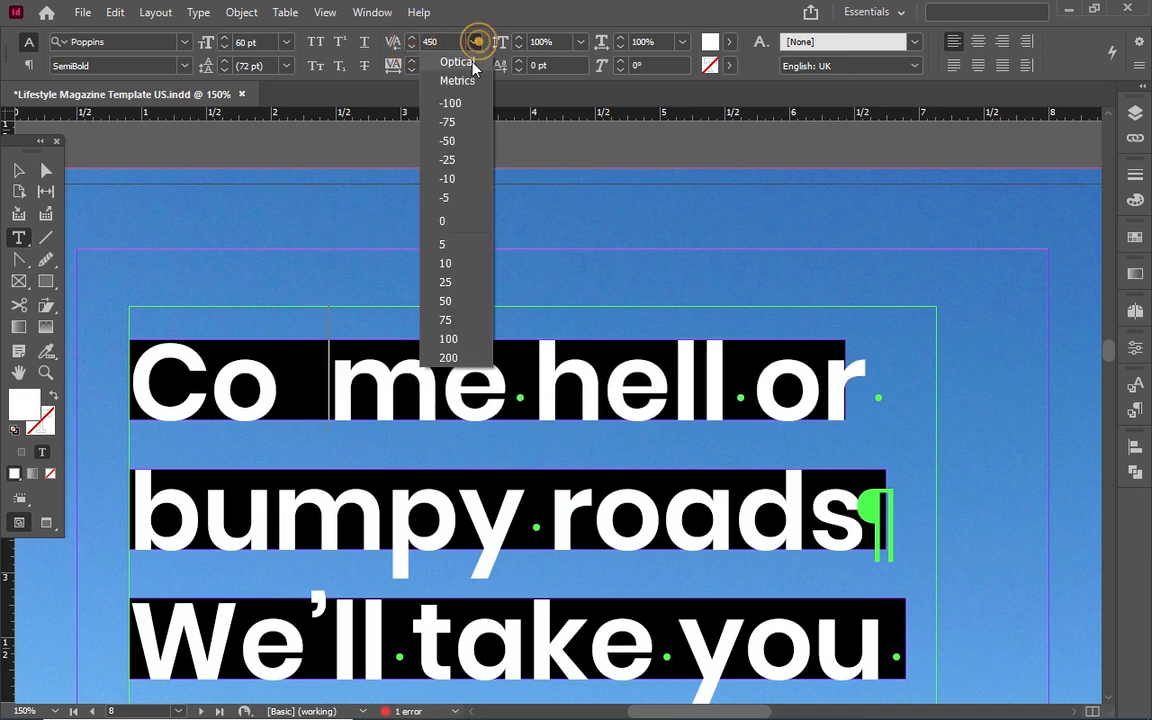
left_click(464, 86)
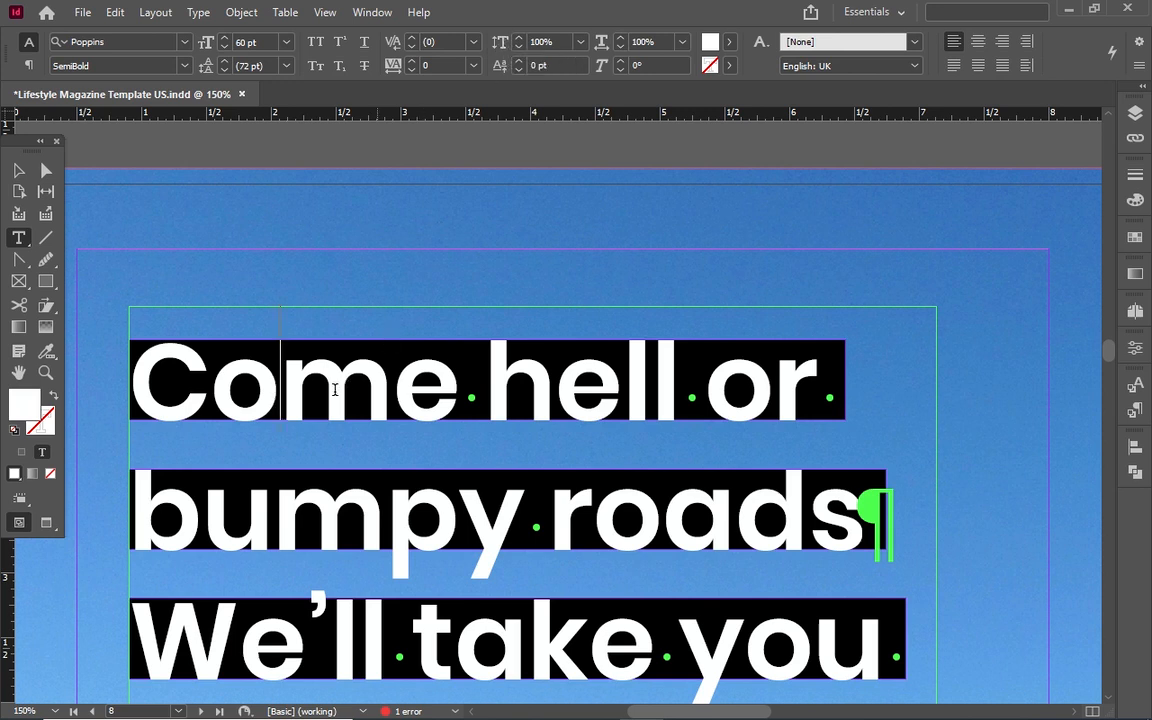
Step: Select the word "Come" in the headline and set its vertical scale to 180% and its horizontal scale to 80%
left_click(469, 378)
double_click(466, 378)
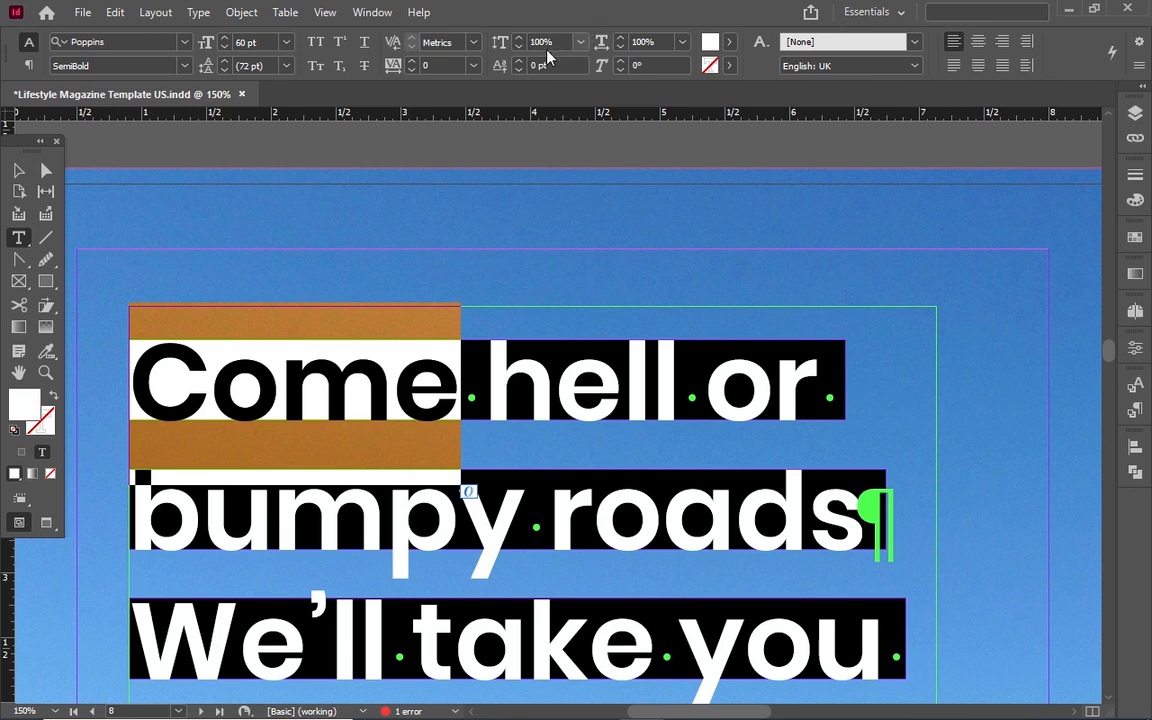
left_click(516, 38)
left_click(516, 38)
left_click(516, 38)
left_click(516, 38)
left_click(516, 38)
left_click(516, 38)
left_click(516, 38)
left_click_drag(516, 38, 516, 38)
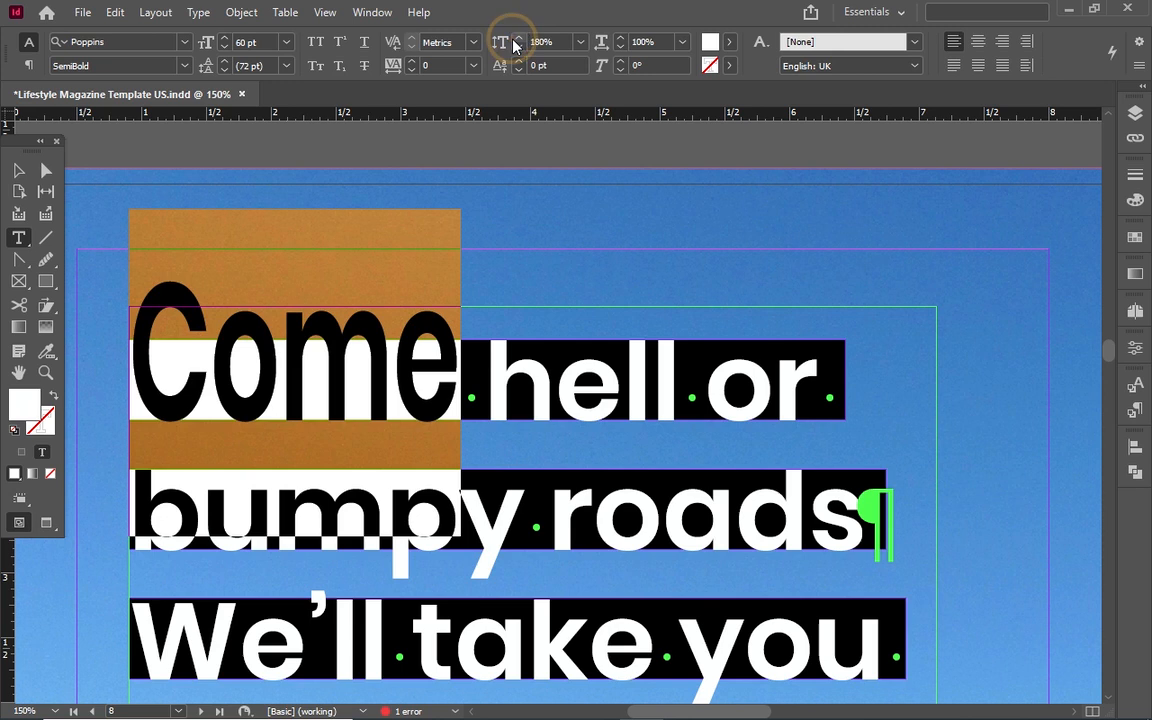
left_click(621, 47)
left_click(621, 47)
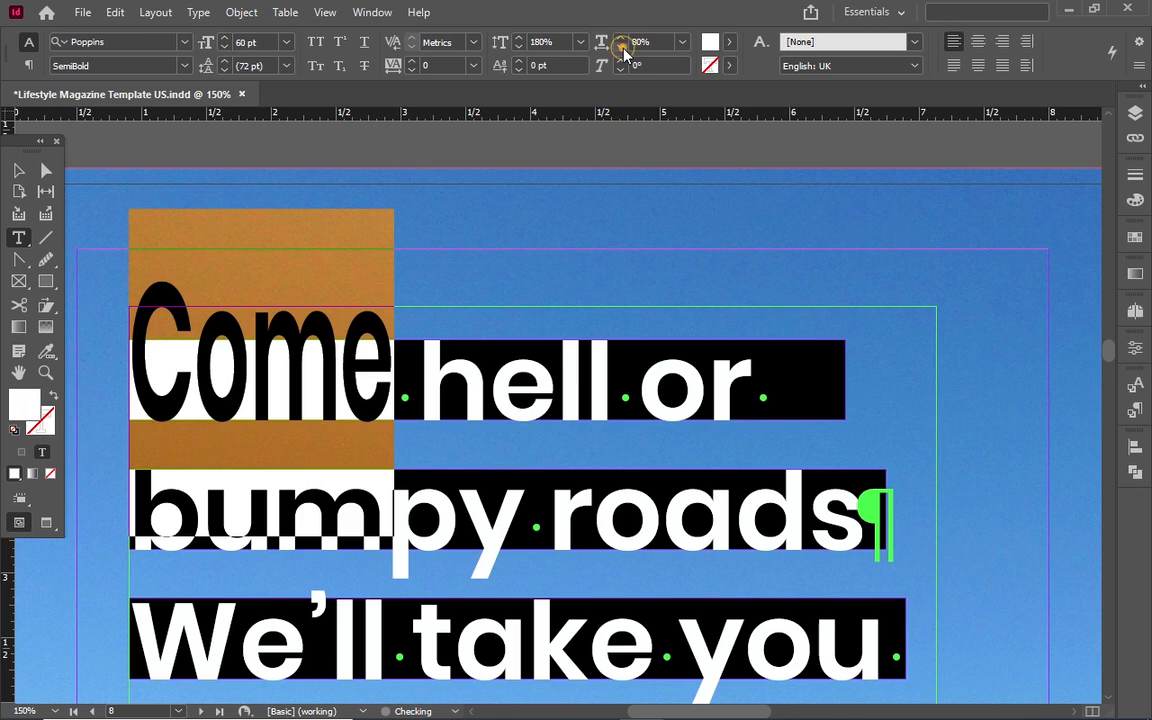
Step: Try a 50% horizontal scale on the word "Come", and reset both its horizontal and vertical scale to 100%
left_click(621, 47)
left_click(621, 47)
left_click(621, 50)
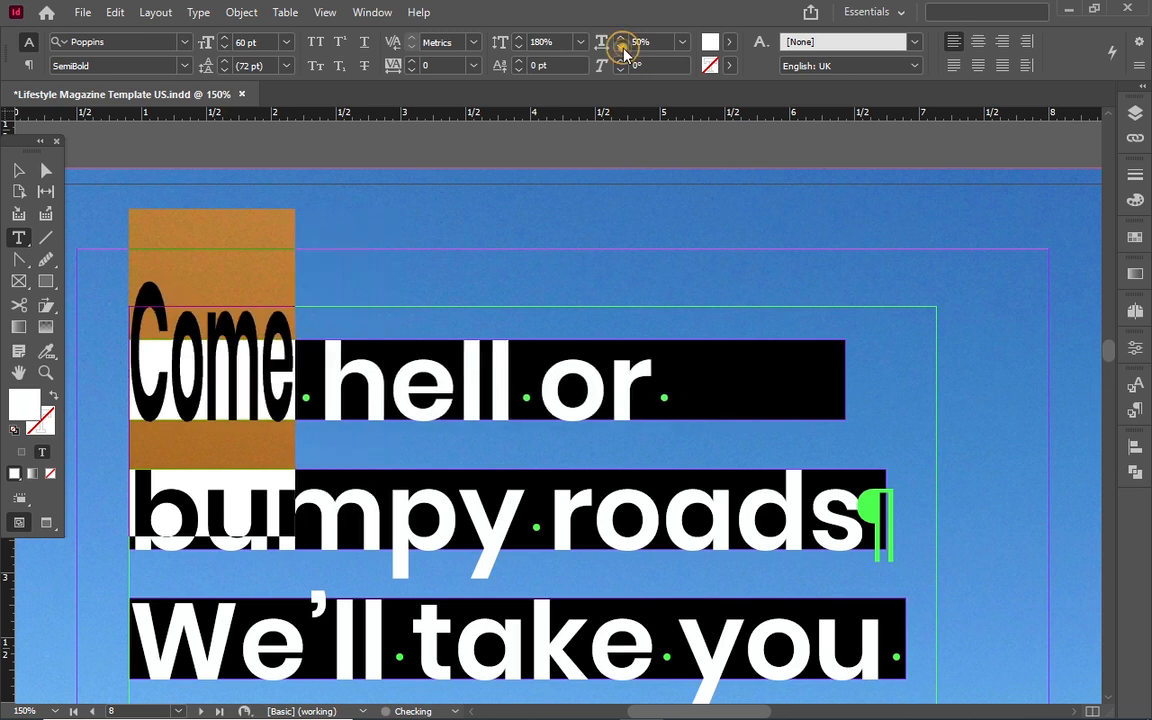
left_click(680, 43)
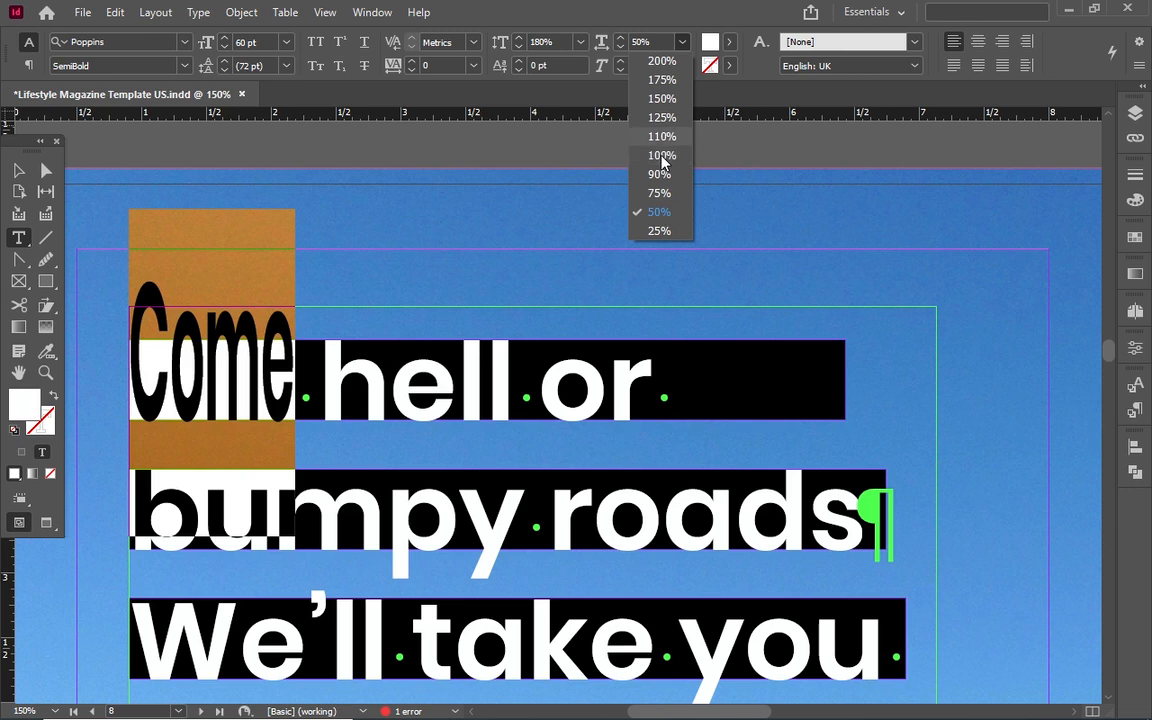
left_click(662, 156)
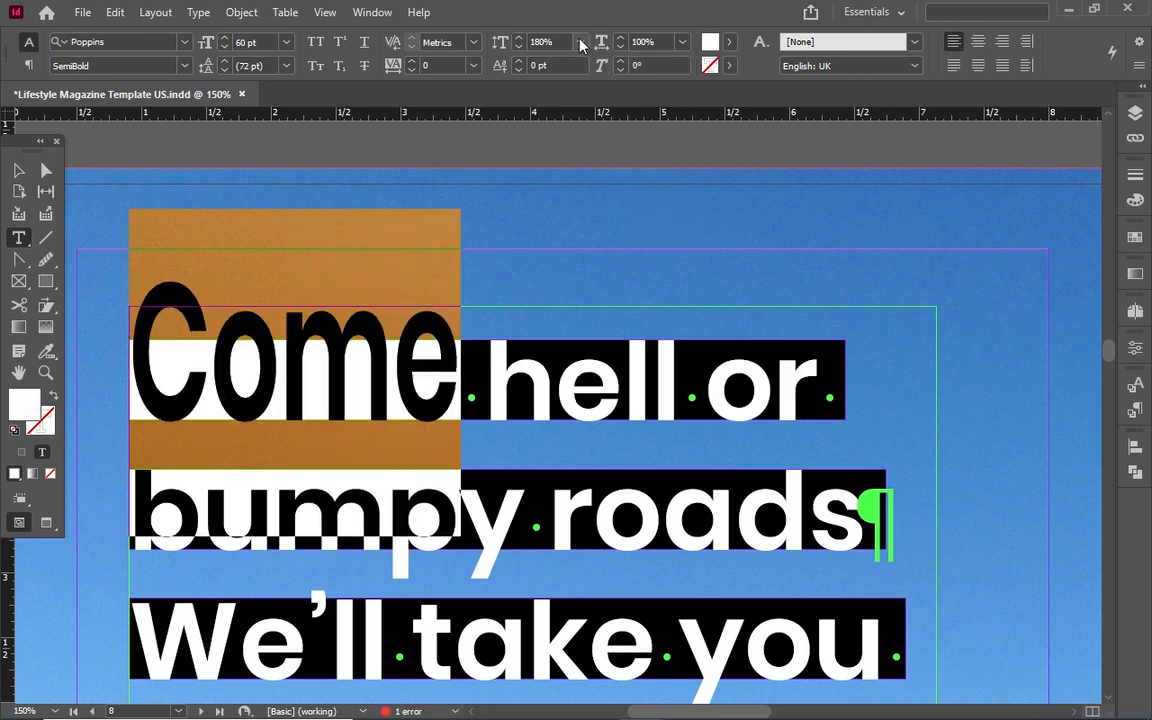
left_click(581, 44)
left_click(572, 155)
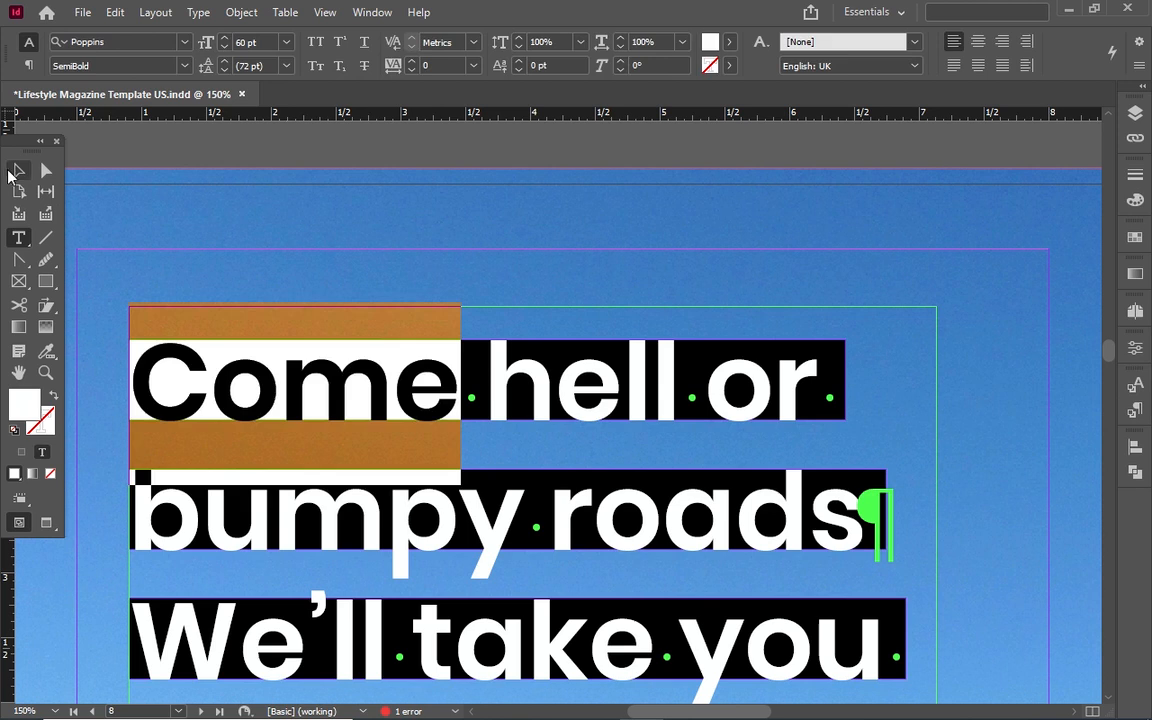
left_click(17, 170)
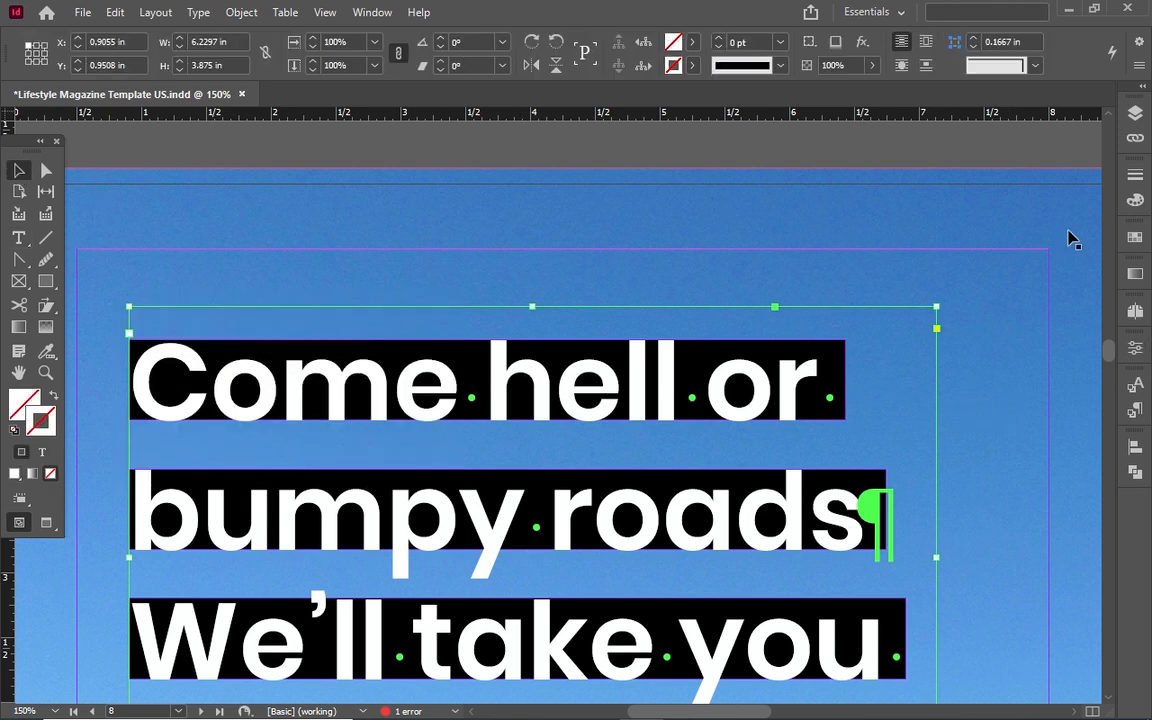
Step: Select the word "year" in the first body paragraph on page 10 and set its baseline shift to 6 pt
left_click(19, 238)
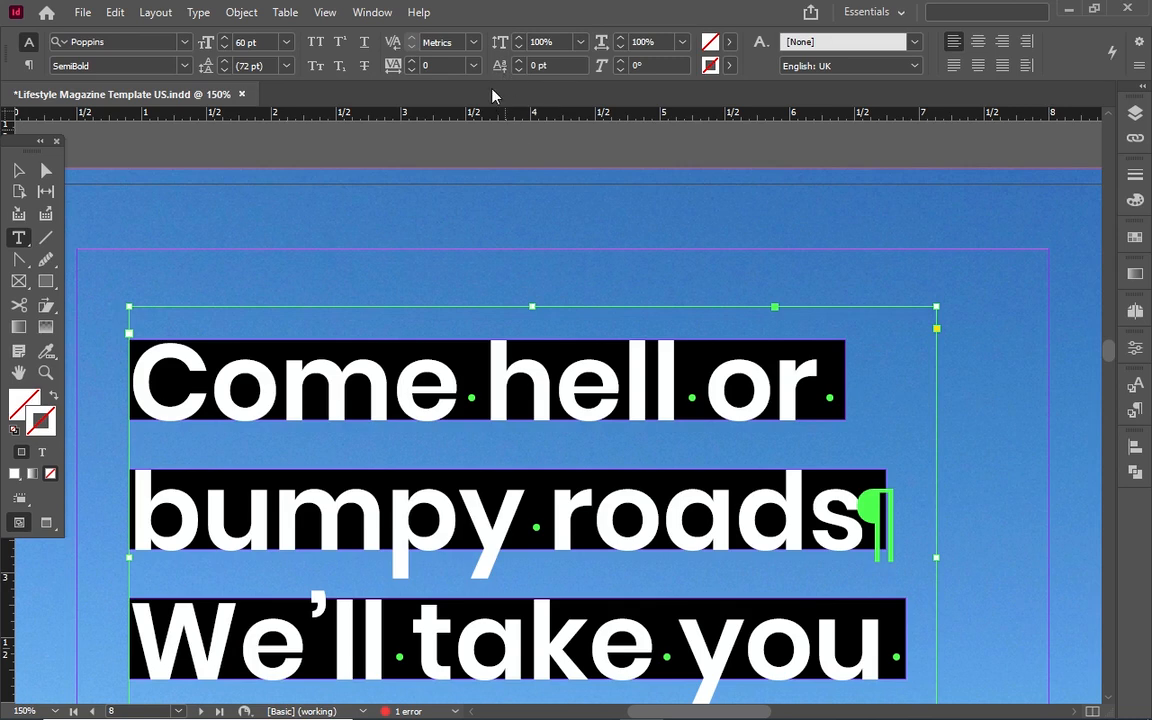
scroll(516, 153, "down", 15)
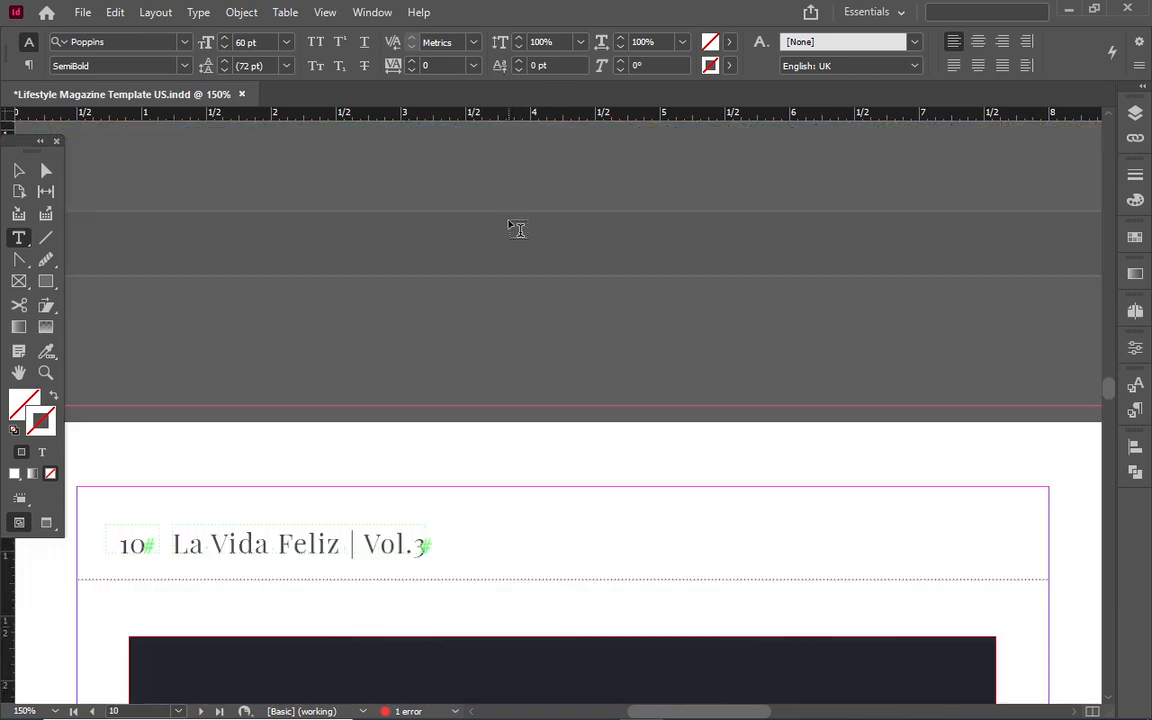
scroll(516, 236, "down", 10)
scroll(506, 237, "up", 4)
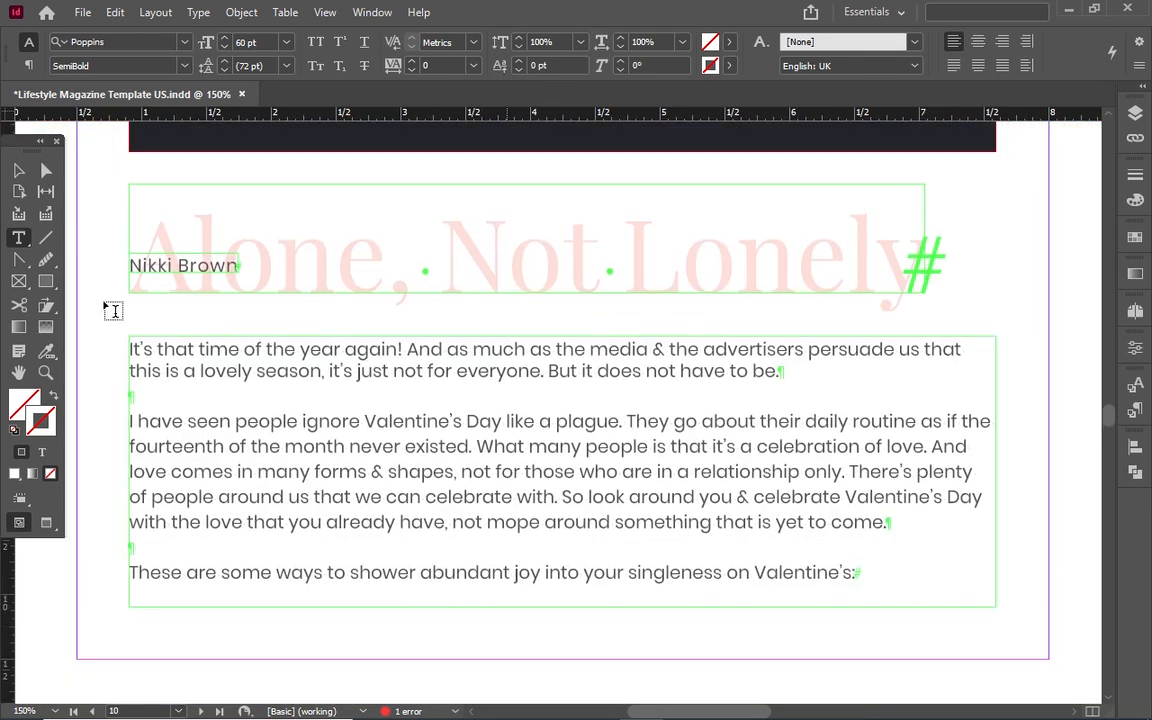
left_click(339, 370)
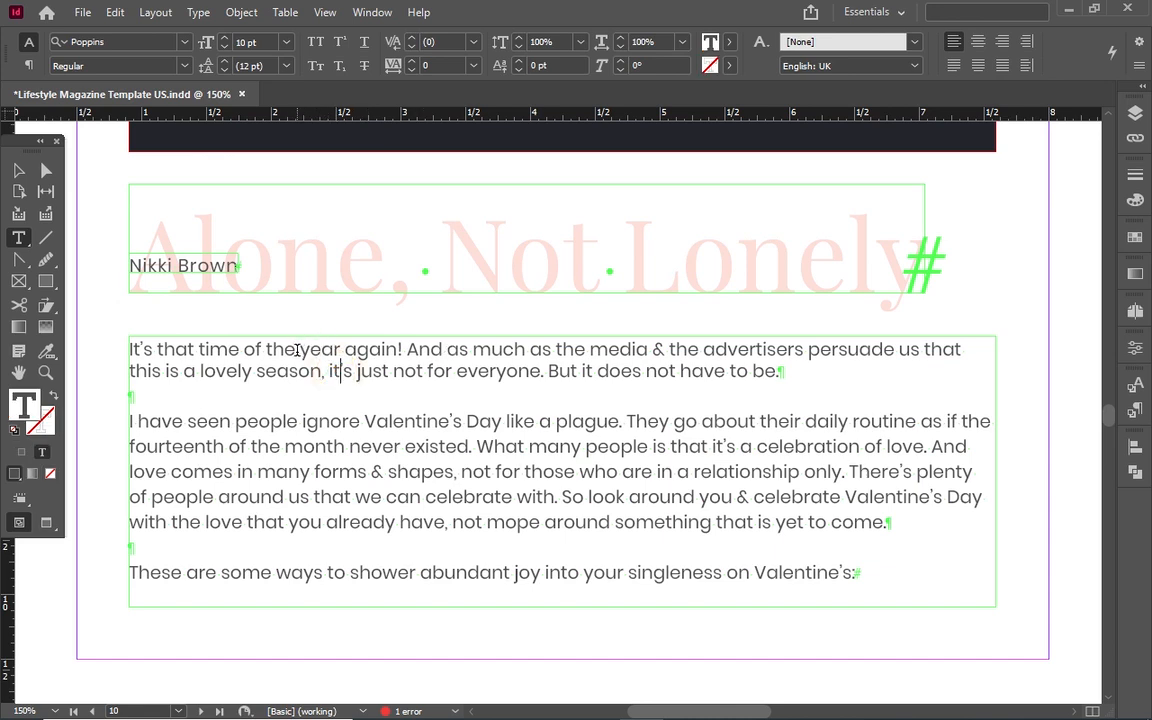
left_click_drag(301, 350, 341, 349)
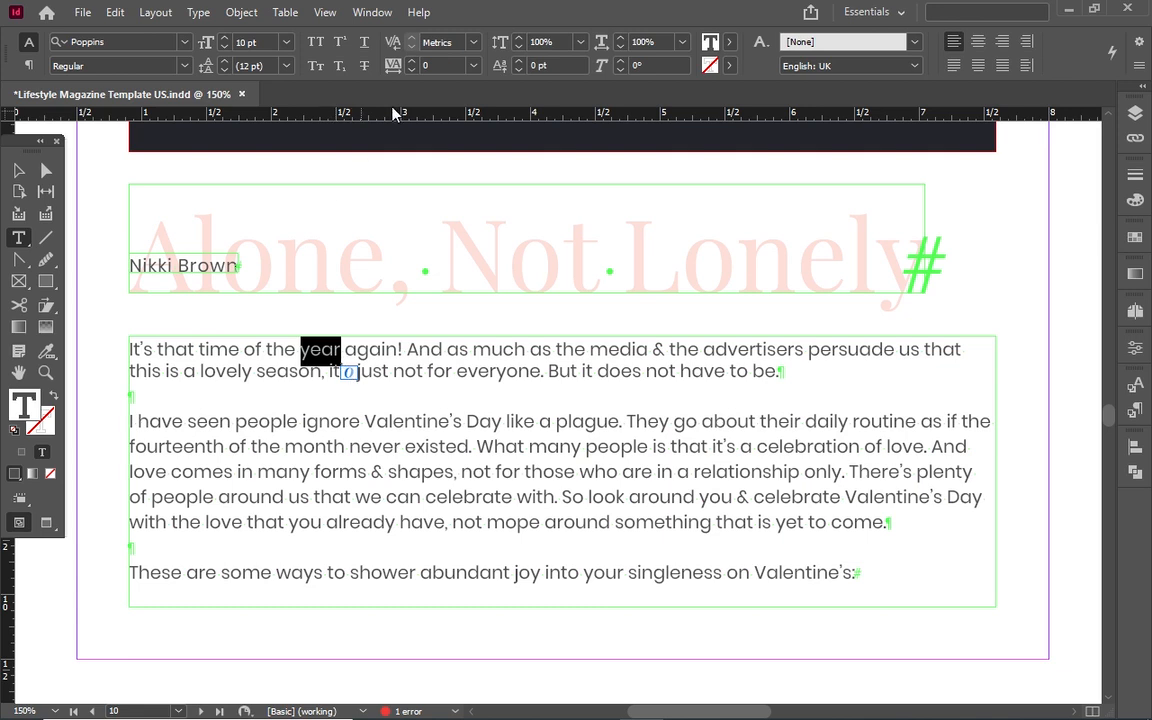
left_click(520, 63)
left_click(520, 63)
left_click(520, 63)
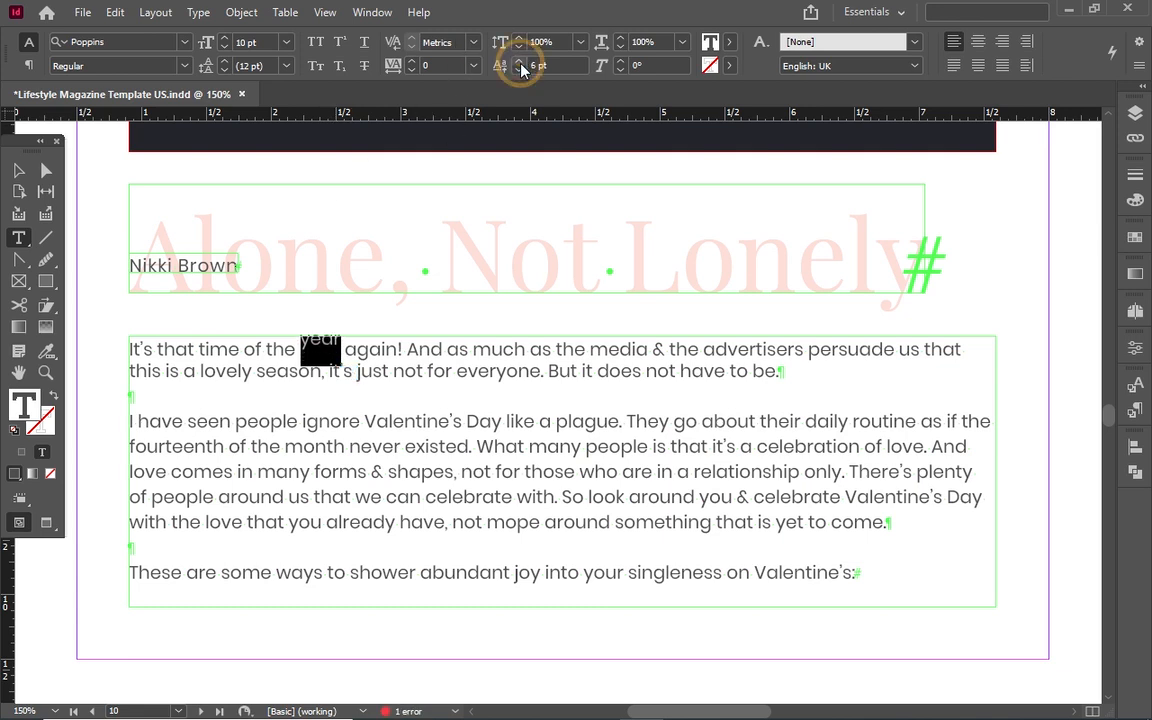
Step: Deselect the text and show the page in Preview mode to examine the raised word
left_click(18, 170)
left_click(370, 257)
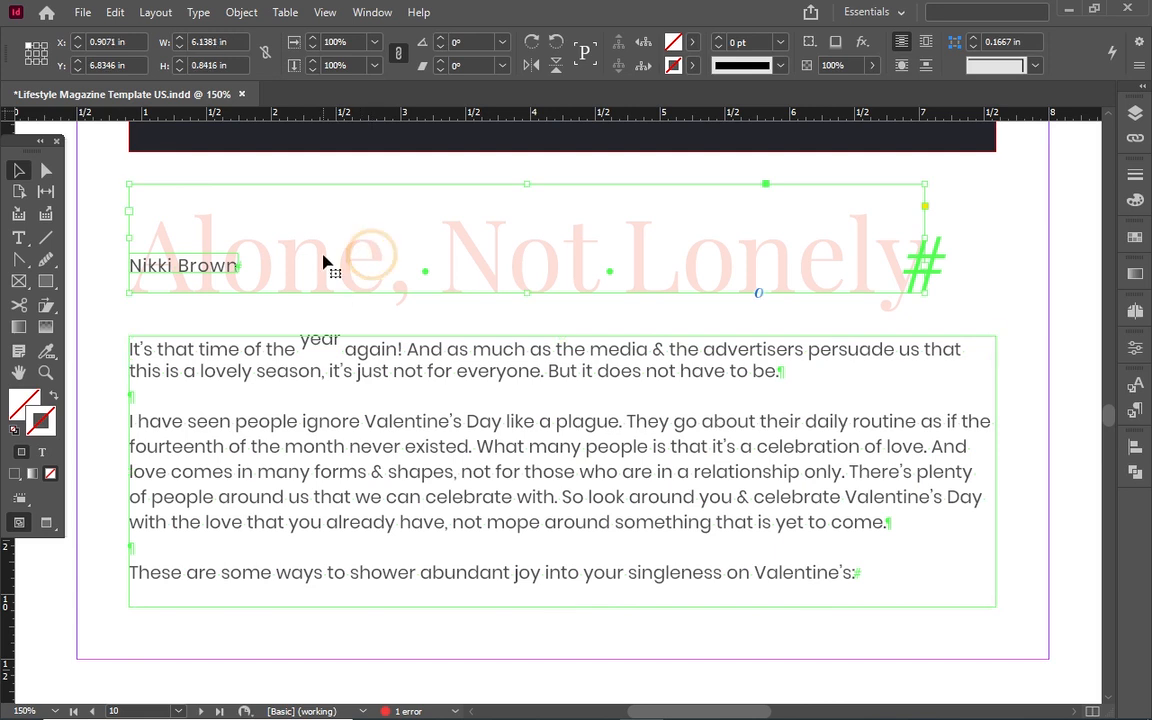
key("w")
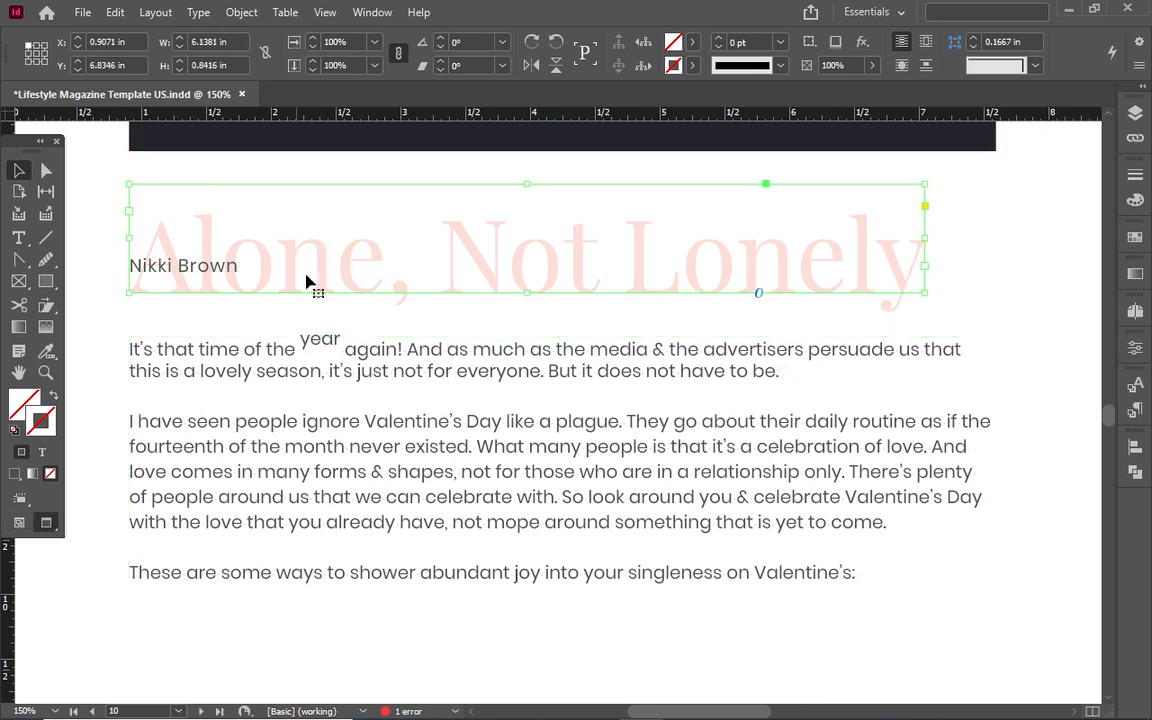
Step: Select the surname in the author byline, skew it by 20°, and leave text editing
left_click(23, 231)
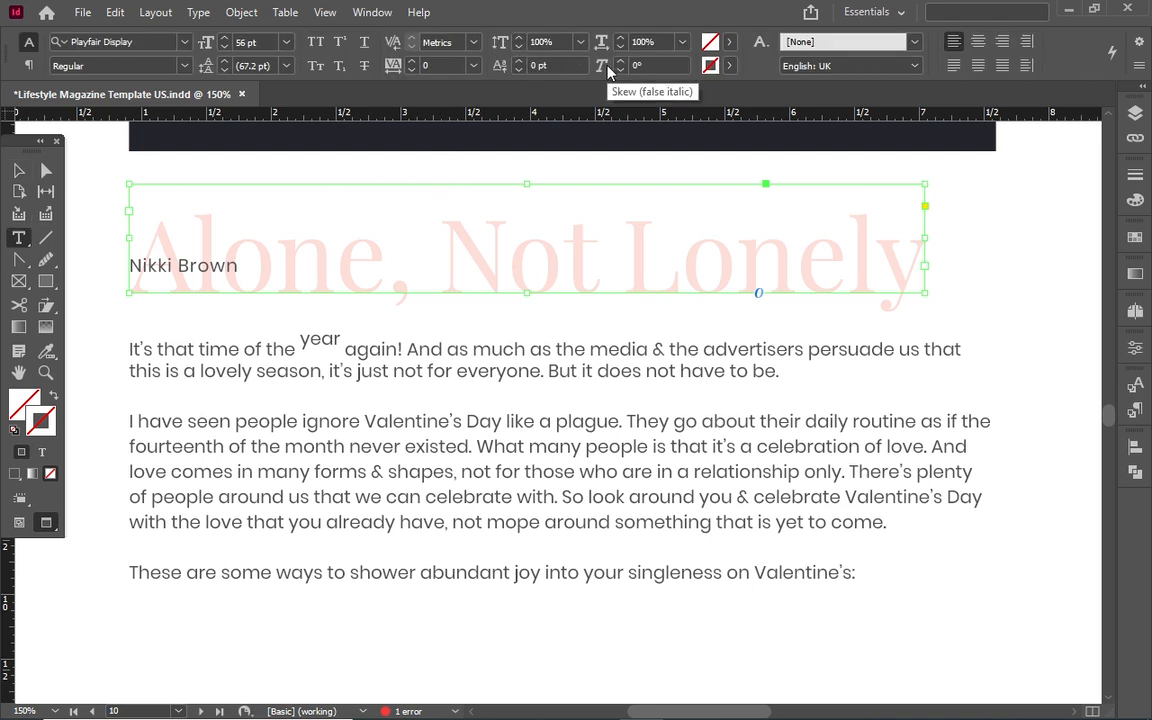
left_click(339, 339)
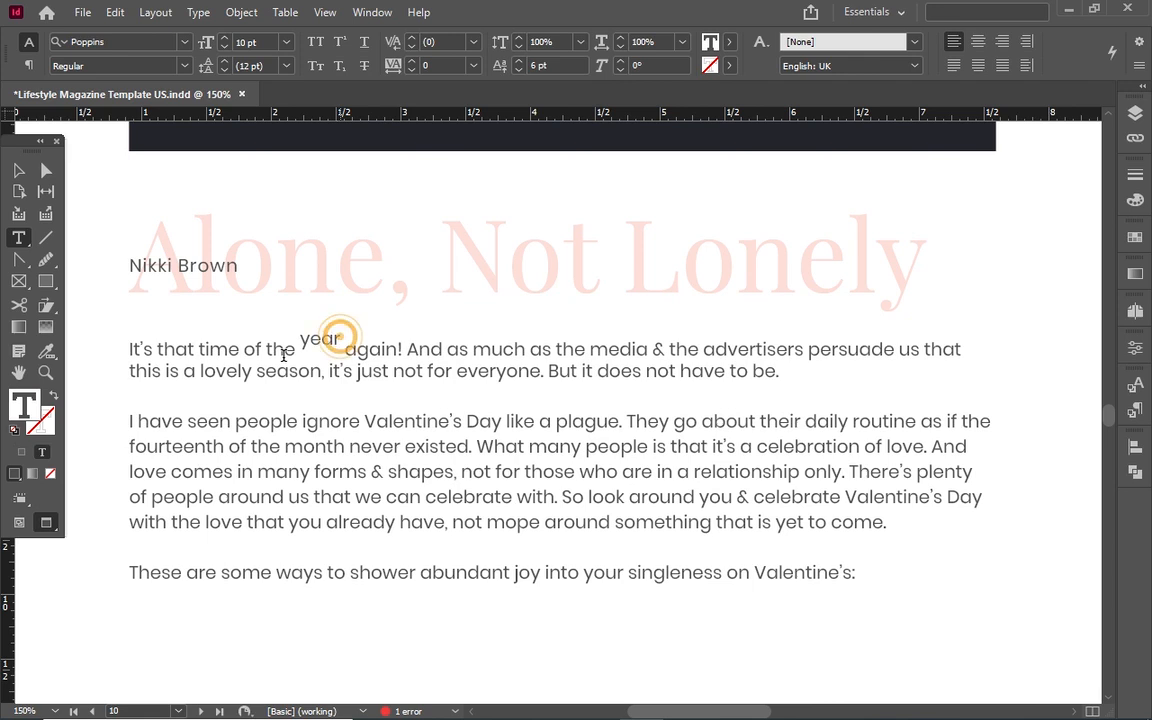
double_click(200, 265)
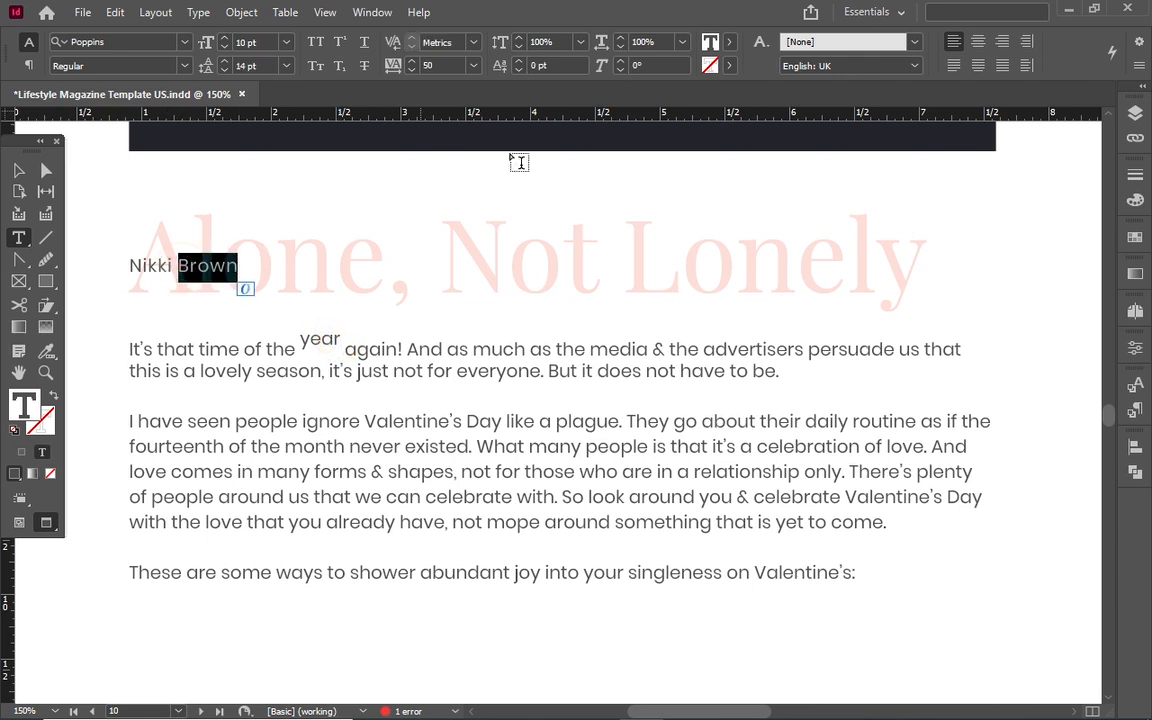
left_click(620, 63)
left_click(620, 63)
left_click(620, 64)
left_click(620, 64)
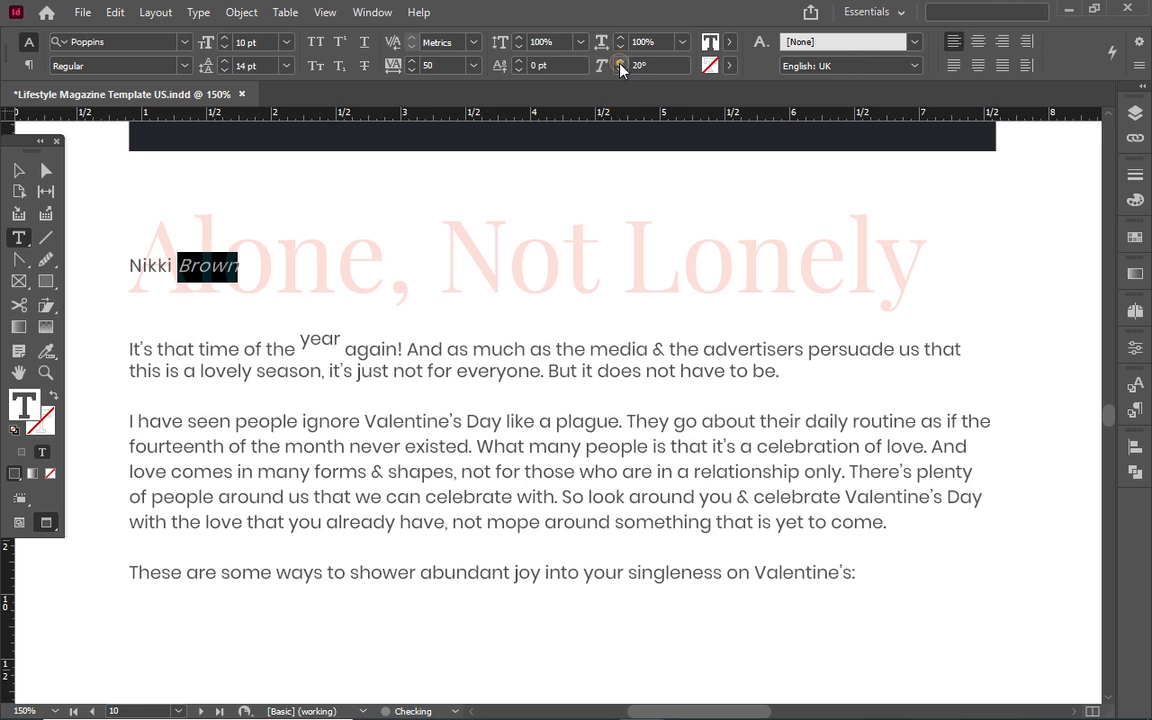
left_click(18, 170)
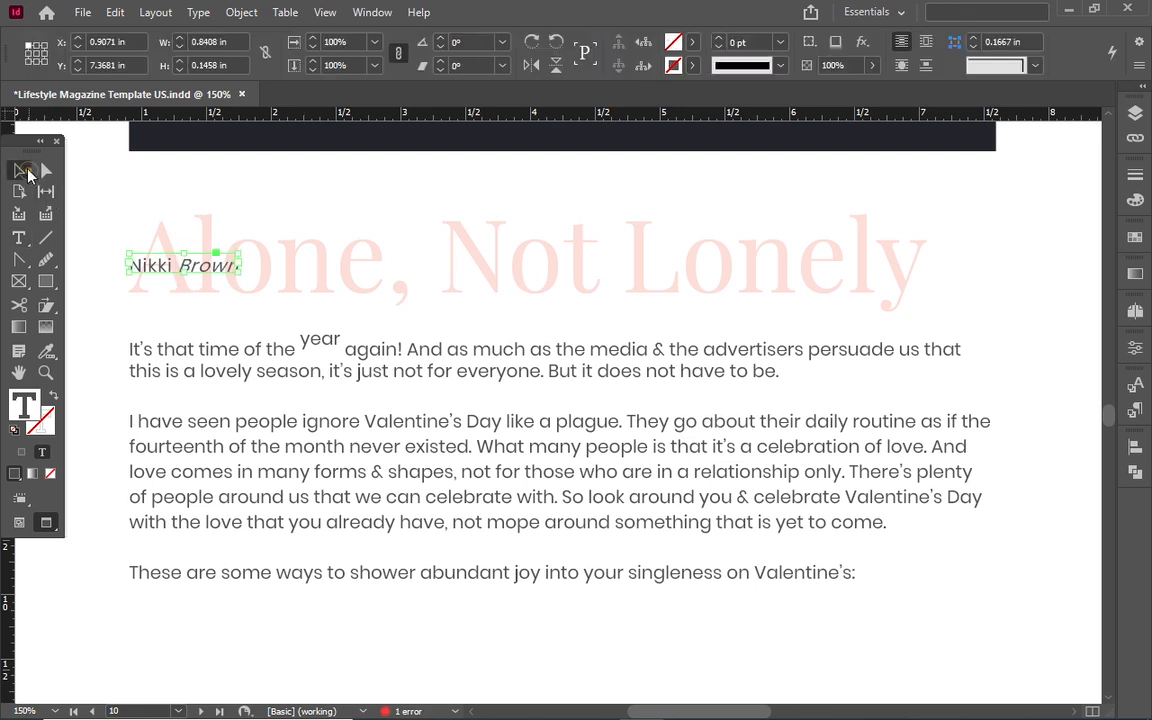
left_click(333, 263)
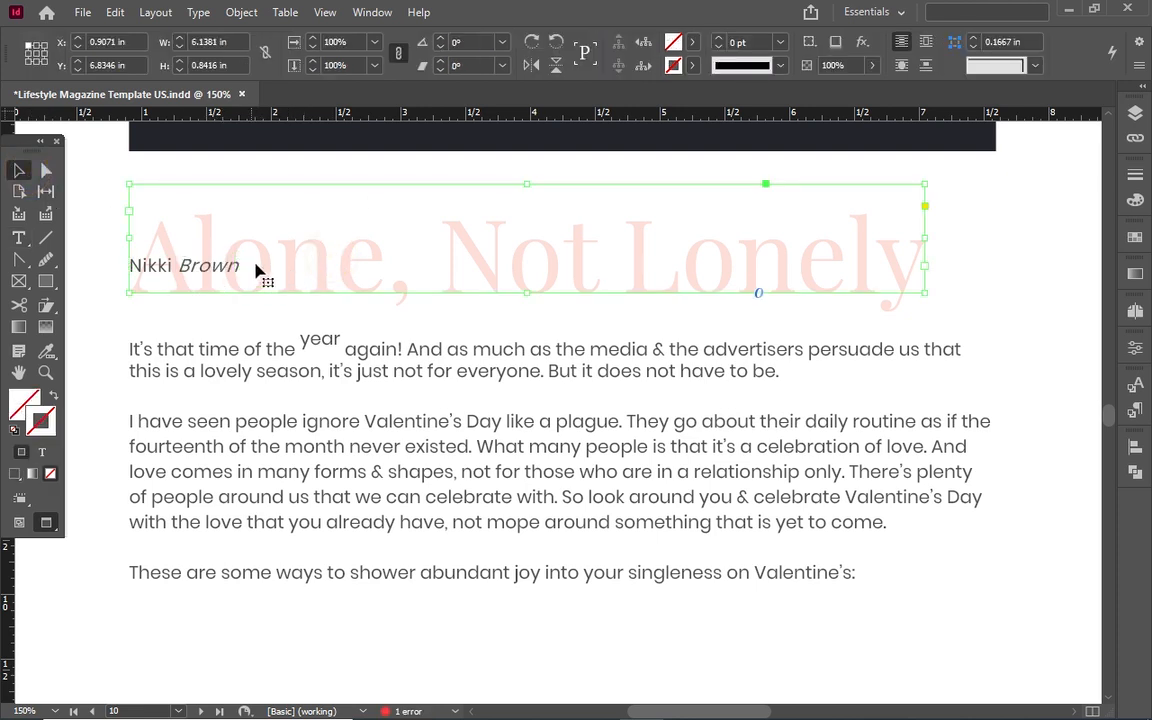
Step: Select the word "advertisers" in the first body paragraph and set its language to English: USA
left_click(20, 238)
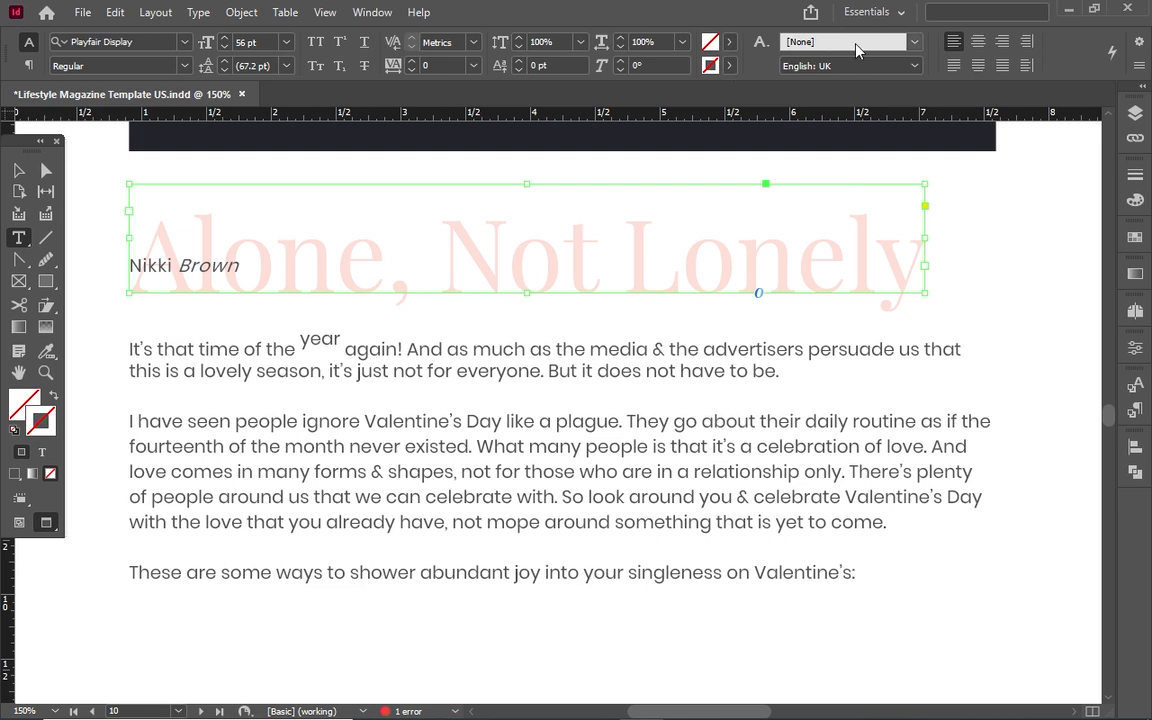
left_click(913, 44)
left_click(913, 44)
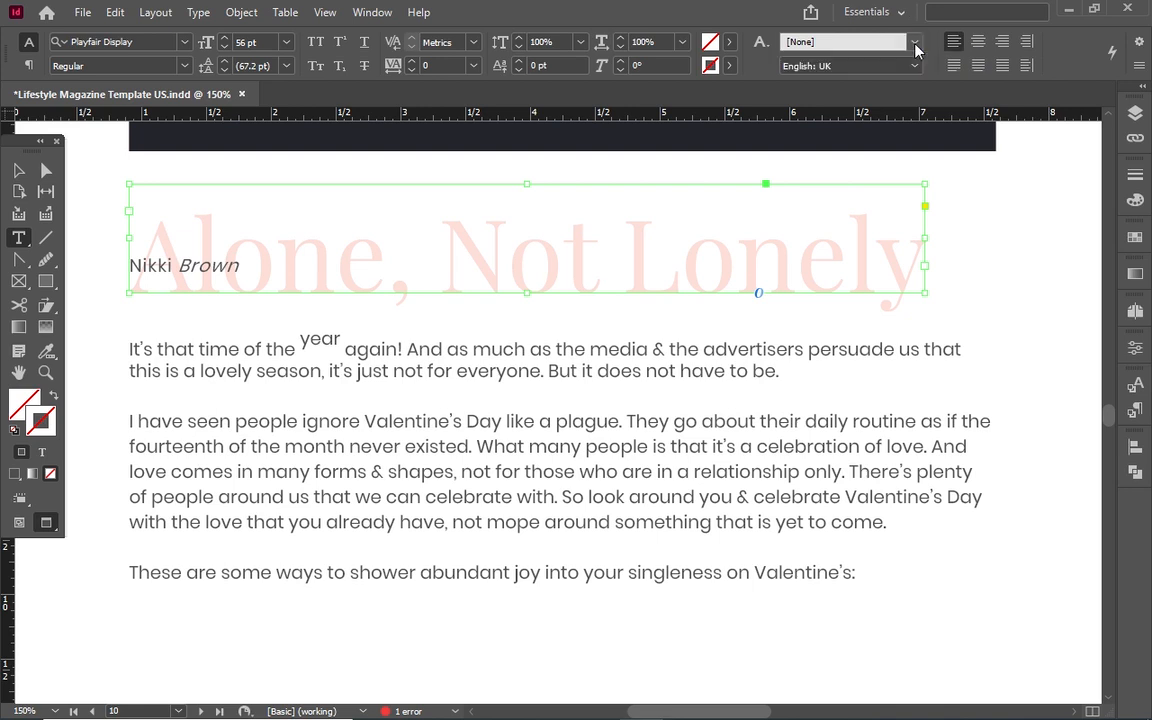
double_click(710, 348)
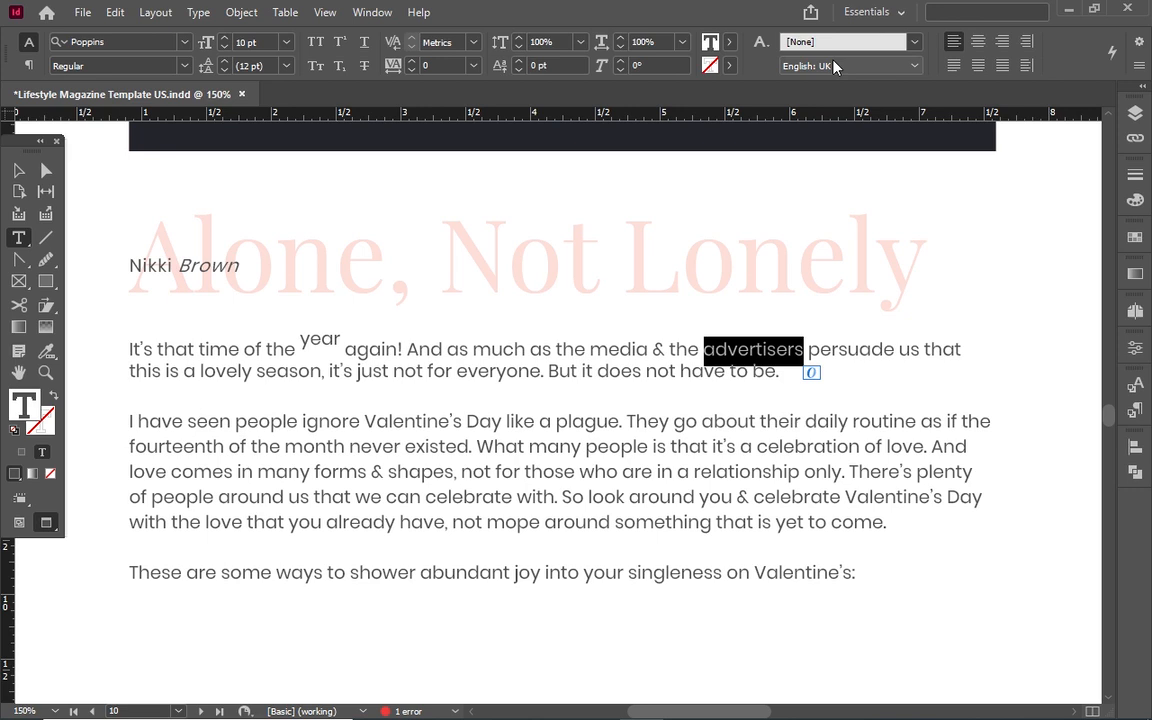
left_click(904, 70)
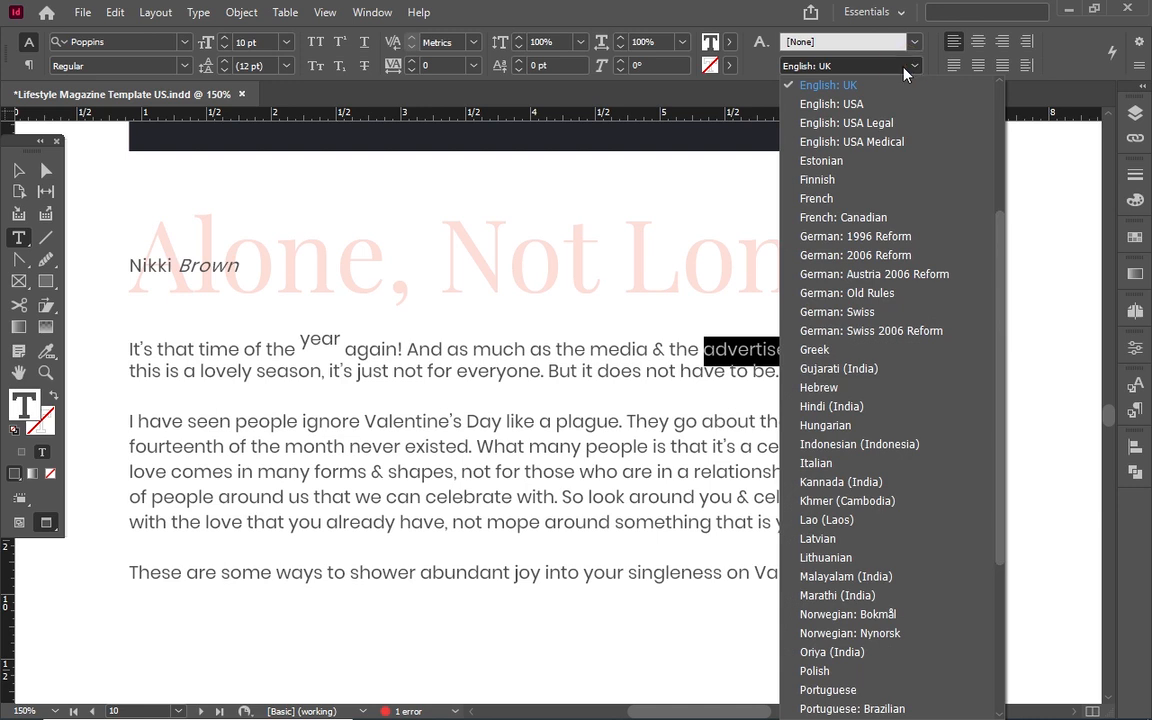
left_click(904, 70)
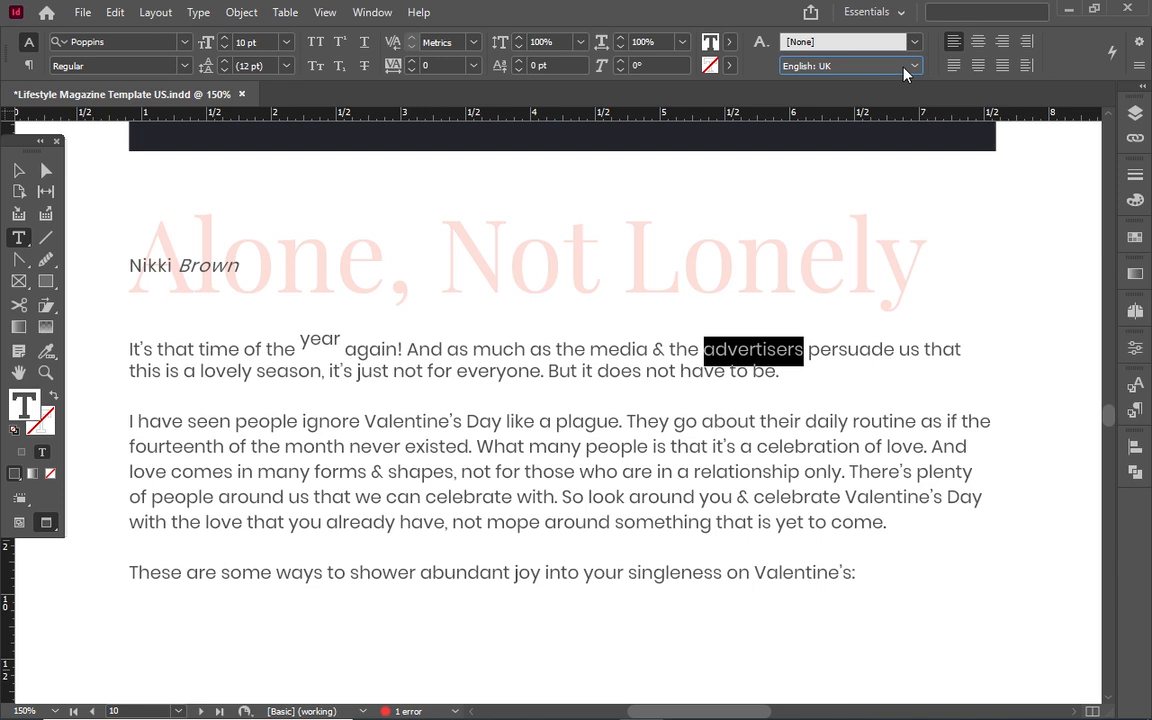
left_click(904, 70)
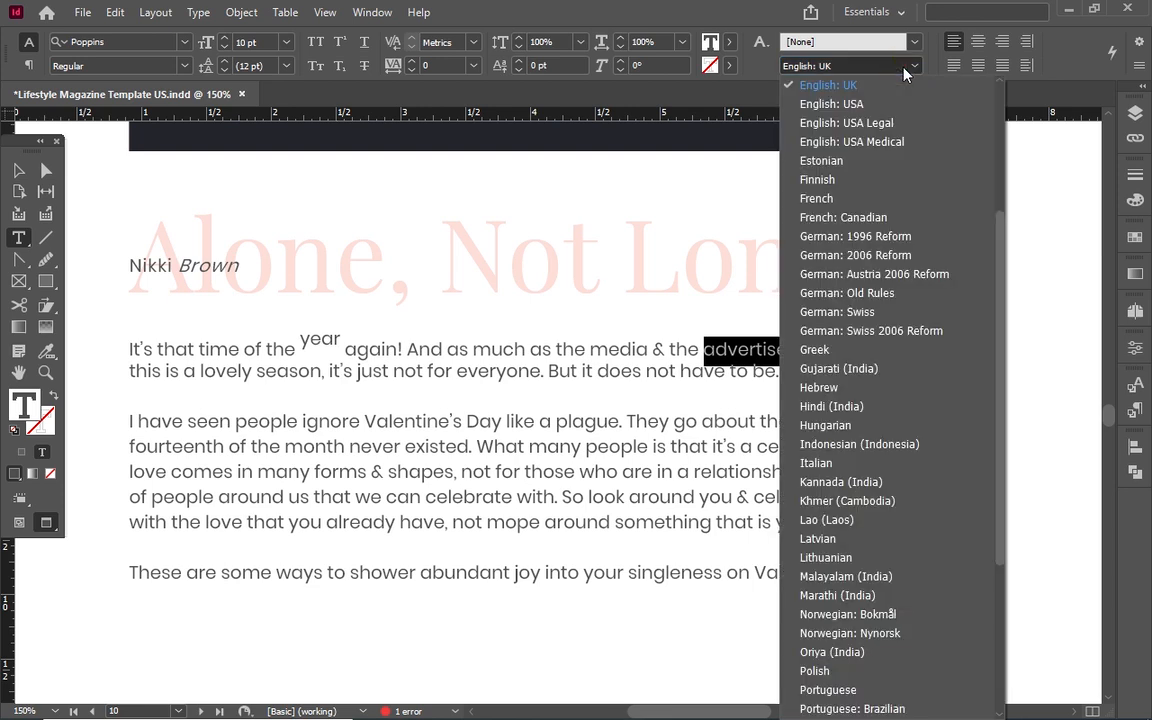
left_click(838, 104)
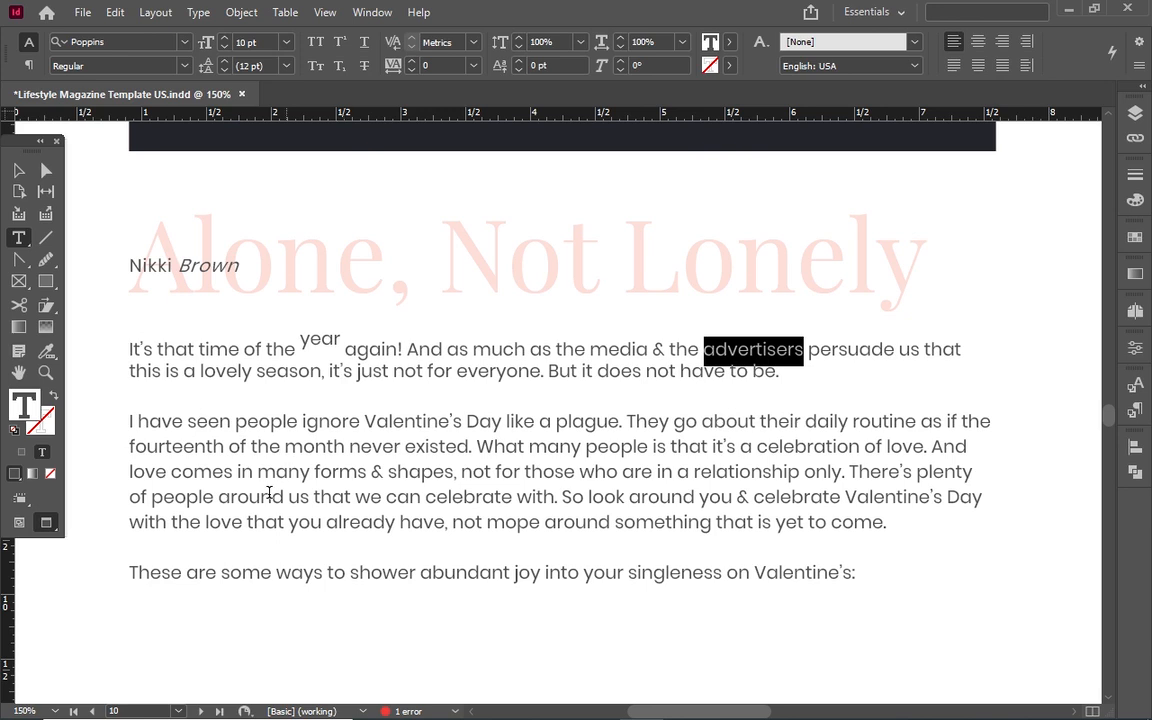
Step: Try centre alignment on the paragraph "These are some ways to shower abundant joy", and return it to left alignment
triple_click(137, 568)
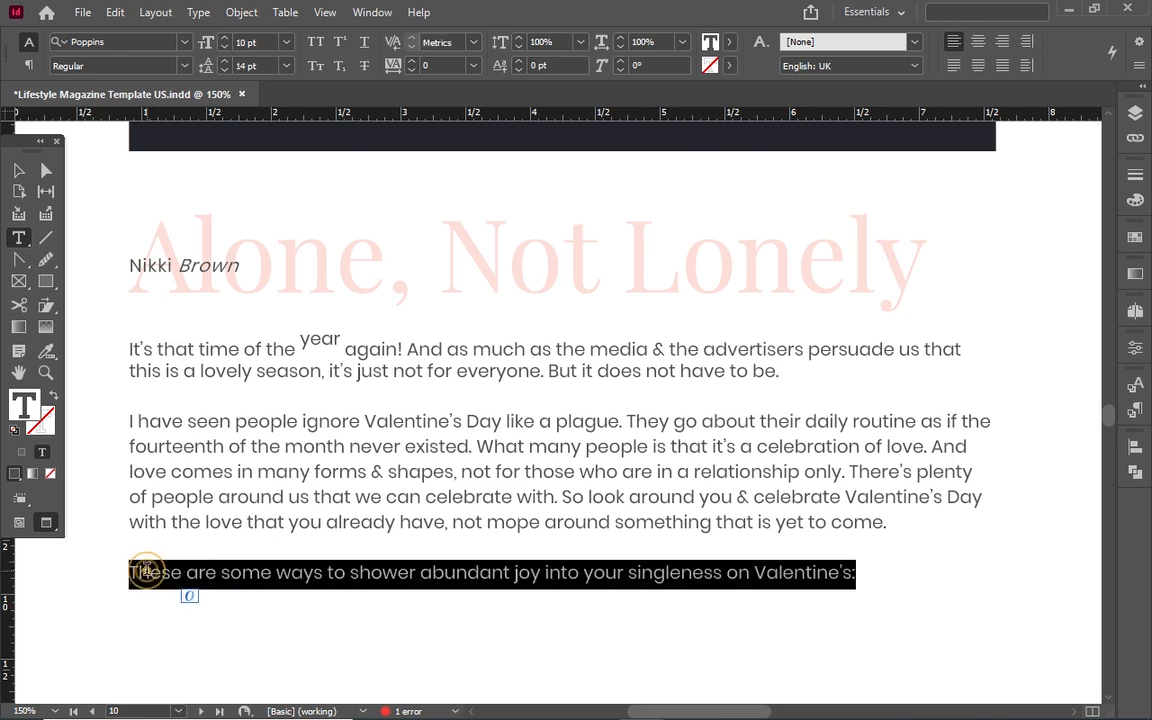
left_click(978, 41)
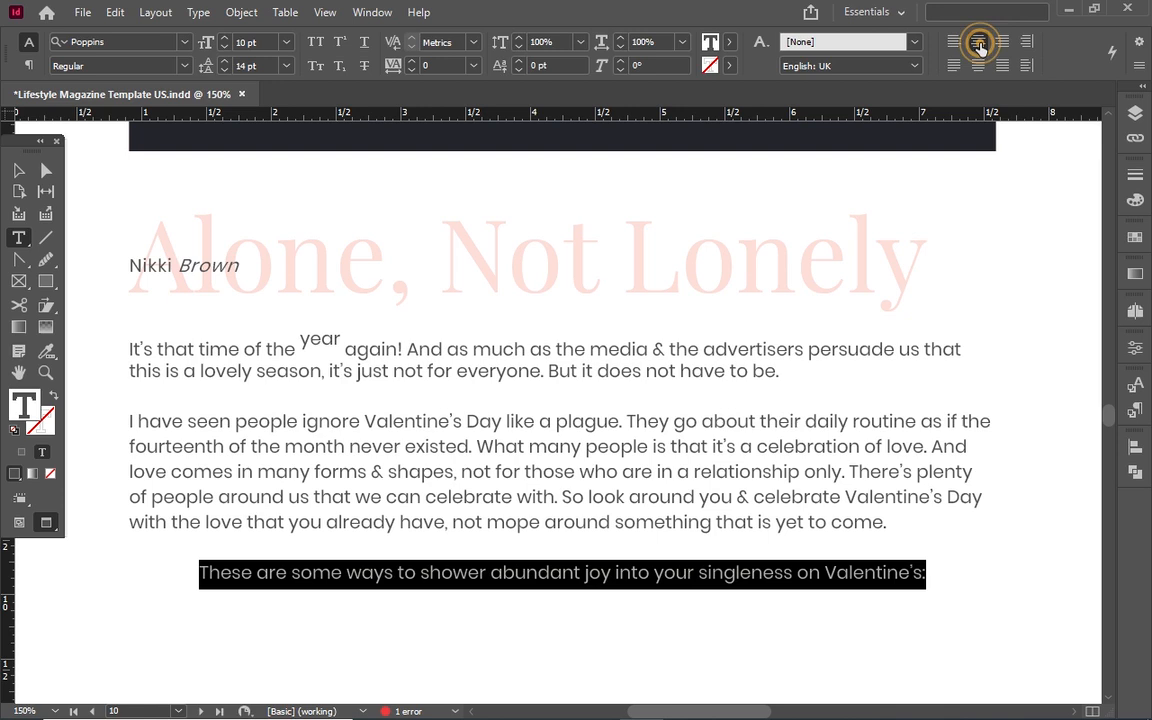
left_click(953, 42)
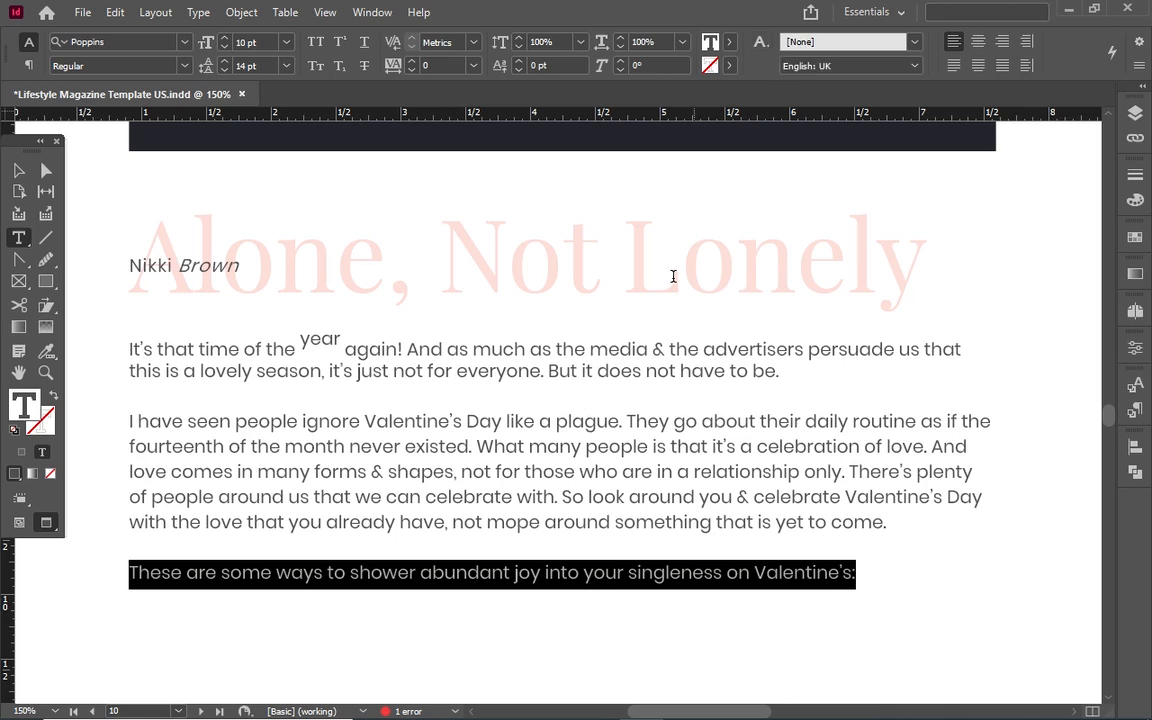
left_click(537, 390)
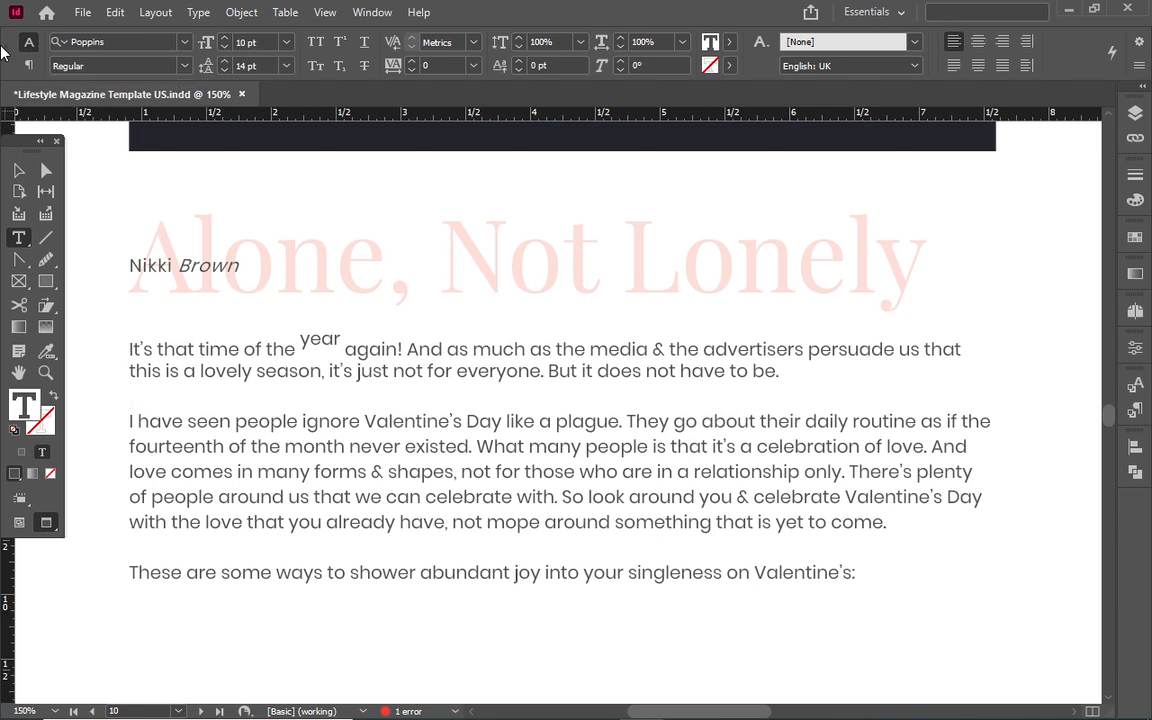
Step: Switch to the paragraph formatting controls and place the insertion point in the first body paragraph, with the page in Normal view
left_click(28, 65)
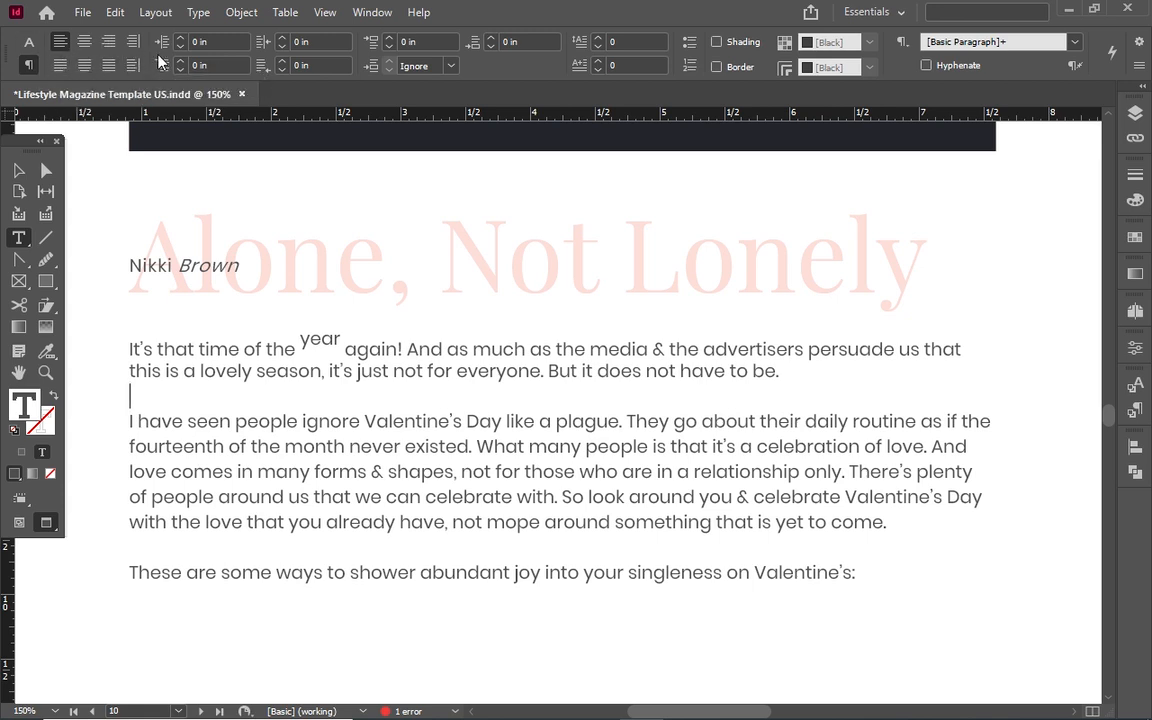
left_click(147, 351)
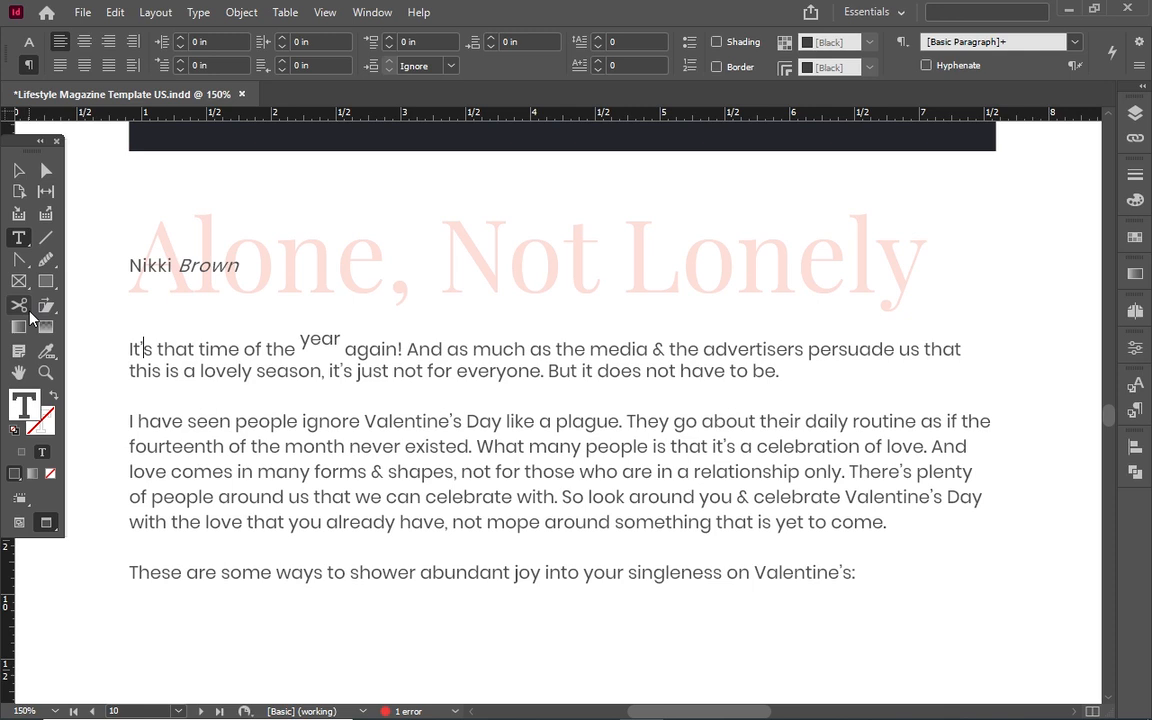
left_click(142, 348)
left_click(20, 524)
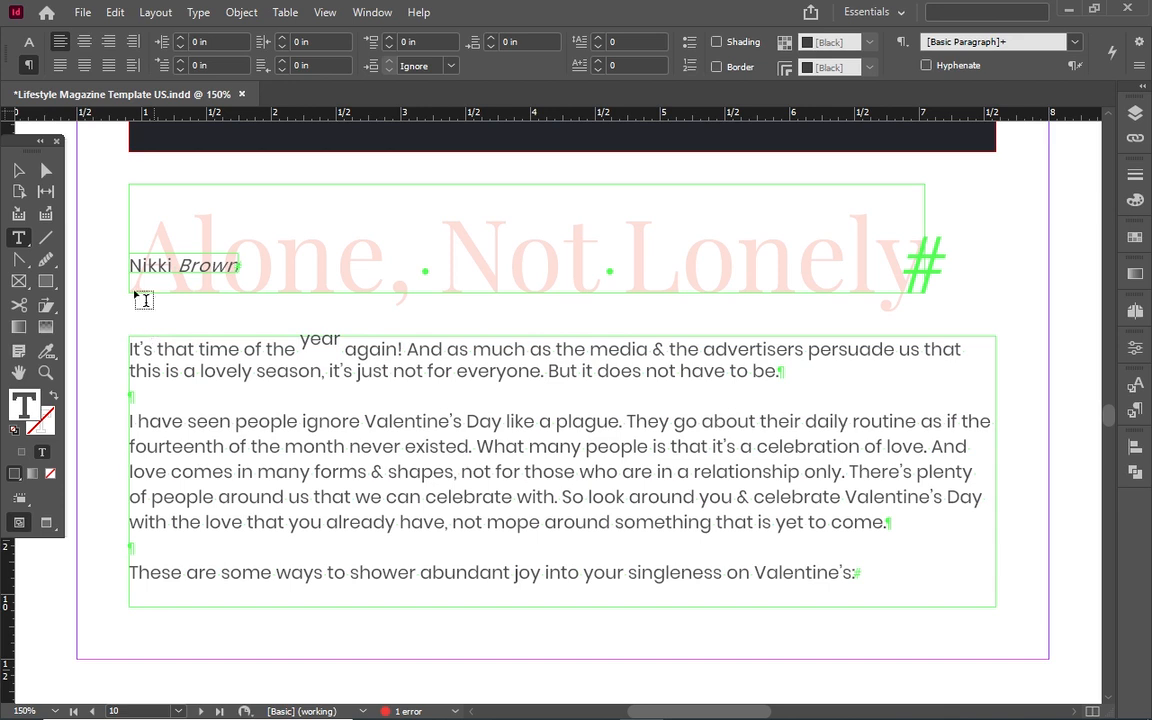
Step: Try a left indent of 0.4375 in on the first body paragraph, and reset it to 0 in
left_click(180, 38)
left_click(180, 38)
left_click(180, 38)
left_click(180, 38)
left_click(180, 38)
left_click(180, 40)
left_click(180, 40)
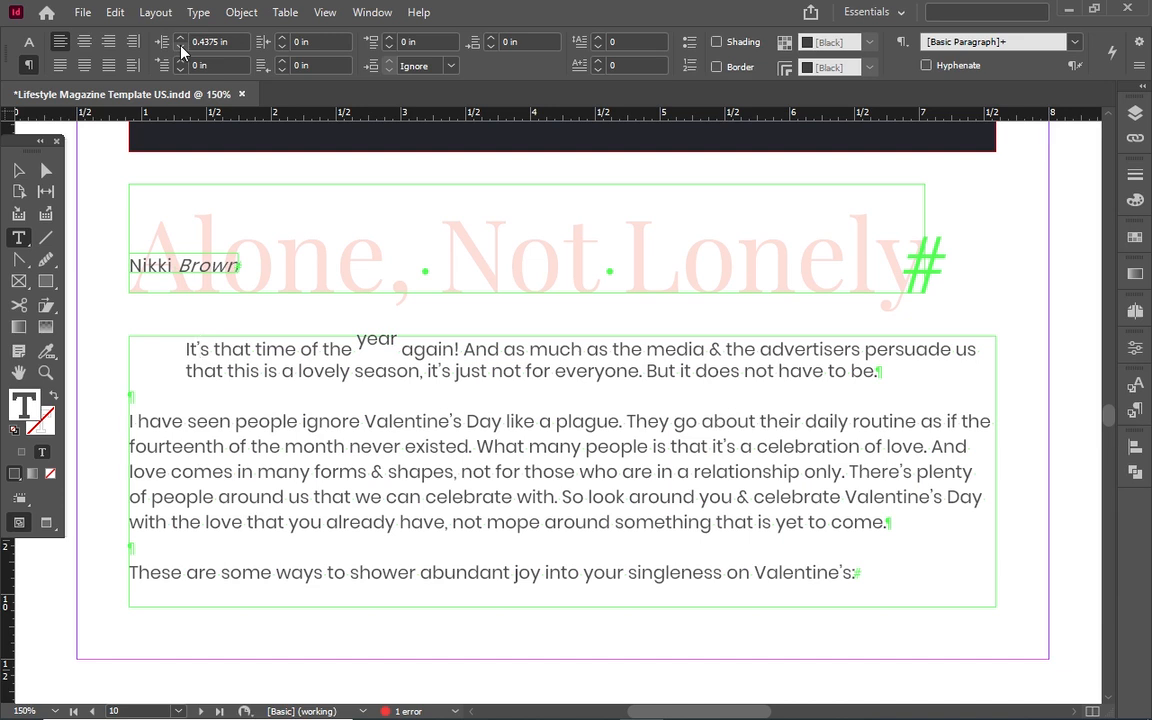
left_click(180, 46)
left_click(180, 46)
left_click(180, 46)
left_click(180, 46)
left_click(180, 46)
left_click(180, 46)
left_click(180, 46)
left_click(181, 46)
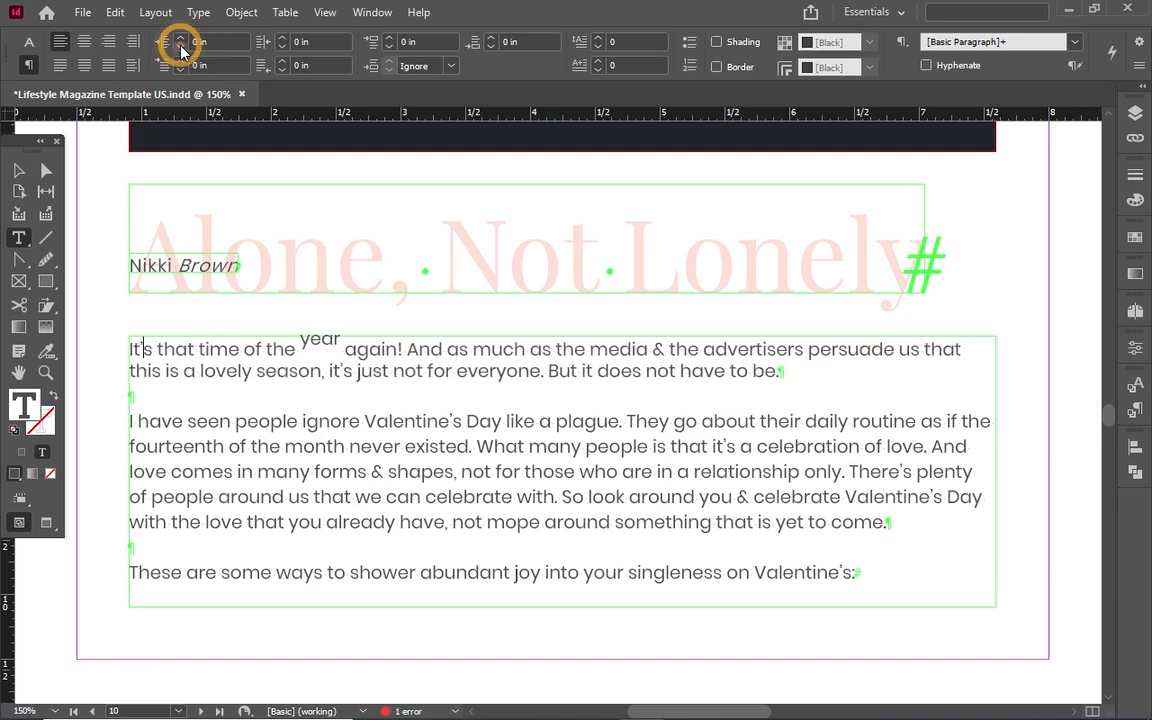
Step: Try a left indent of 0.1875 in on the first body paragraph, and reset it to 0 in
left_click(181, 38)
left_click(181, 38)
left_click(181, 38)
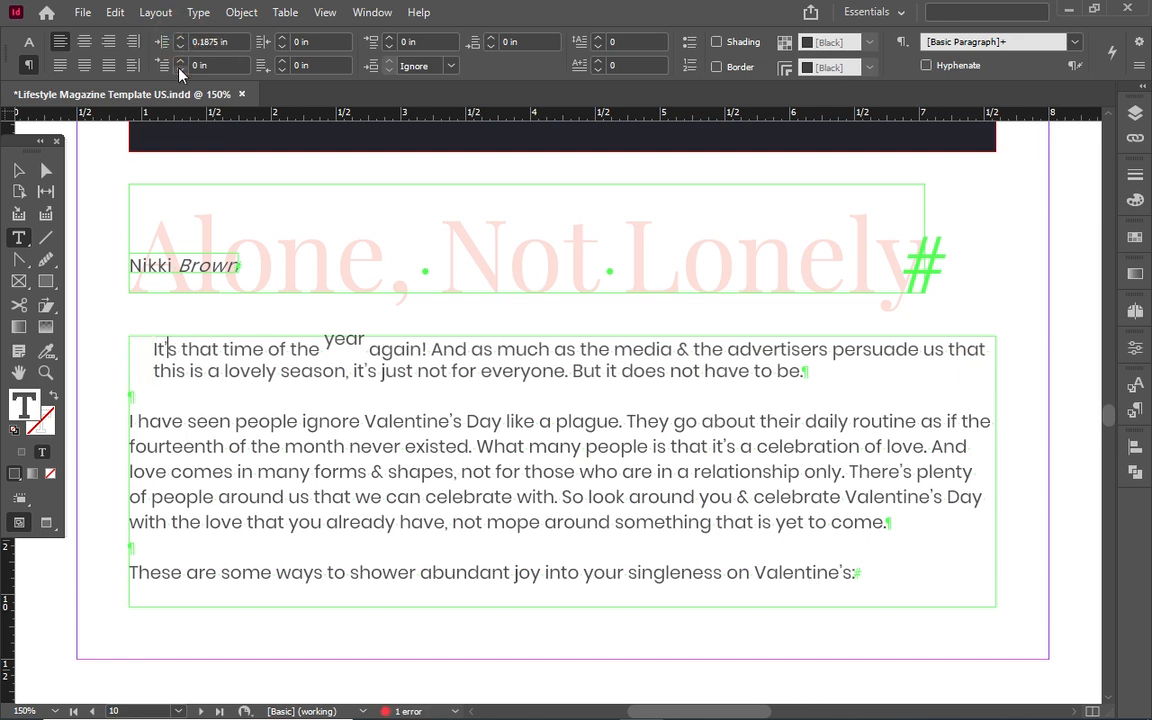
left_click(181, 46)
left_click(181, 46)
left_click(181, 46)
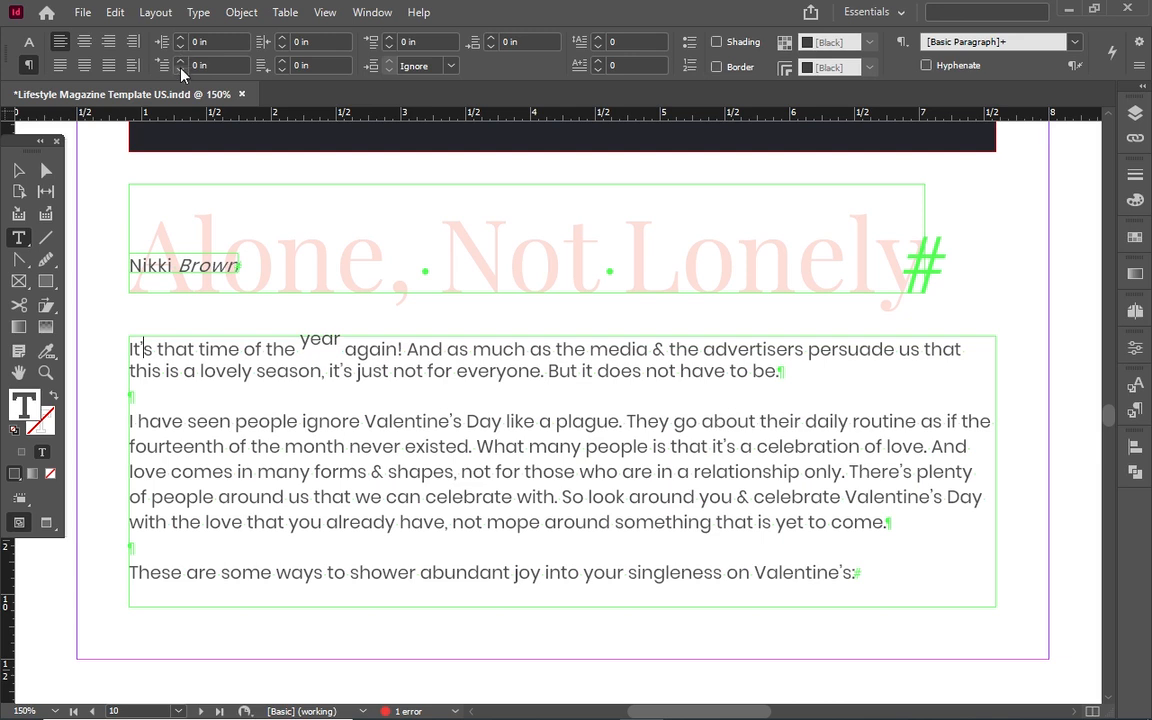
Step: Try a first-line indent of 0.4375 in on the first body paragraph, and reset it to 0 in
left_click(181, 61)
left_click(181, 61)
left_click(181, 61)
left_click(181, 61)
left_click(181, 61)
left_click(181, 61)
left_click(181, 61)
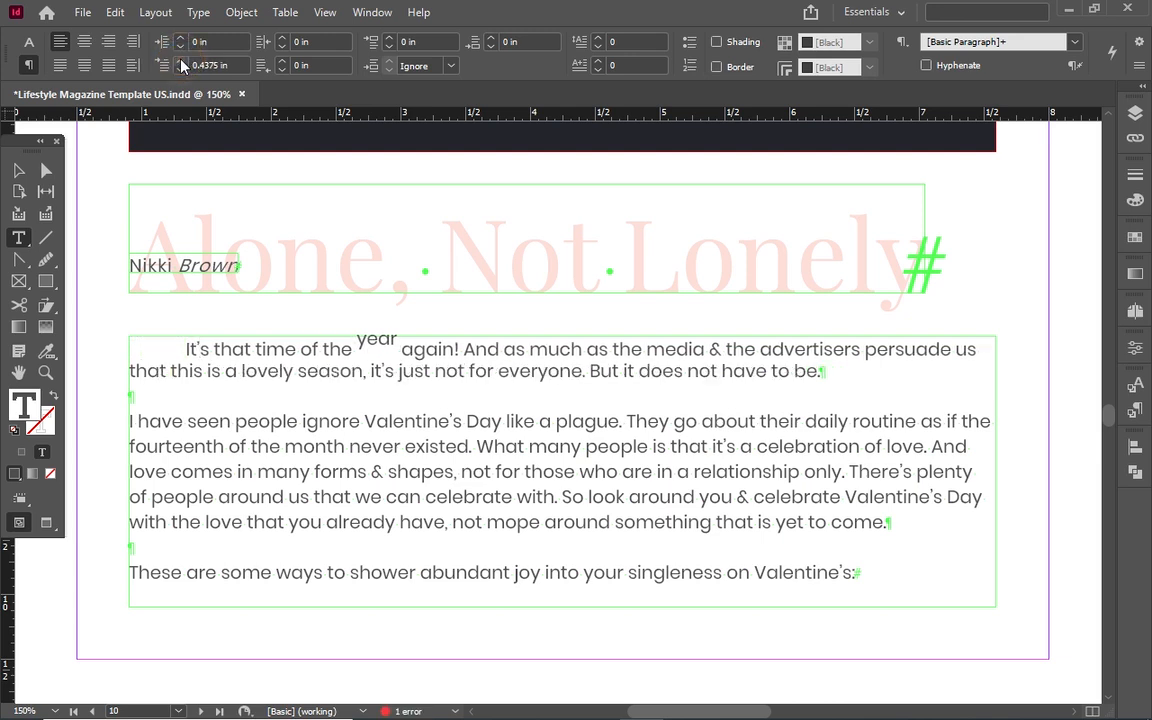
left_click(181, 70)
left_click(181, 70)
left_click(181, 70)
left_click(181, 70)
left_click(181, 70)
left_click(181, 70)
left_click(181, 69)
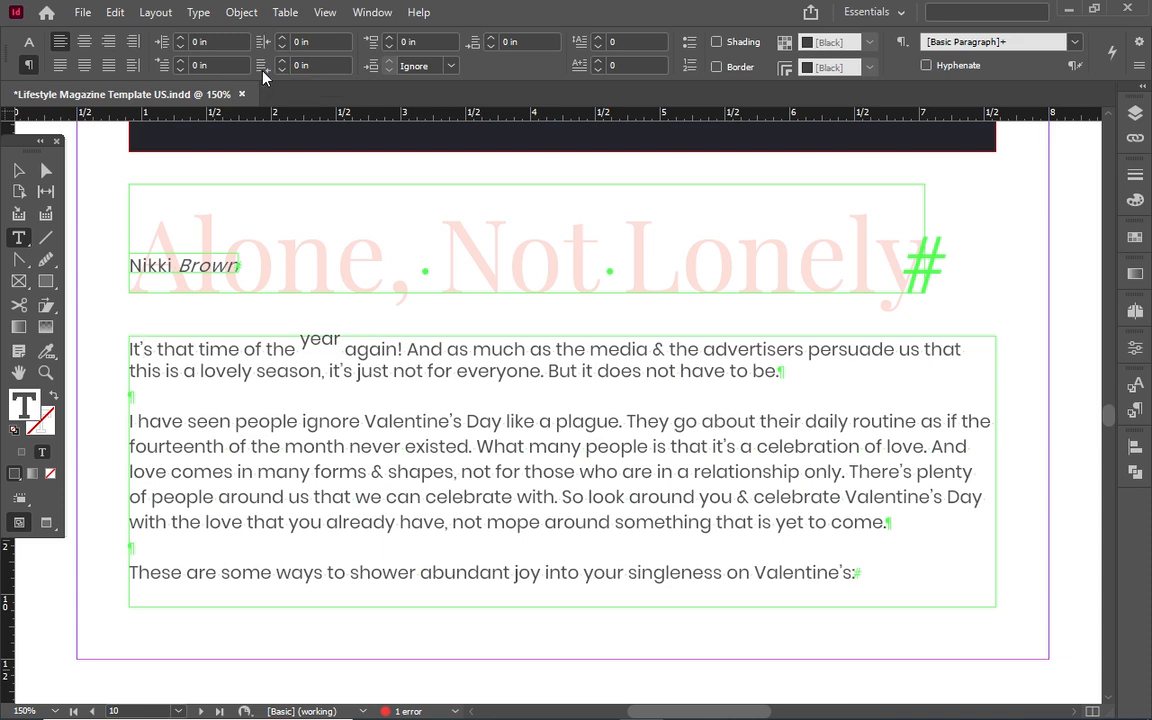
Step: Try raising the last-line right indent of the first body paragraph, return it to 0 in, and attempt a value of -0.0625 in
left_click(283, 63)
left_click(280, 62)
left_click(280, 62)
left_click(280, 62)
left_click(280, 62)
left_click(280, 62)
left_click(281, 70)
left_click(281, 70)
left_click(281, 71)
left_click(281, 70)
left_click(281, 70)
left_click(281, 70)
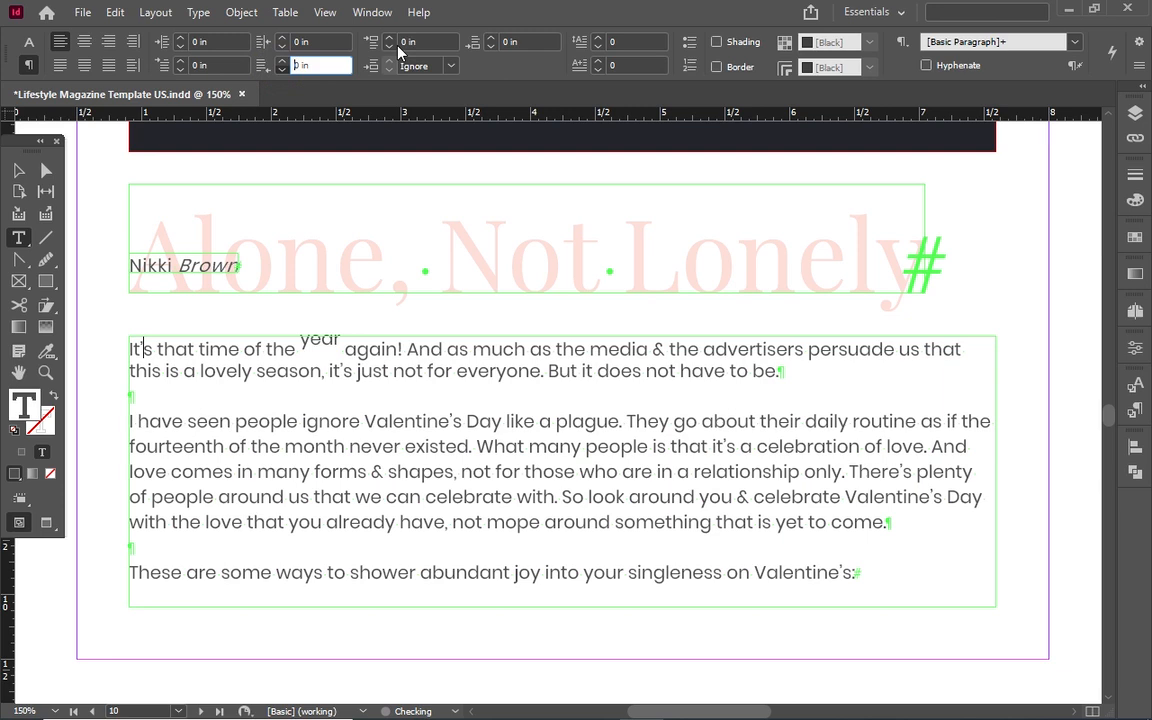
key("Down")
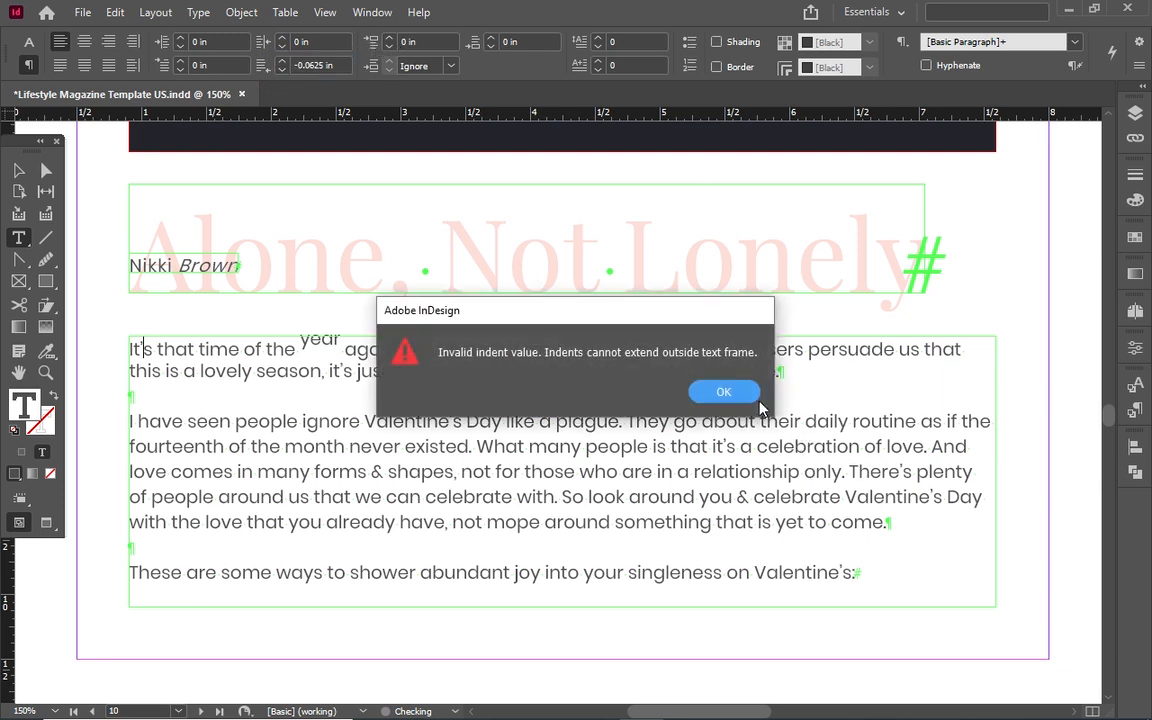
left_click(723, 392)
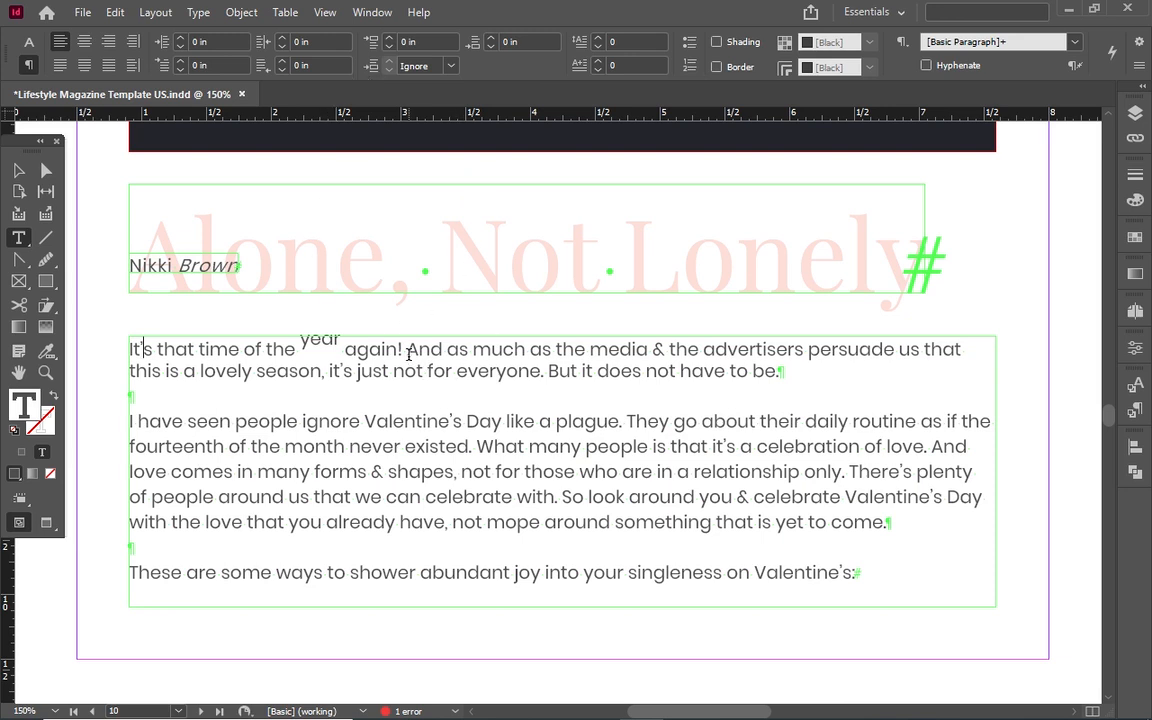
Step: Try increasing the Space Before on the first body paragraph, and reset it to 0 in
triple_click(316, 422)
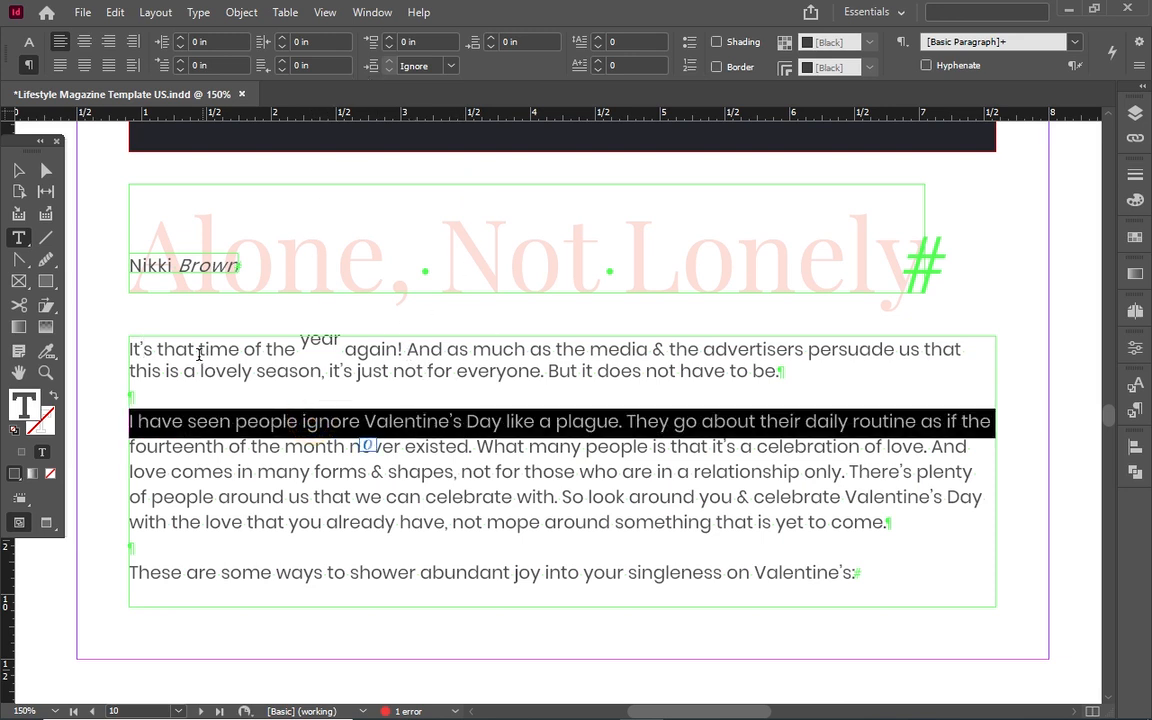
triple_click(150, 345)
left_click(150, 345)
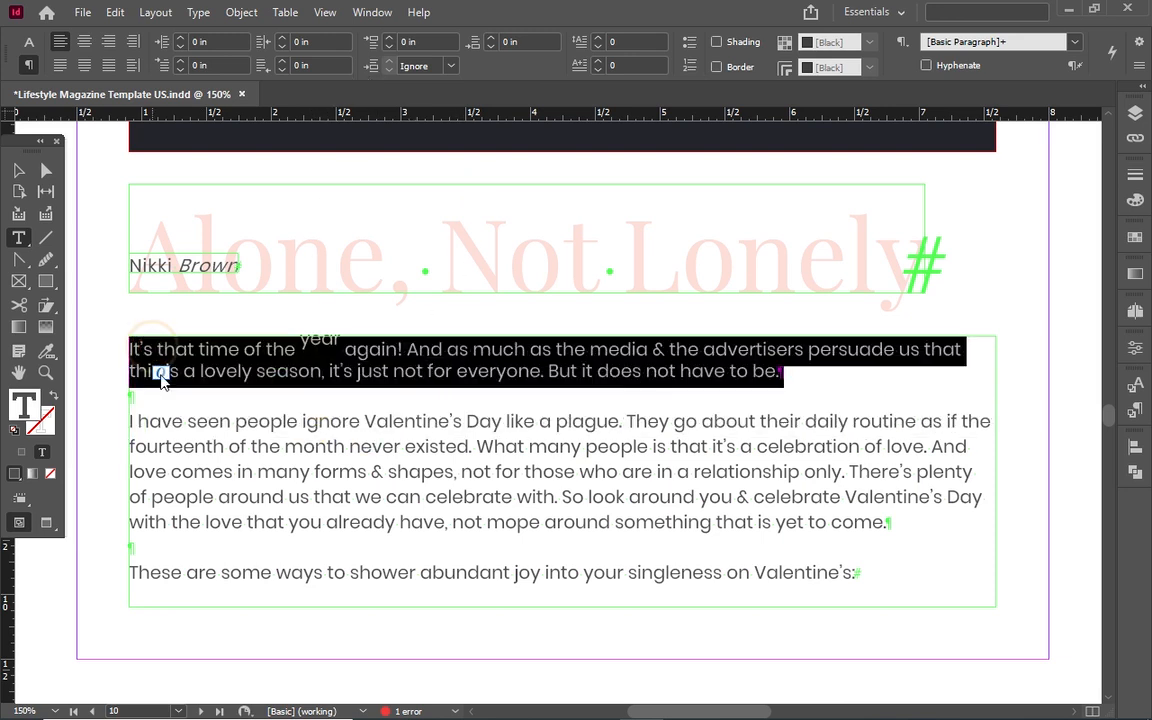
left_click(179, 372)
left_click(186, 348)
left_click(391, 39)
left_click(390, 38)
left_click(389, 38)
left_click(387, 48)
left_click(387, 48)
left_click(387, 48)
left_click(387, 48)
left_click(387, 48)
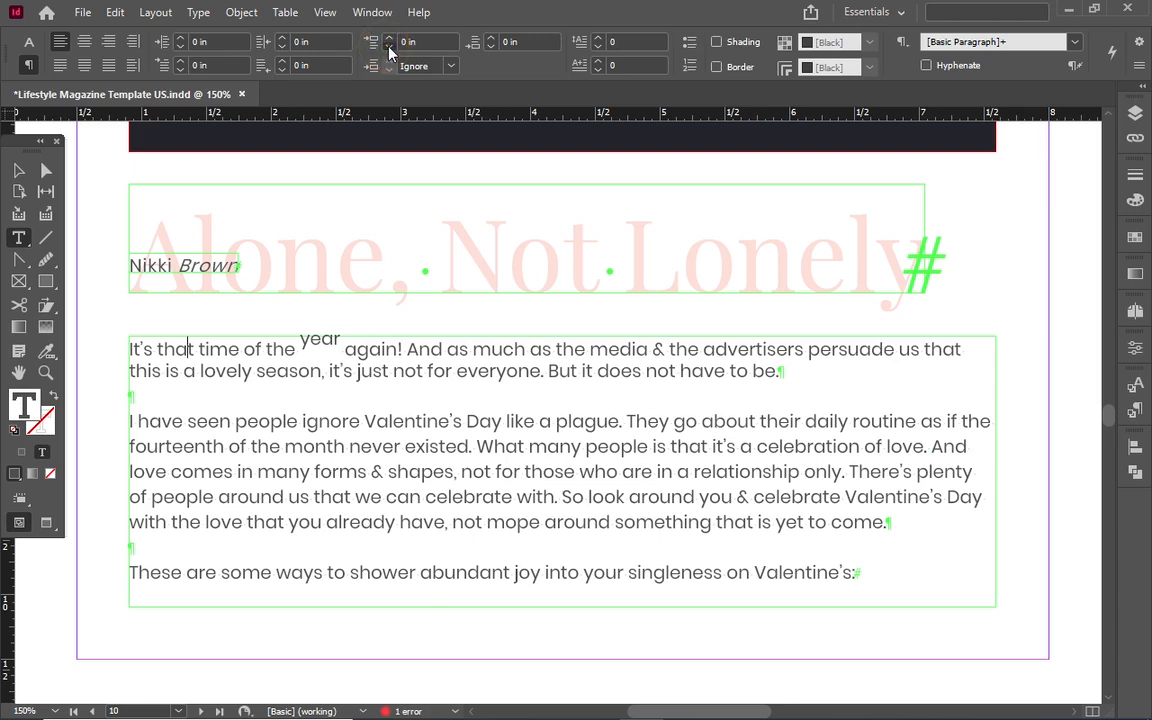
Step: Try a 0.3 in space between paragraphs using the same style on the second body paragraph
double_click(172, 371)
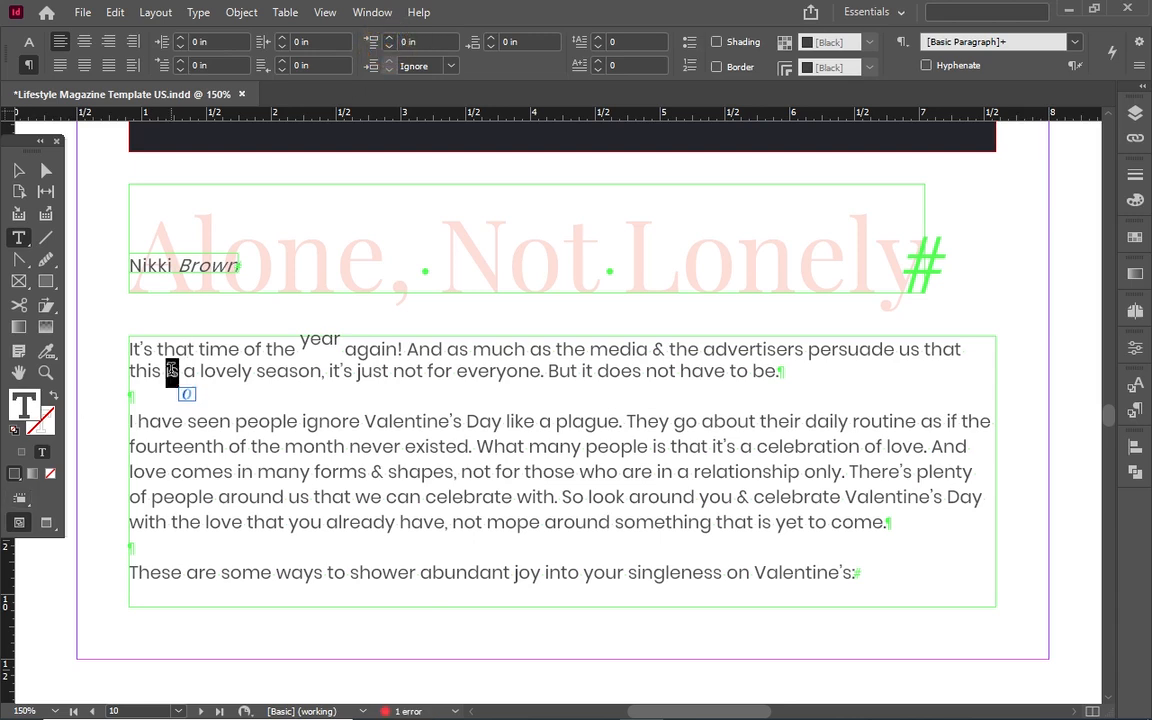
key("ctrl+a")
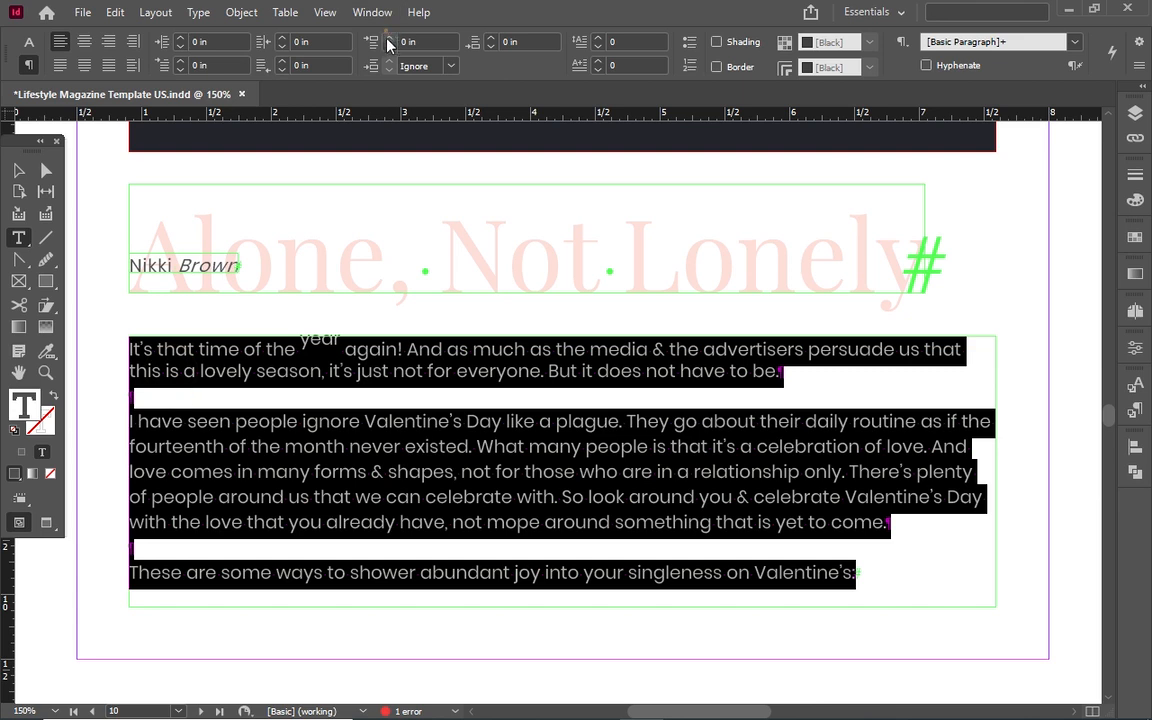
left_click(178, 335)
left_click(208, 437)
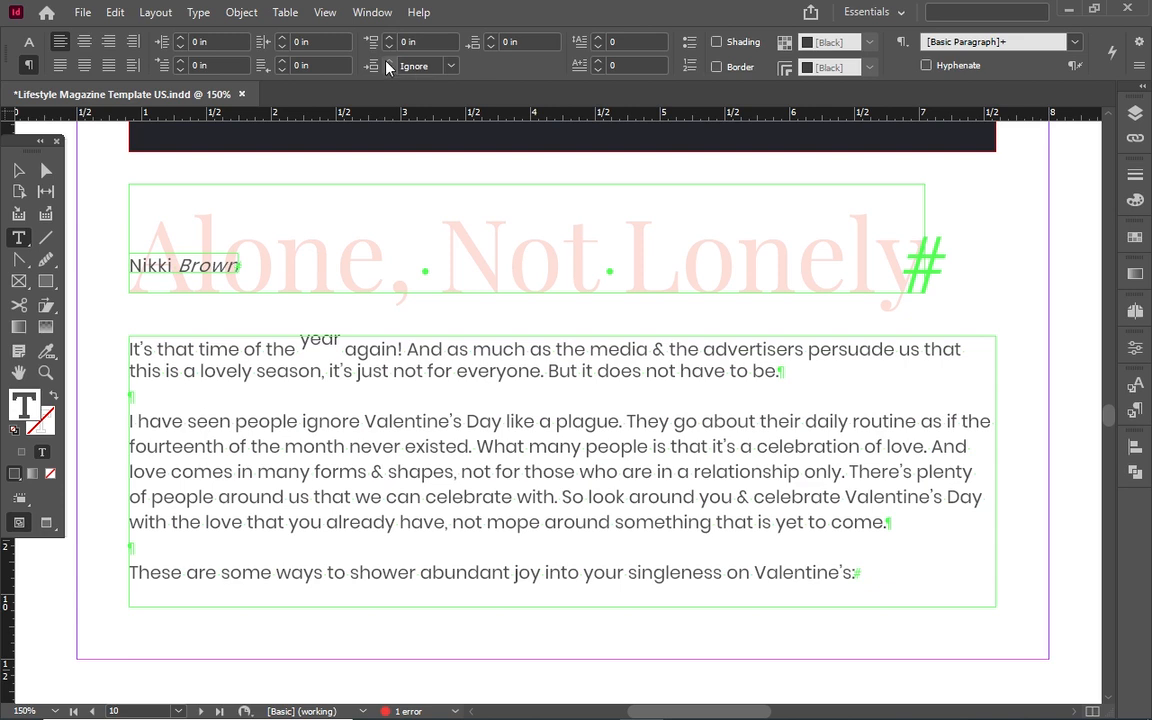
left_click(450, 66)
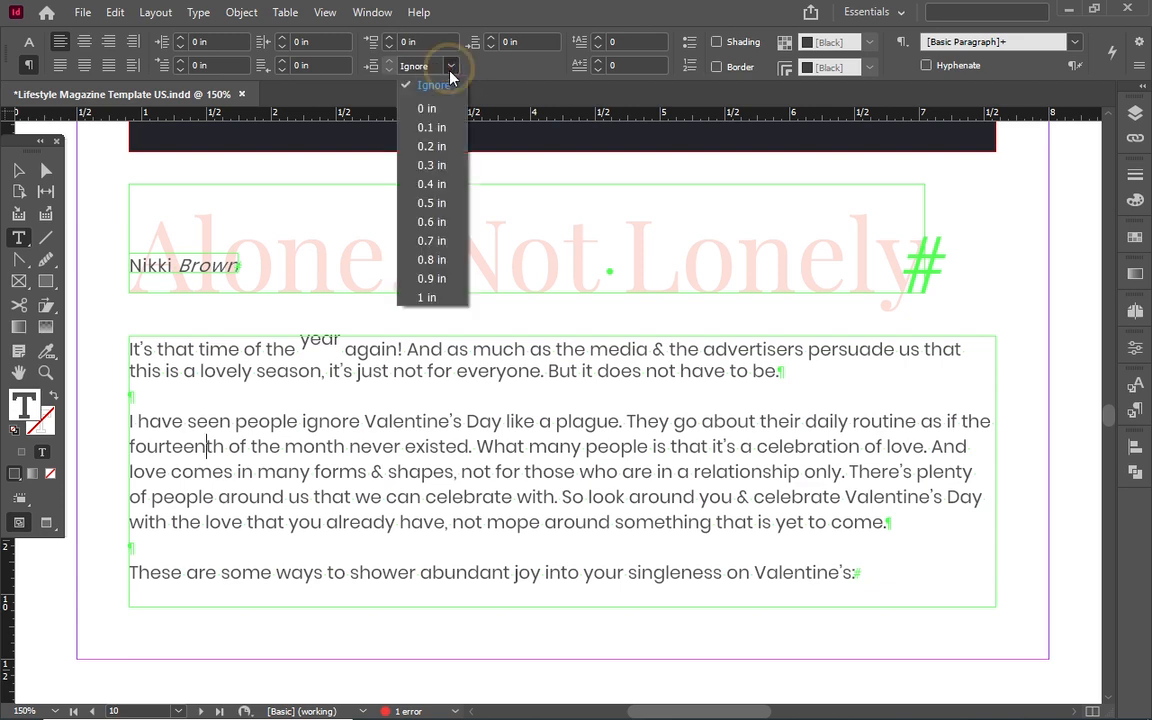
left_click(450, 66)
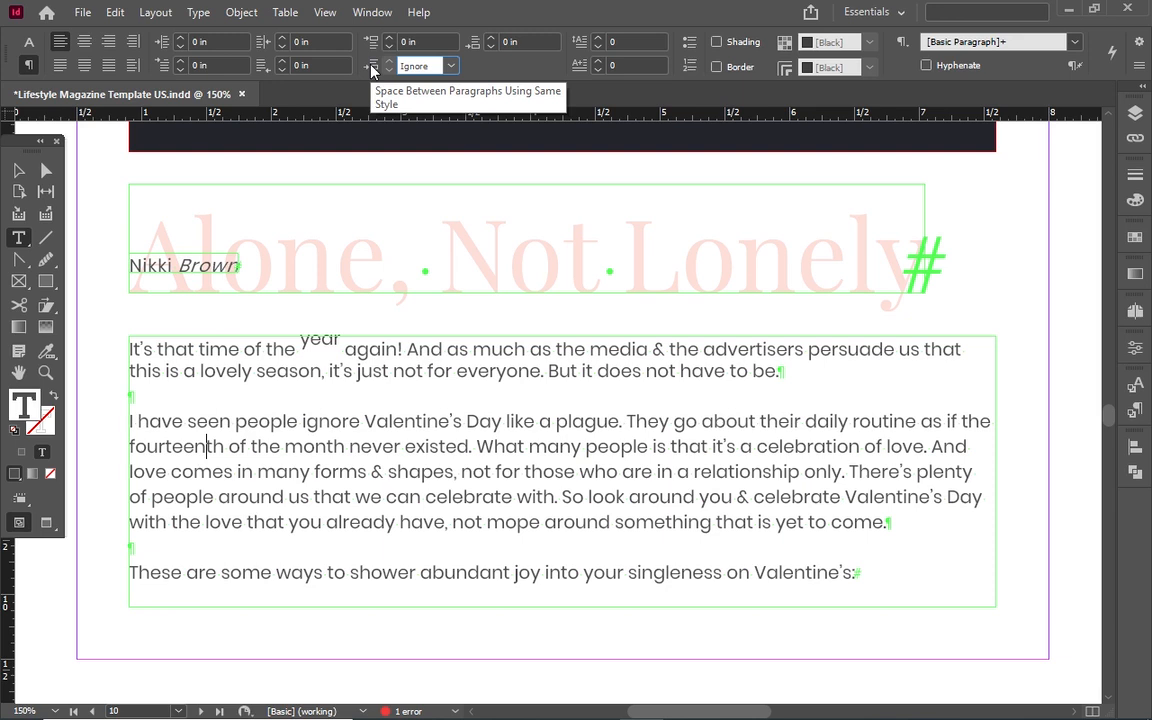
left_click(451, 66)
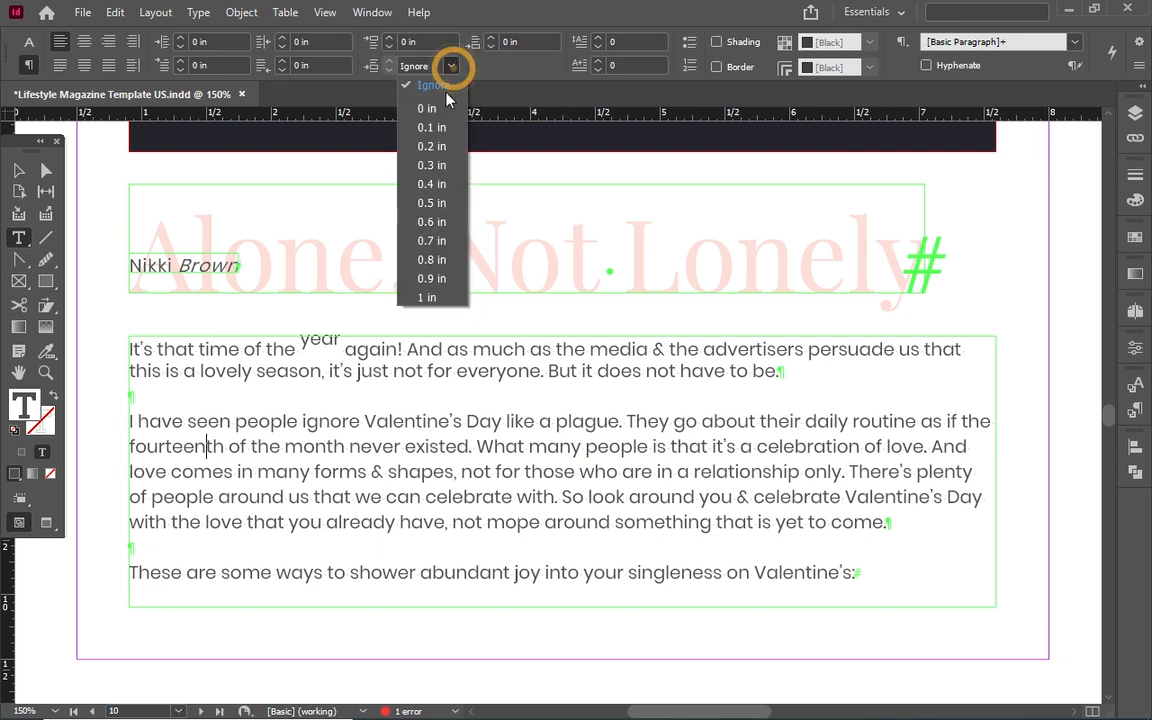
left_click(432, 165)
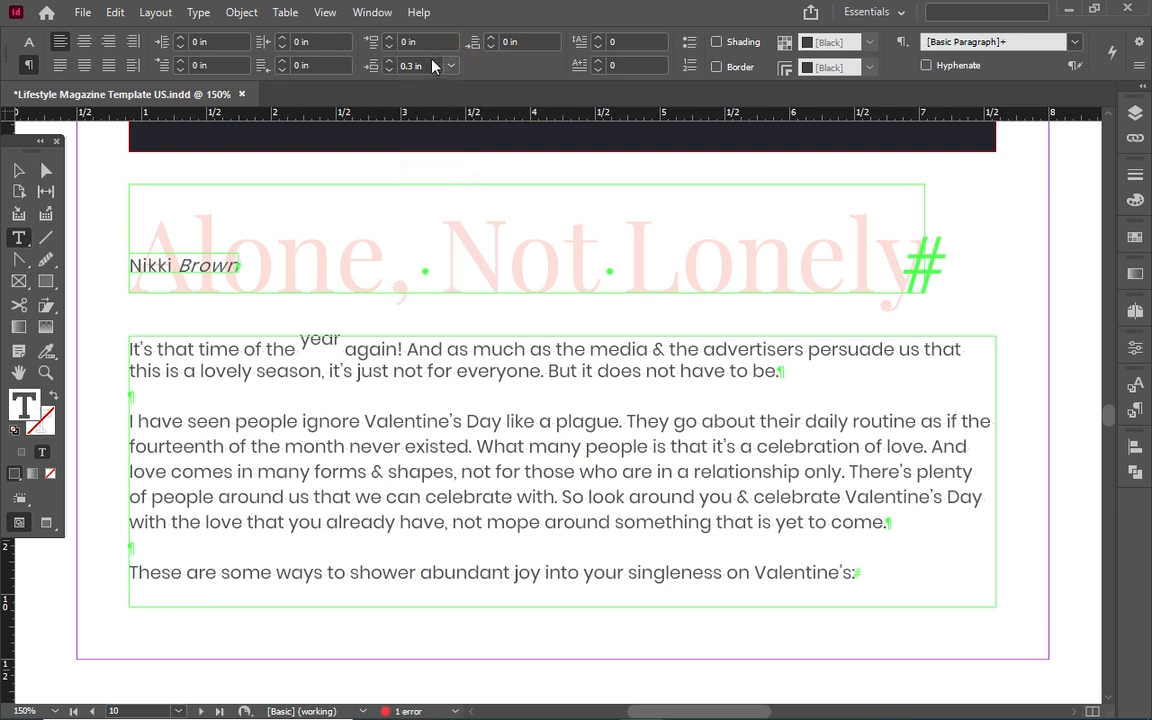
left_click(451, 66)
left_click(435, 85)
Step: Select all the body text, try same-style paragraph spacings of 0.8, 0.2 and 0.1 in, and set the spacing back to Ignore
triple_click(138, 349)
double_click(138, 349)
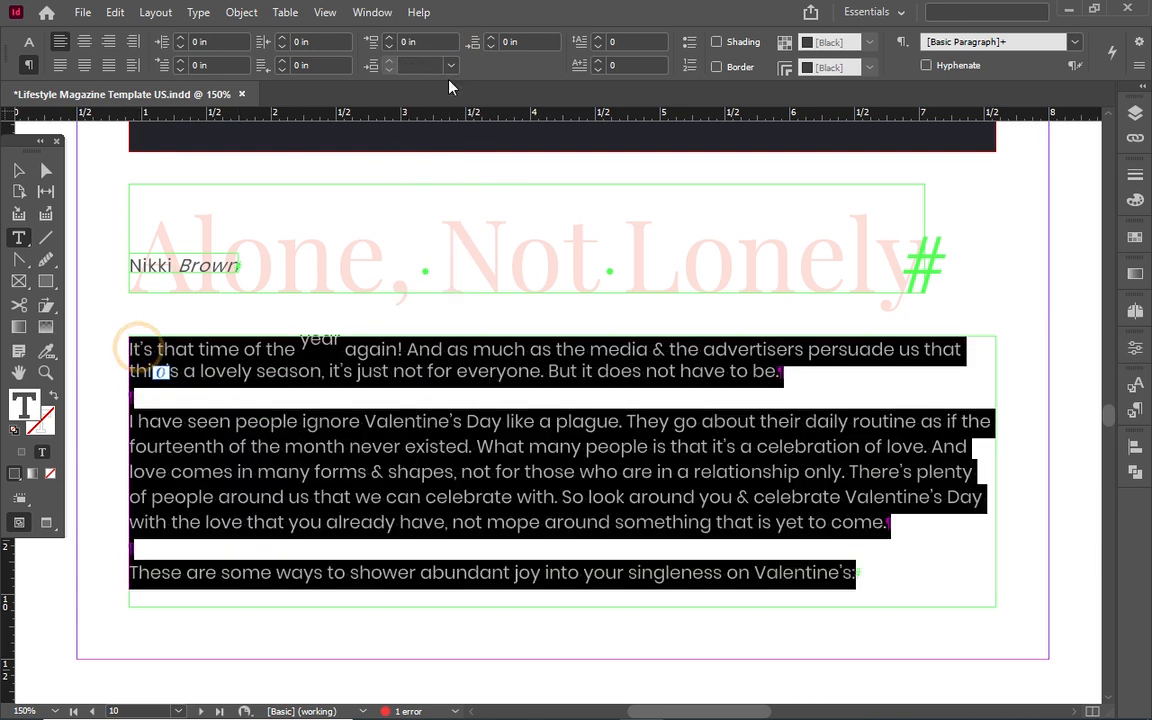
left_click(450, 67)
left_click(432, 265)
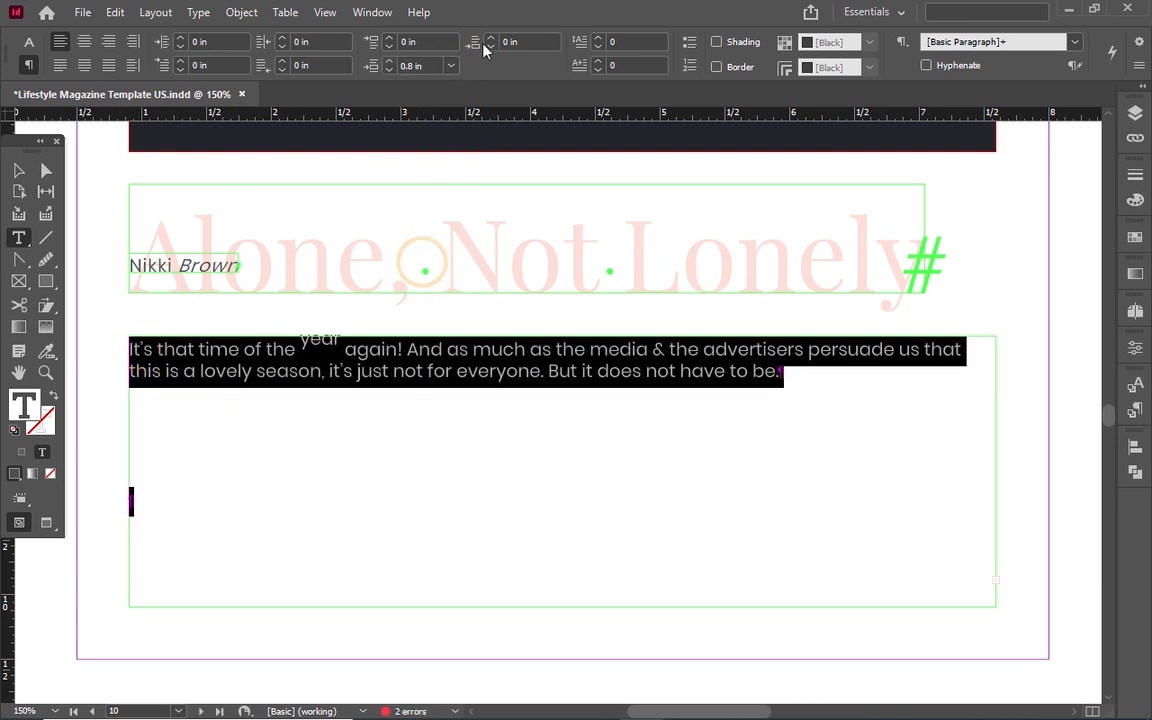
left_click(449, 66)
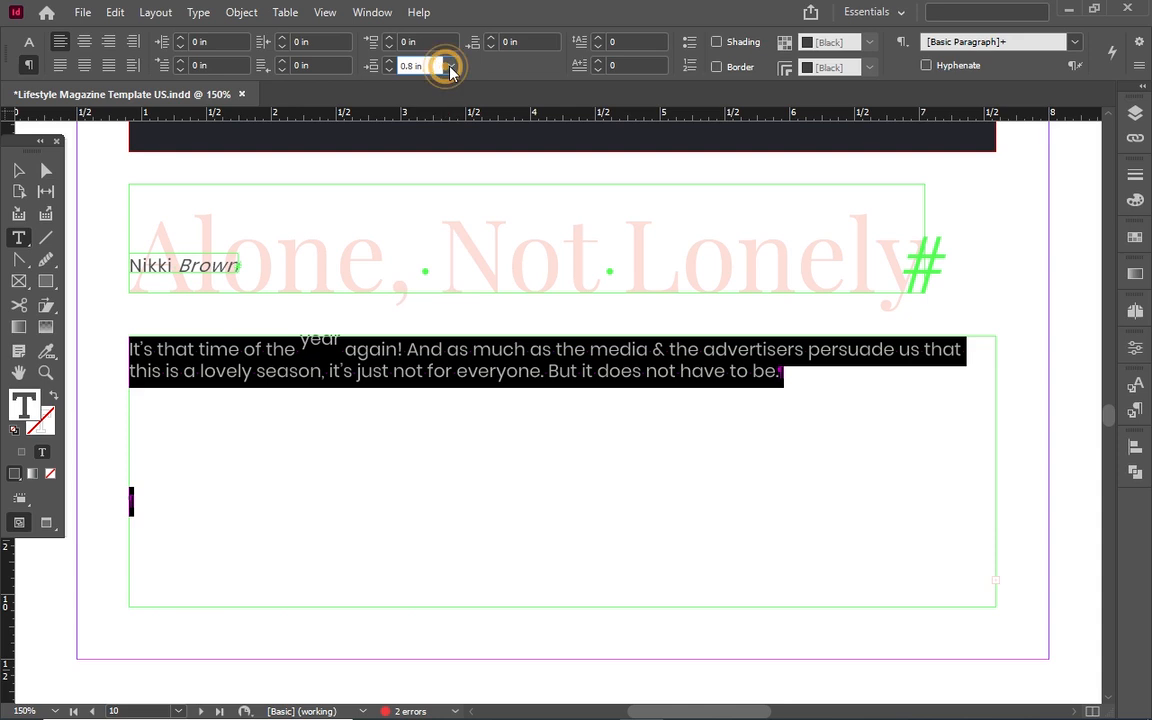
left_click(440, 146)
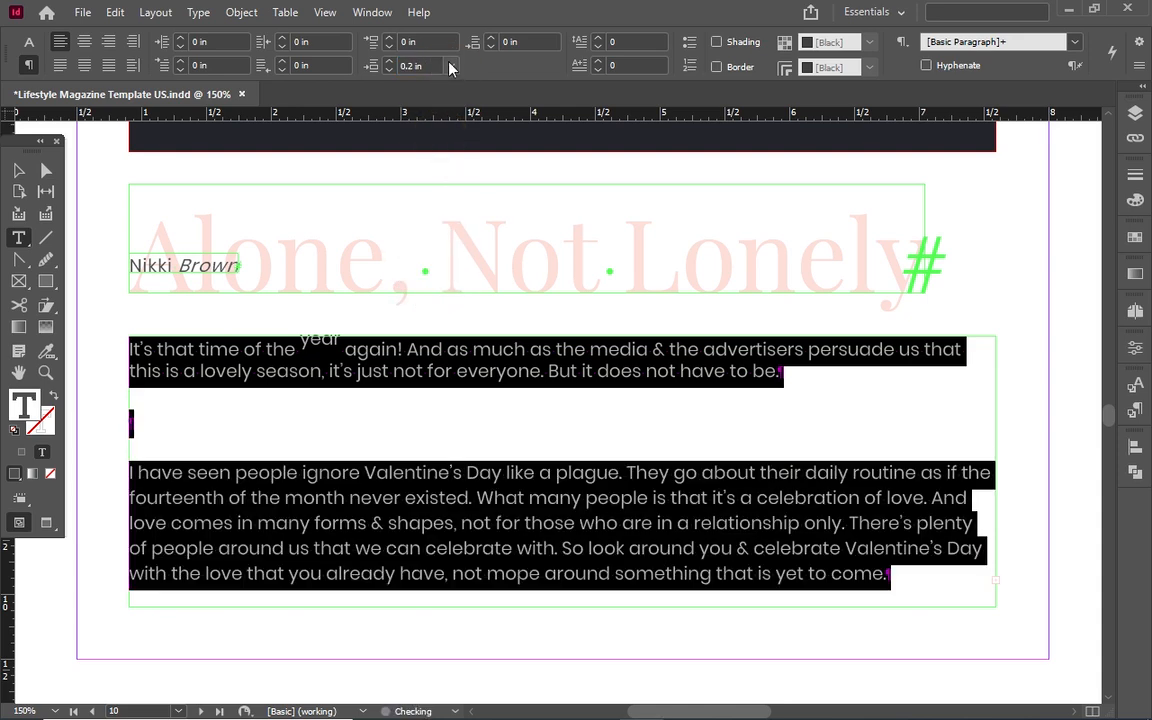
left_click(449, 65)
left_click(430, 127)
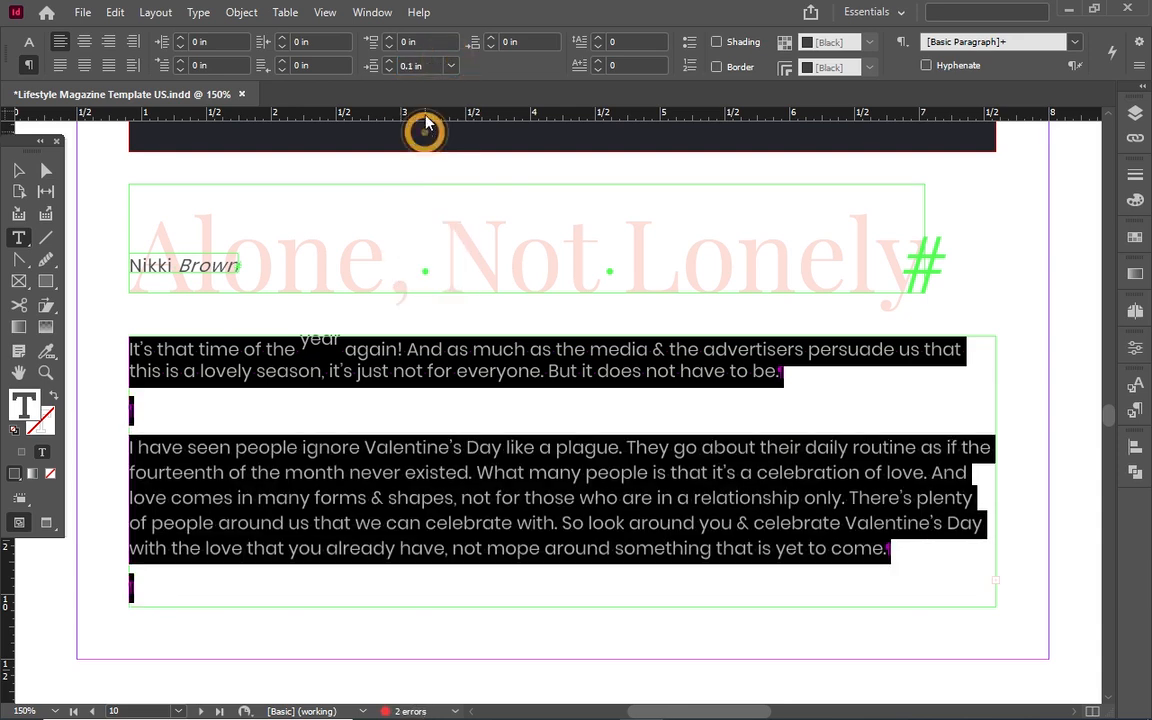
left_click(451, 66)
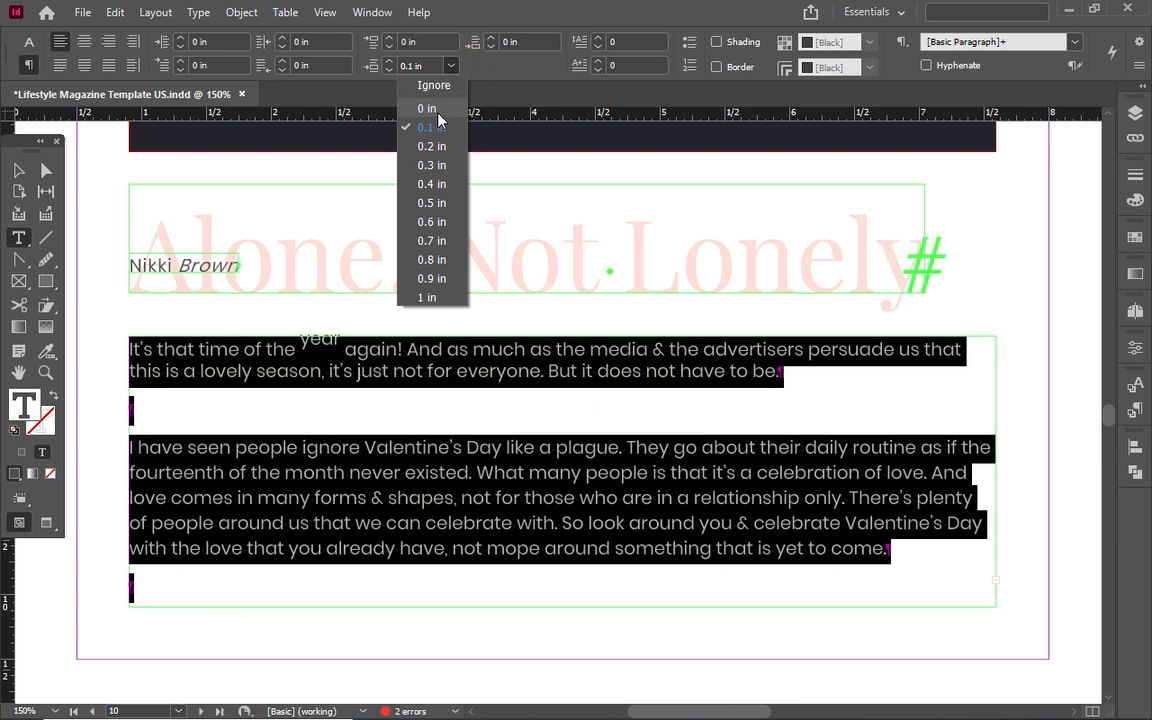
left_click(443, 146)
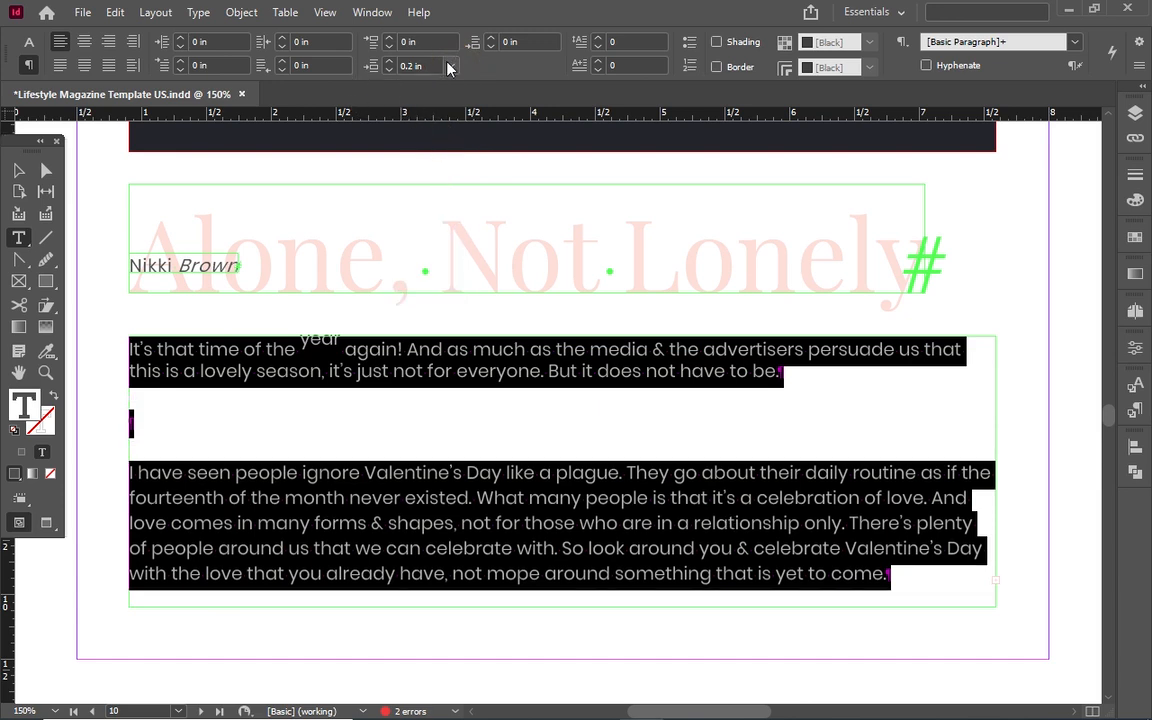
left_click(451, 66)
left_click(442, 79)
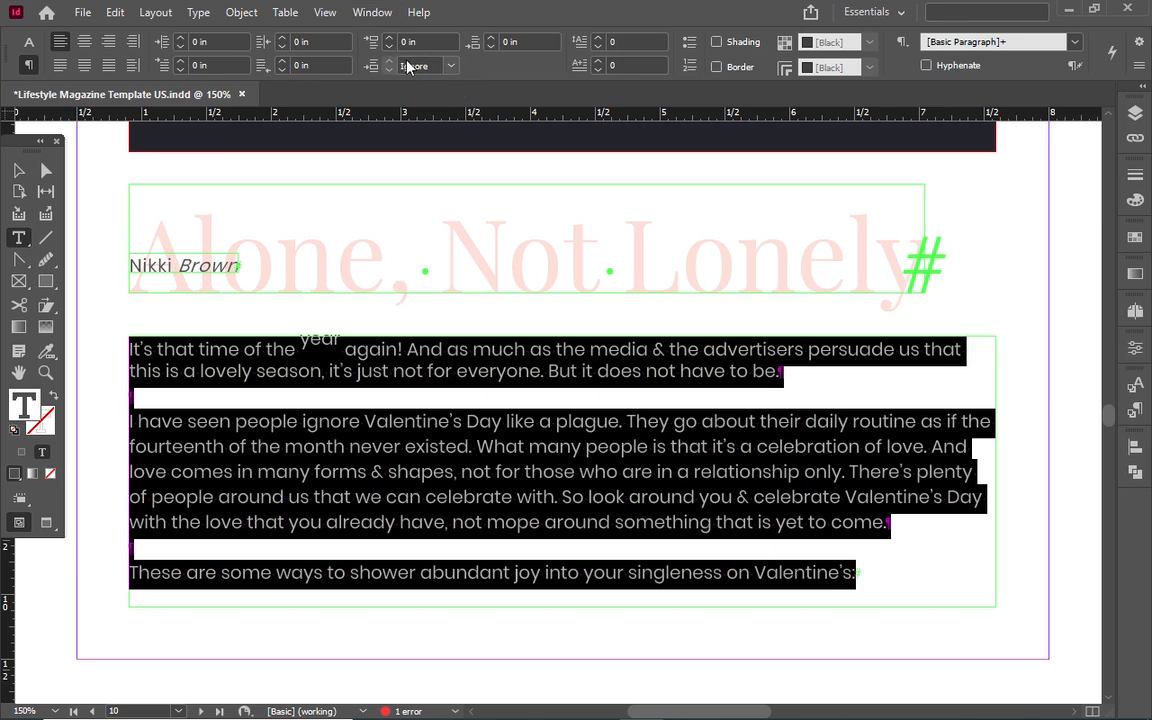
Step: Try a Space Before of 0.125 in and more on all the body text, and settle on 0.0625 in
left_click(390, 37)
left_click(390, 37)
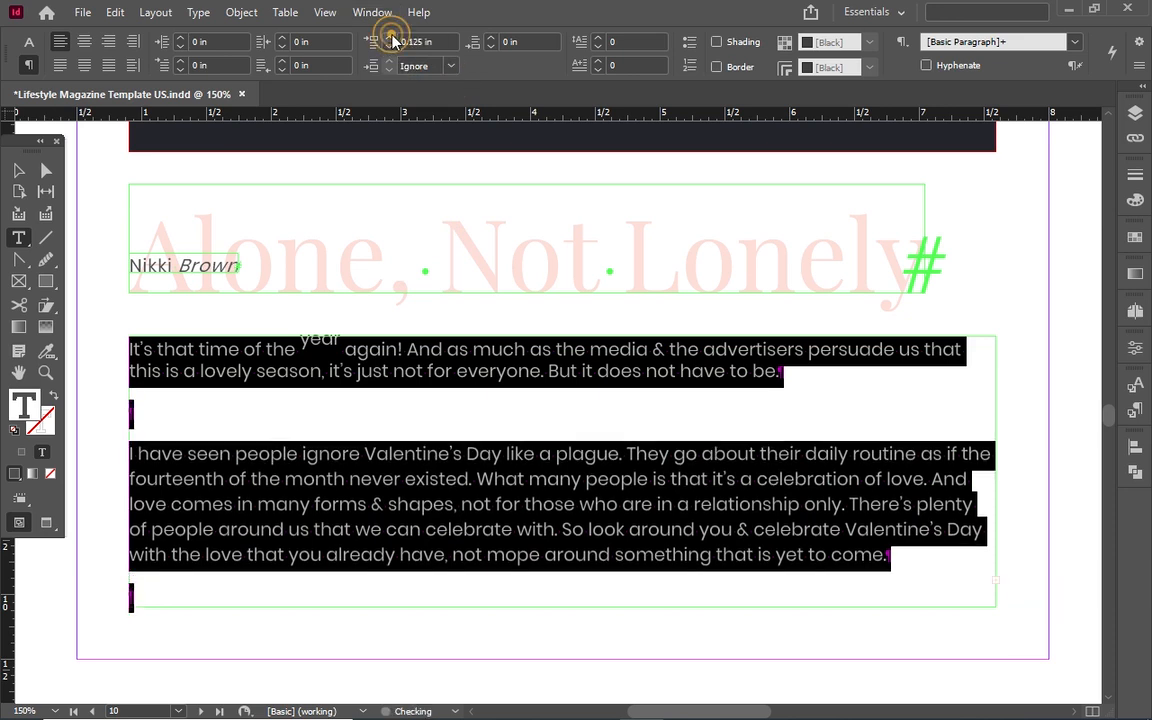
left_click(390, 37)
left_click(391, 46)
left_click(391, 46)
left_click(391, 46)
left_click(391, 45)
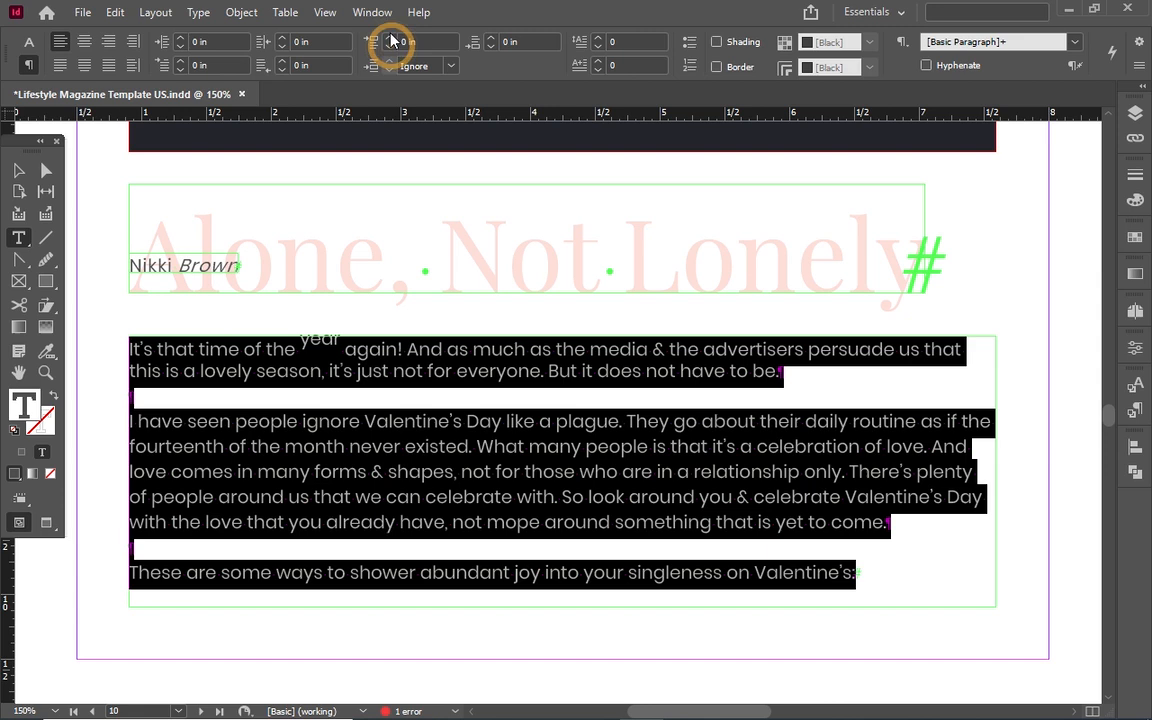
left_click(390, 38)
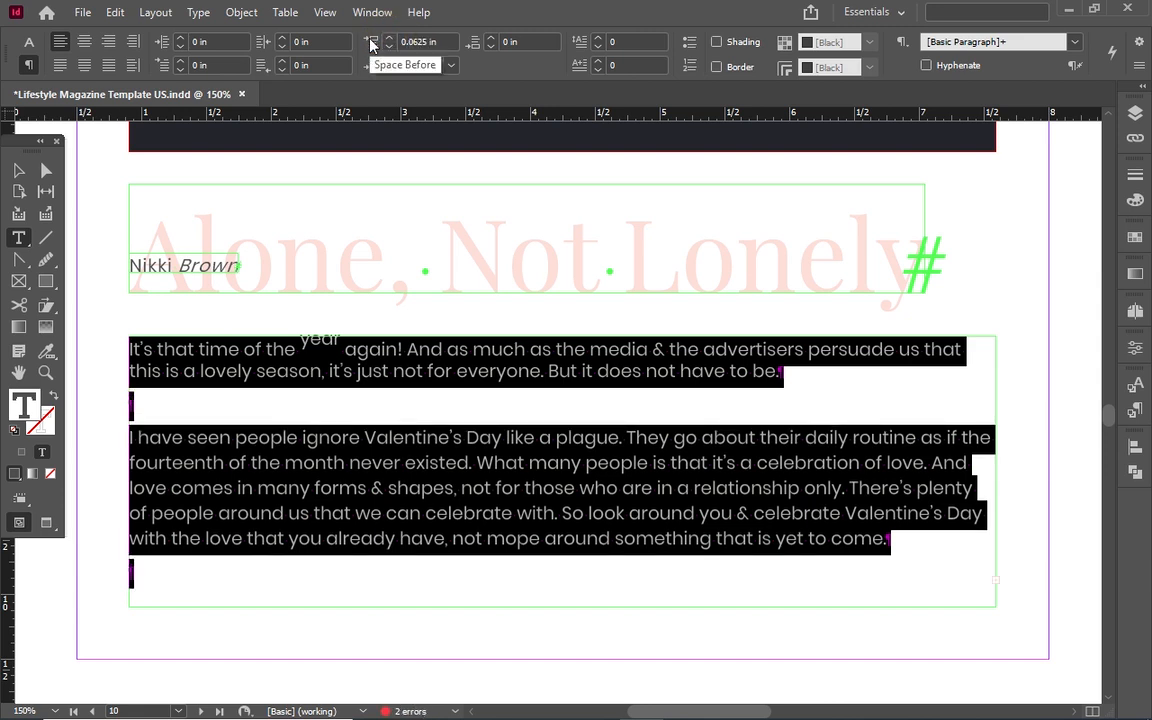
Step: Try a Space After of 0.0625 in and more on all the body text, and reset it to 0 in
left_click(490, 37)
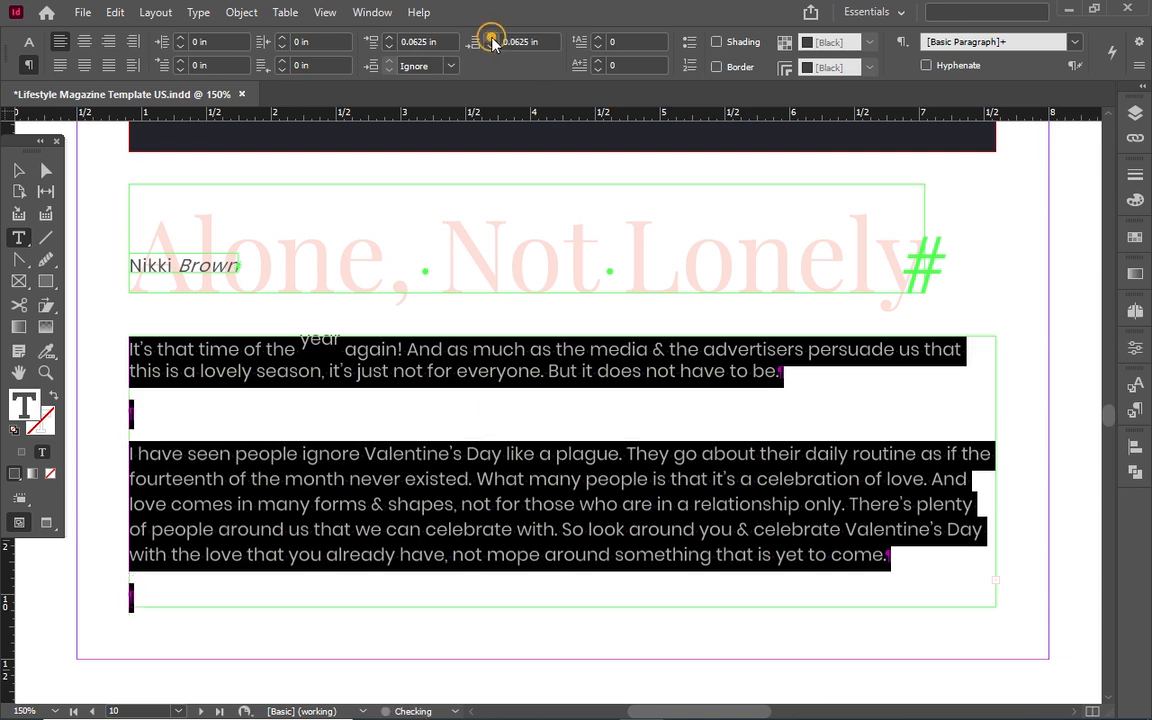
left_click(491, 37)
left_click(491, 46)
left_click(491, 46)
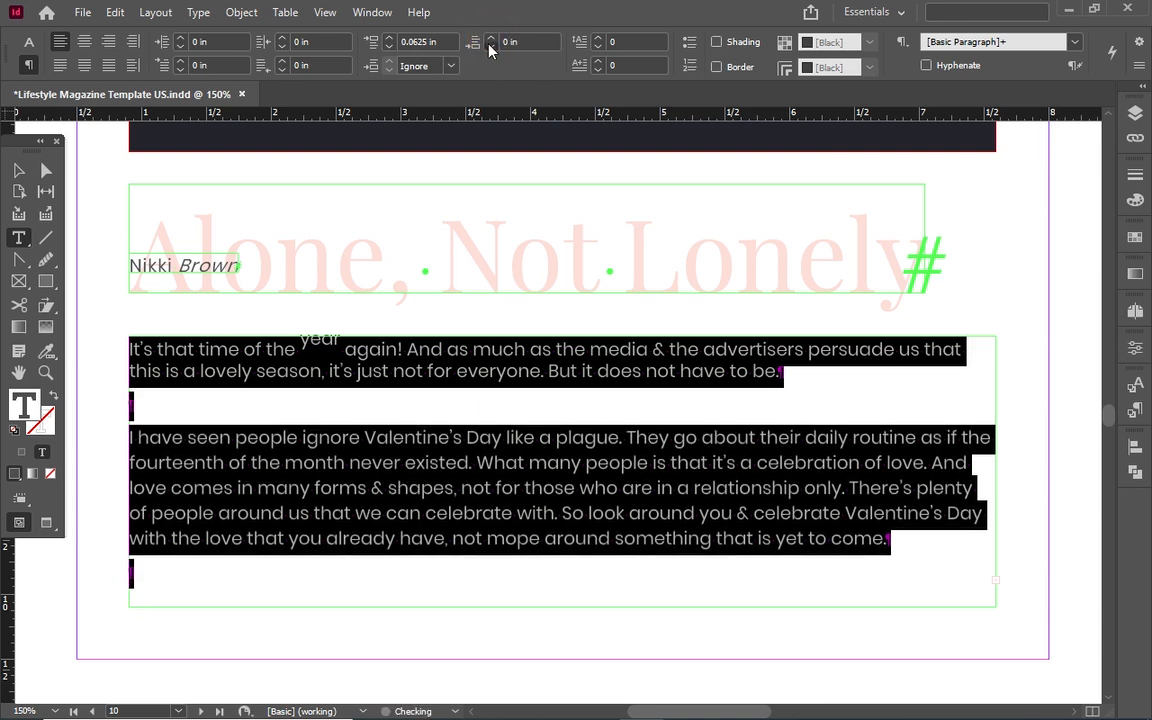
Step: Place the insertion point in the first body paragraph, try increasing only its Space After, and reset it to 0 in
left_click(389, 371)
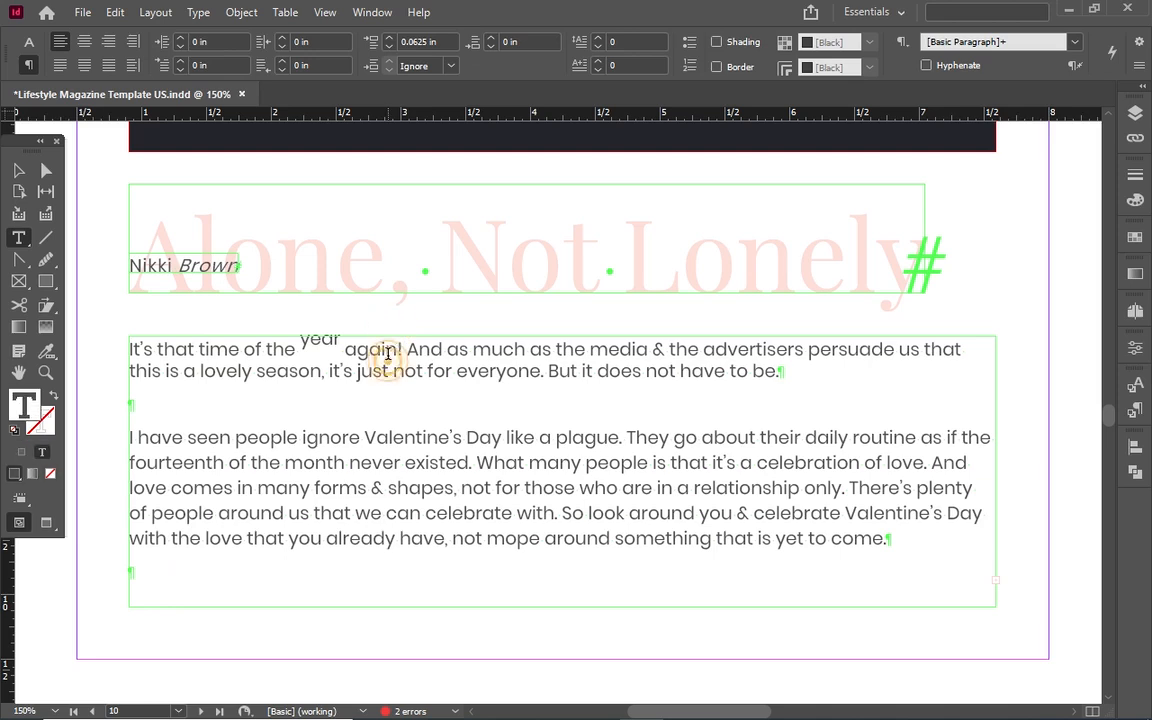
left_click(488, 37)
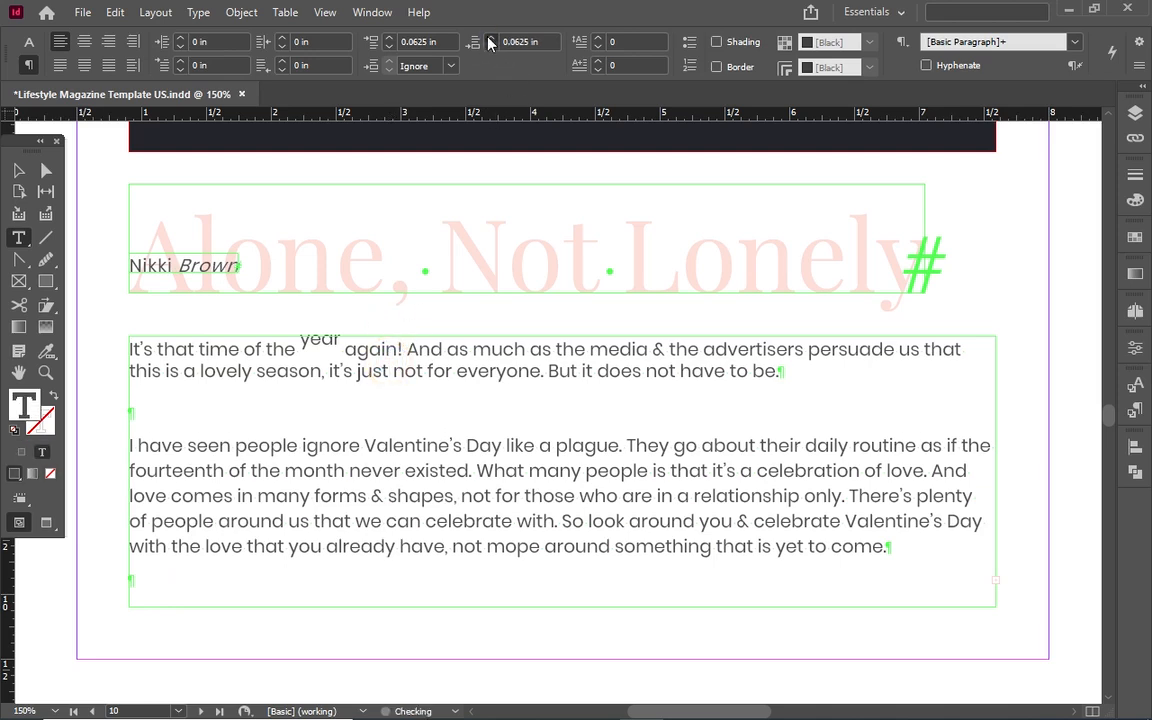
left_click(488, 37)
left_click(488, 37)
left_click(490, 47)
left_click(490, 47)
left_click(490, 47)
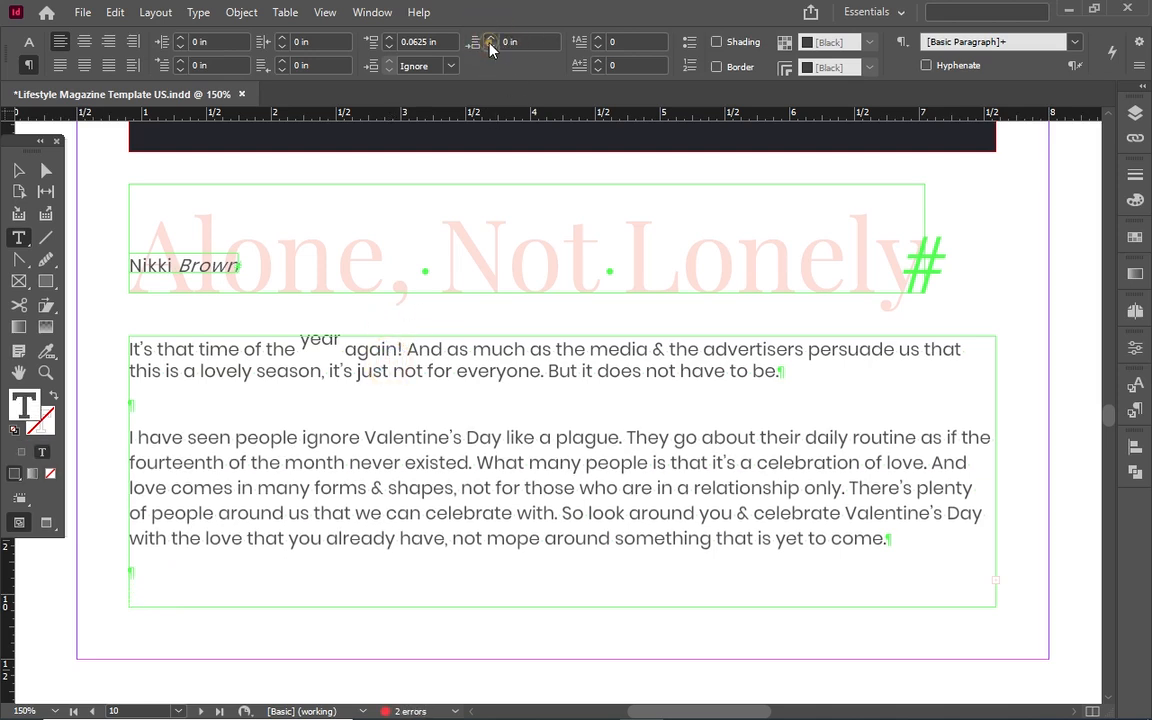
left_click(490, 47)
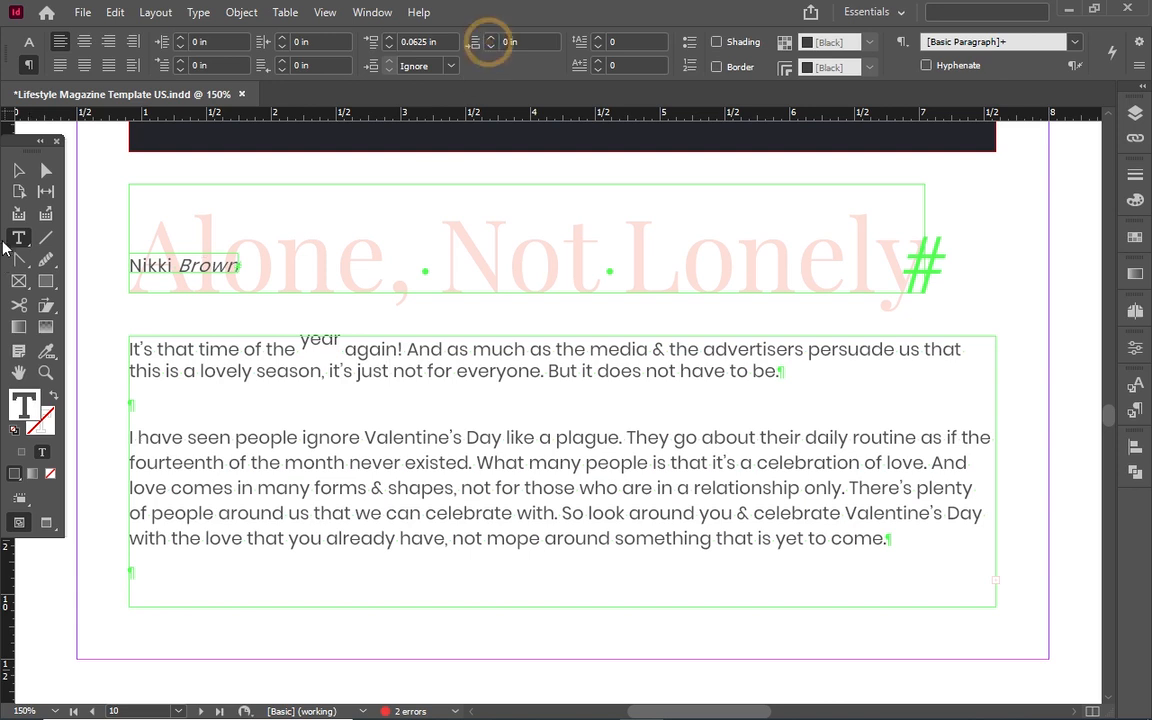
Step: Place the insertion point in the first body paragraph and try a drop cap 4 lines high
left_click(19, 170)
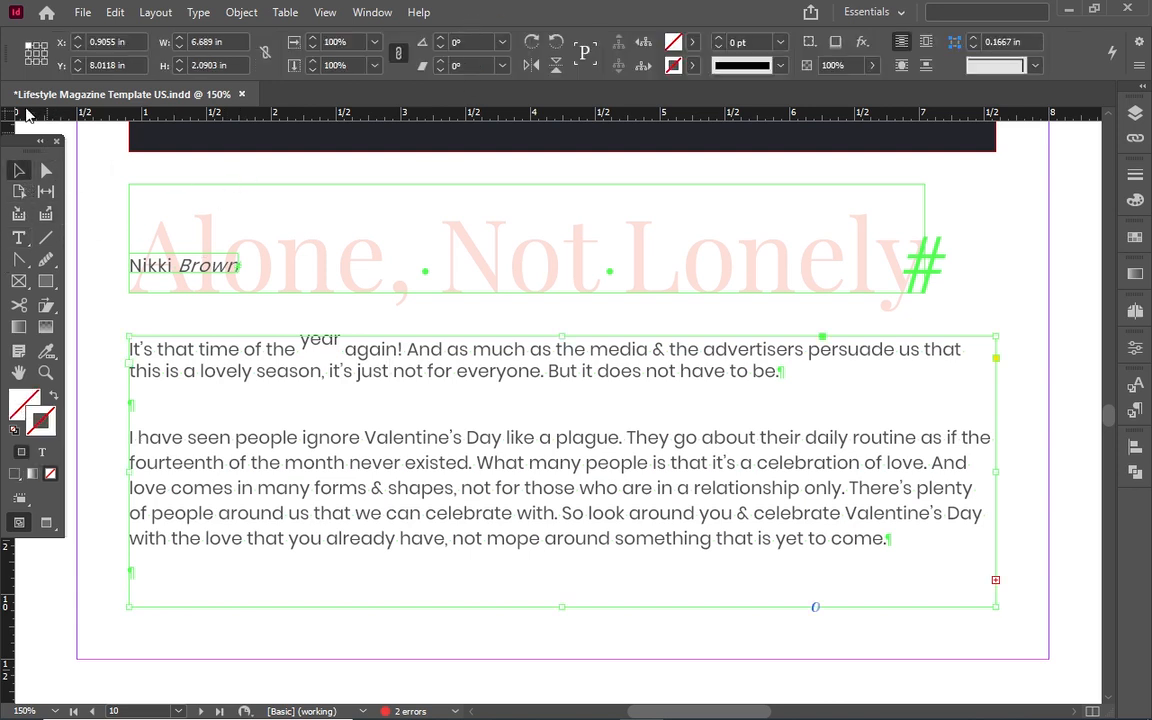
left_click(19, 237)
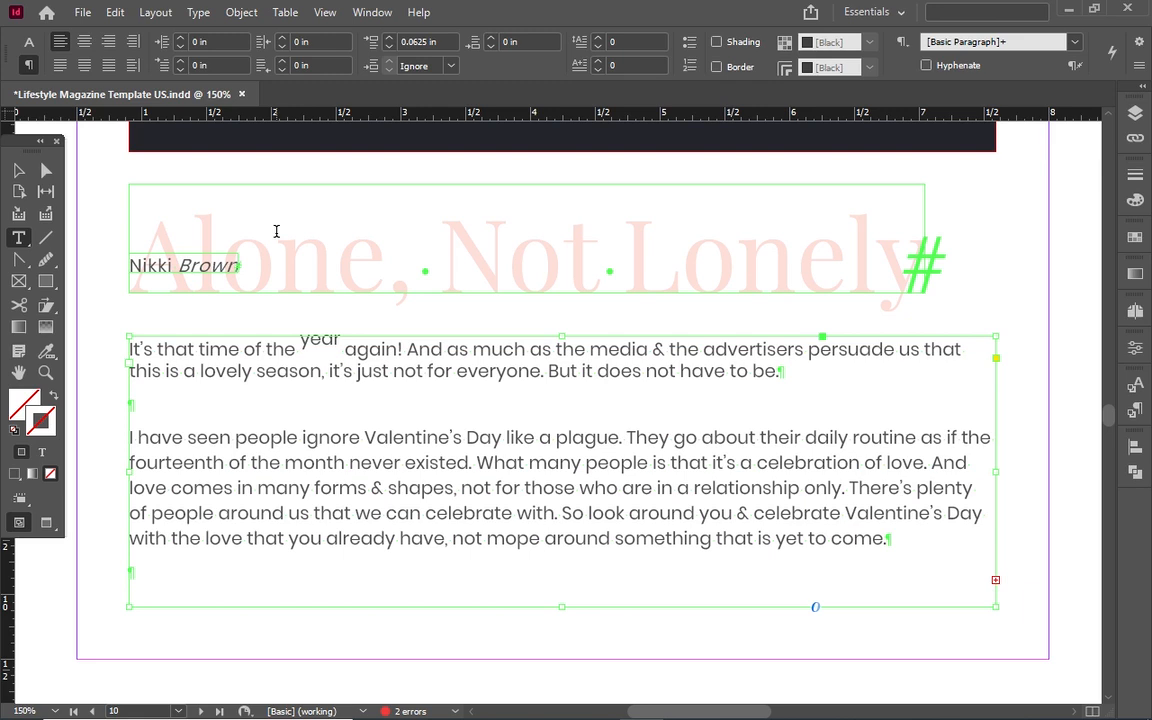
left_click(144, 348)
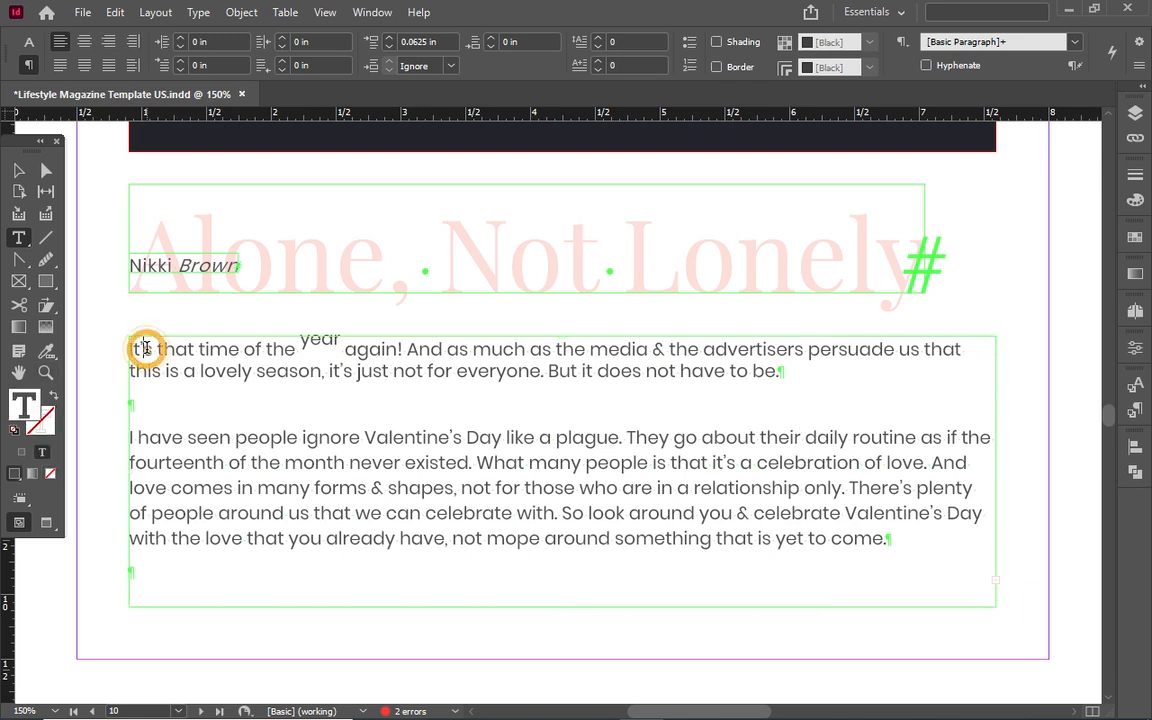
left_click(598, 37)
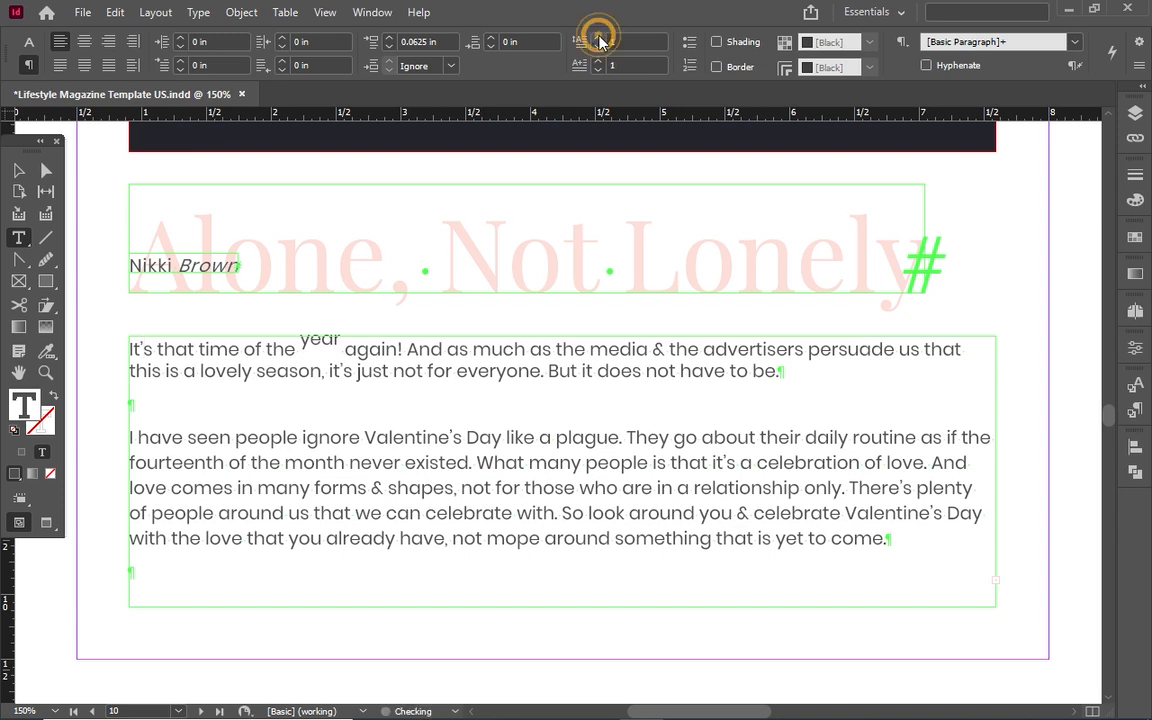
left_click(598, 37)
left_click(598, 37)
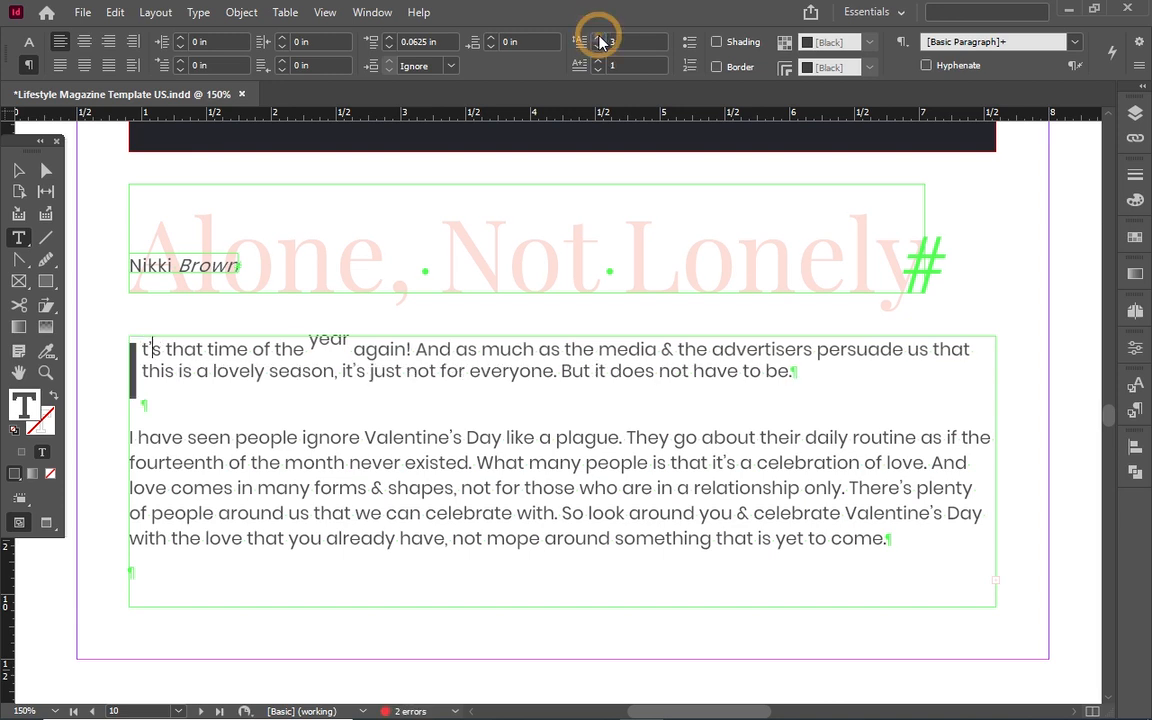
left_click(598, 37)
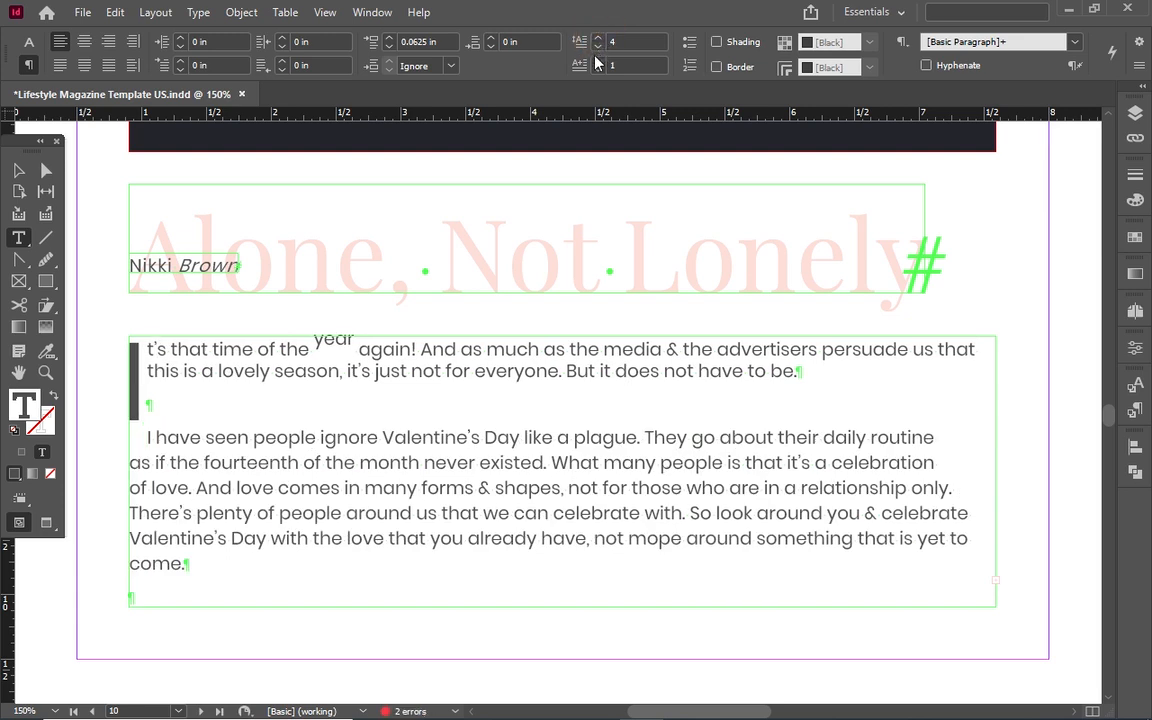
Step: Try extending the first paragraph's drop cap to 4 characters, and reset it to 1 line and 1 character
left_click(597, 61)
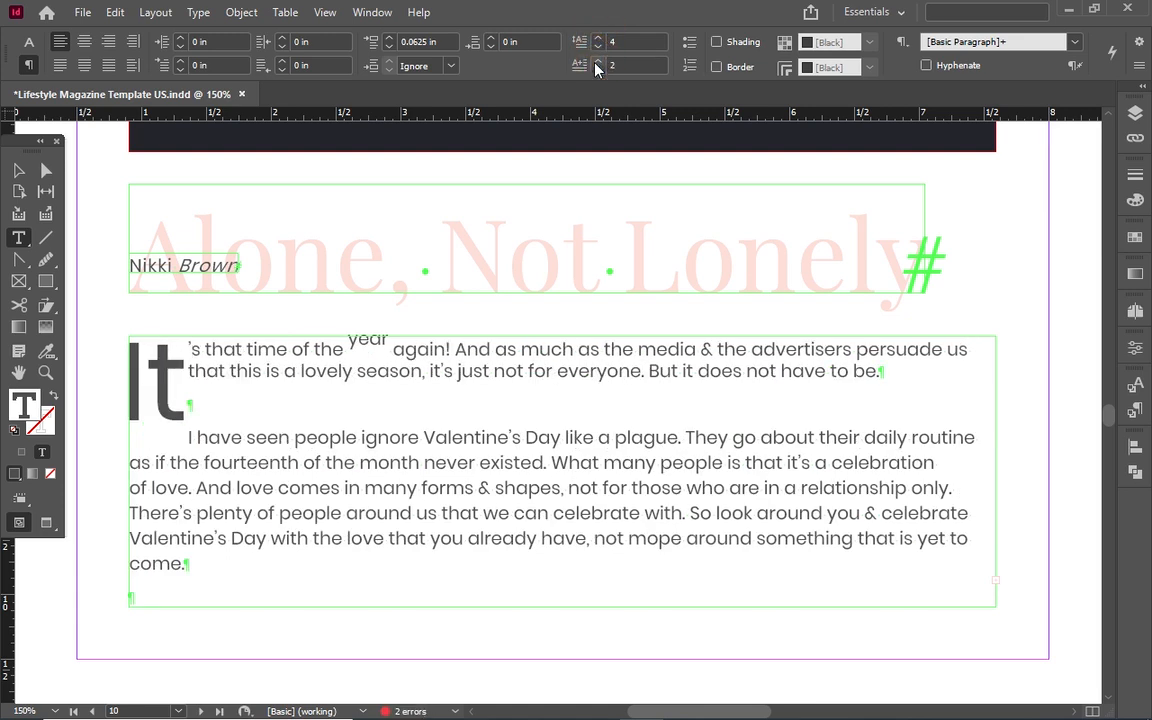
left_click(597, 61)
left_click(597, 61)
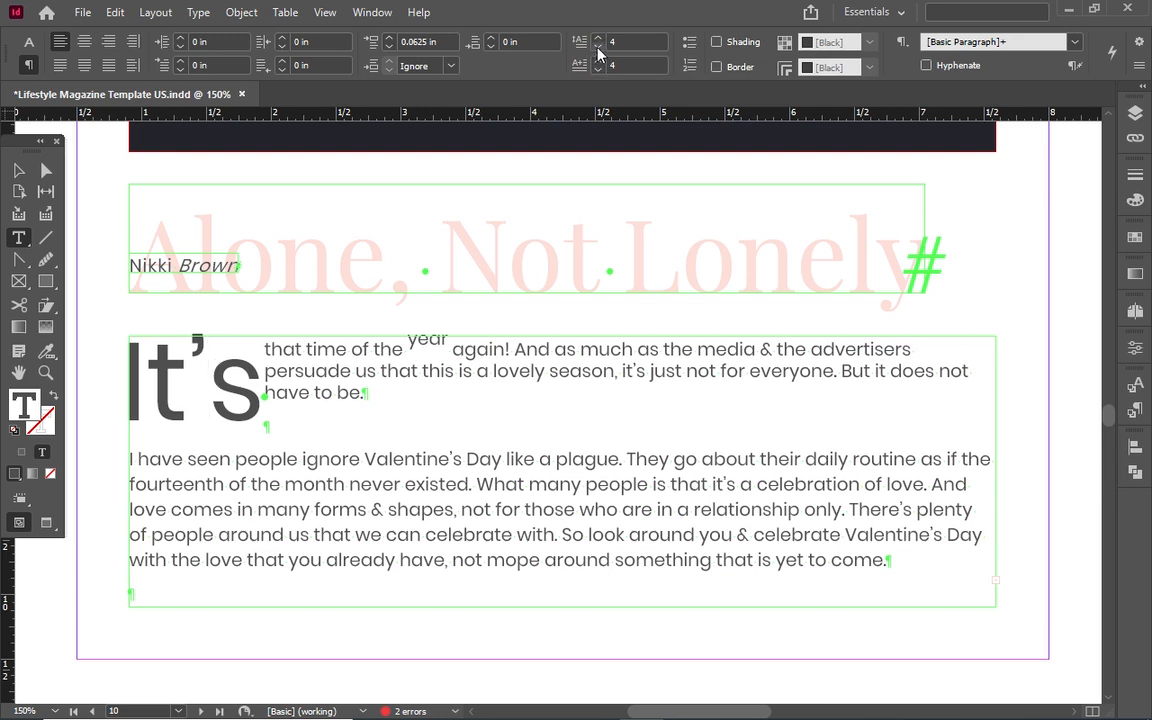
key("Down")
key("Down")
key("Down")
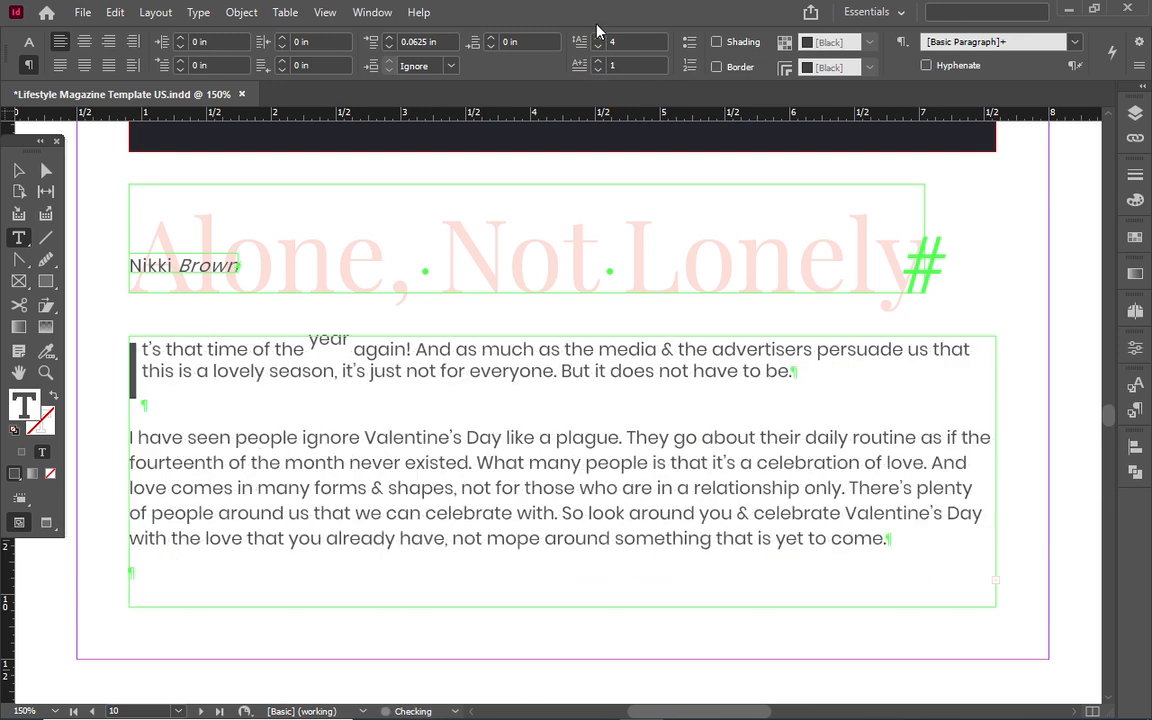
key("Down")
key("Down")
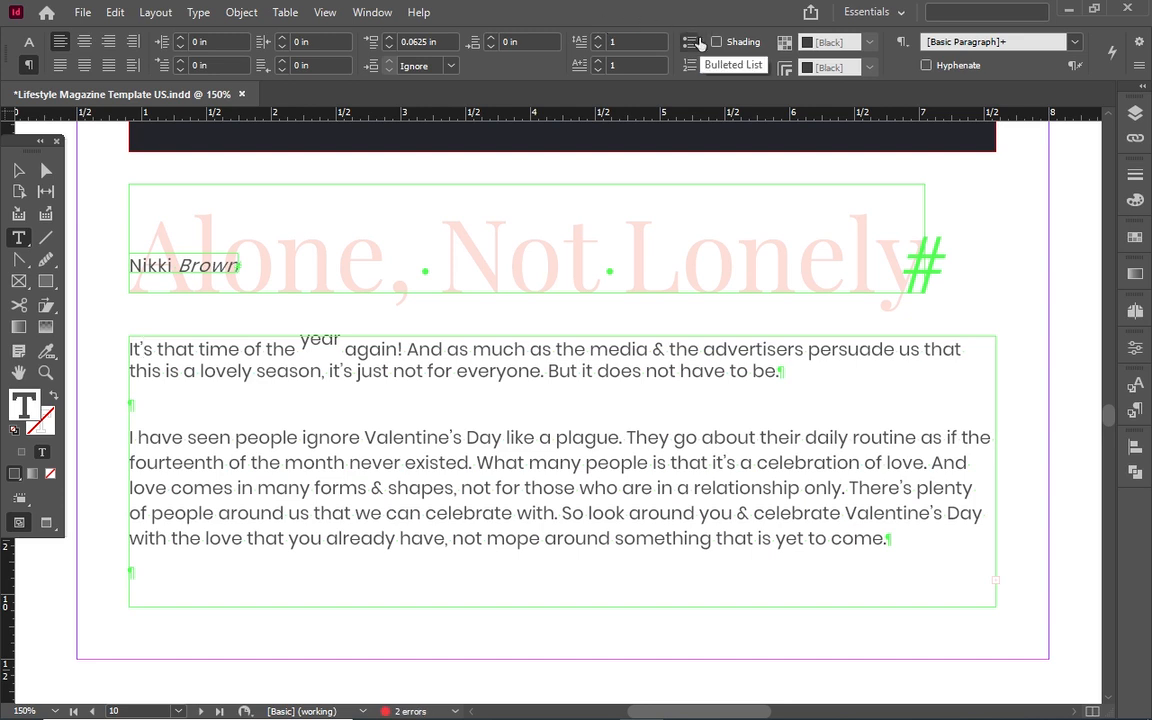
Step: Try a bulleted list, a numbered list, shading and a border on the first body paragraph, and remove them all
left_click(692, 42)
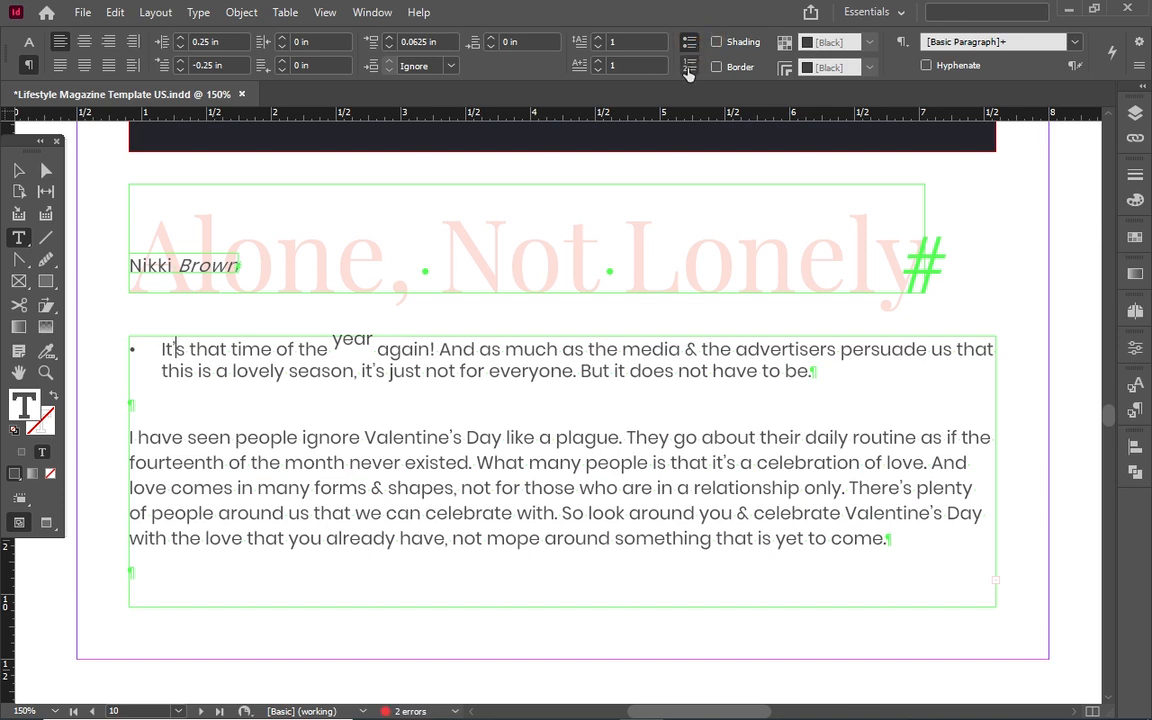
left_click(688, 68)
left_click(718, 42)
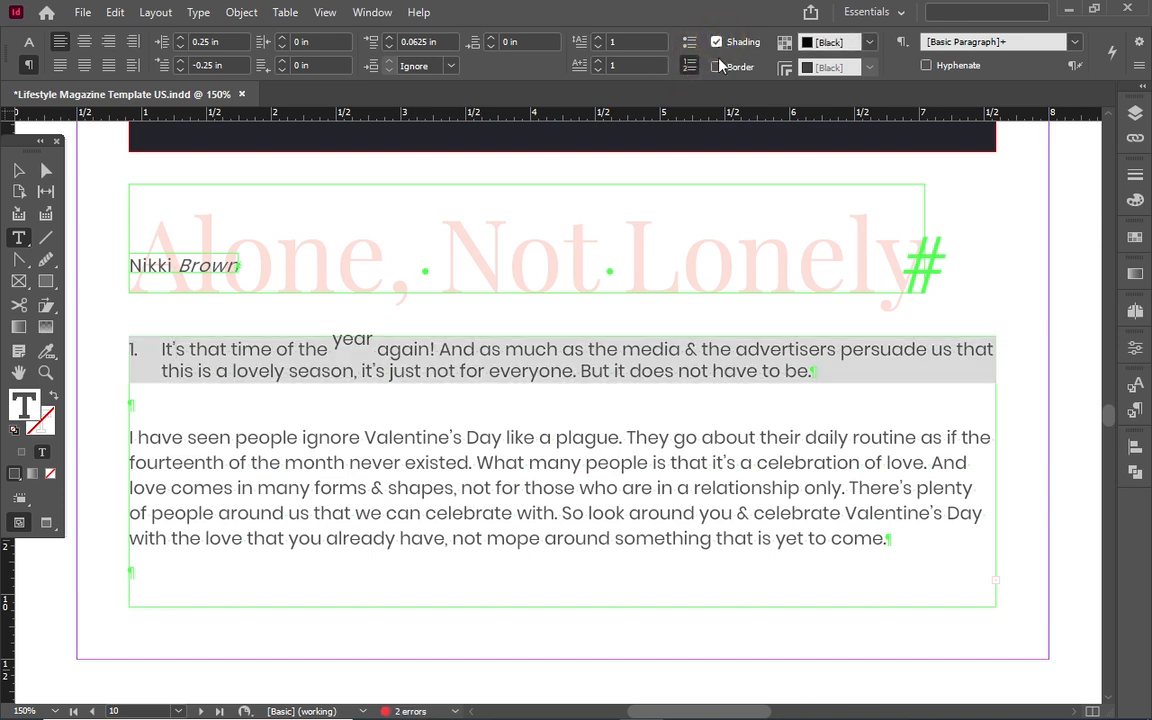
left_click(716, 67)
left_click(716, 67)
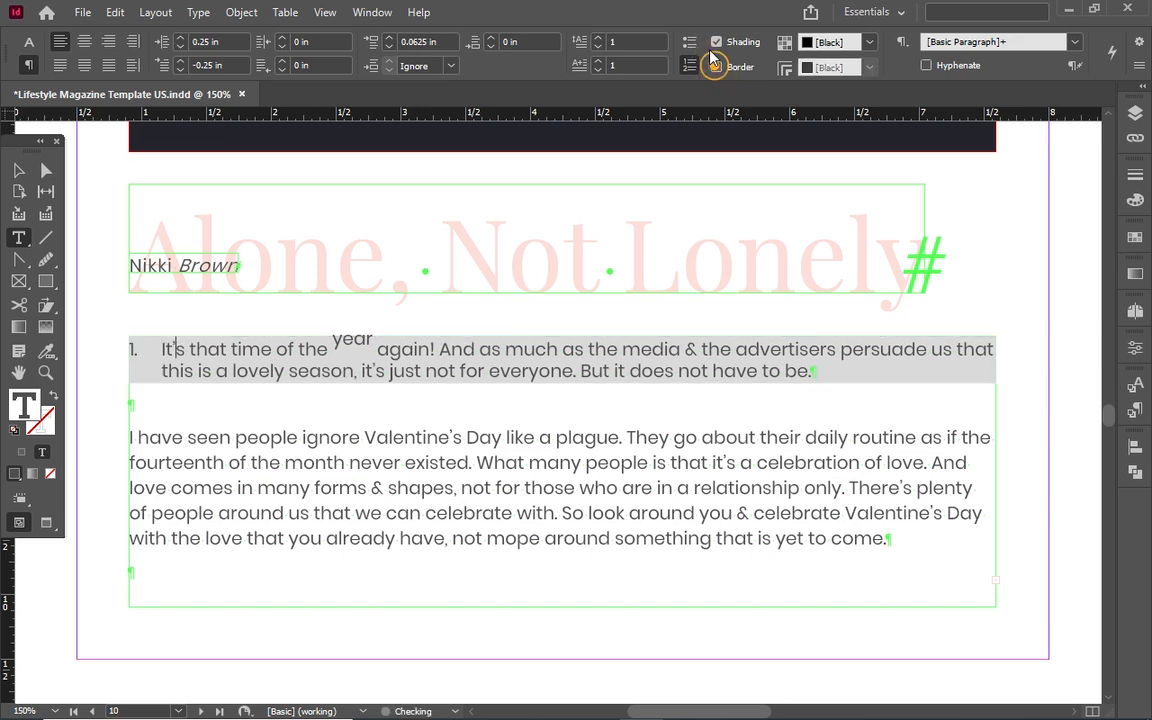
left_click(716, 42)
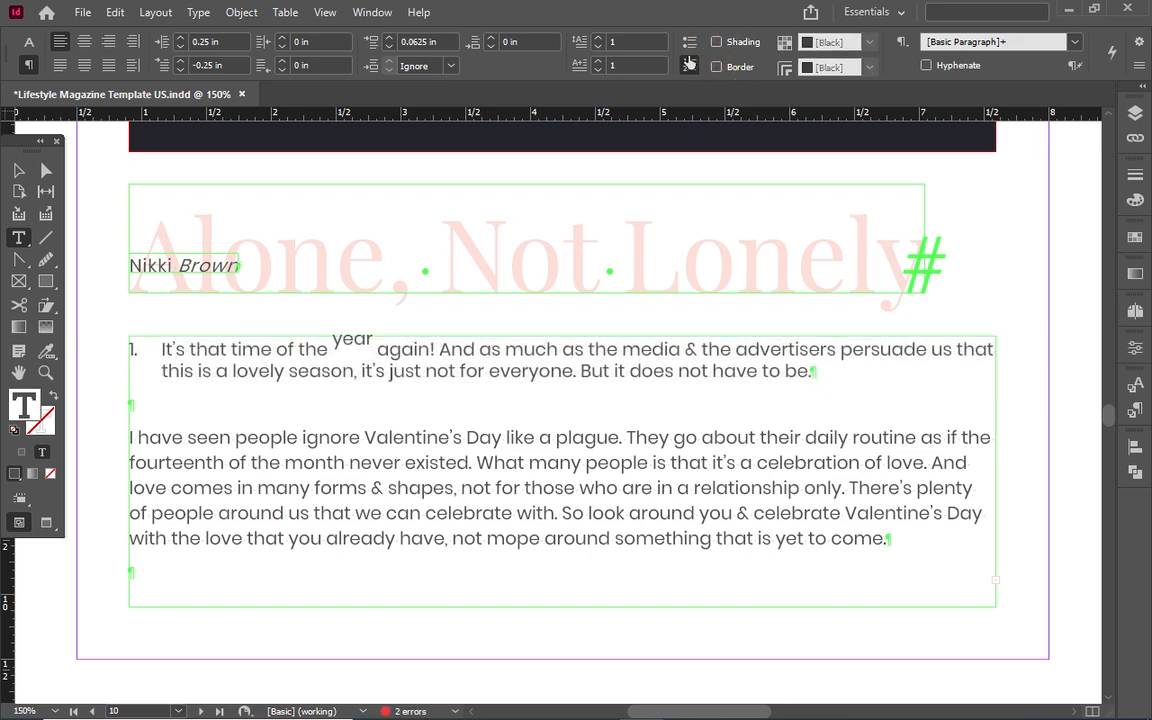
left_click(689, 65)
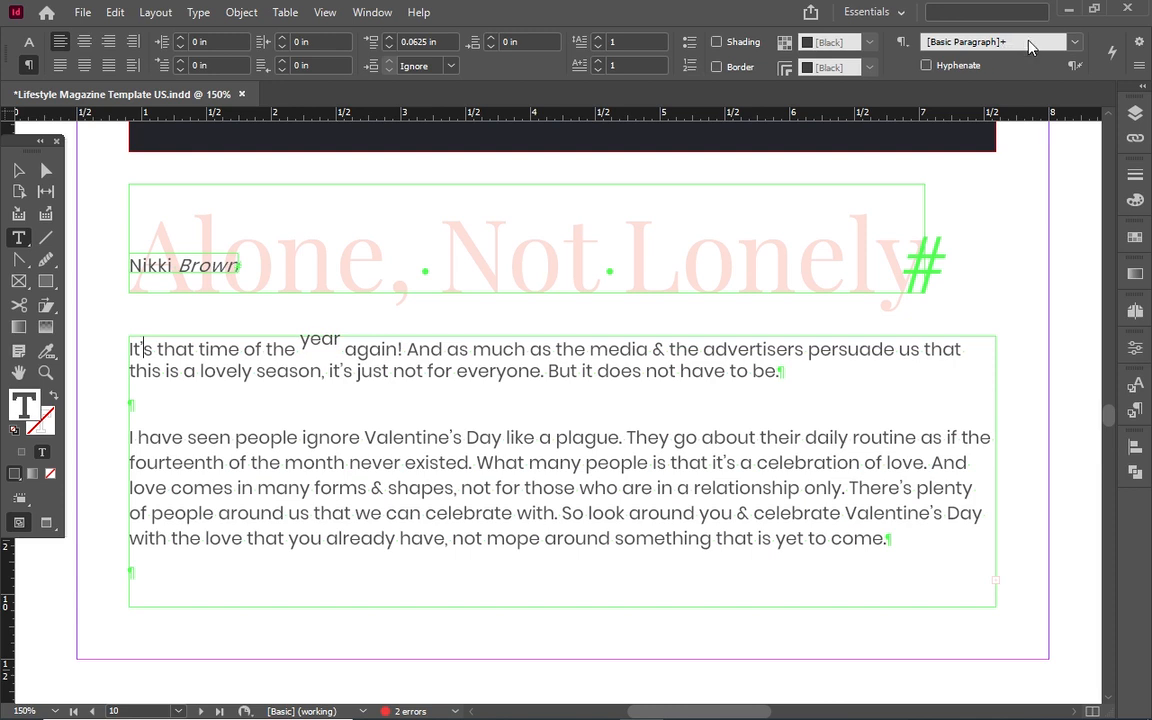
Step: Check the paragraph style list, select the second body paragraph, try hyphenation on it and turn it off again
left_click(1075, 42)
left_click(1075, 42)
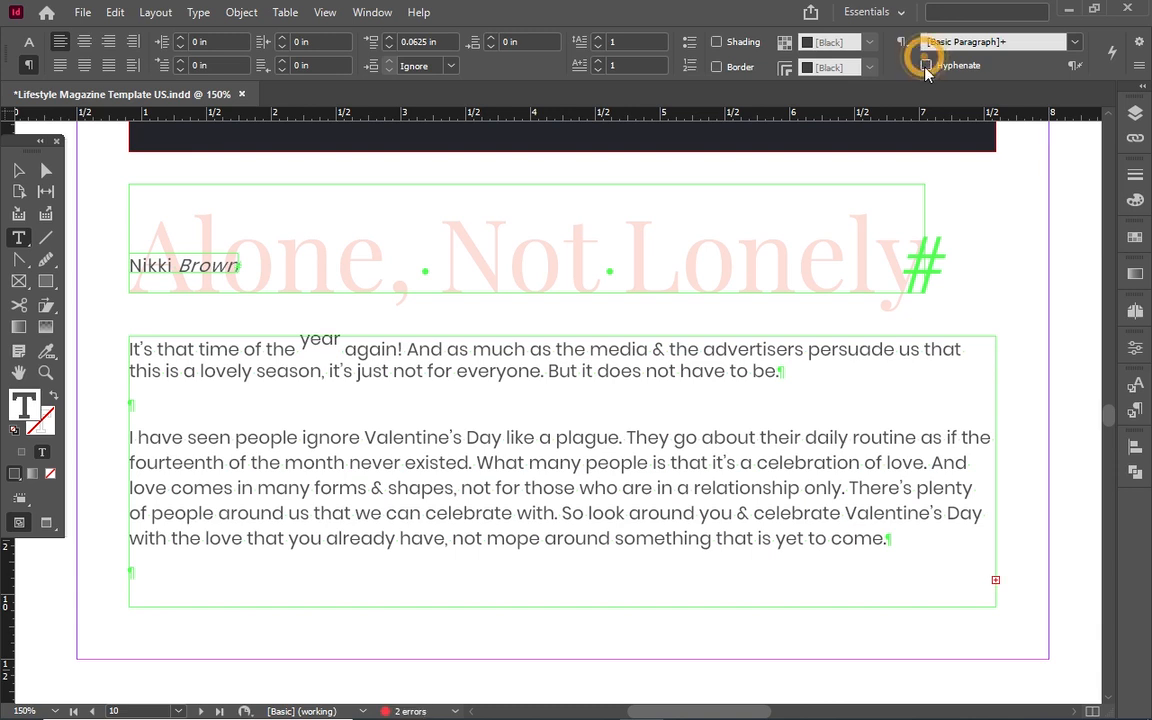
double_click(787, 438)
double_click(787, 438)
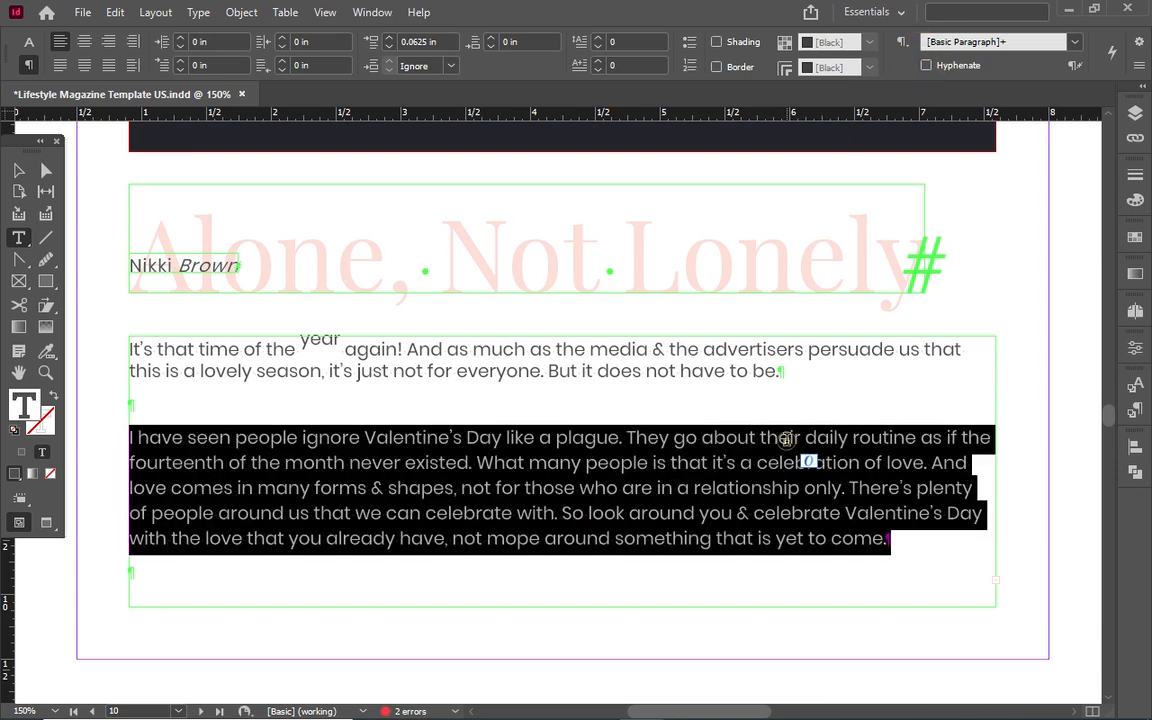
left_click(926, 66)
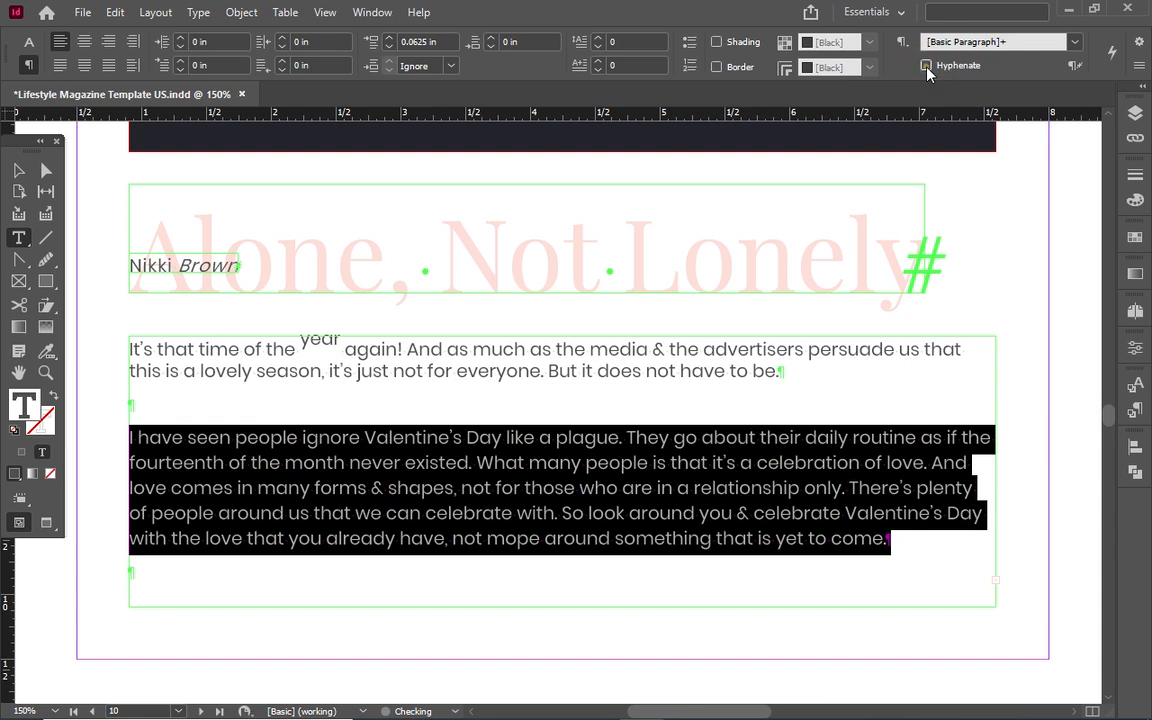
left_click(926, 67)
left_click(926, 67)
left_click(926, 67)
left_click(927, 66)
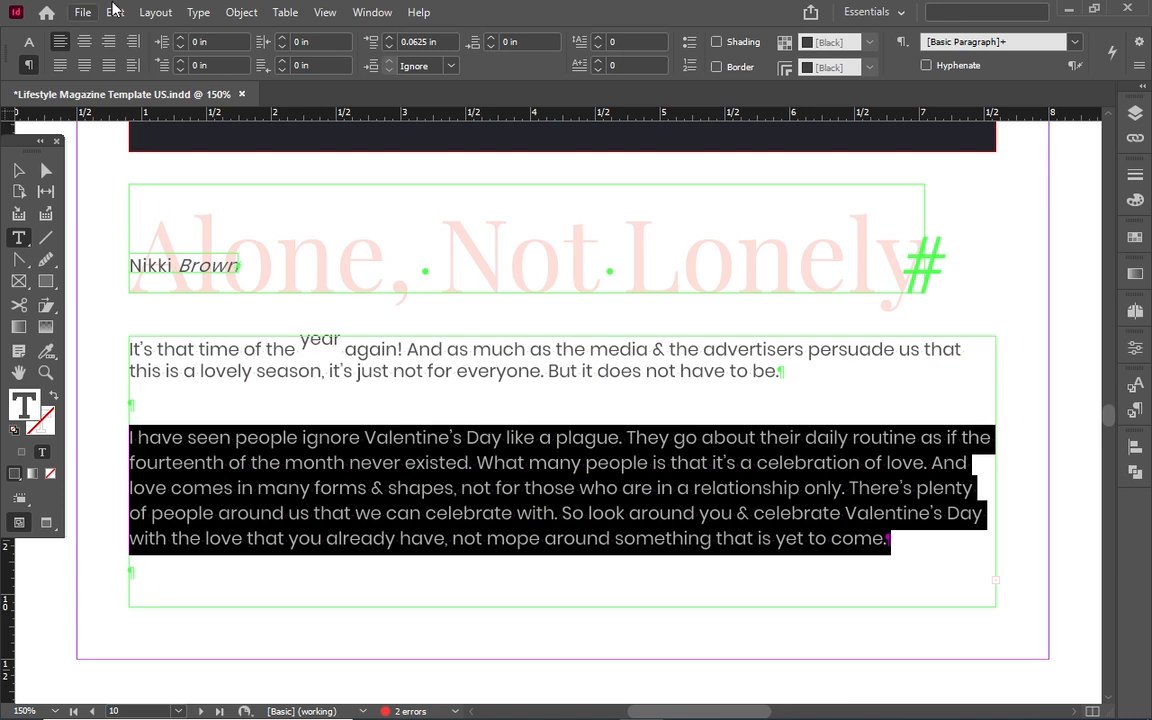
Step: Create a new one-page Letter print document with facing pages and 0.5 in margins
left_click(80, 12)
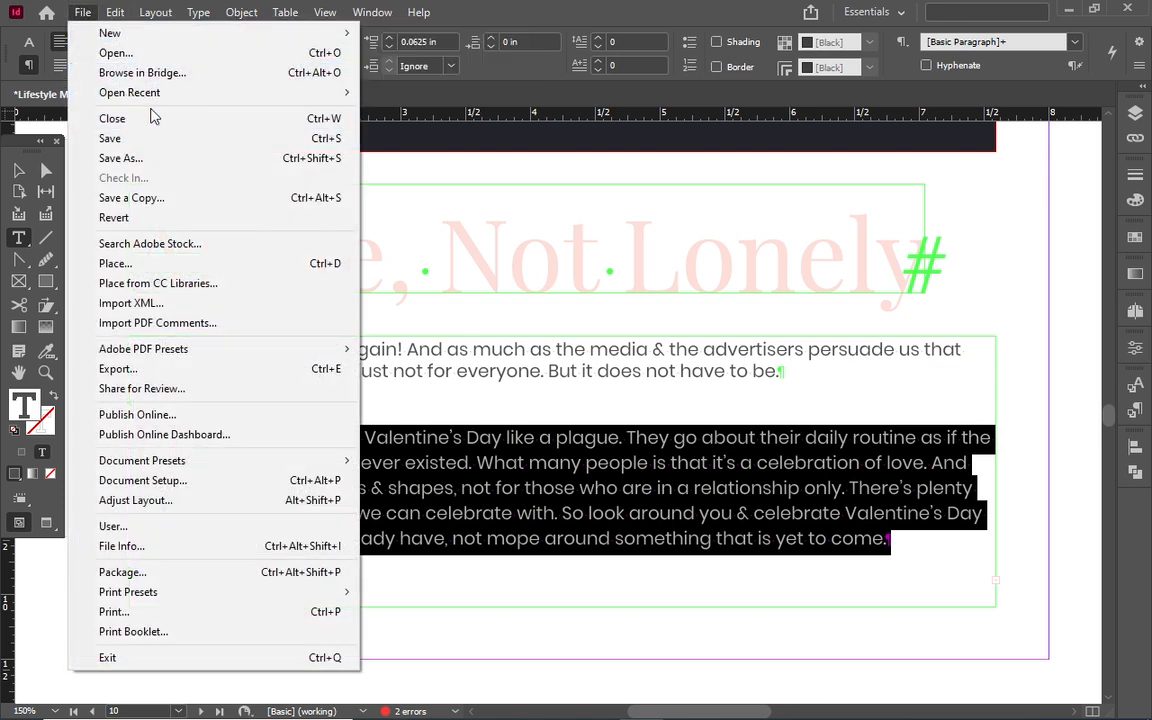
mouse_move(316, 35)
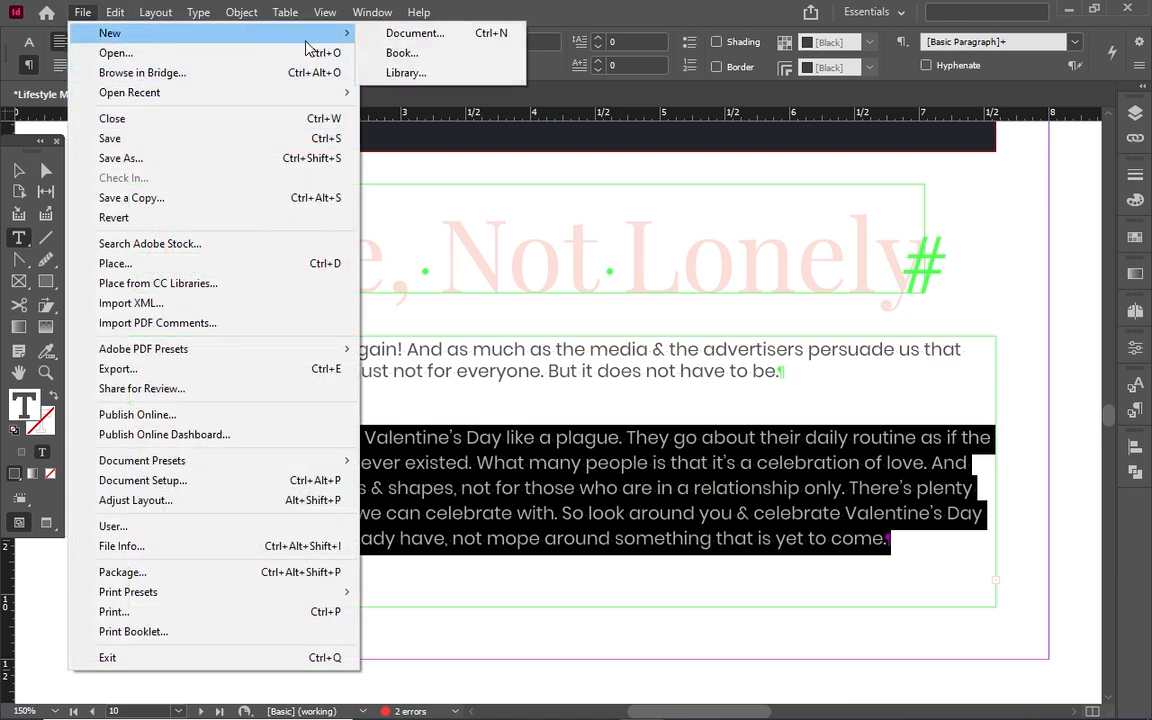
left_click(370, 40)
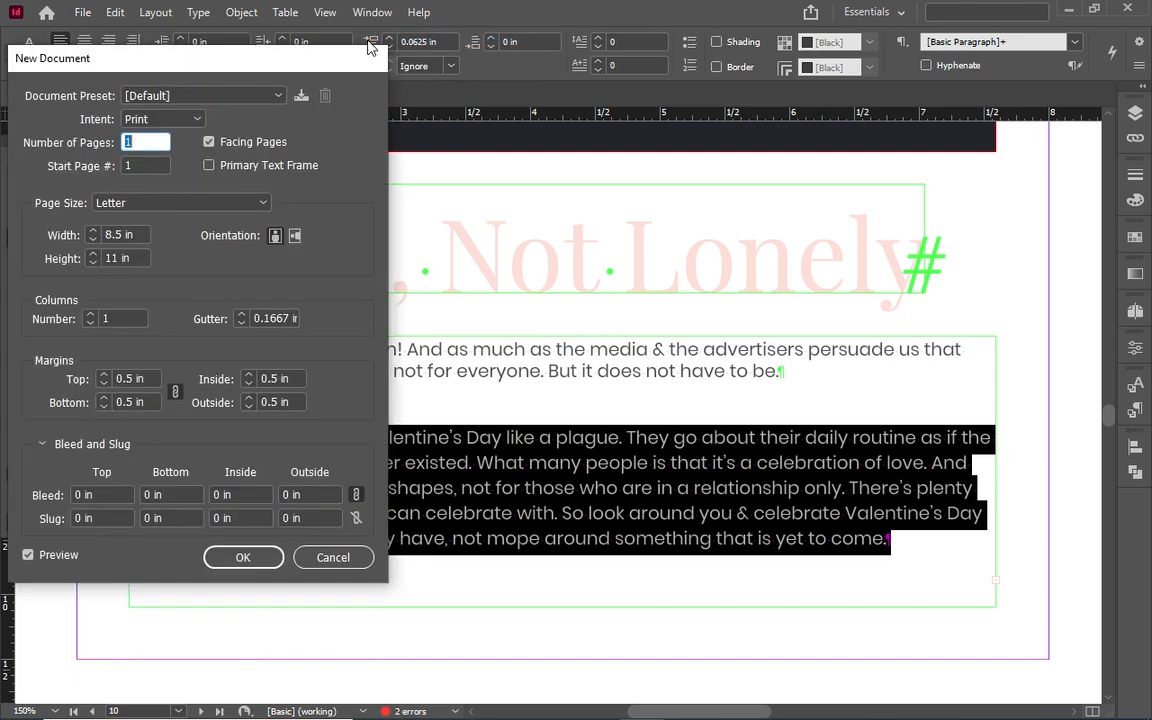
double_click(209, 142)
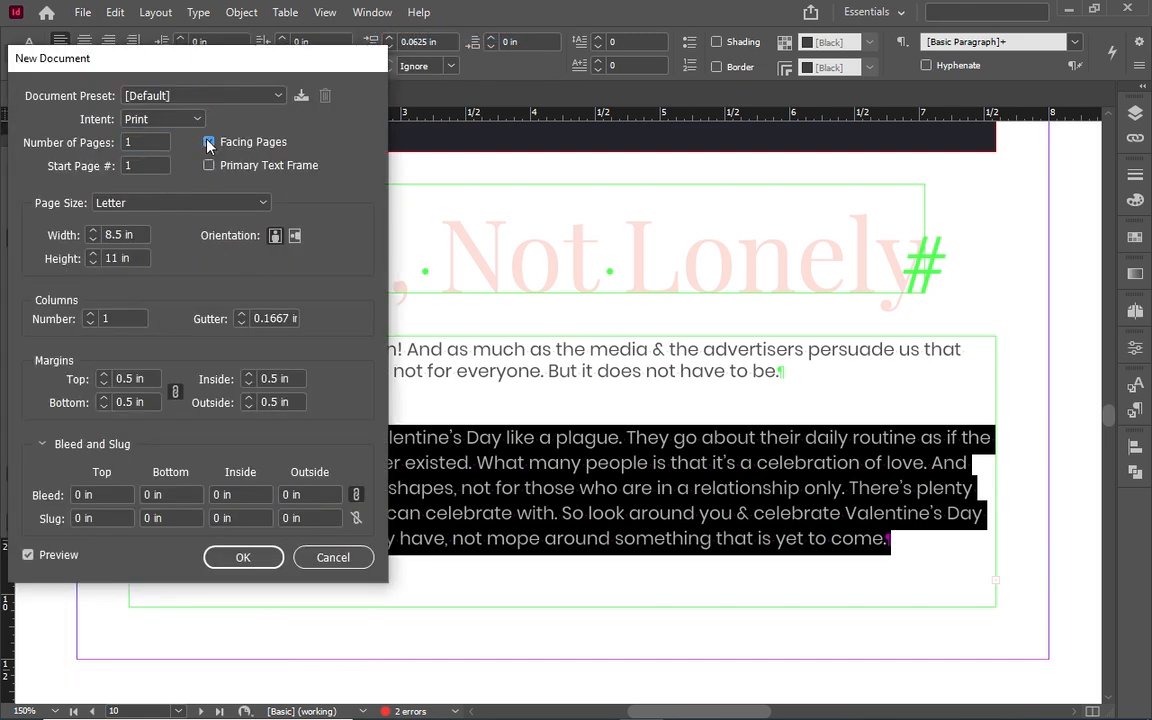
left_click(266, 565)
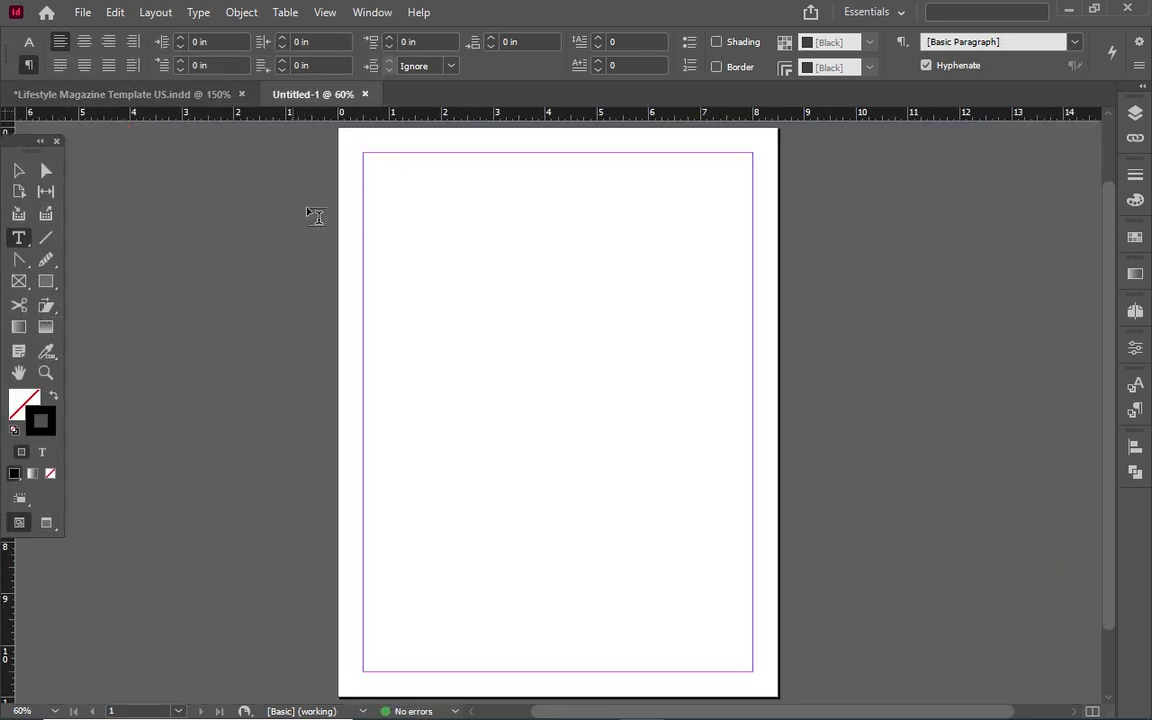
Step: Browse for a file to open in the fonts, working with texts and ind exe files folders, and cancel
left_click(83, 16)
left_click(92, 16)
left_click(113, 13)
mouse_move(85, 18)
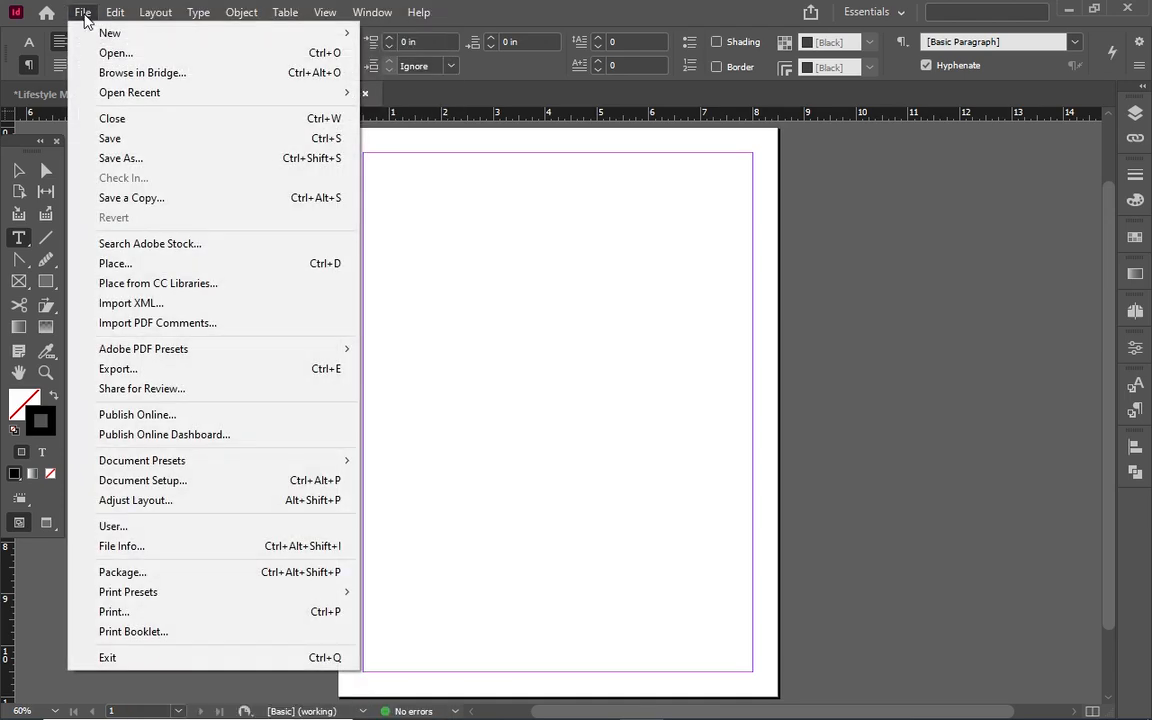
left_click(118, 53)
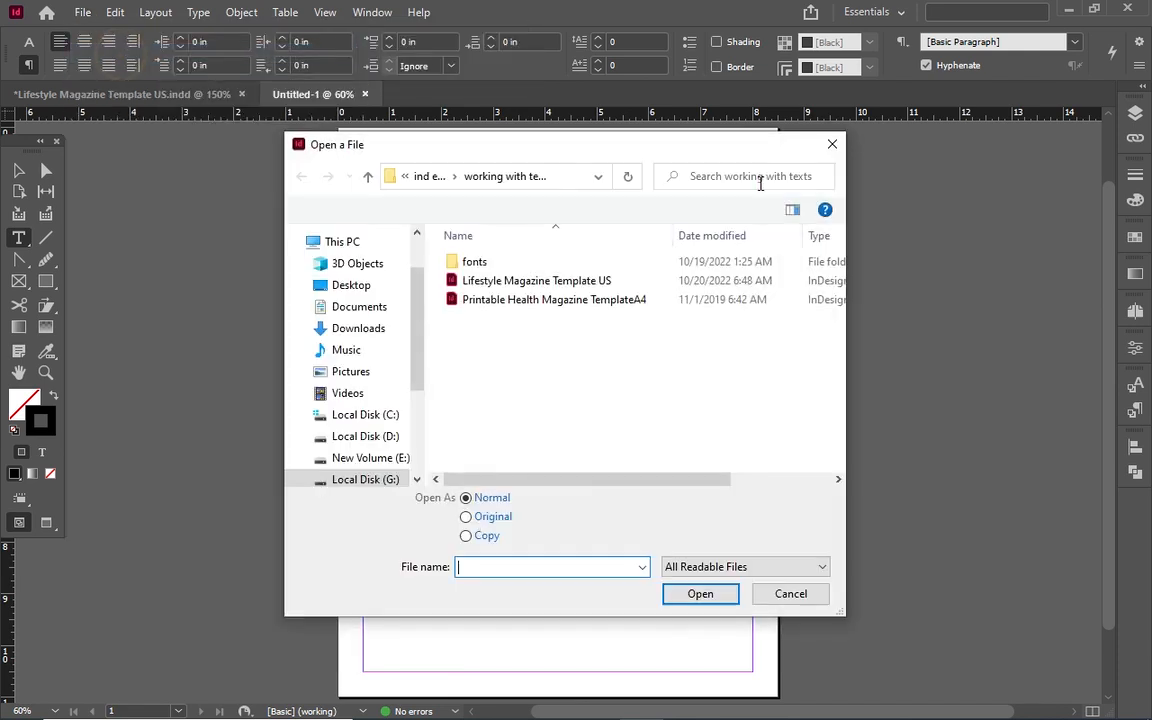
double_click(628, 263)
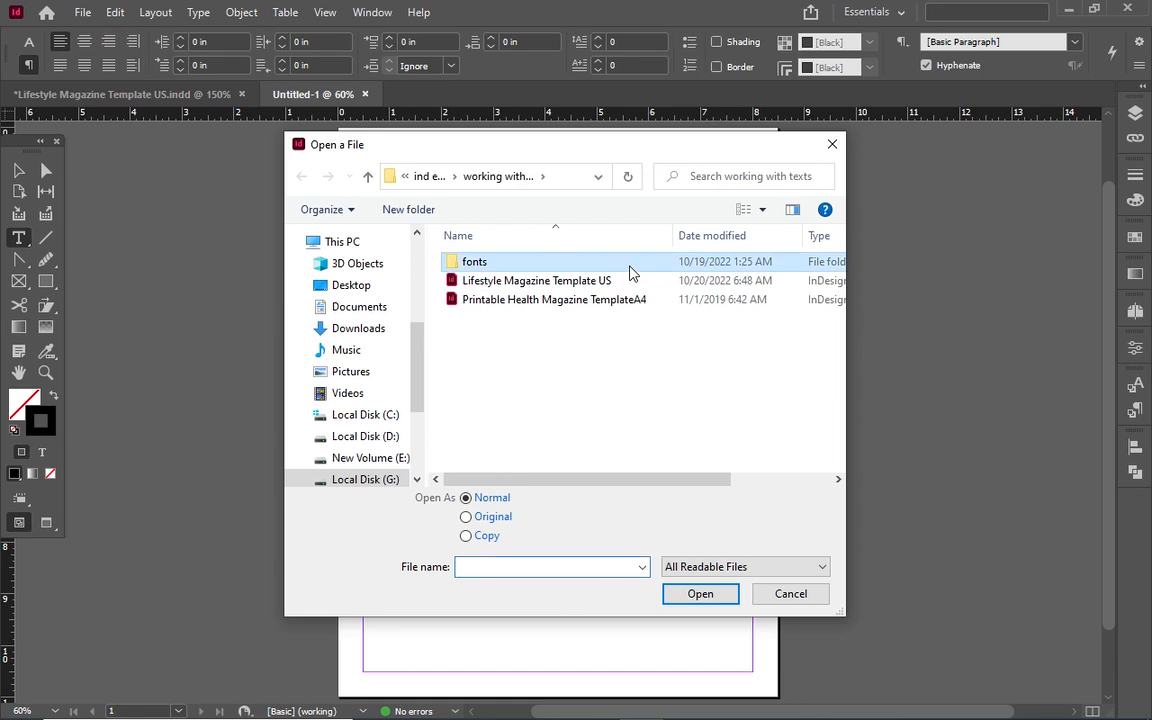
scroll(590, 360, "down", 2)
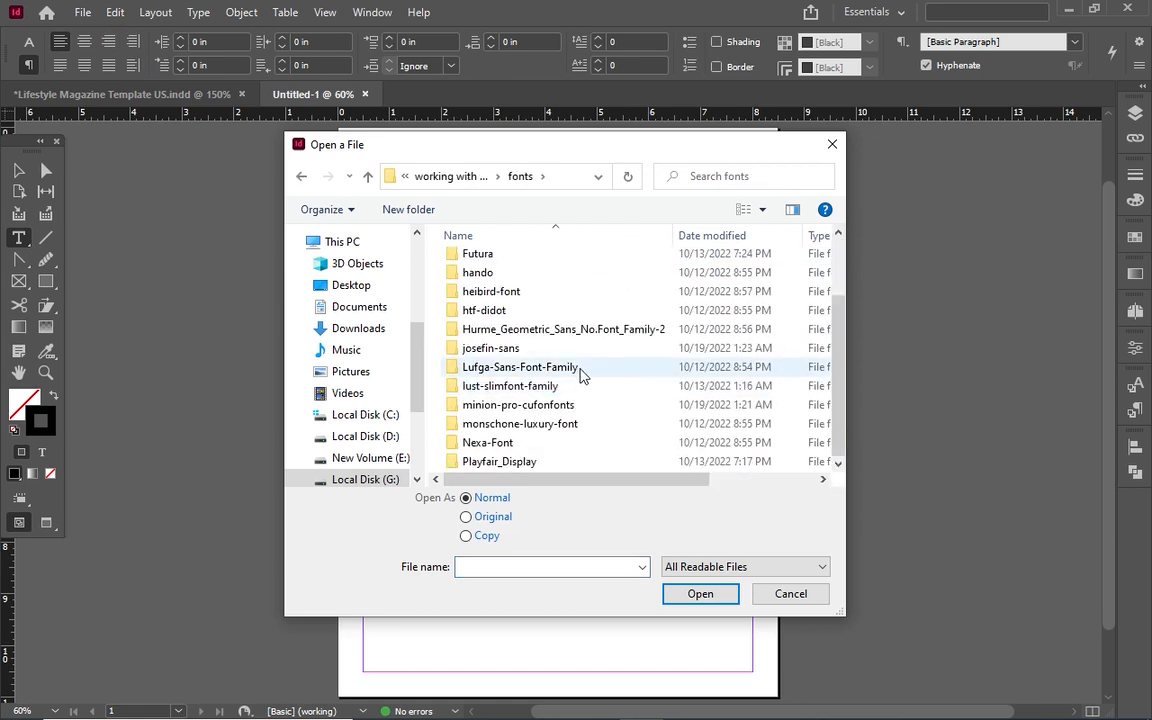
scroll(530, 306, "up", 2)
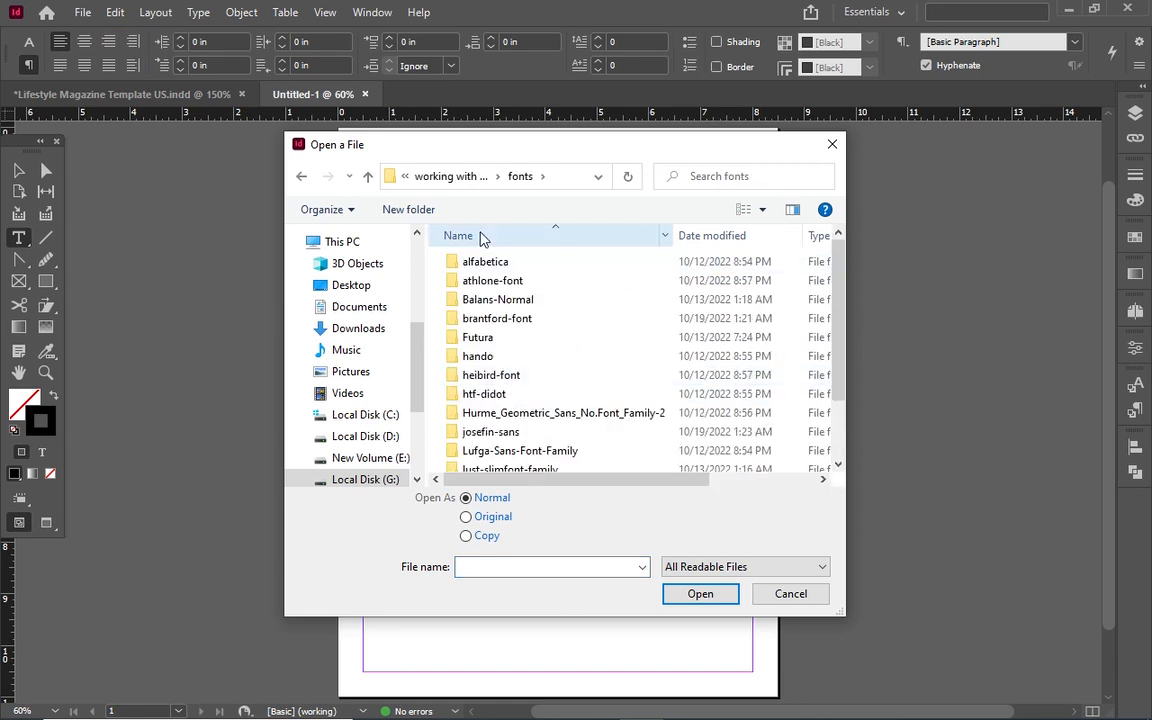
left_click(369, 177)
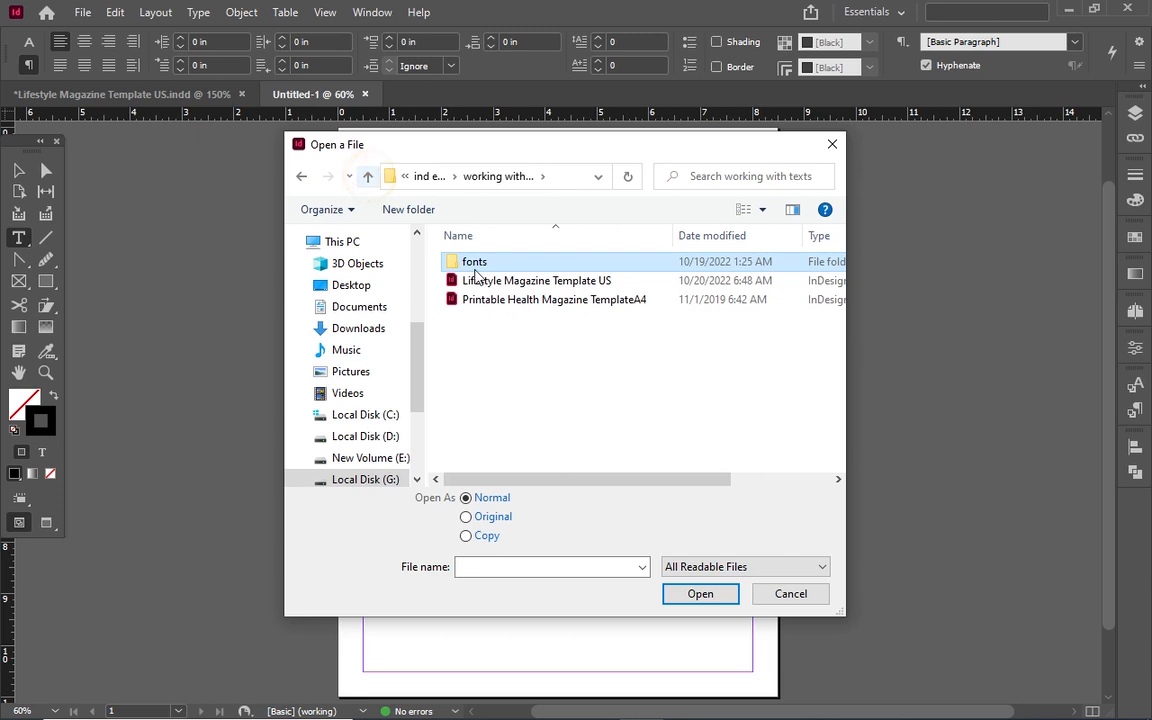
left_click(369, 177)
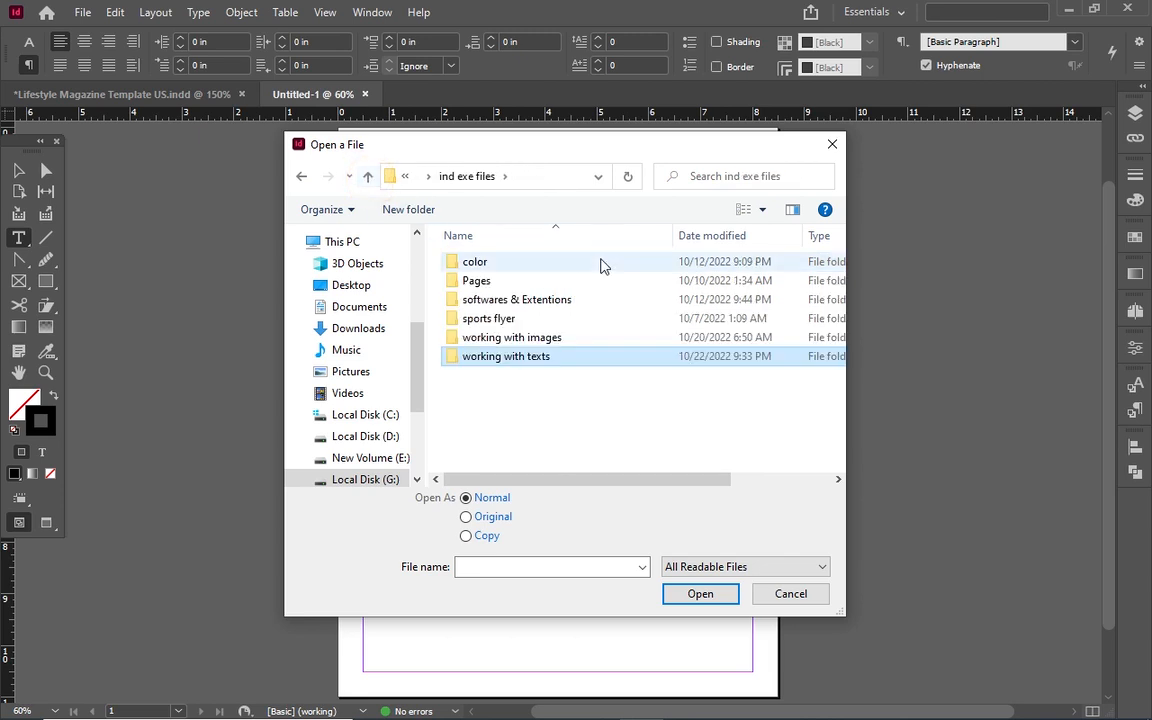
left_click(818, 596)
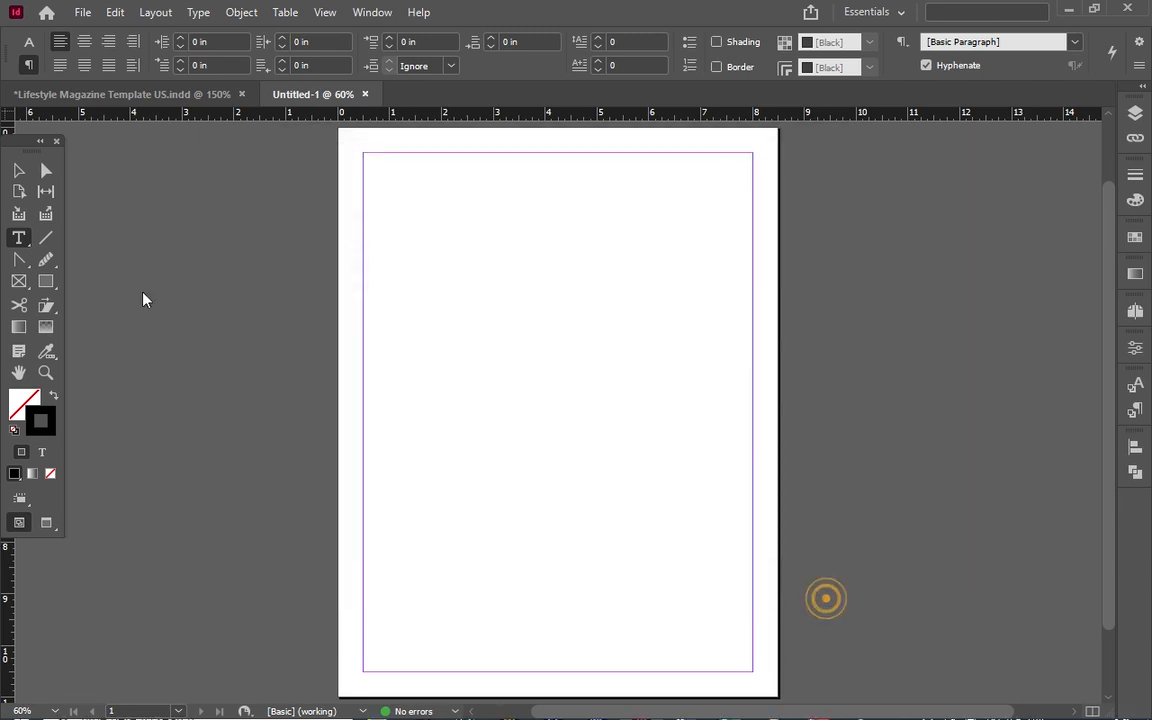
Step: Start placing a file and choose the Fisherman Word document in the working with texts folder inside ind exe files
left_click(83, 13)
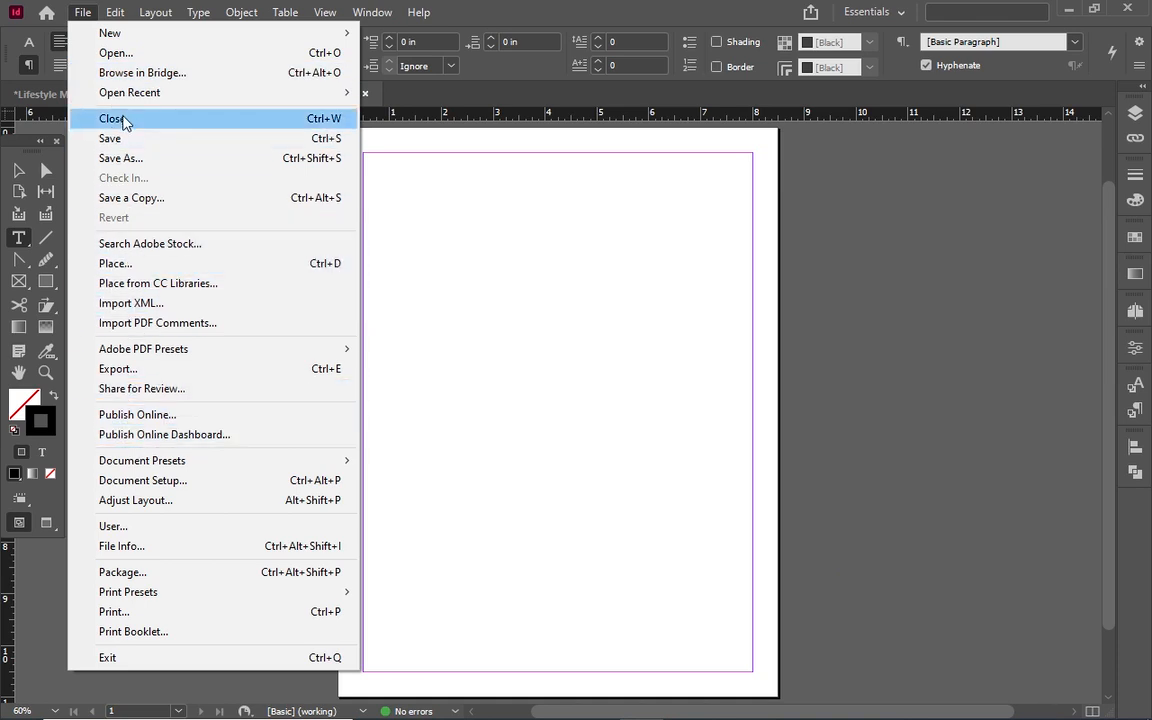
left_click(153, 266)
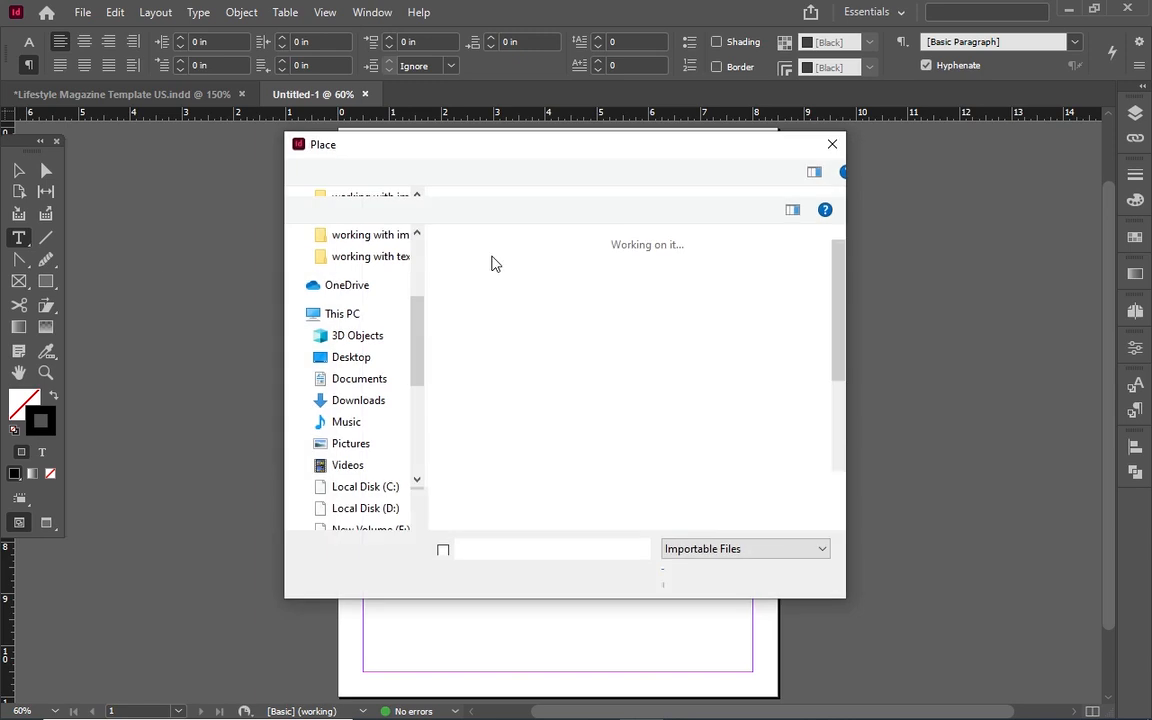
scroll(352, 403, "down", 4)
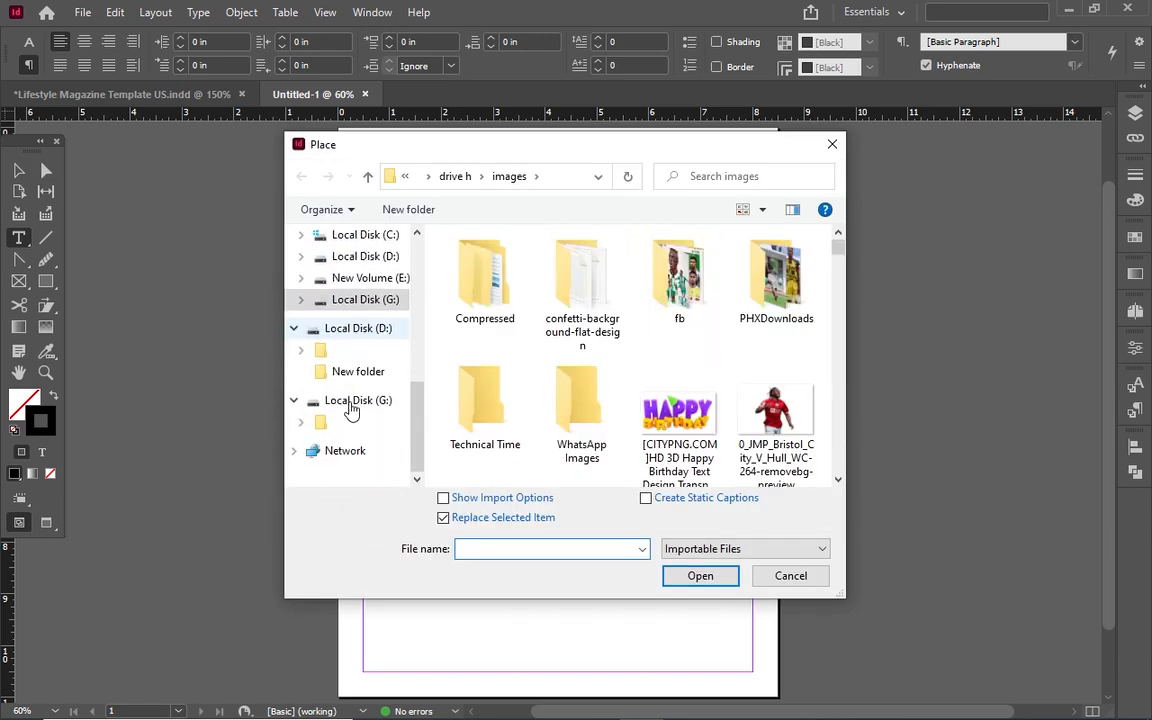
left_click(318, 405)
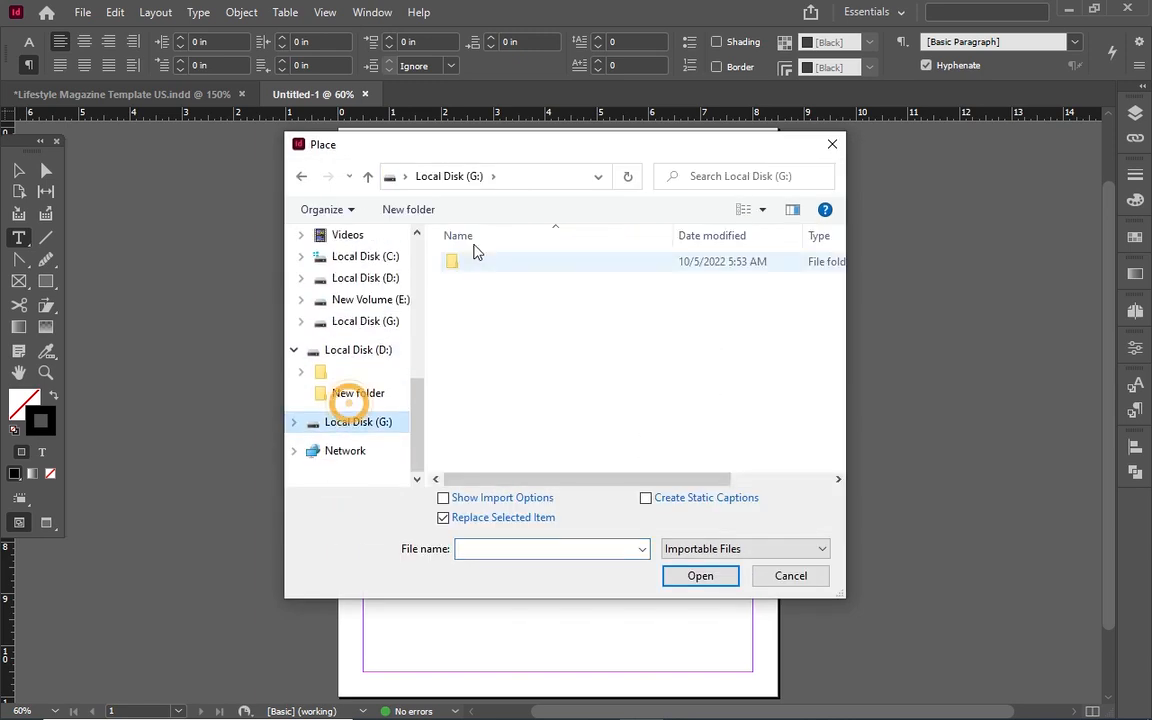
left_click(474, 262)
scroll(512, 327, "down", 4)
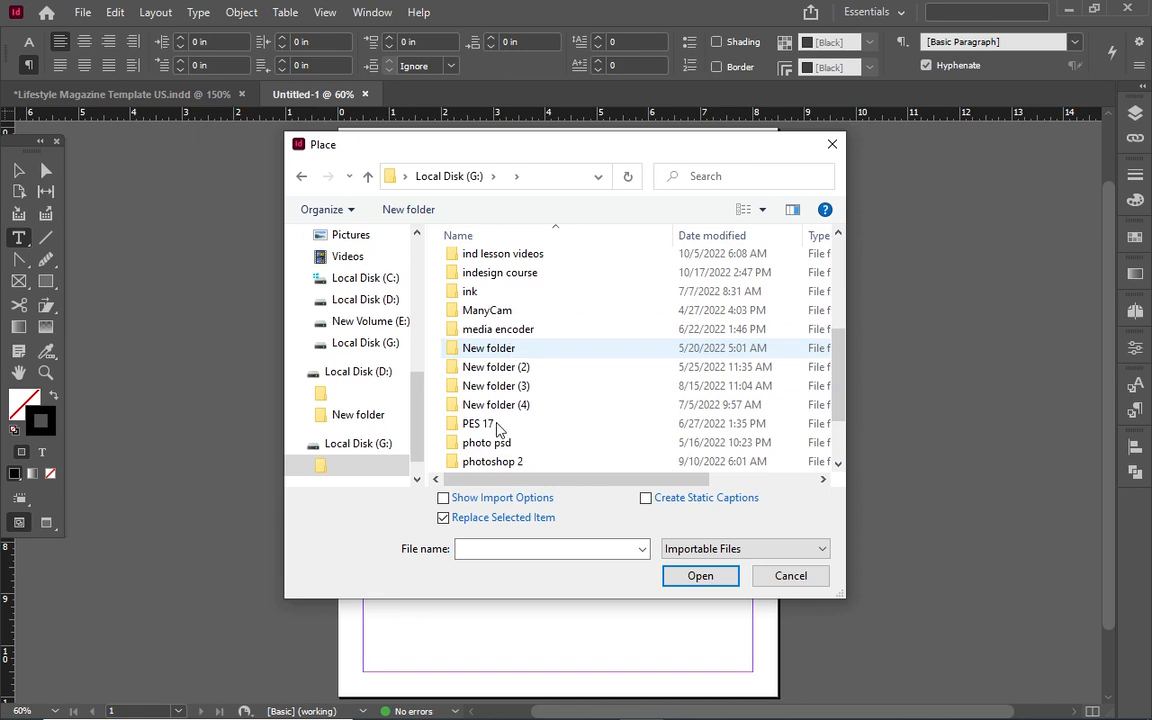
scroll(493, 275, "up", 2)
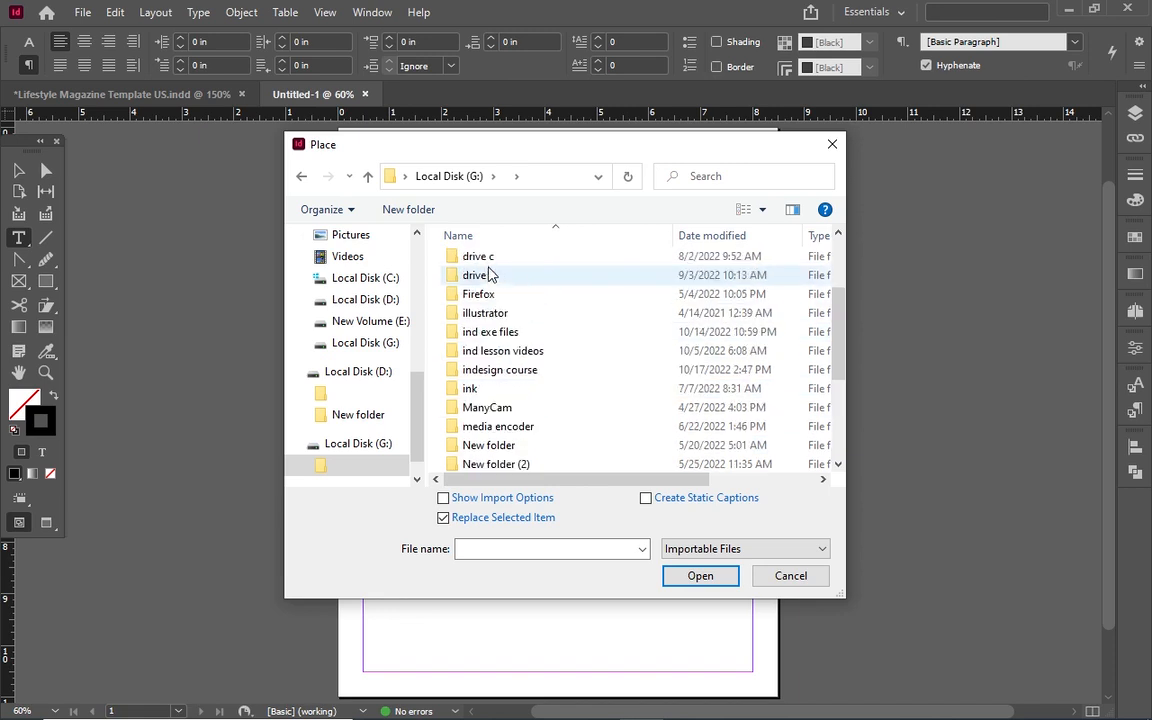
double_click(506, 334)
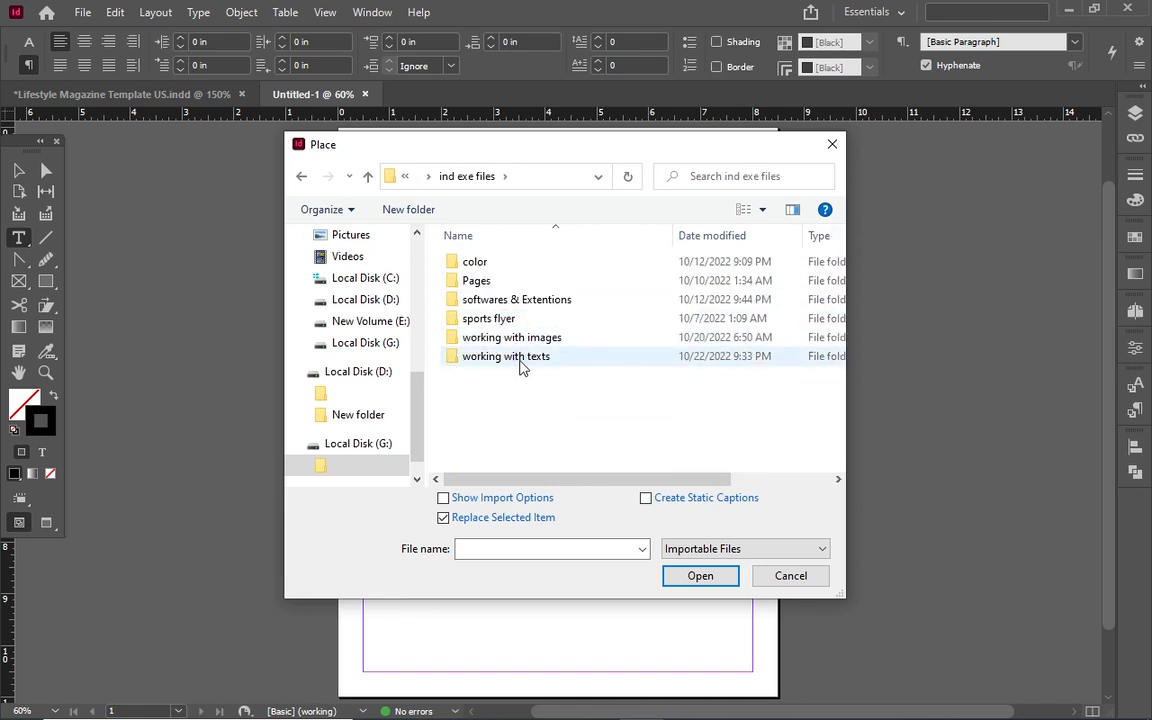
double_click(519, 358)
left_click(492, 282)
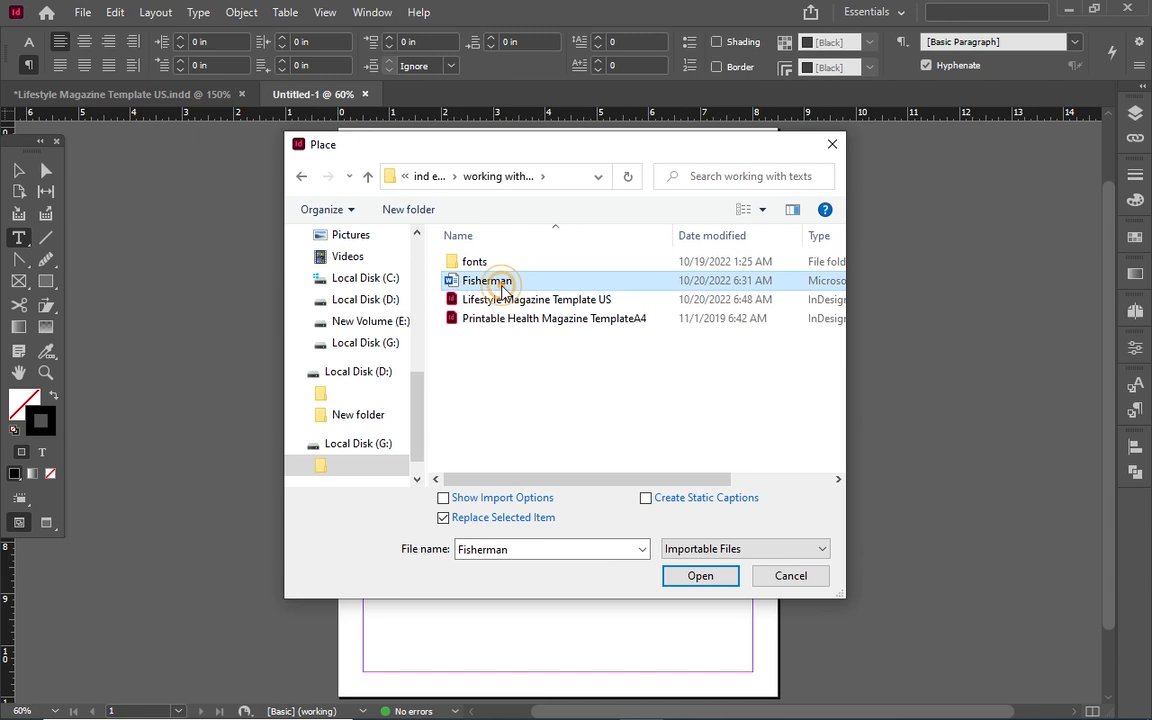
Step: Open the Fisherman document for placing with Replace Selected Item off and Show Import Options on
left_click(444, 519)
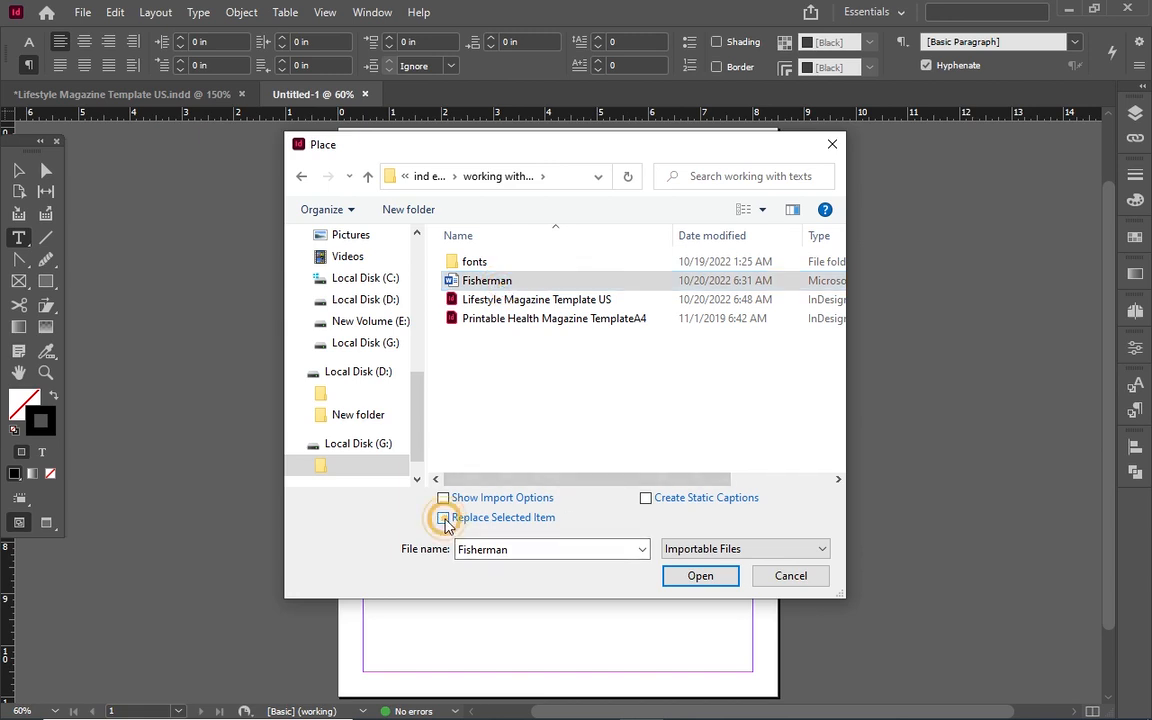
left_click(443, 498)
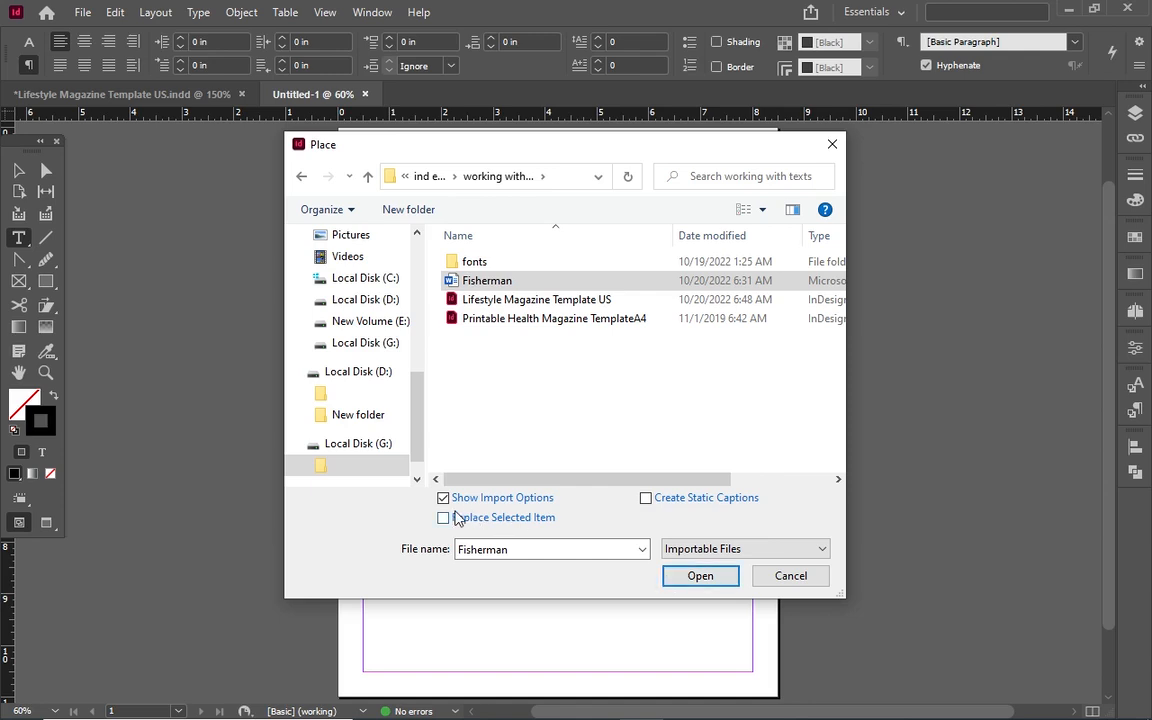
left_click(699, 577)
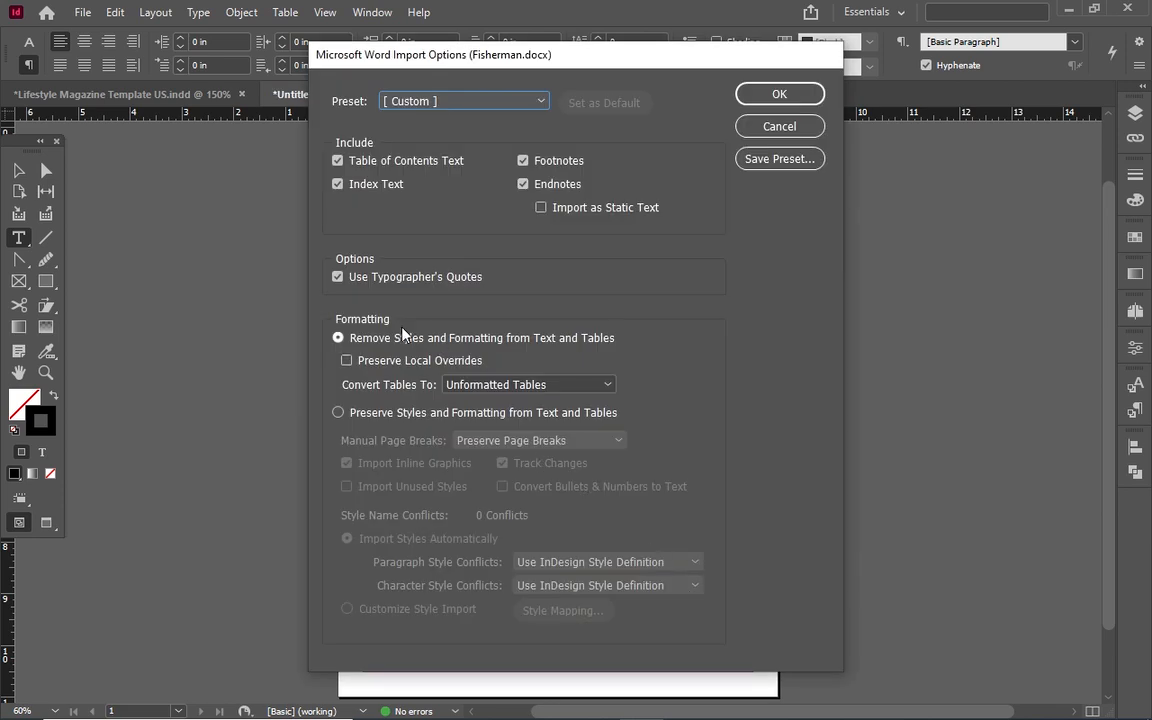
Step: Import the text with styles and formatting removed, and place it in a frame about 5.09 by 4.32 in at the upper-left margin corner
left_click(343, 343)
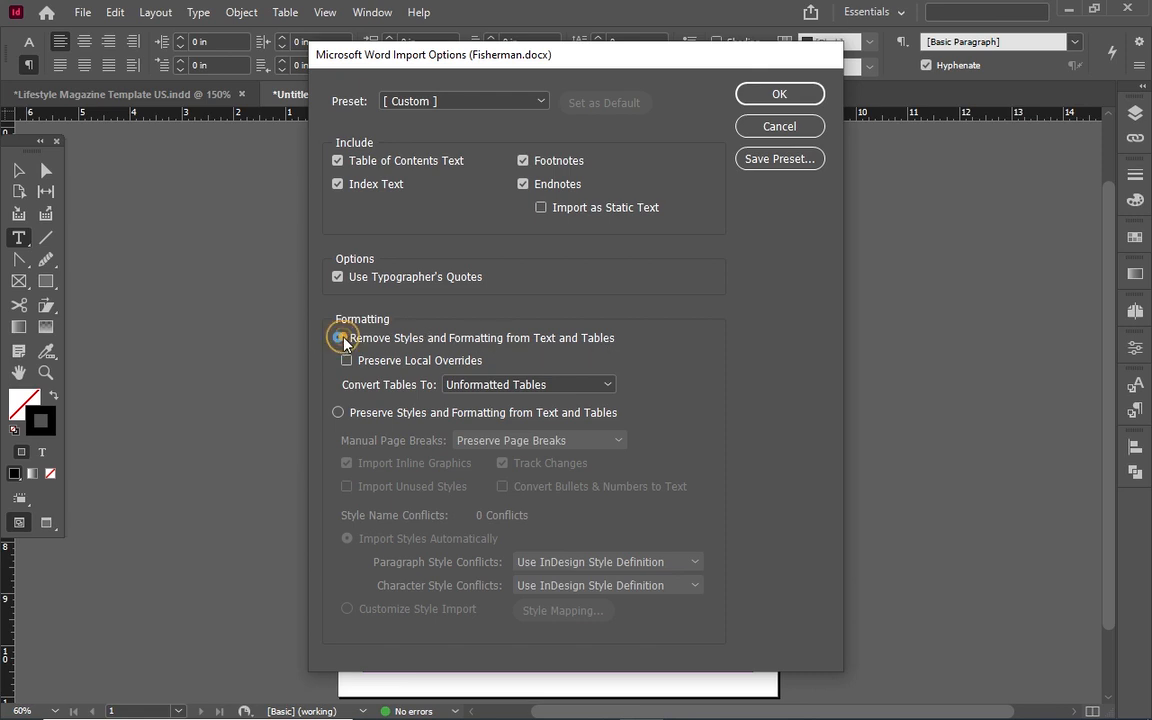
left_click(339, 341)
left_click(776, 96)
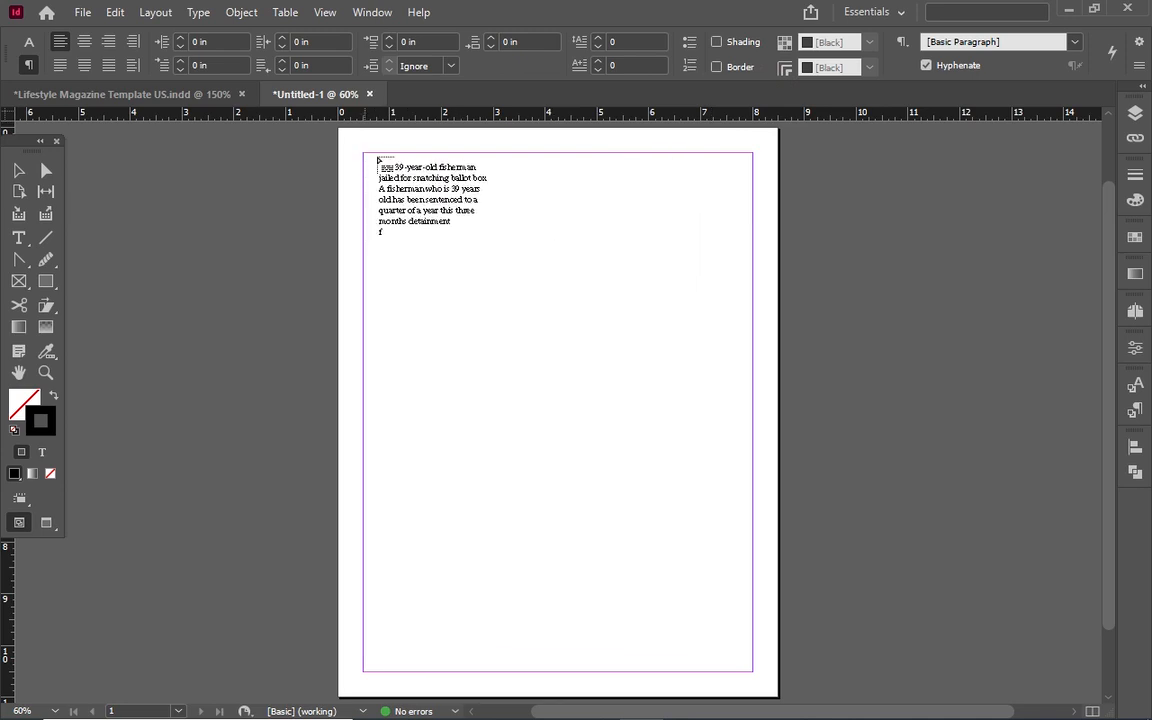
left_click_drag(363, 155, 575, 345)
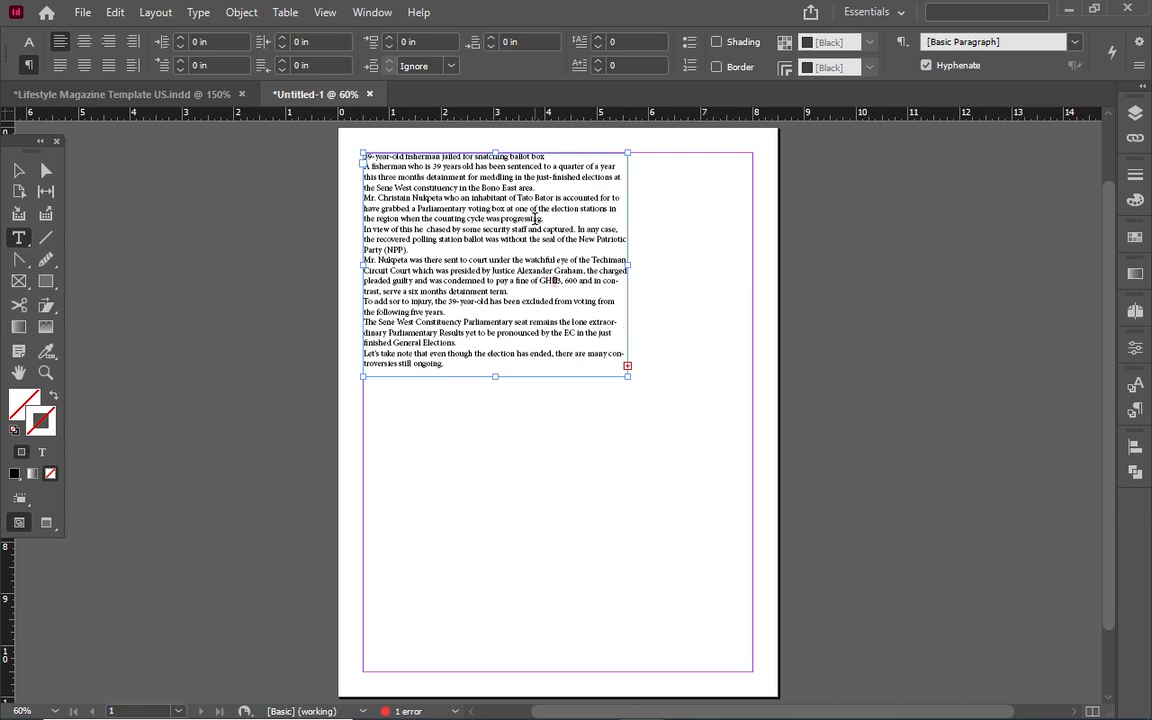
Step: Continue the first frame's overset text in a linked frame about 4.49 by 3.7 in directly below it
left_click(28, 41)
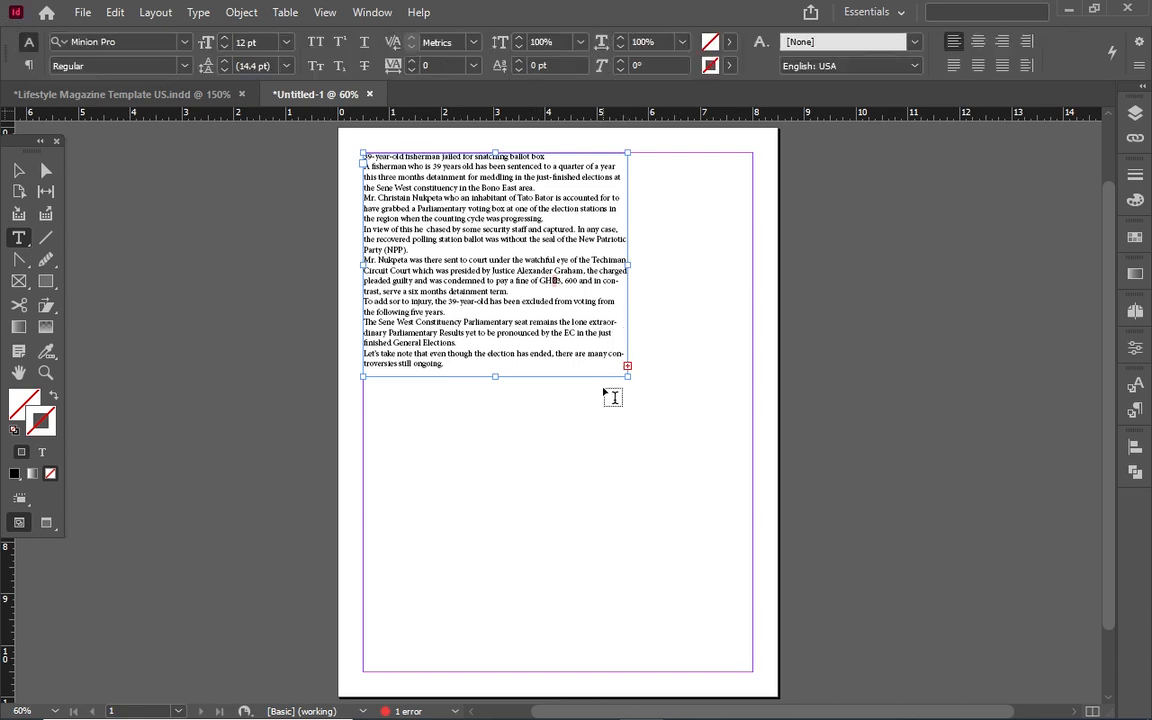
key("ctrl+equal")
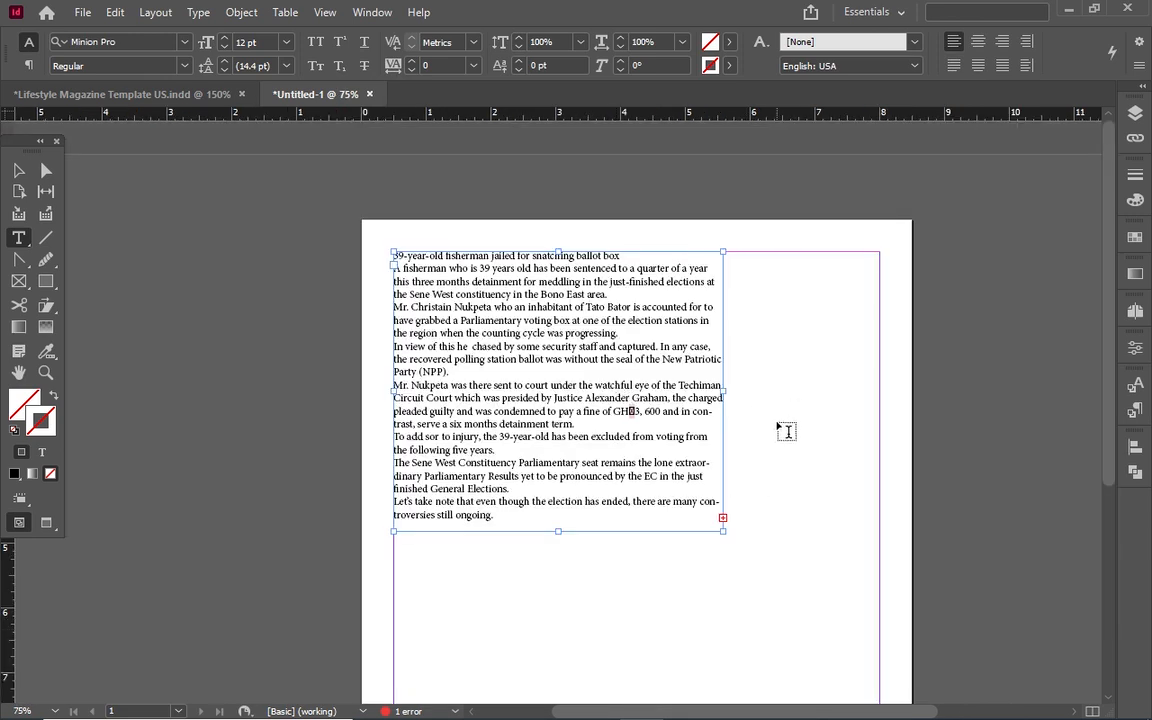
scroll(720, 370, "down", 3)
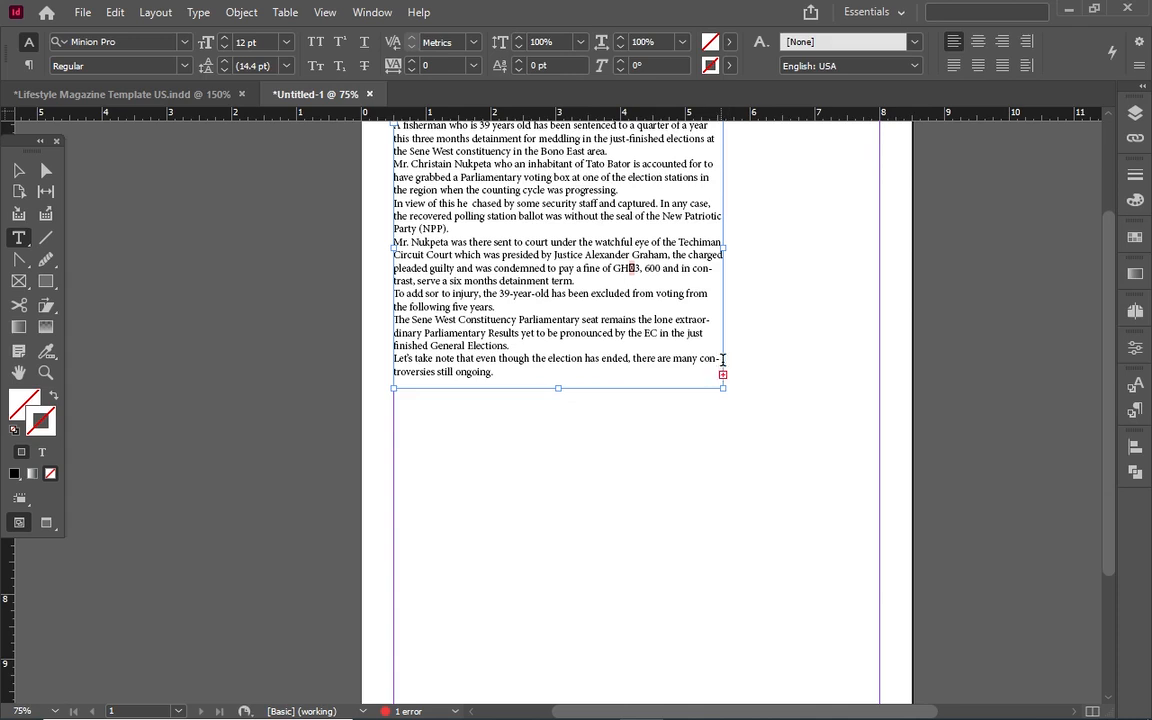
scroll(722, 358, "down", 2)
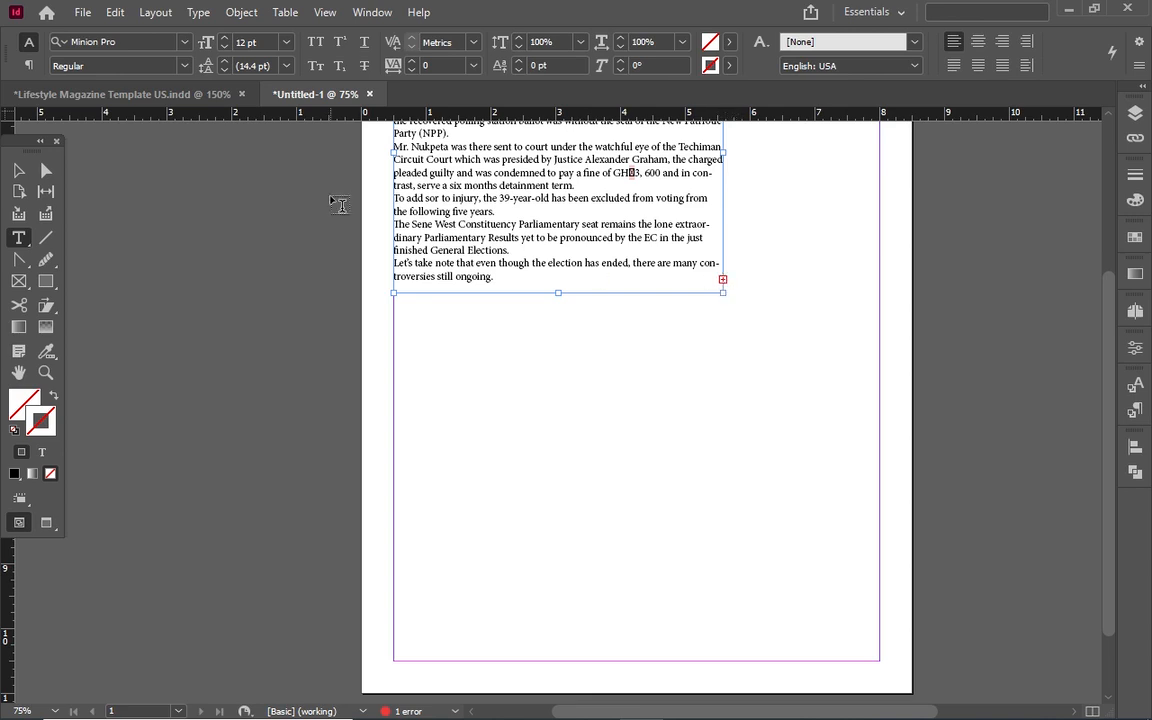
left_click(28, 173)
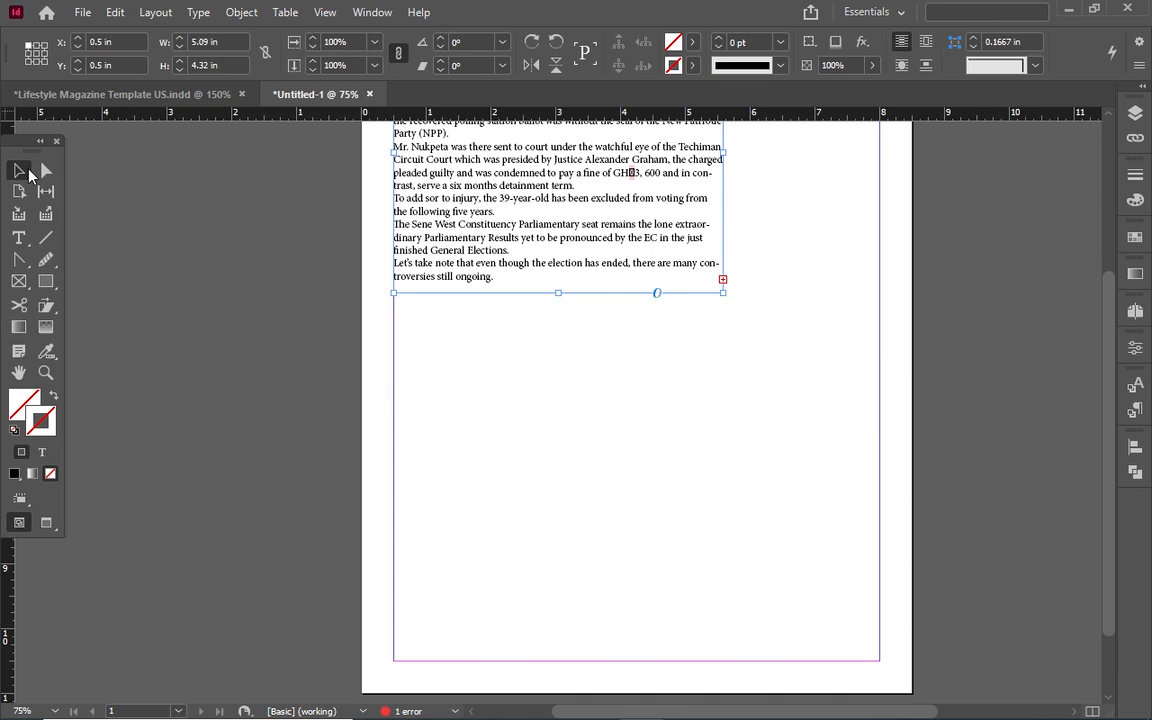
left_click(724, 281)
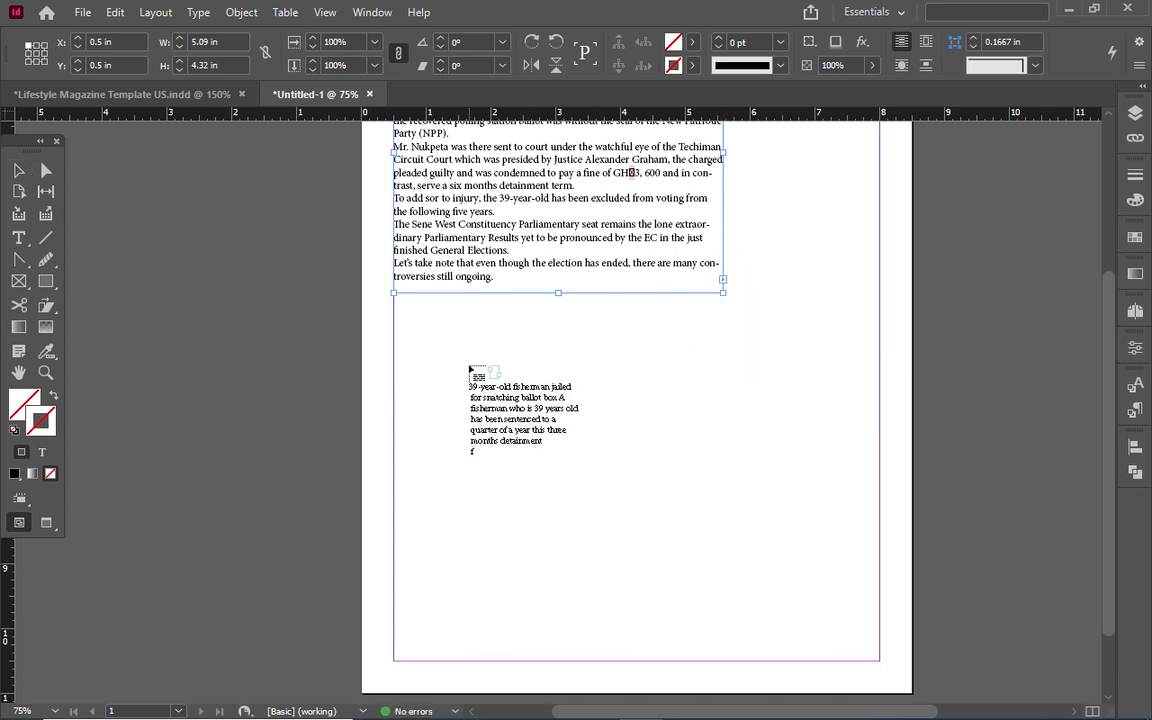
scroll(465, 360, "down", 2)
left_click_drag(394, 215, 684, 455)
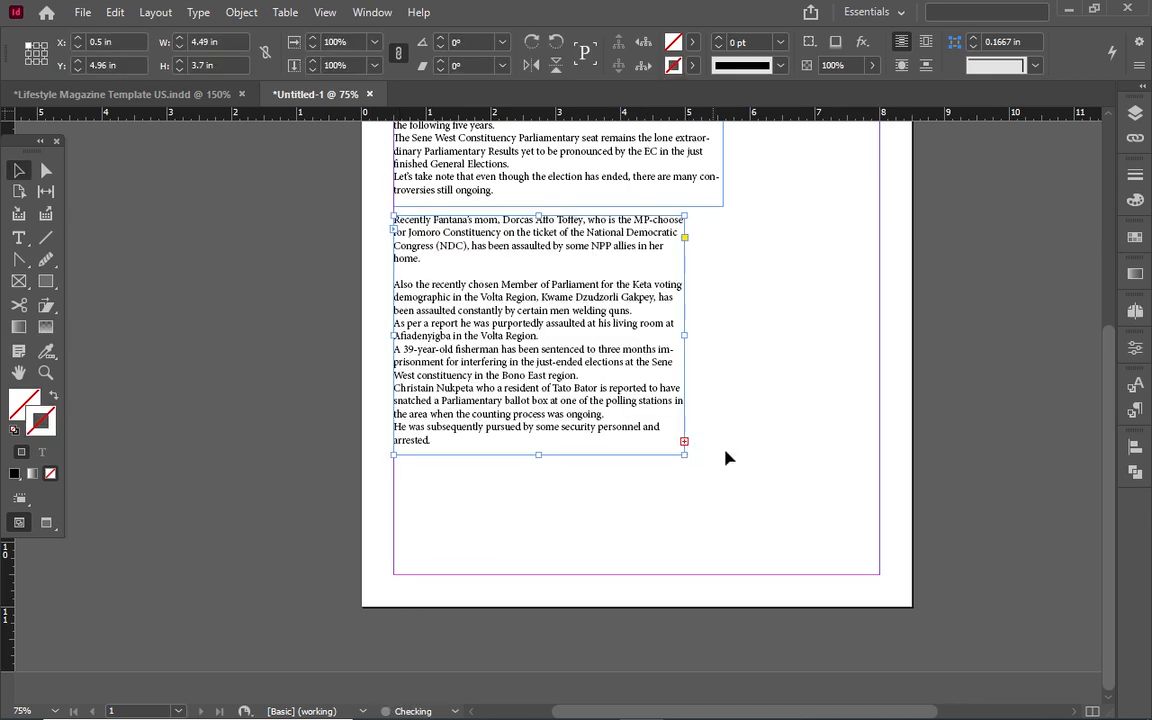
Step: Flow the second frame's remaining overset text into a linked frame about 2.3 by 4.32 in to its right
left_click(18, 170)
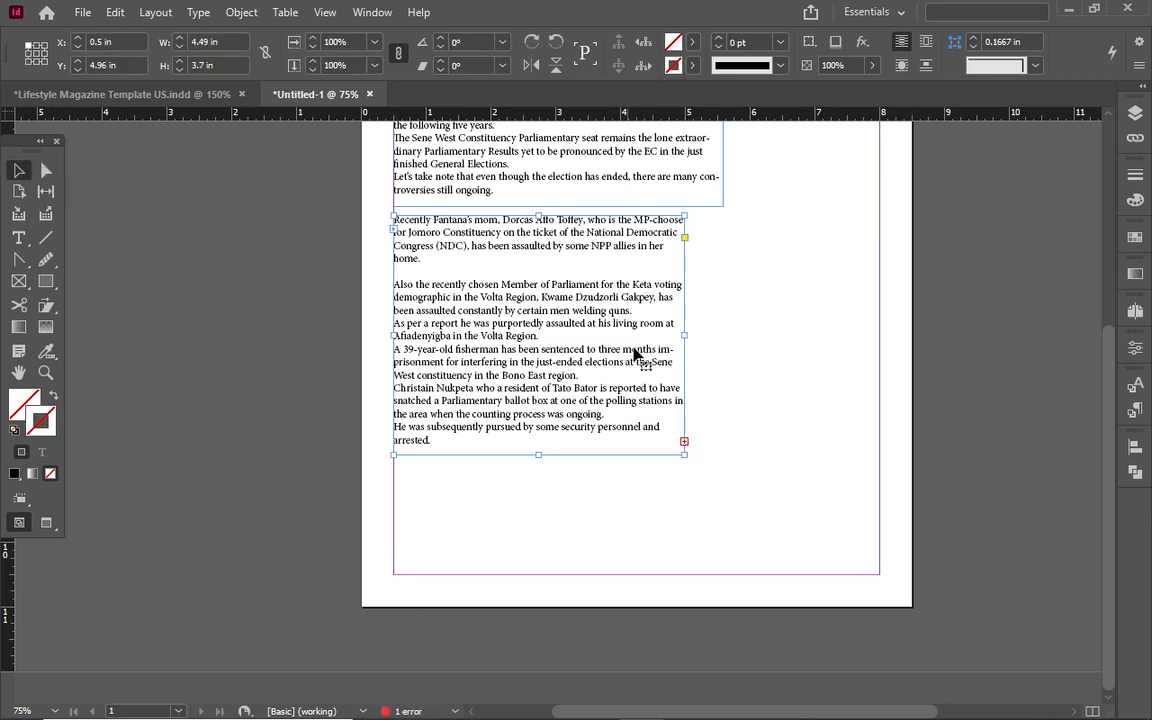
left_click(684, 441)
left_click_drag(703, 284, 852, 563)
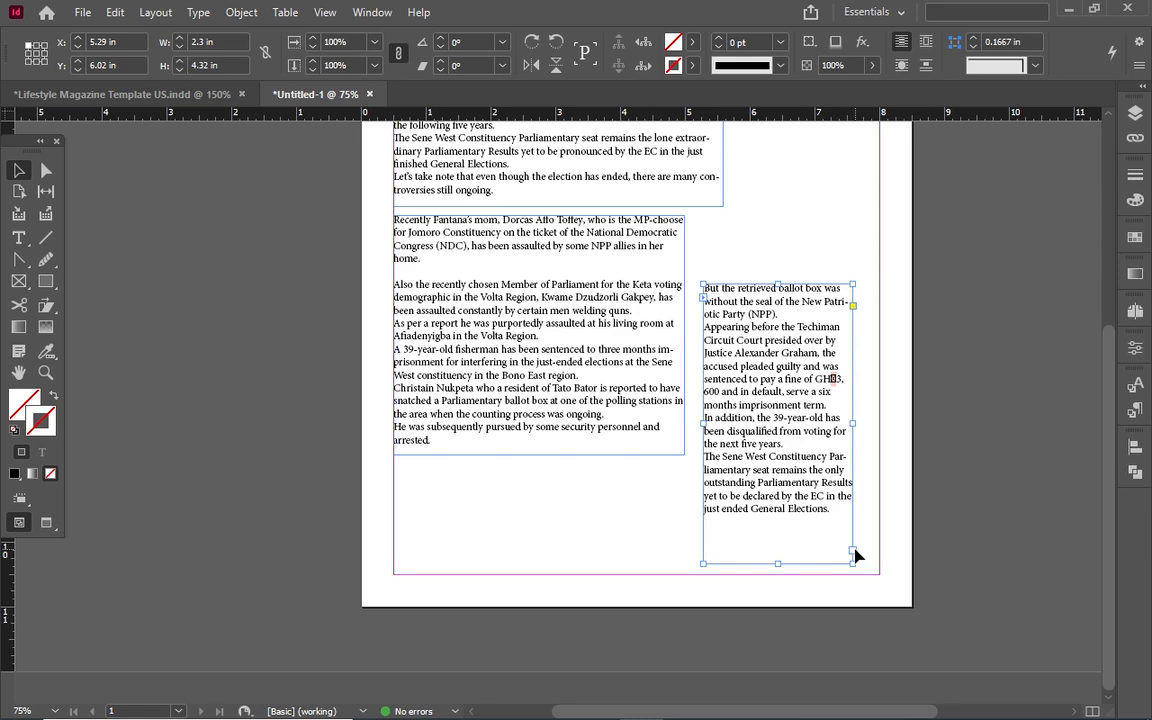
Step: Look over how the story flows through the three linked text frames on the page
scroll(960, 545, "up", 3)
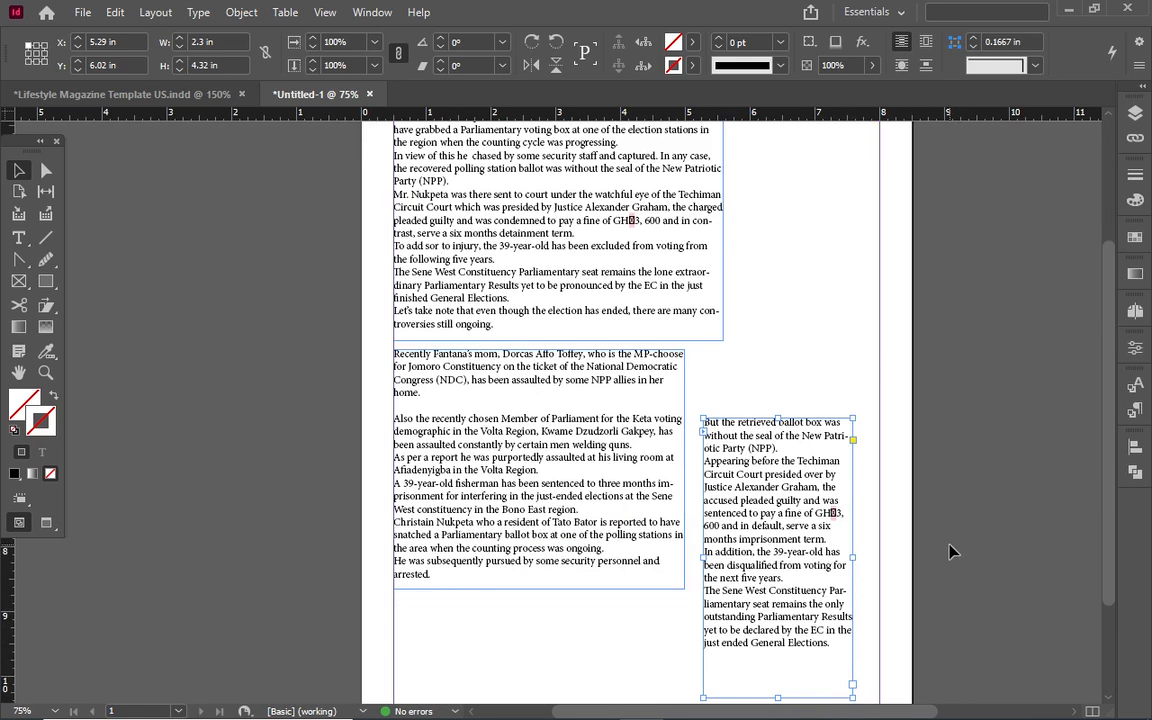
scroll(952, 551, "down", 3)
scroll(952, 551, "up", 7)
scroll(950, 560, "down", 7)
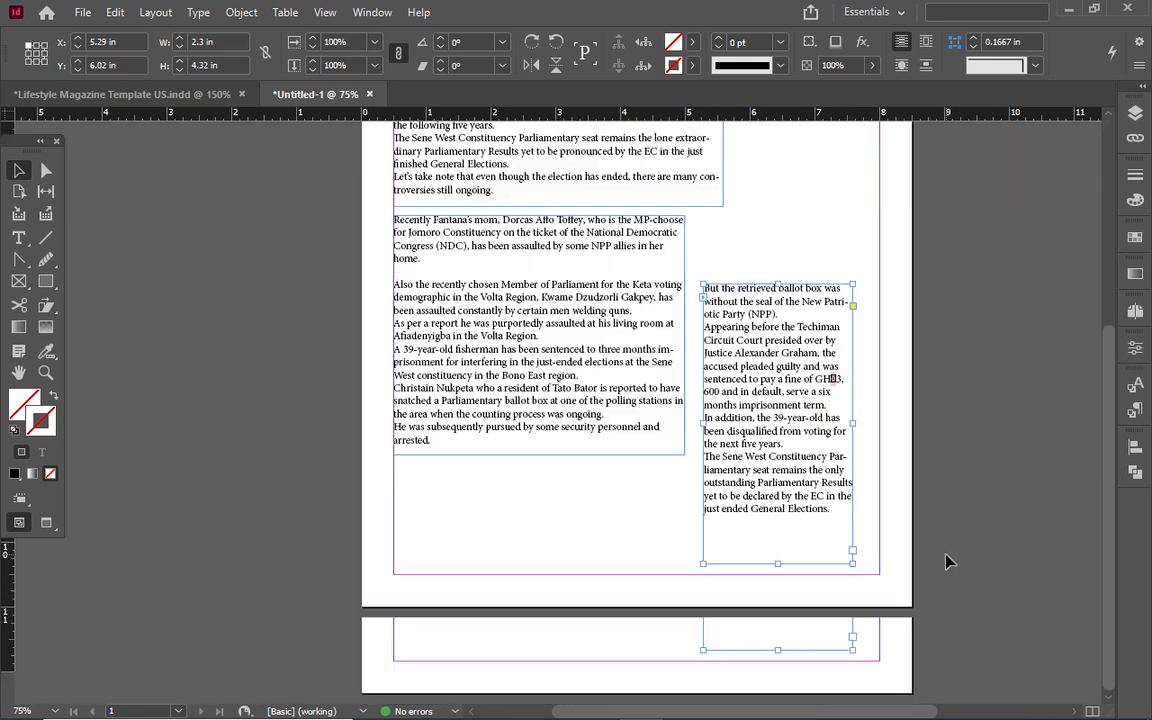
scroll(948, 562, "up", 3)
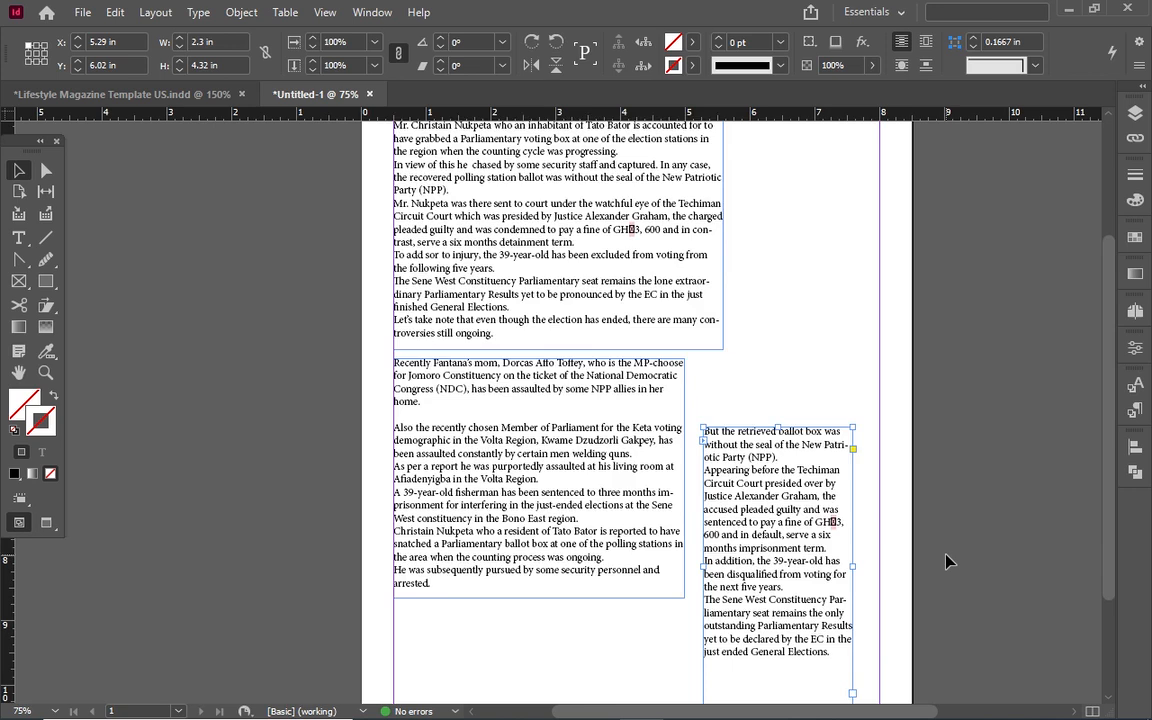
scroll(950, 562, "down", 3)
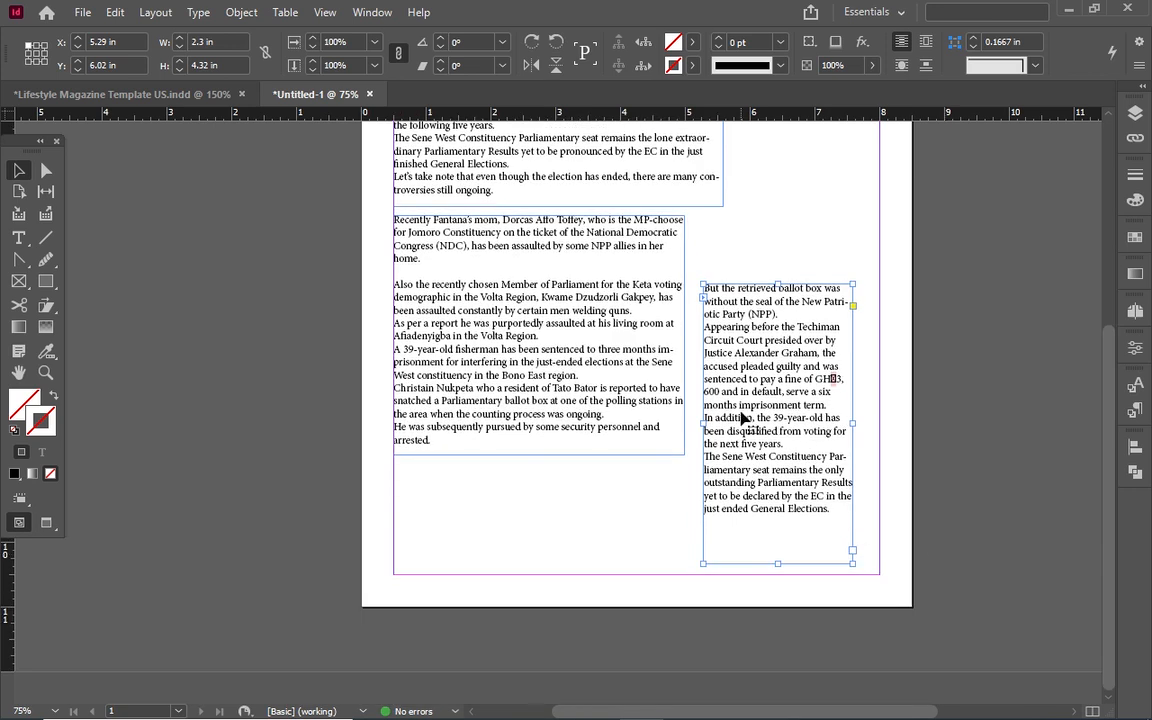
scroll(742, 418, "up", 7)
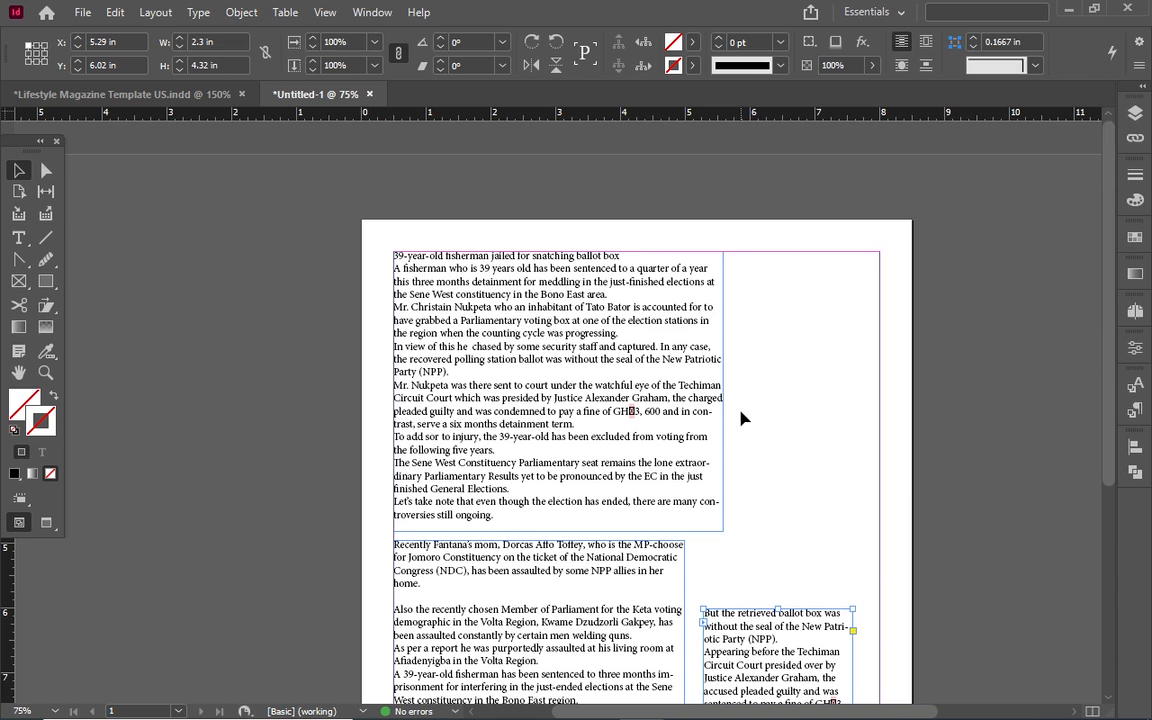
Step: Undo the three text frames and discard the loaded Fisherman text, clearing the page
key("ctrl+z")
key("ctrl+z")
key("ctrl+z")
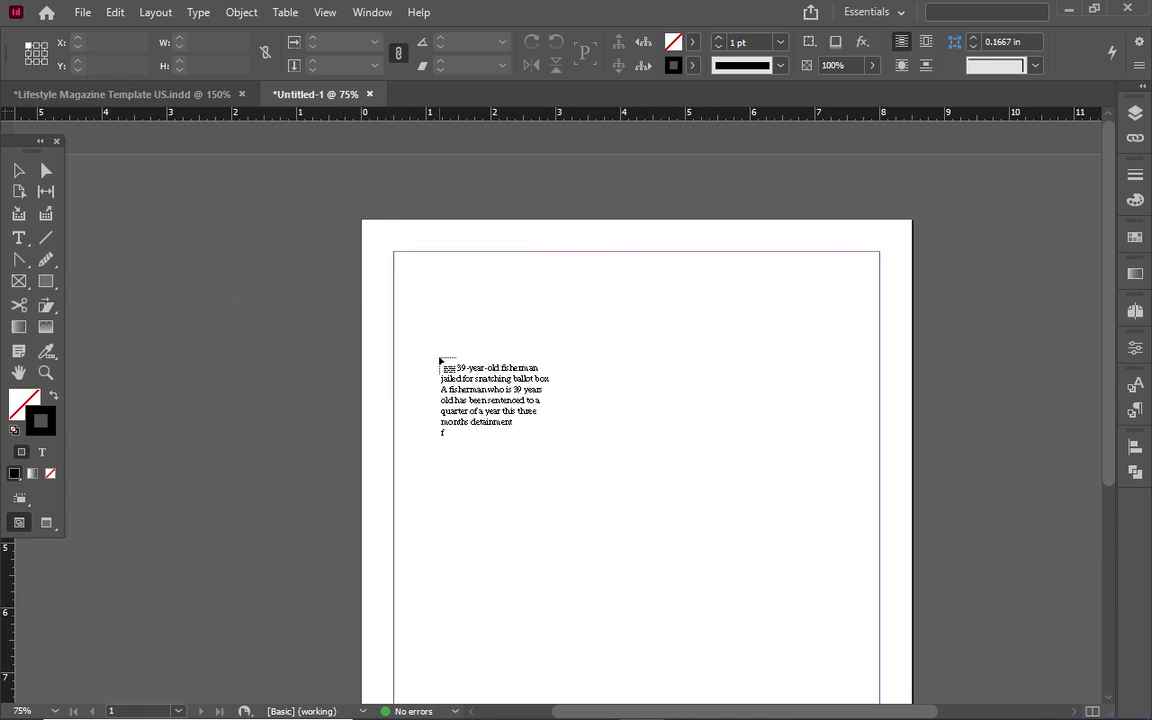
key("Escape")
key("ctrl+z")
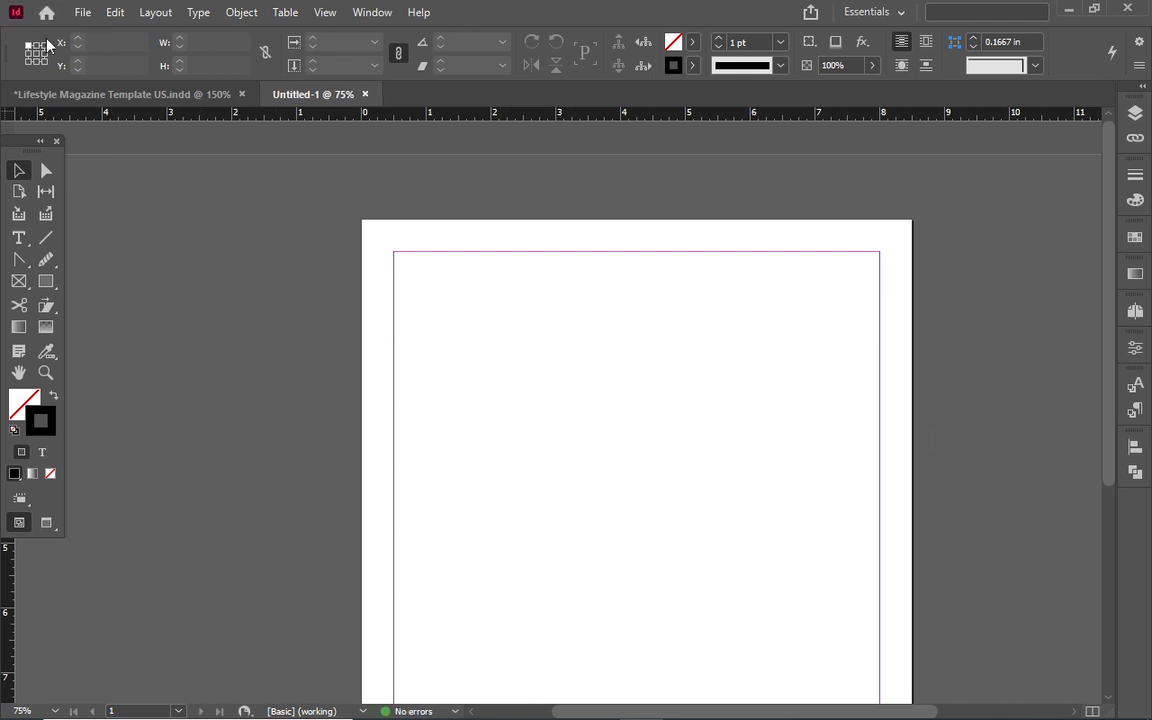
Step: Place the Fisherman document again with the same import options, in a frame about 5.73 by 5.12 in near the page's upper-left margin corner
left_click(82, 12)
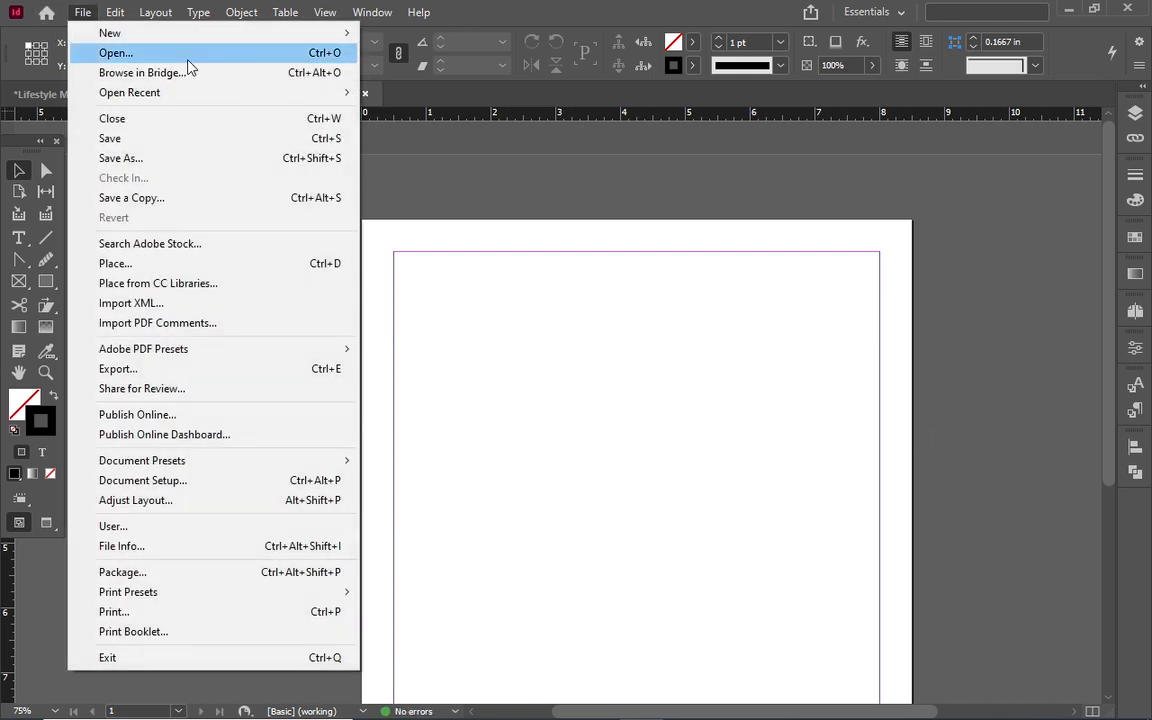
left_click(255, 264)
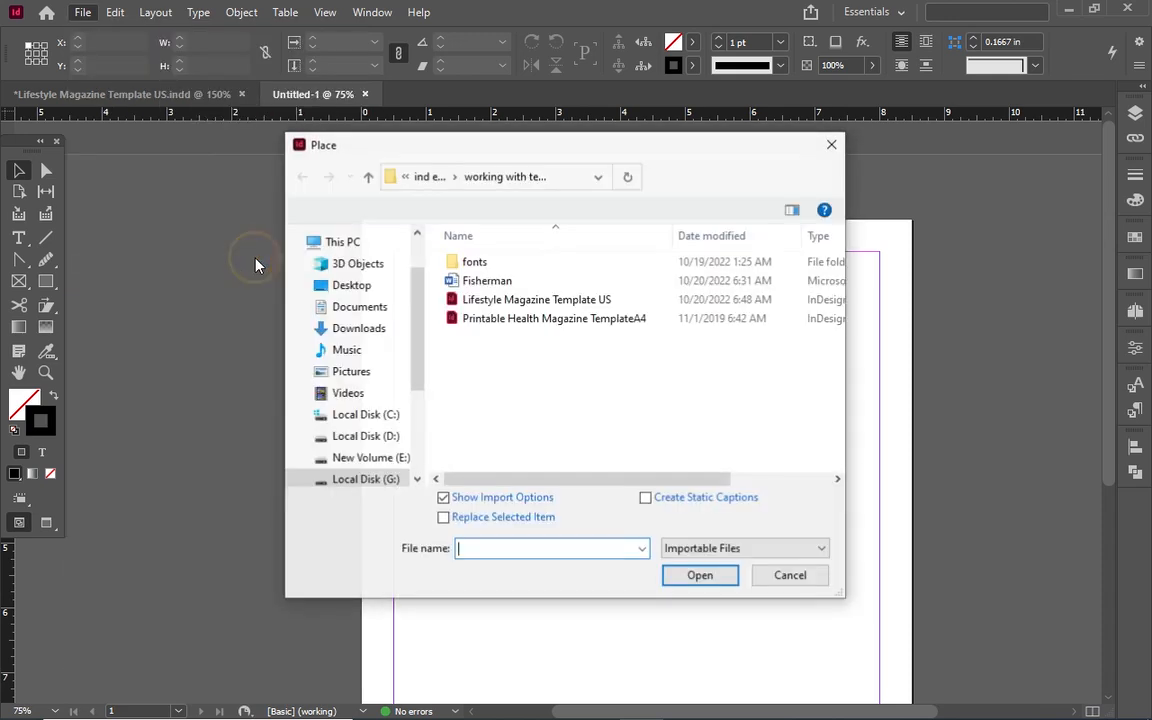
double_click(480, 281)
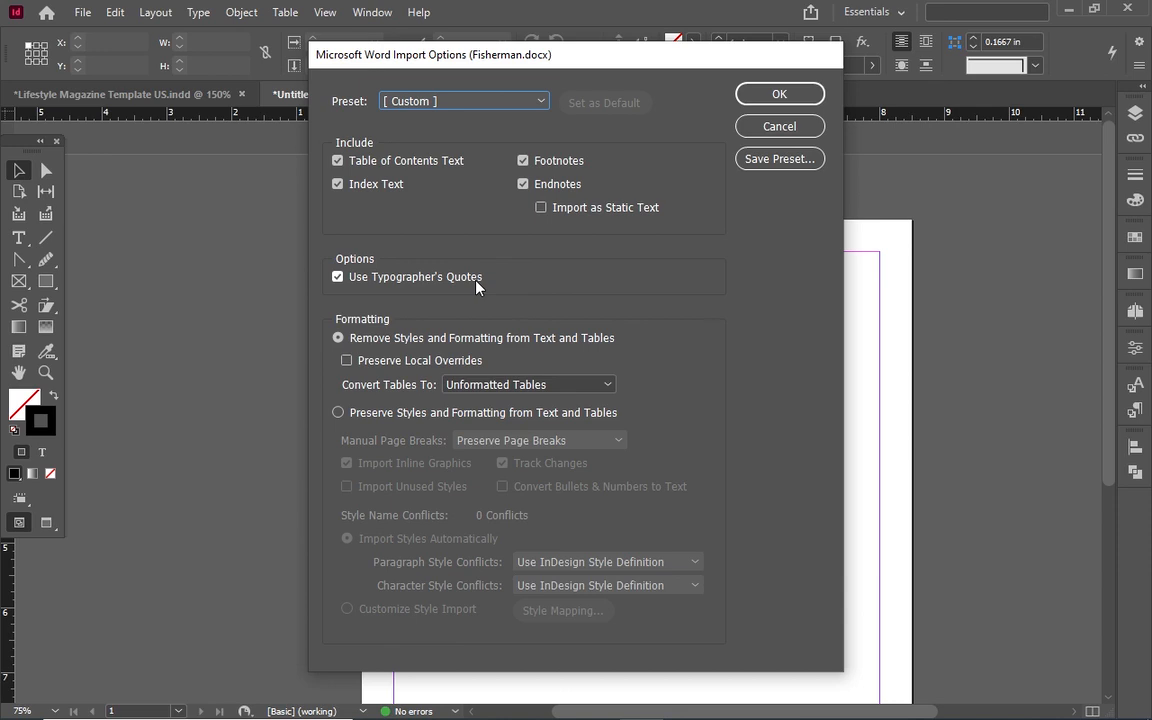
left_click(780, 95)
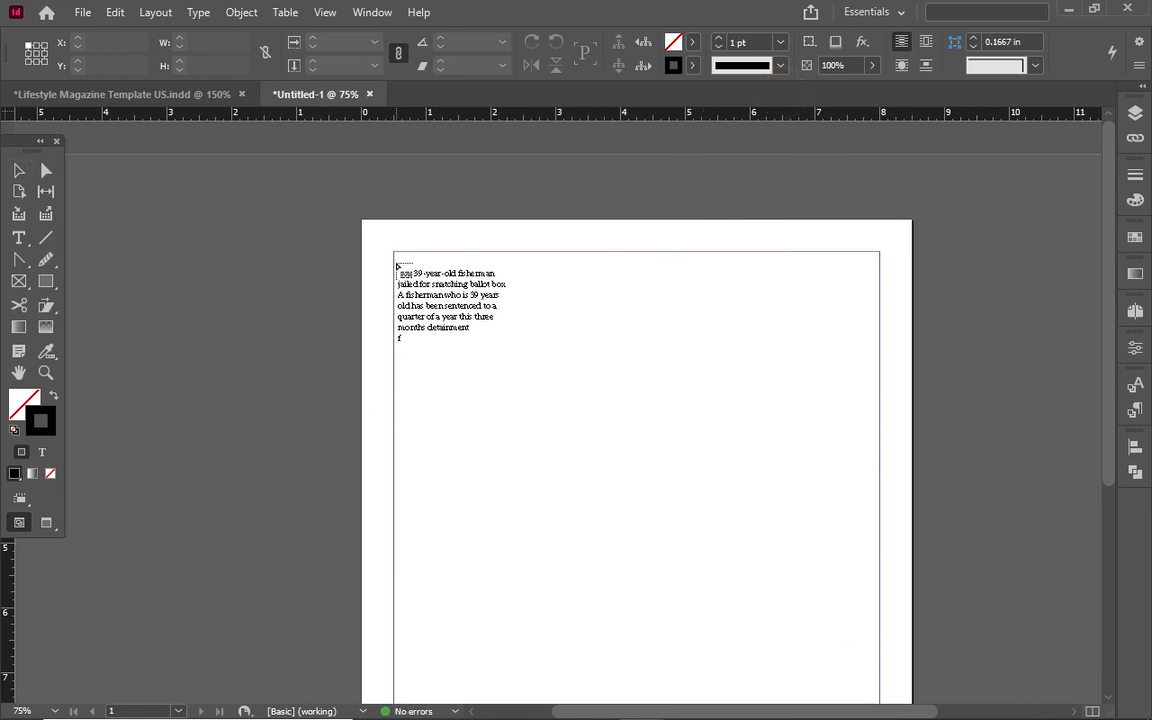
left_click_drag(397, 264, 764, 596)
scroll(685, 400, "down", 3)
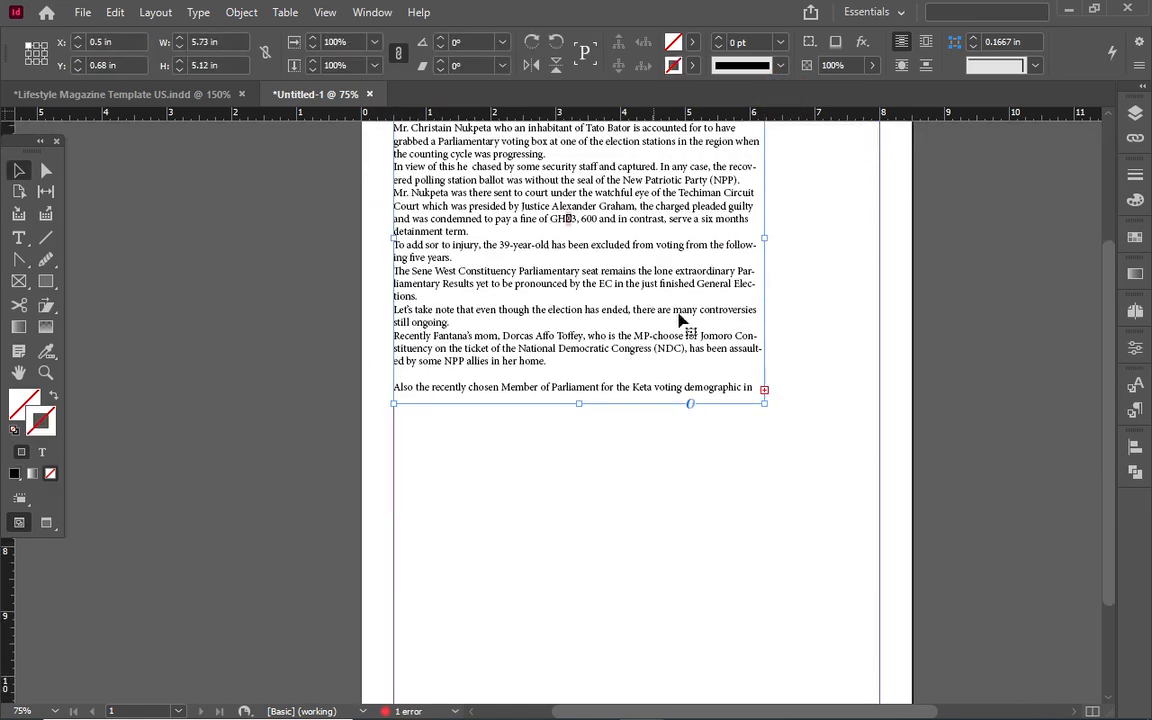
Step: Flow the overset Fisherman text into a linked frame about 7.2 by 4.2 in below the first frame
left_click(764, 390)
scroll(759, 386, "down", 2)
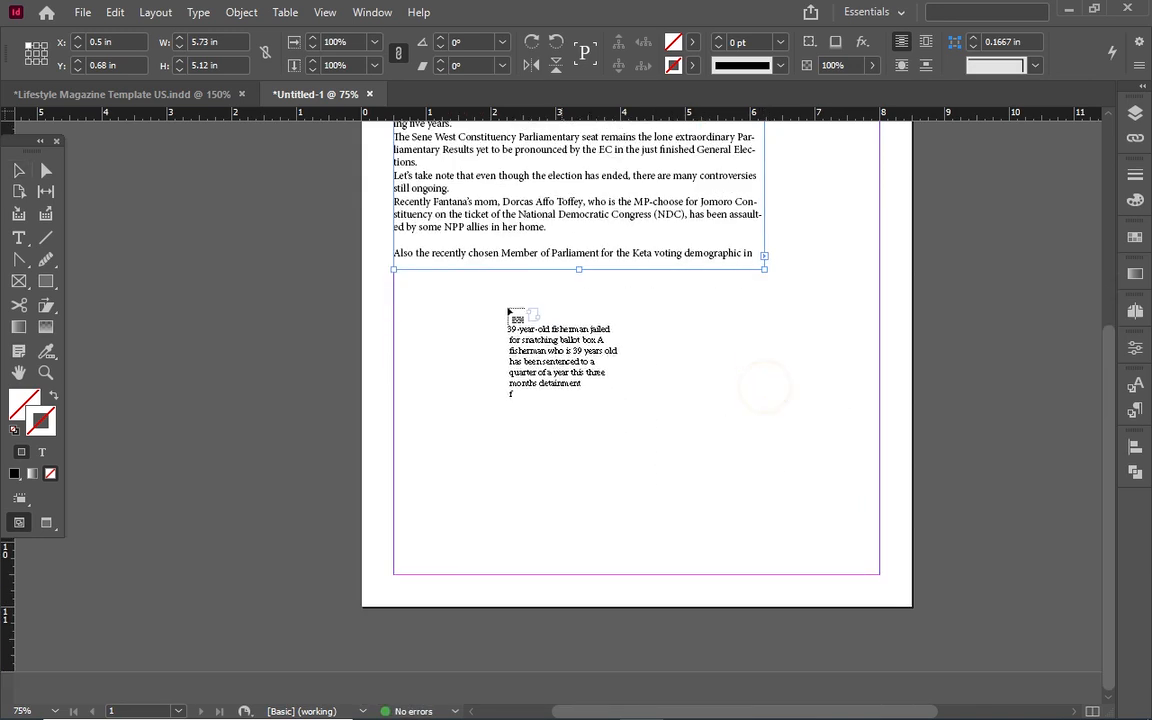
left_click_drag(405, 288, 870, 553)
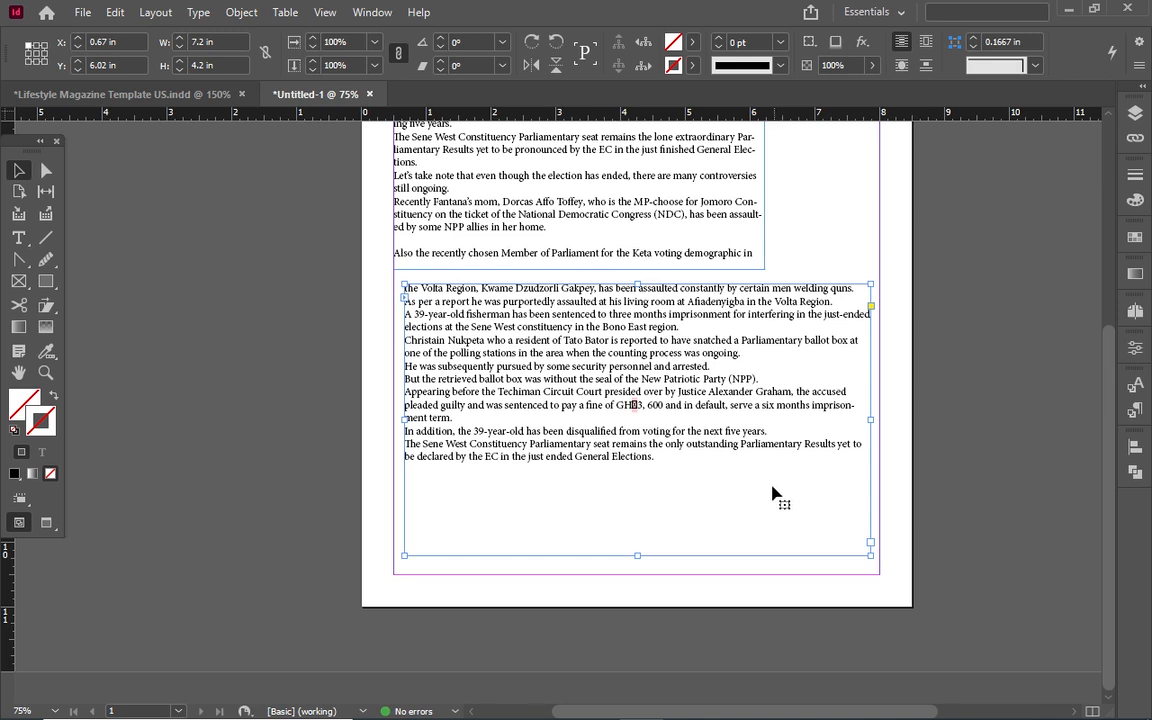
Step: Undo both linked text frames, keeping the Fisherman text loaded for placing
key("ctrl+z")
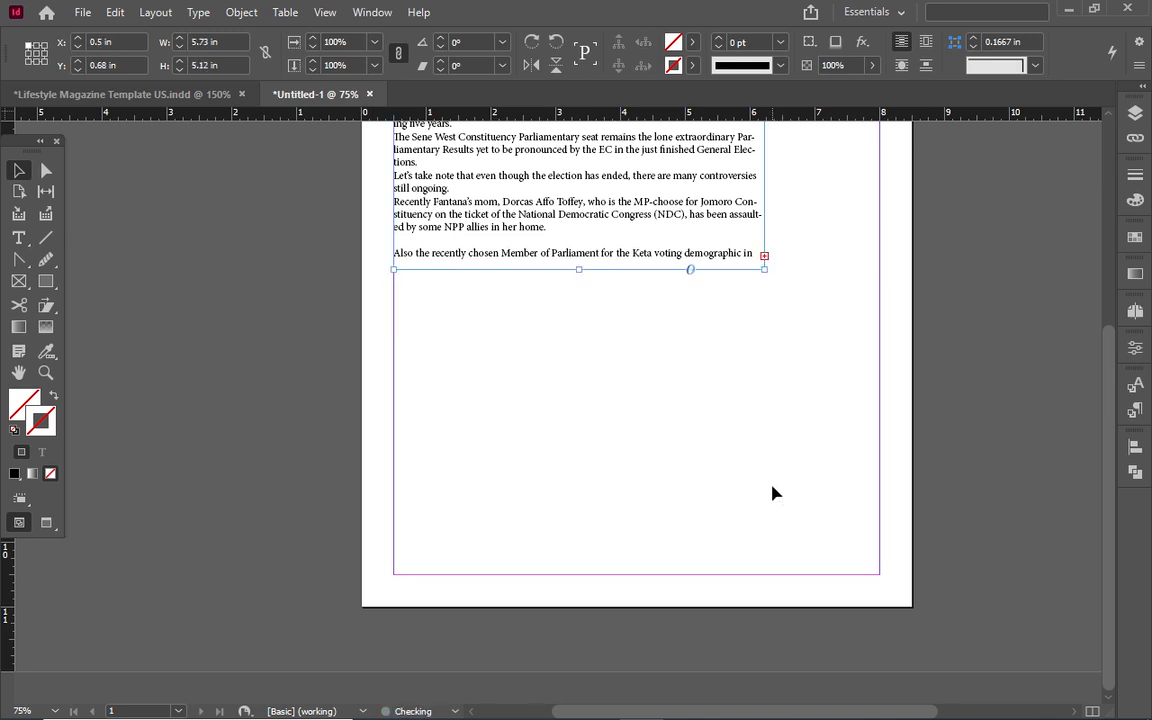
key("ctrl+z")
scroll(774, 489, "up", 5)
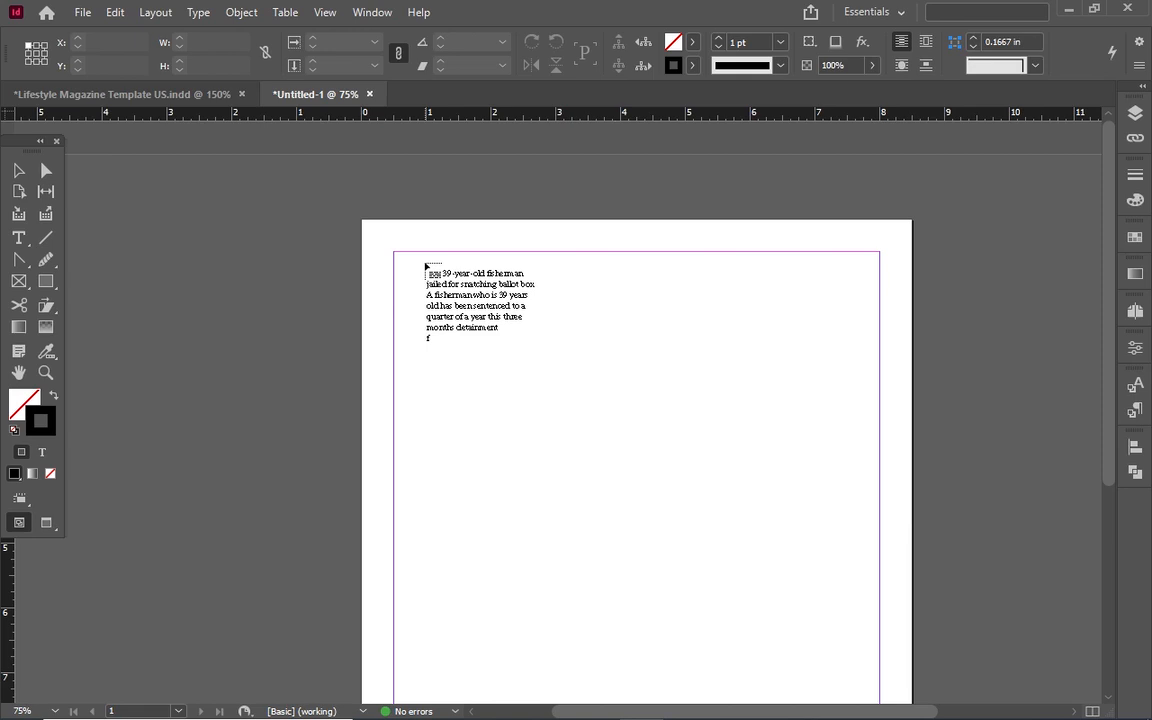
Step: Try placing the loaded text in a frame about 7.3 by 4.44 in just inside the page's upper margin
left_click_drag(402, 262, 875, 546)
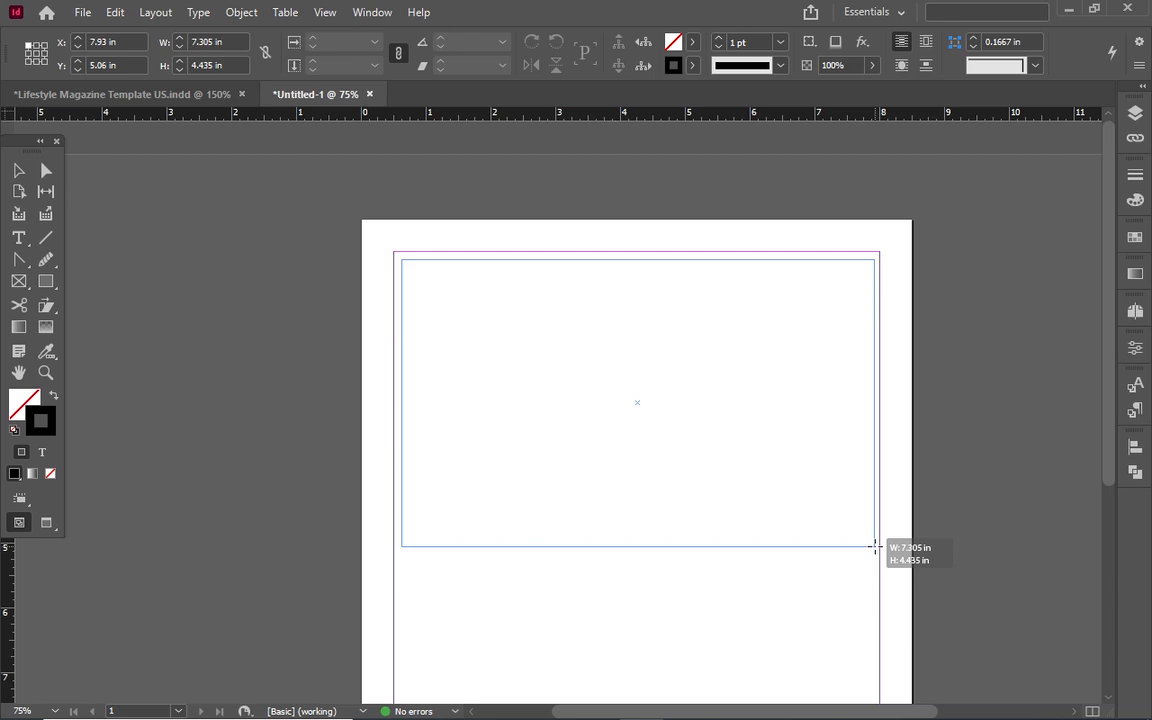
left_click_drag(875, 546, 870, 545)
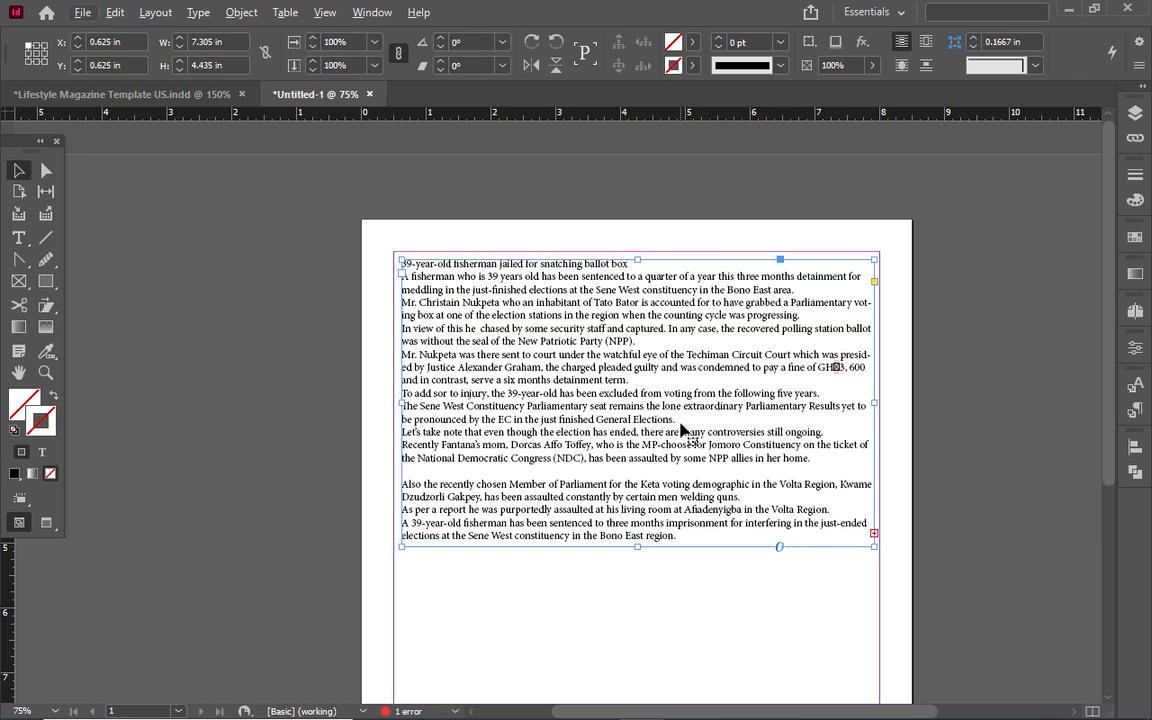
key("ctrl+z")
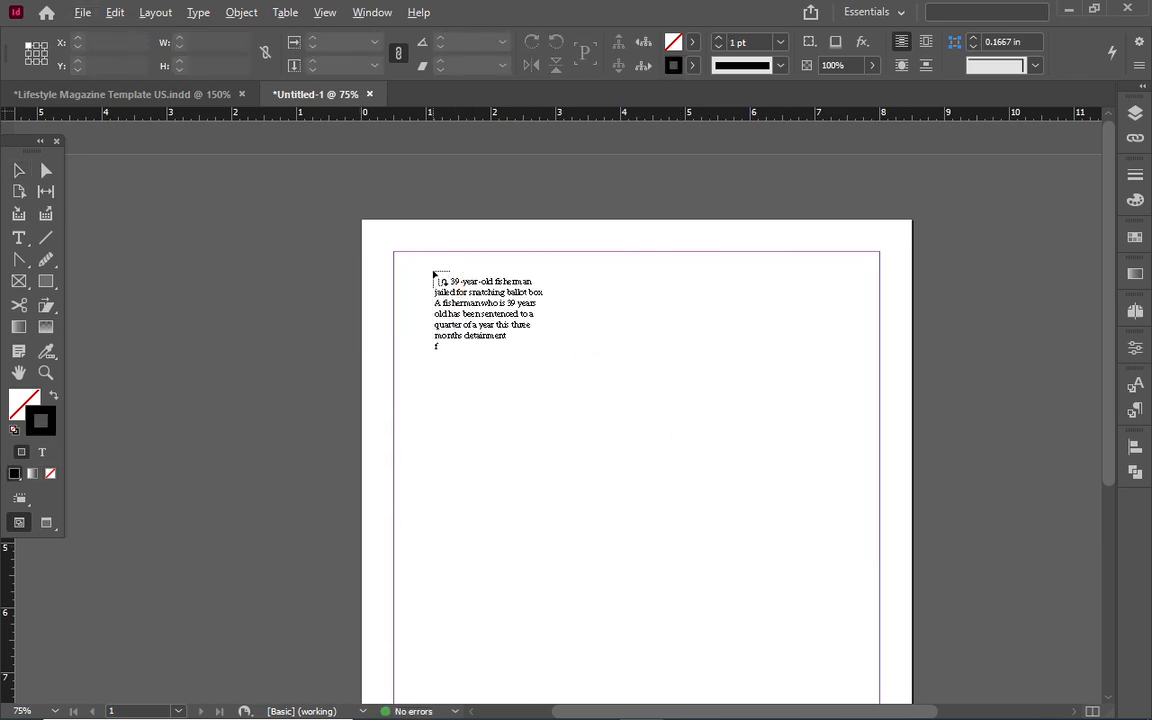
Step: Place the text with semi-autoflow in a wide frame at the page's top margin, keeping the remaining text loaded
left_click_drag(409, 253, 838, 497)
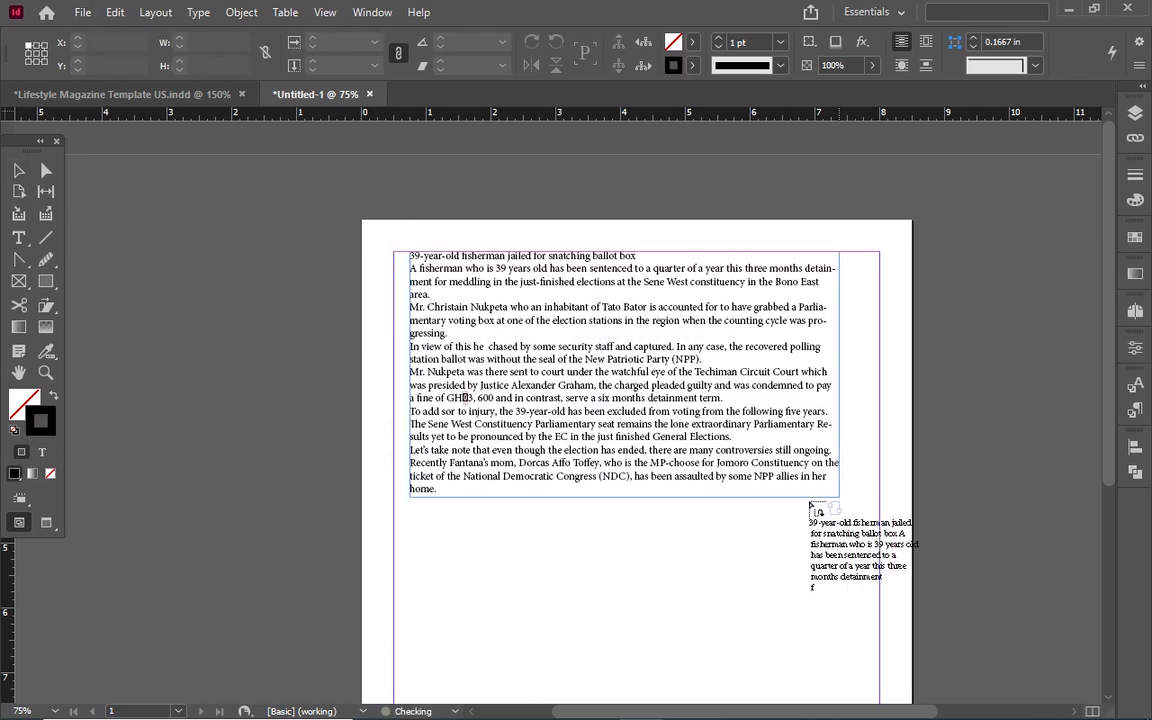
key("ctrl+minus")
key("ctrl+minus")
key("ctrl+minus")
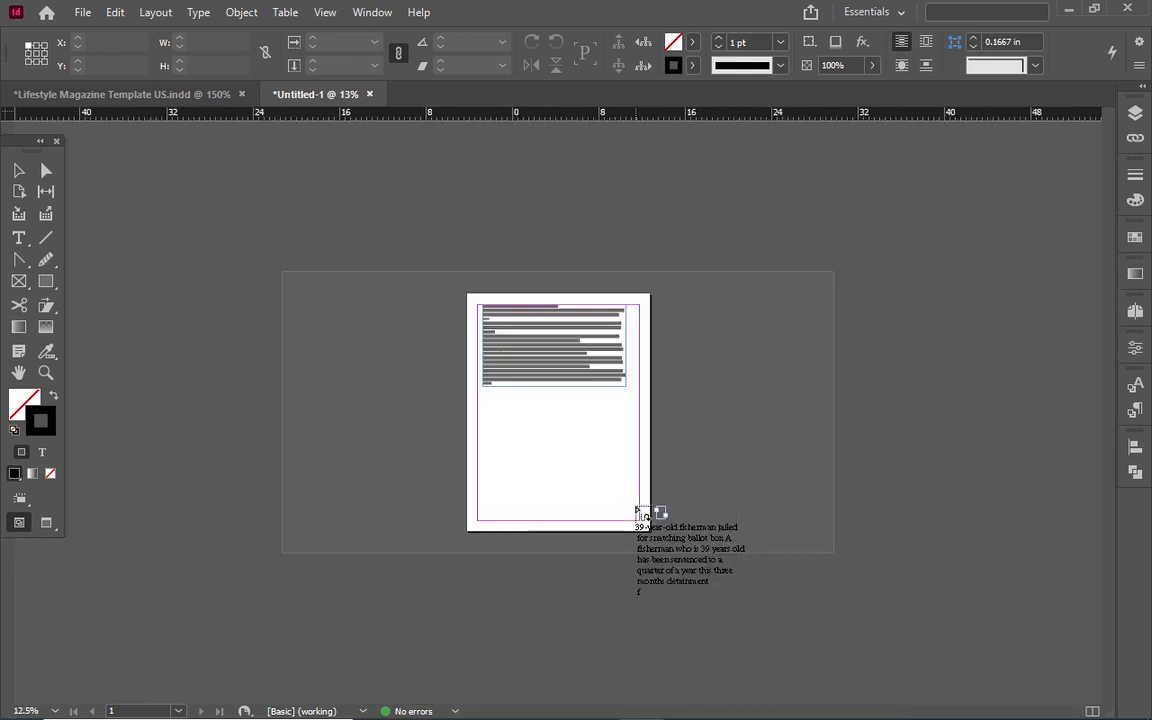
key("ctrl+equal")
key("ctrl+equal")
key("ctrl+equal")
key("ctrl+equal")
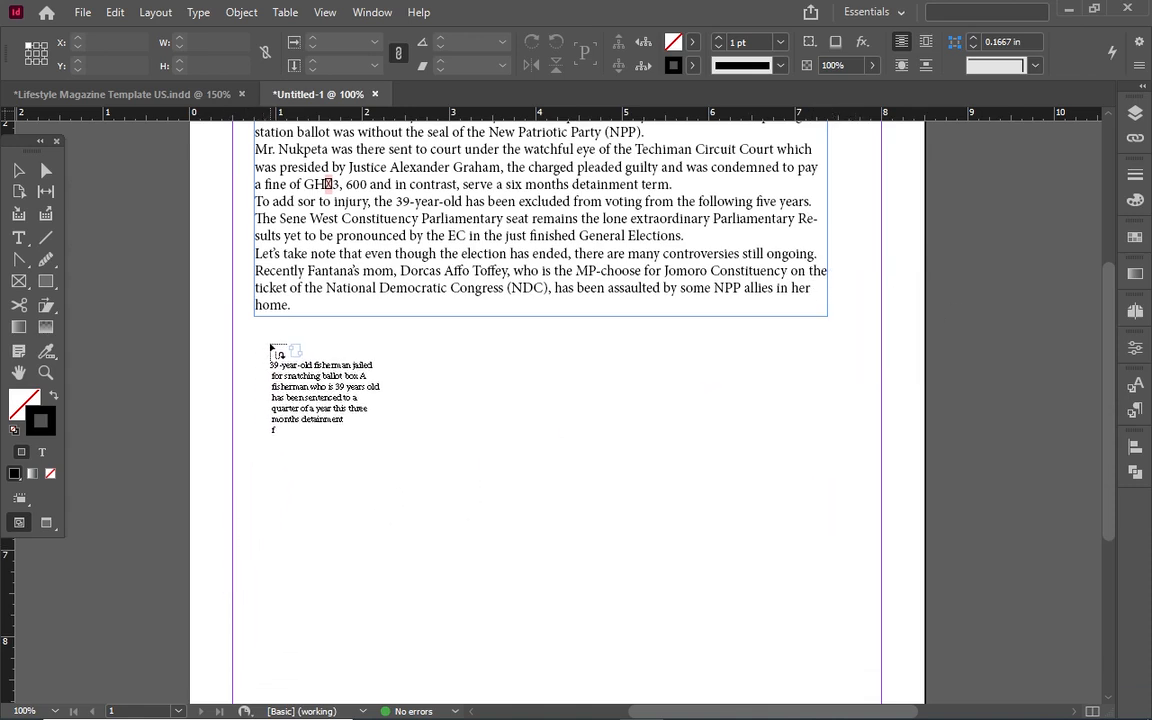
Step: Flow the remaining text into two more linked frames below, about 6.84 by 1.94 in and 7.25 by 3.77 in
left_click_drag(253, 333, 845, 499)
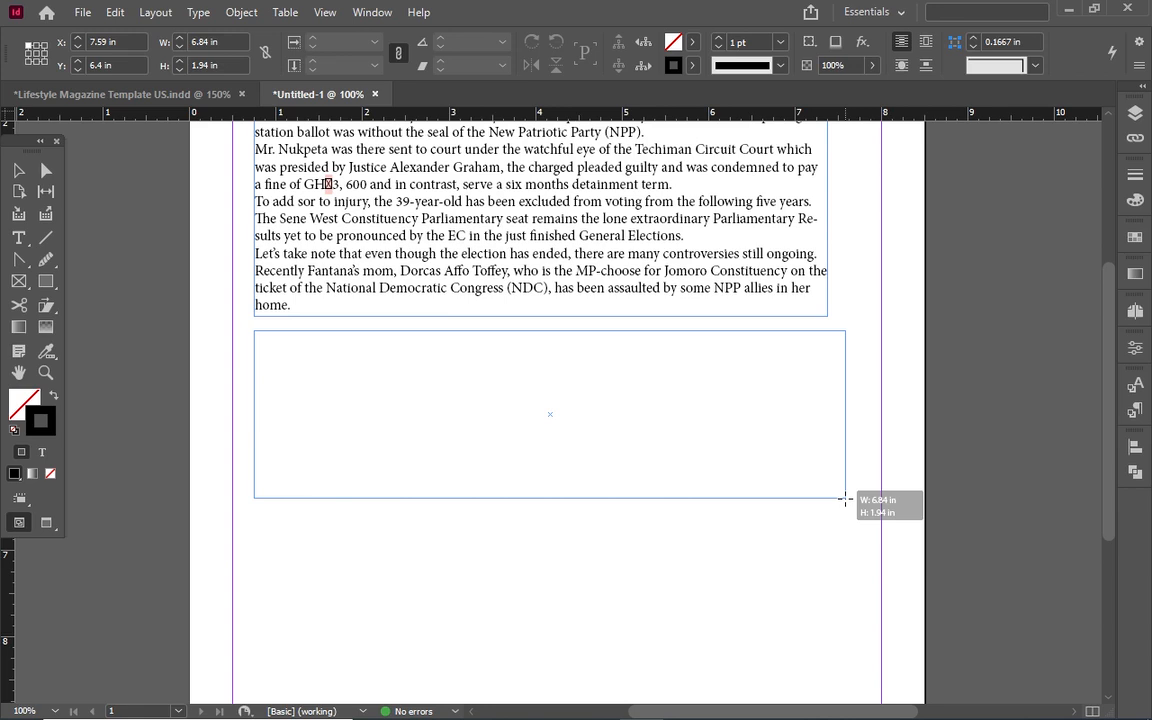
left_click_drag(845, 499, 845, 499)
scroll(524, 532, "down", 3)
scroll(470, 481, "up", 2)
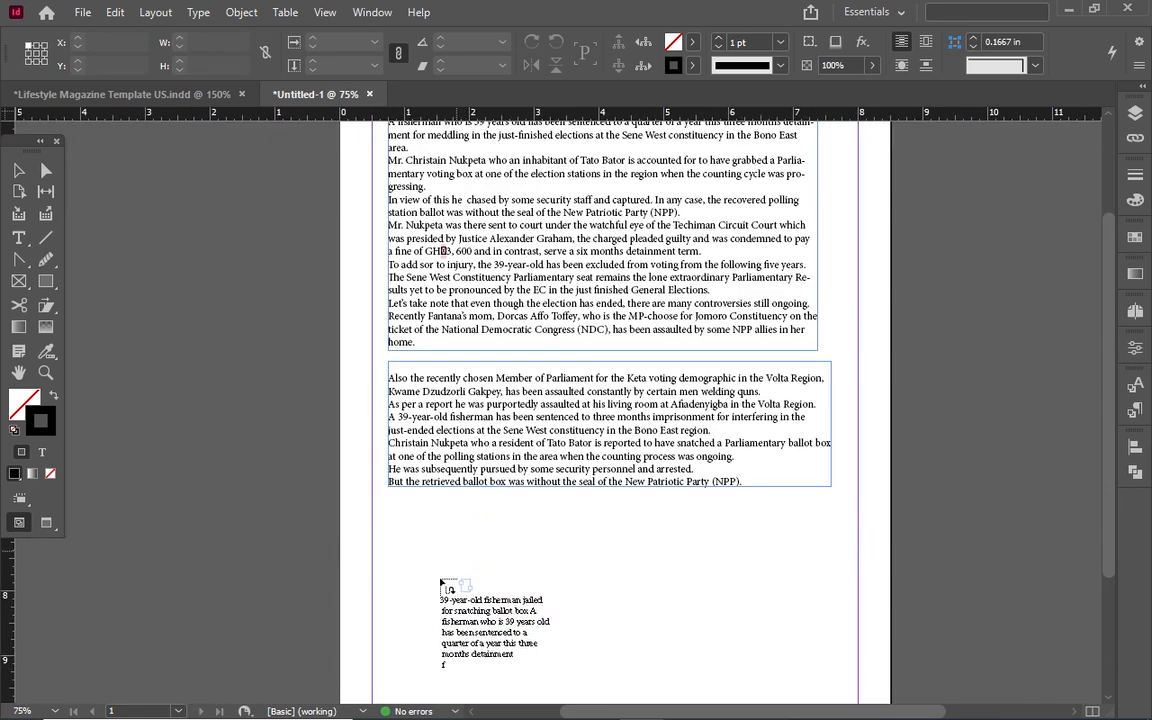
left_click_drag(380, 493, 849, 633)
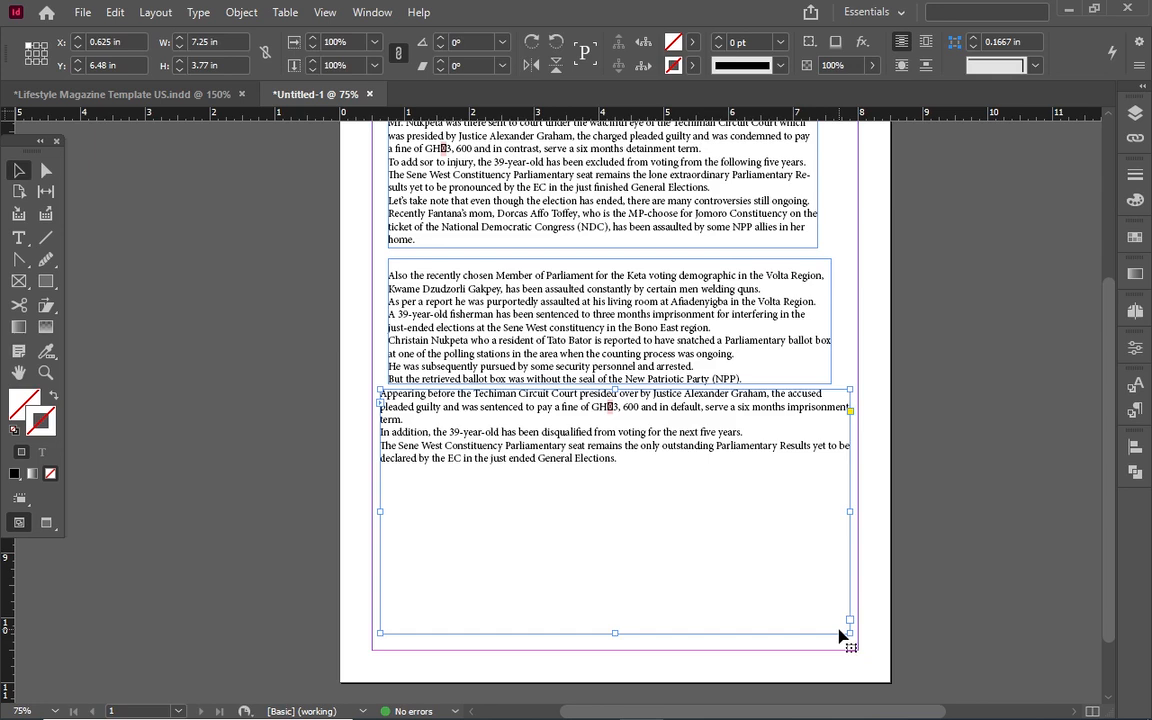
Step: Undo the three semi-autoflow frames to empty the page, keeping the story loaded
key("ctrl+z")
key("ctrl+z")
key("ctrl+z")
scroll(815, 628, "up", 3)
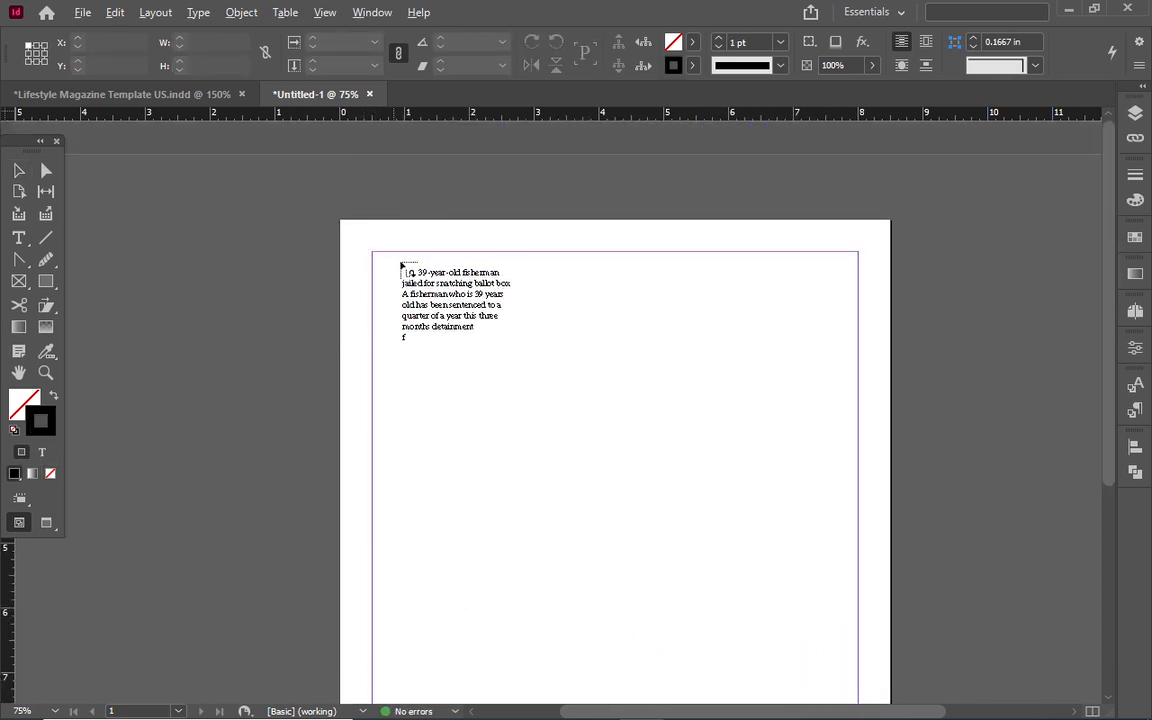
Step: Try semi-autoflowing the story through two wide stacked frames on the upper part of the page
left_click_drag(392, 262, 836, 433)
left_click_drag(397, 460, 831, 603)
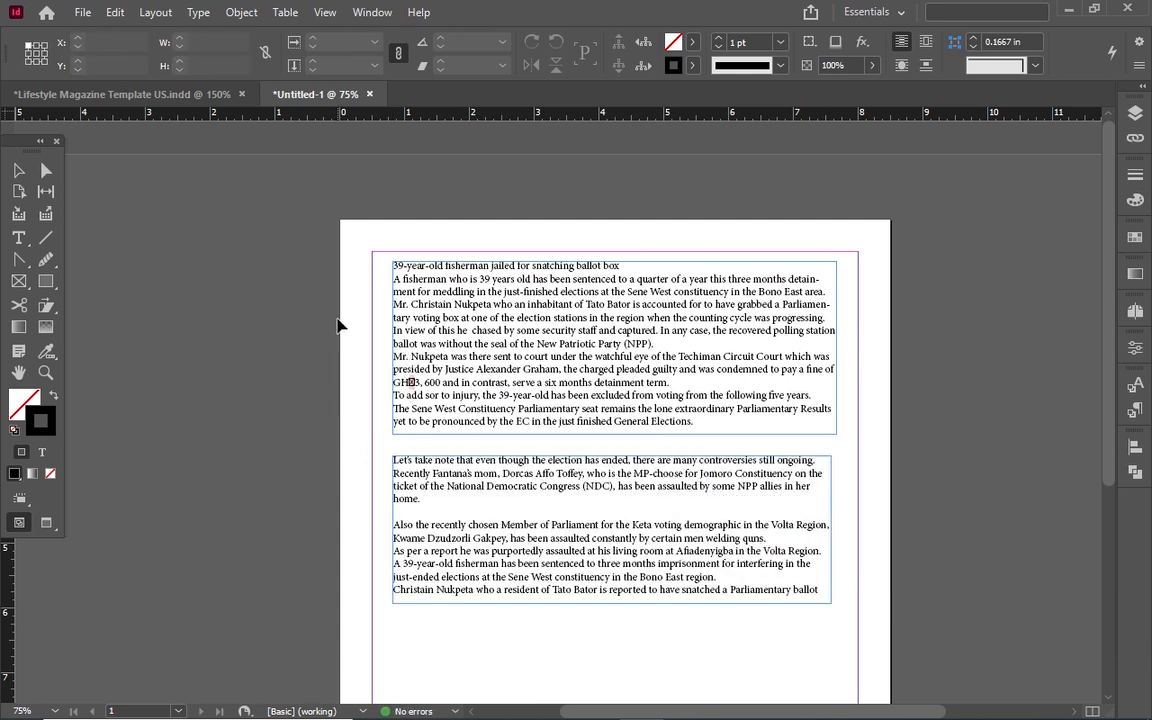
key("ctrl+z")
key("ctrl+z")
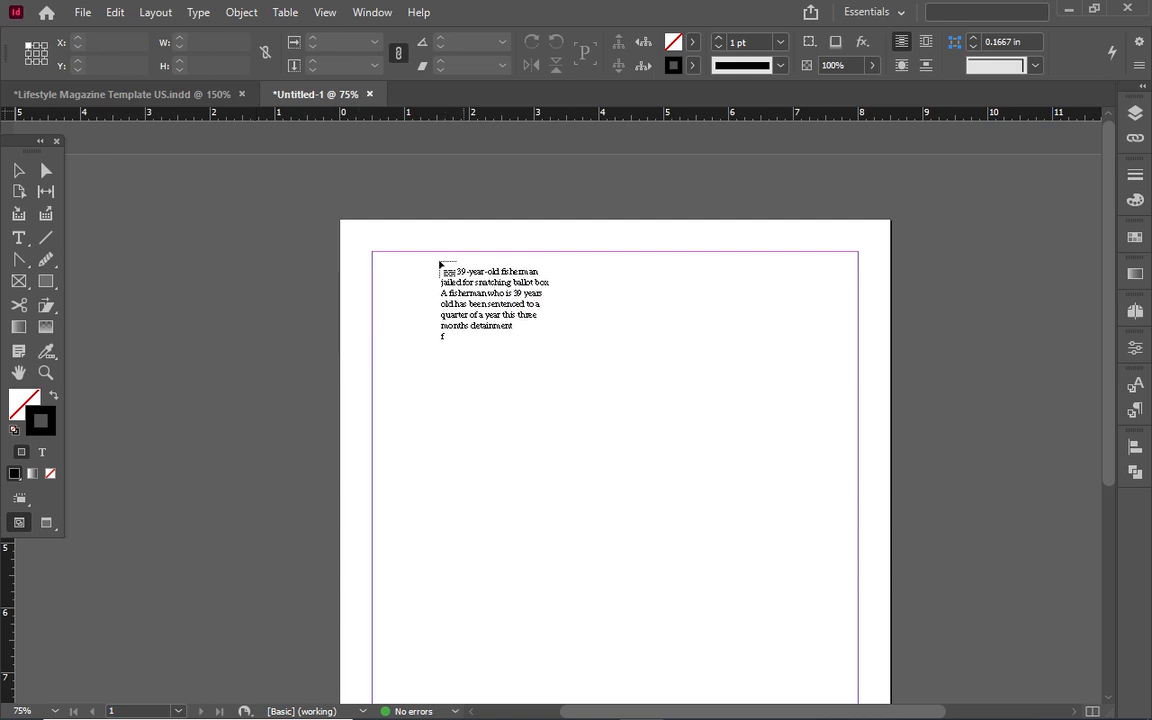
key("Escape")
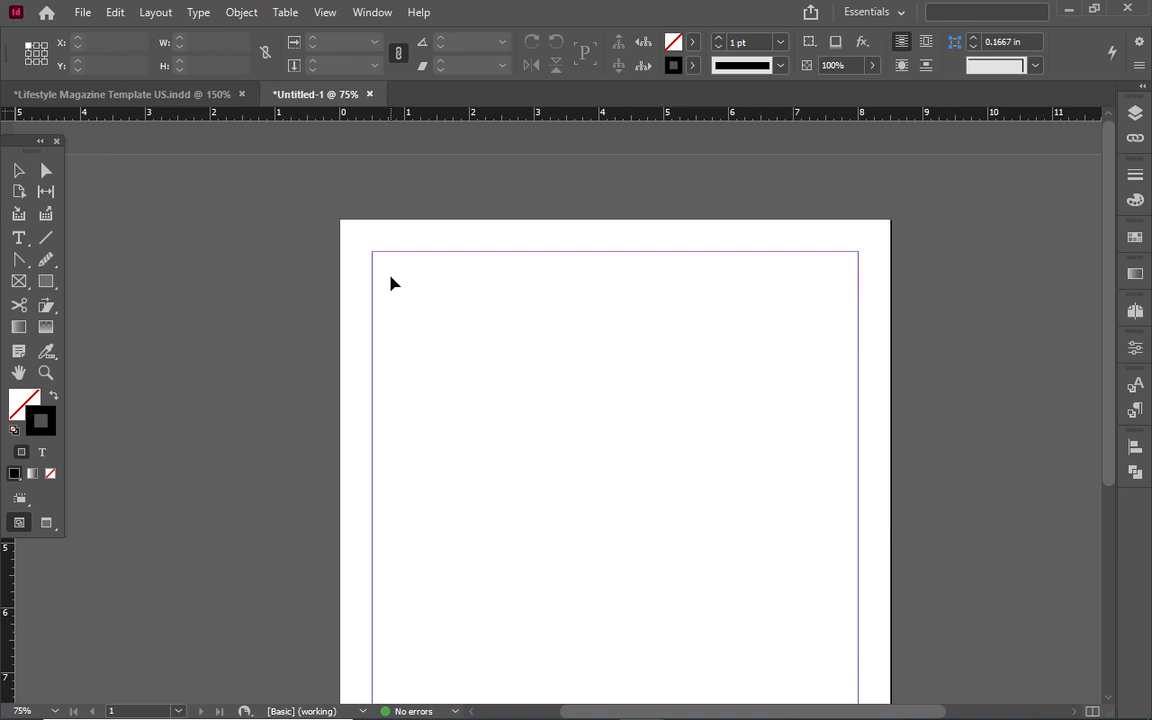
Step: Try placing the whole story in one frame about 7 by 9.26 in starting at the left margin
left_click_drag(373, 261, 858, 715)
left_click(758, 604)
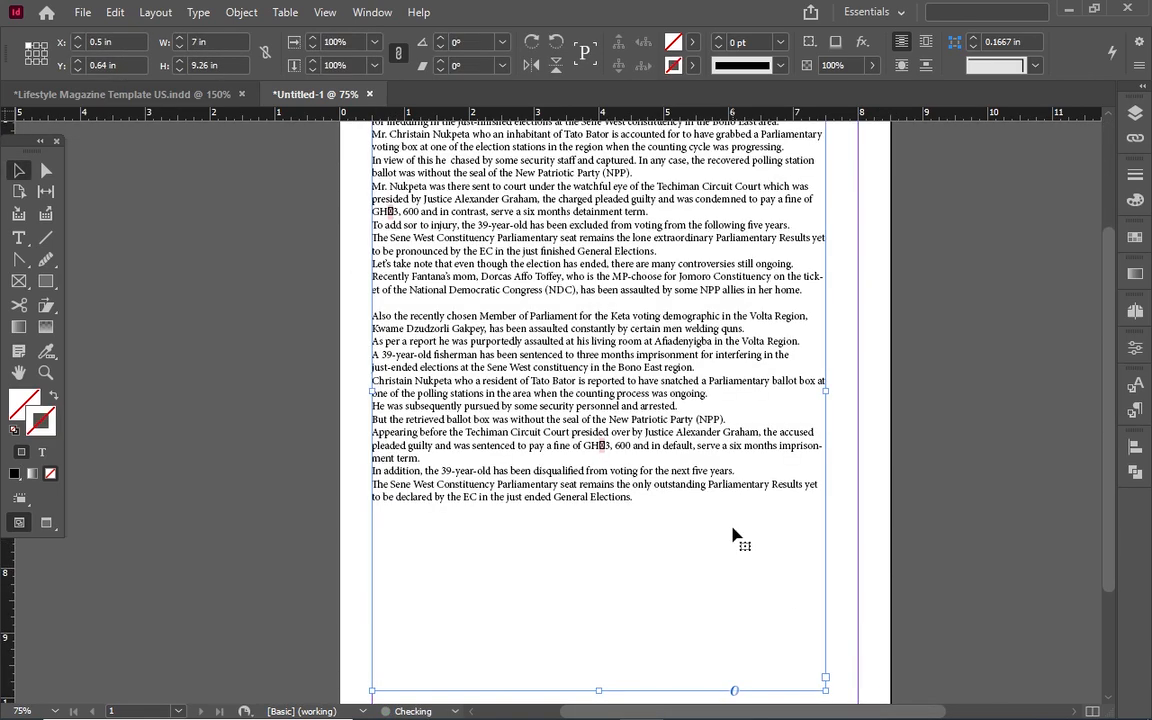
key("ctrl+z")
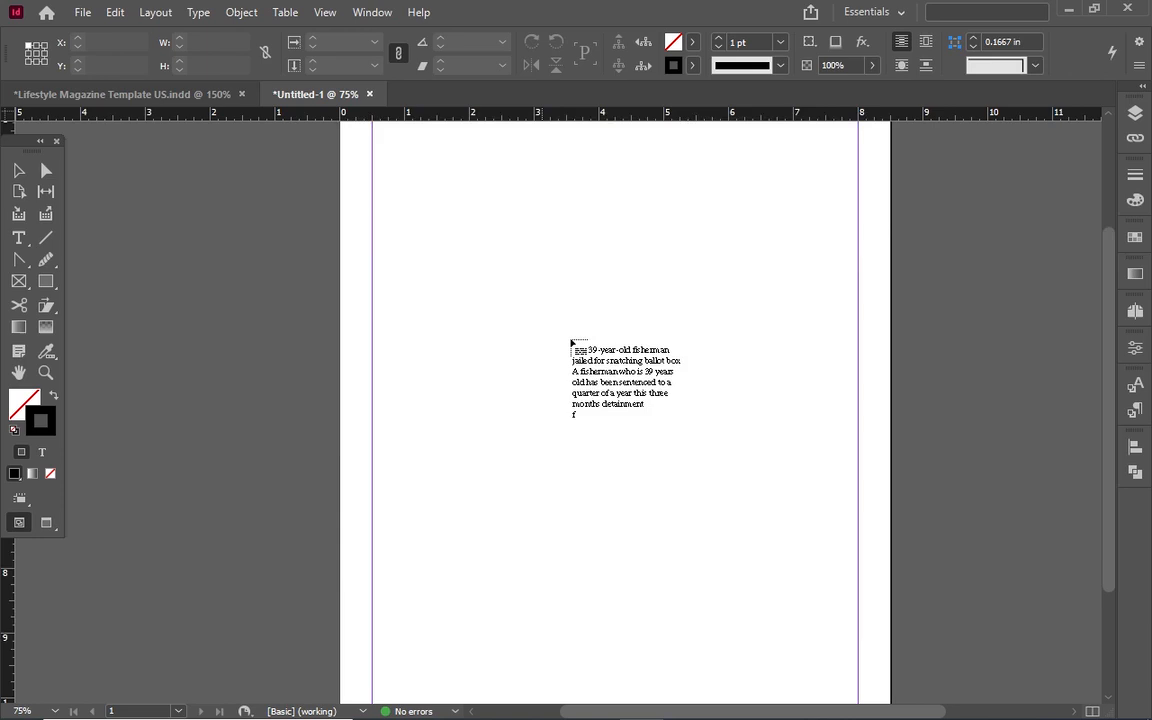
Step: Try placing the story in a frame at the upper-left margin corner and its overset text in a linked frame about 6.87 by 4.74 in below
scroll(500, 300, "up", 5)
left_click_drag(373, 253, 787, 578)
scroll(797, 472, "down", 2)
left_click(787, 468)
left_click(445, 508)
scroll(852, 602, "down", 2)
scroll(850, 600, "down", 2)
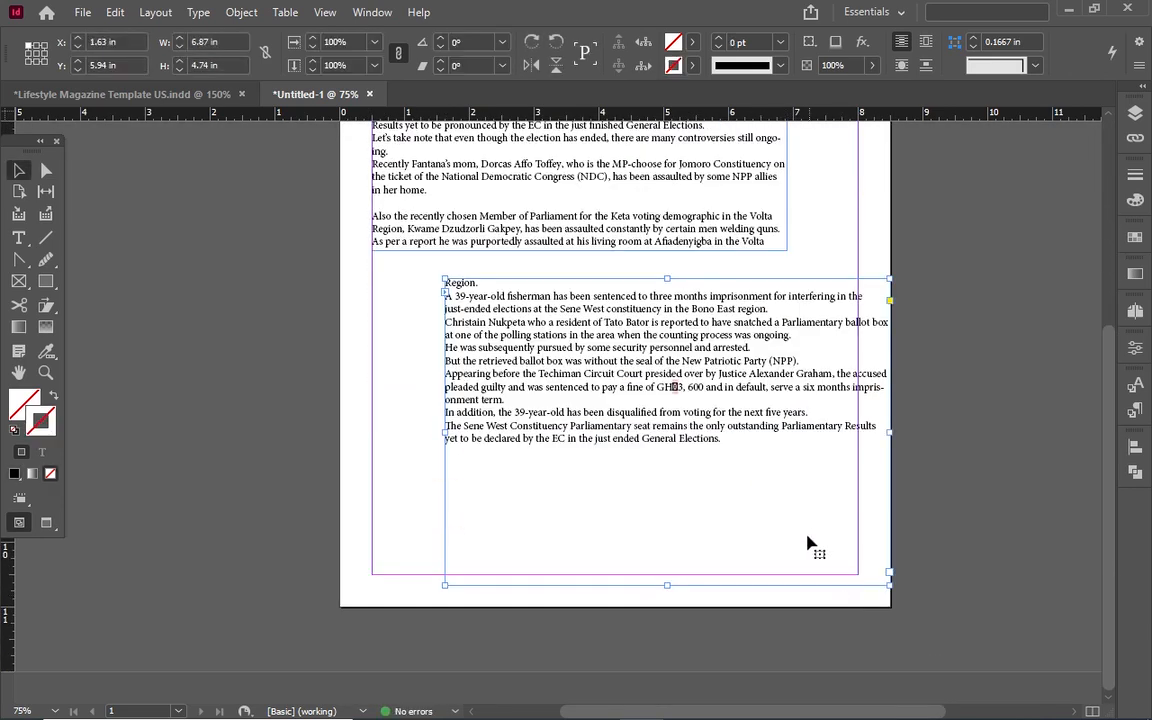
key("ctrl+z")
key("ctrl+z")
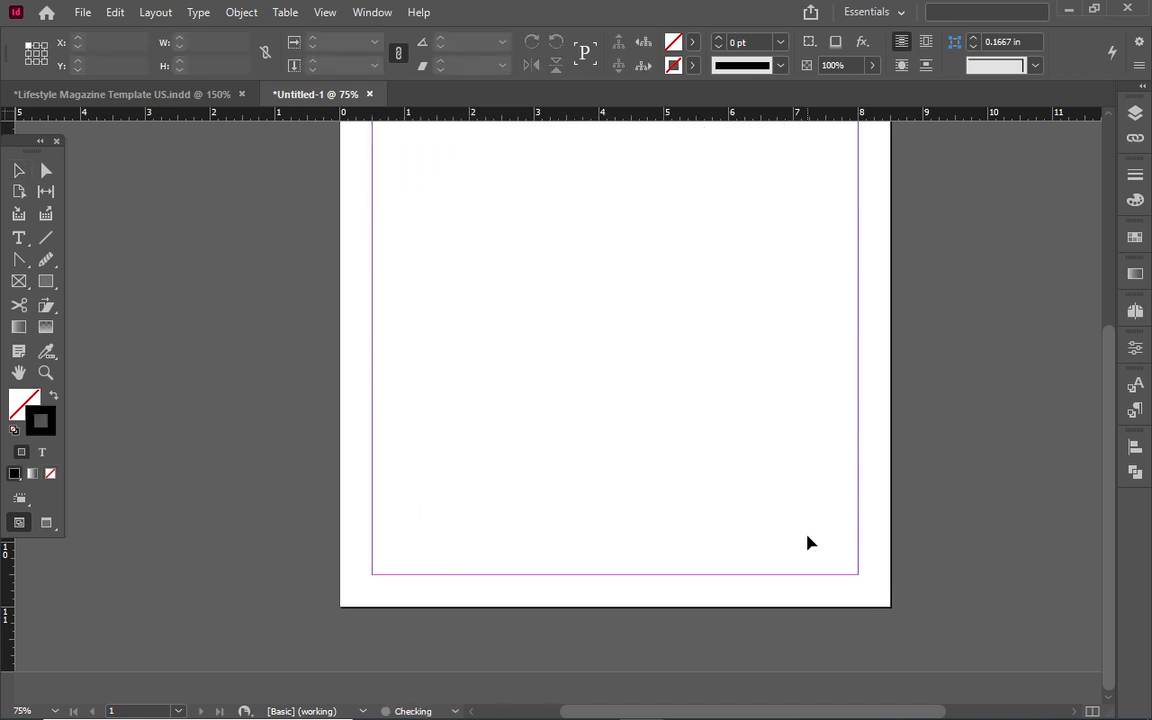
Step: Place the loaded Fisherman story in a 7.5 by 10 in frame filling the page margins and review its flow
scroll(700, 541, "up", 5)
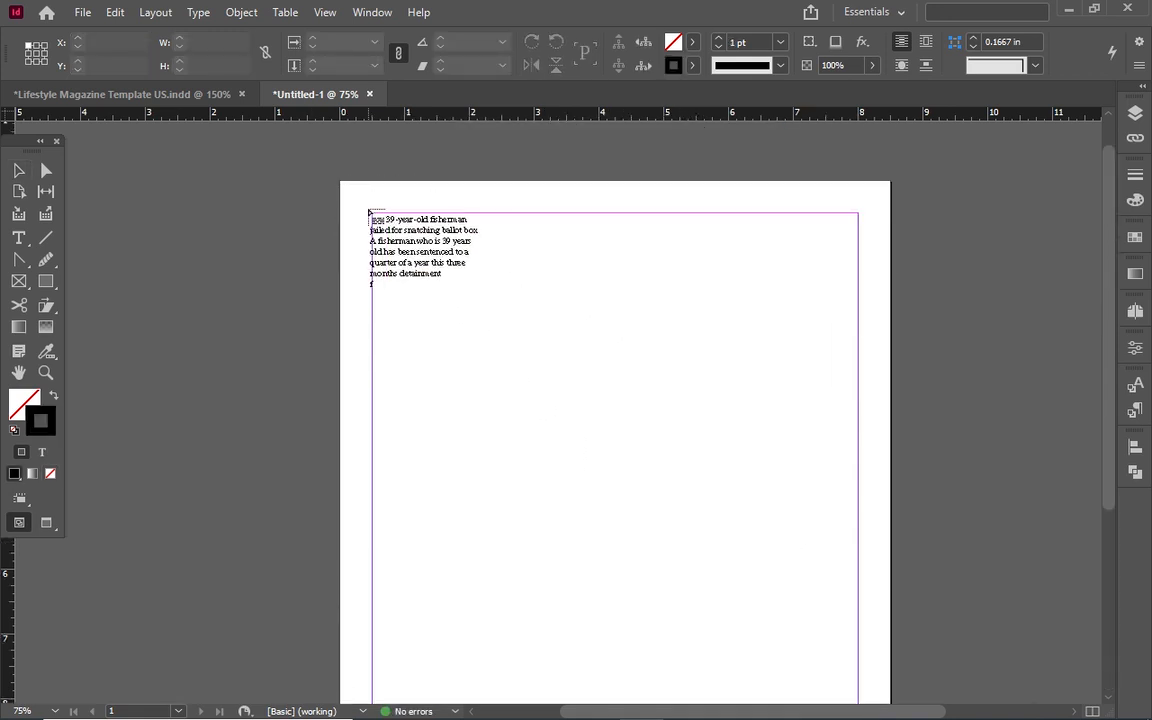
left_click_drag(368, 207, 858, 581)
scroll(858, 583, "up", 7)
scroll(858, 583, "down", 6)
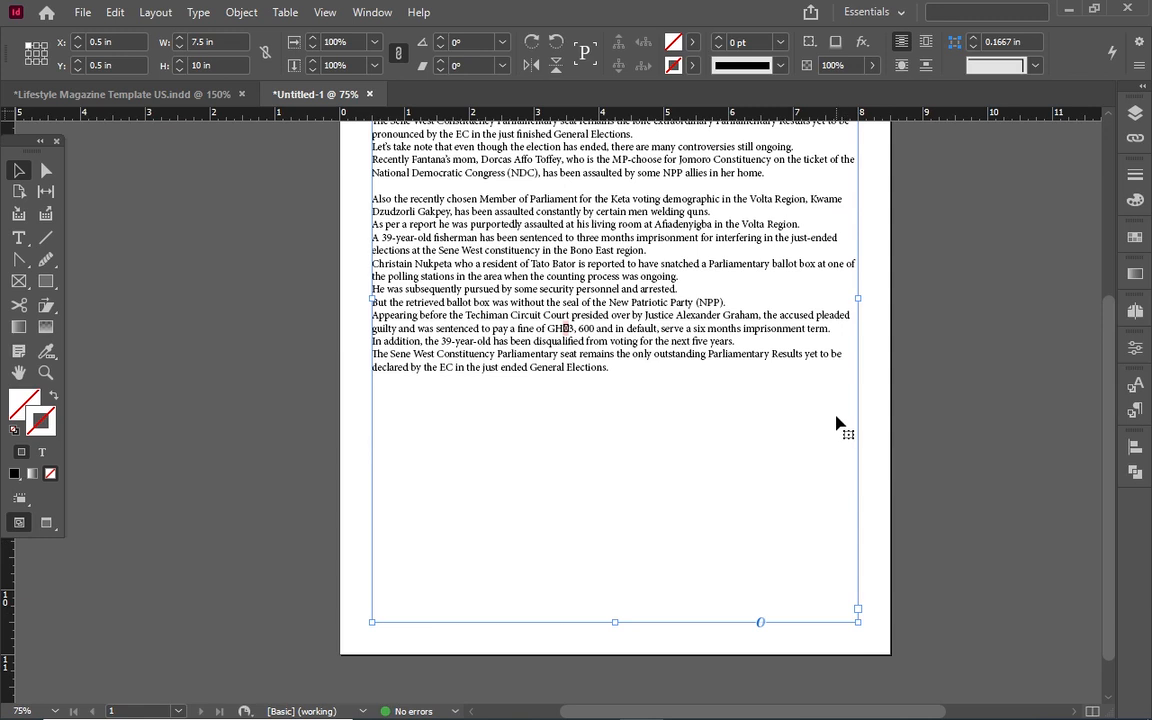
scroll(800, 400, "up", 4)
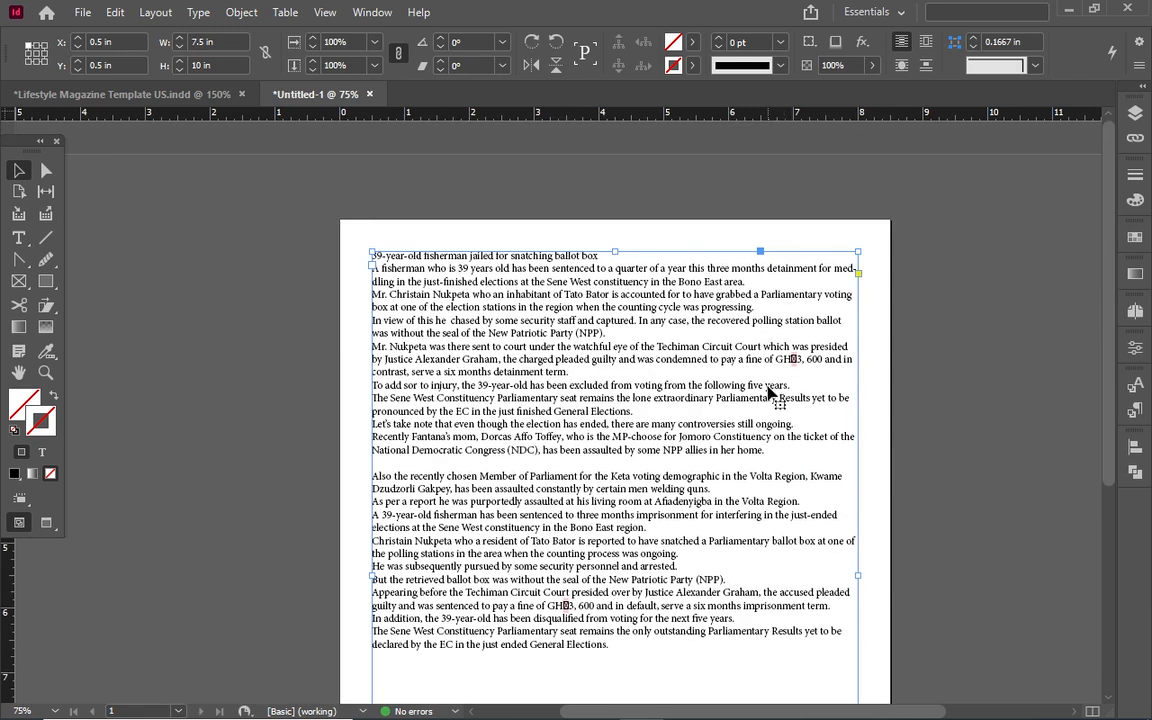
scroll(650, 452, "down", 4)
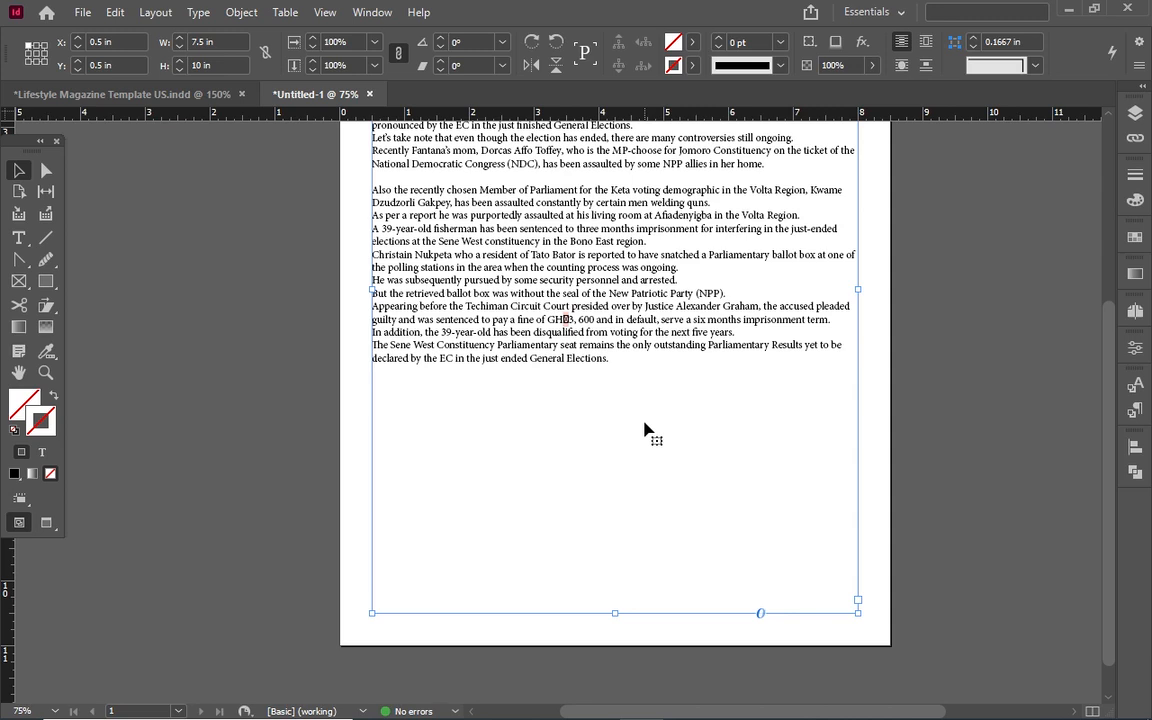
scroll(645, 430, "up", 5)
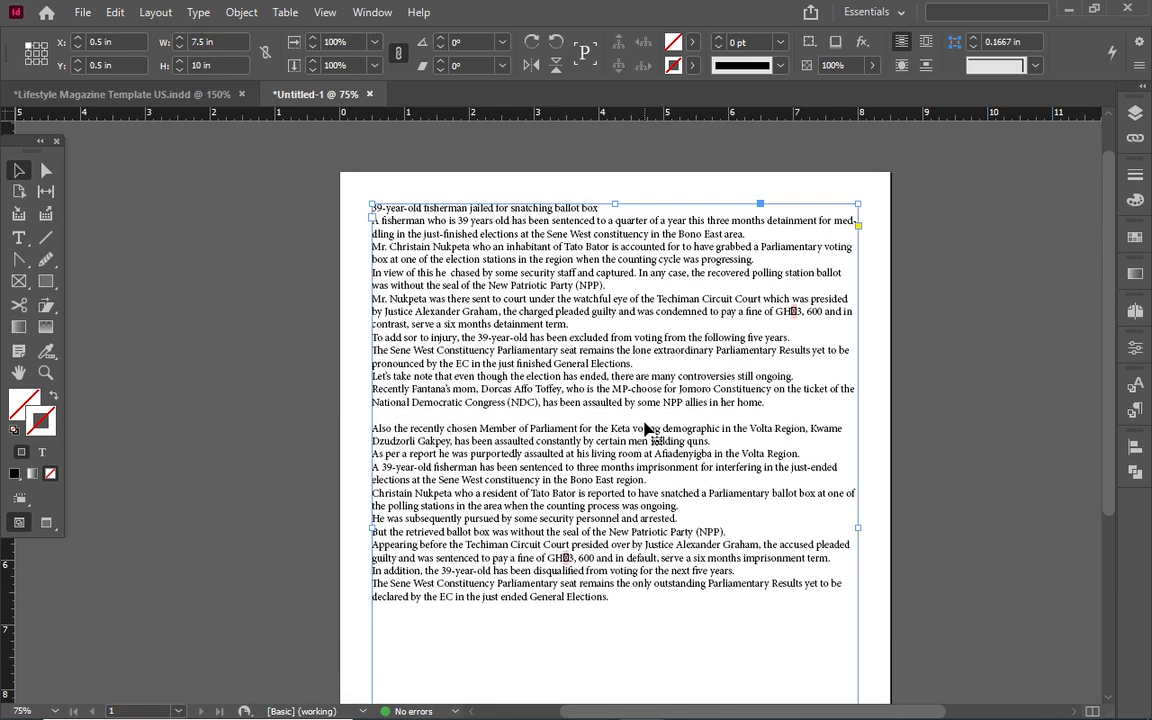
scroll(645, 430, "down", 6)
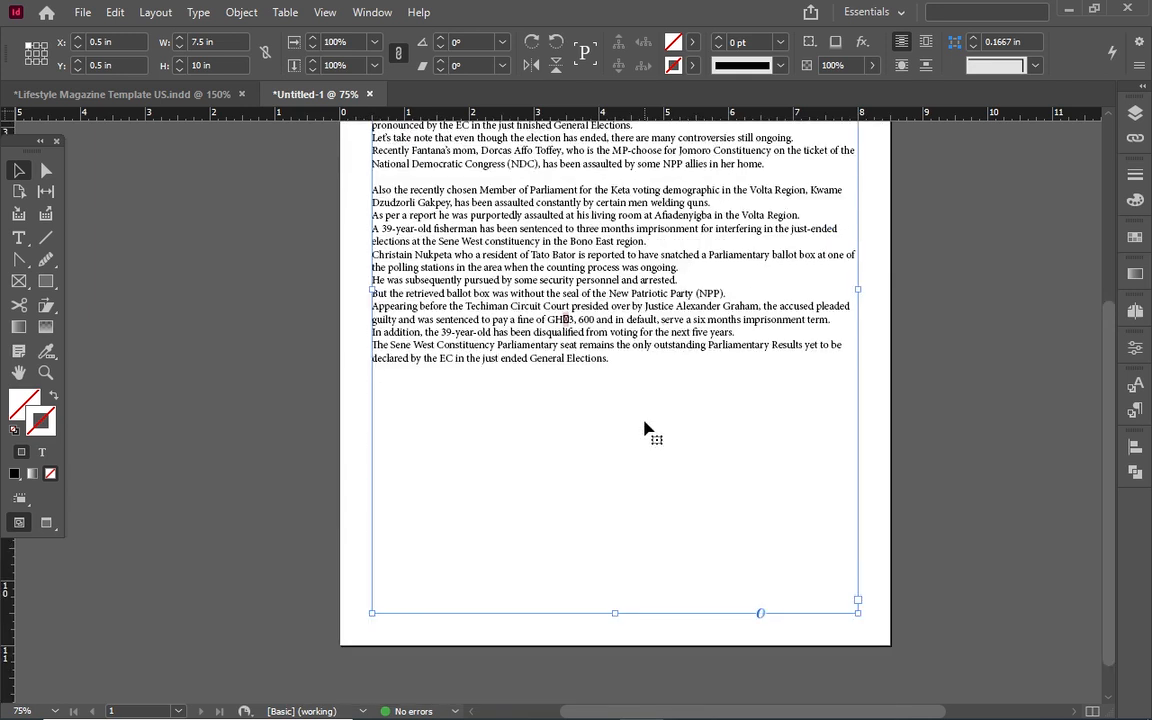
scroll(645, 432, "up", 6)
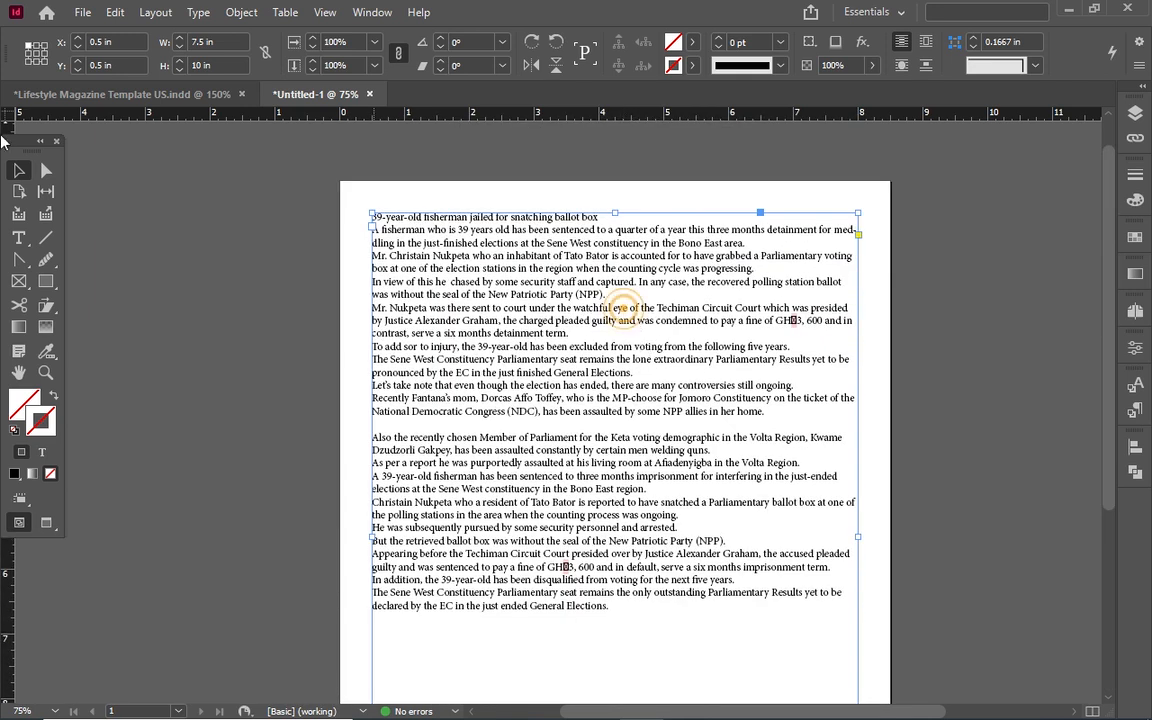
Step: Start editing the story's text with the insertion point in the line about being excluded from voting
triple_click(530, 385)
left_click(532, 386)
left_click(532, 386)
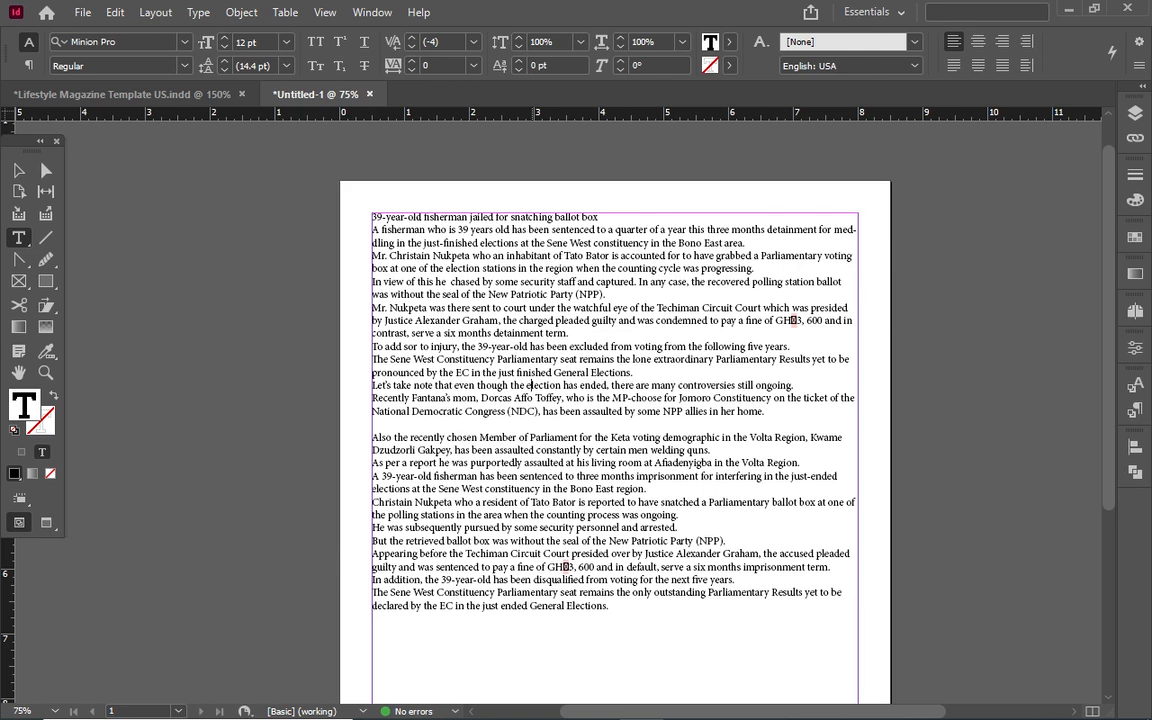
scroll(641, 430, "up", 1)
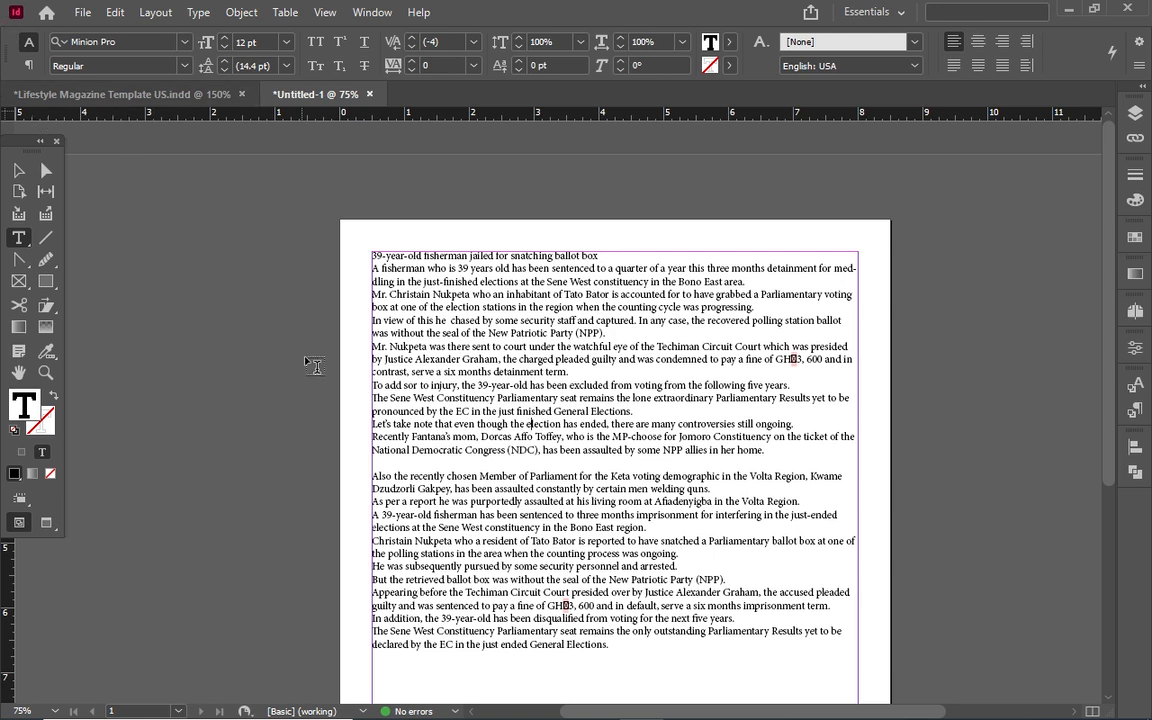
double_click(569, 398)
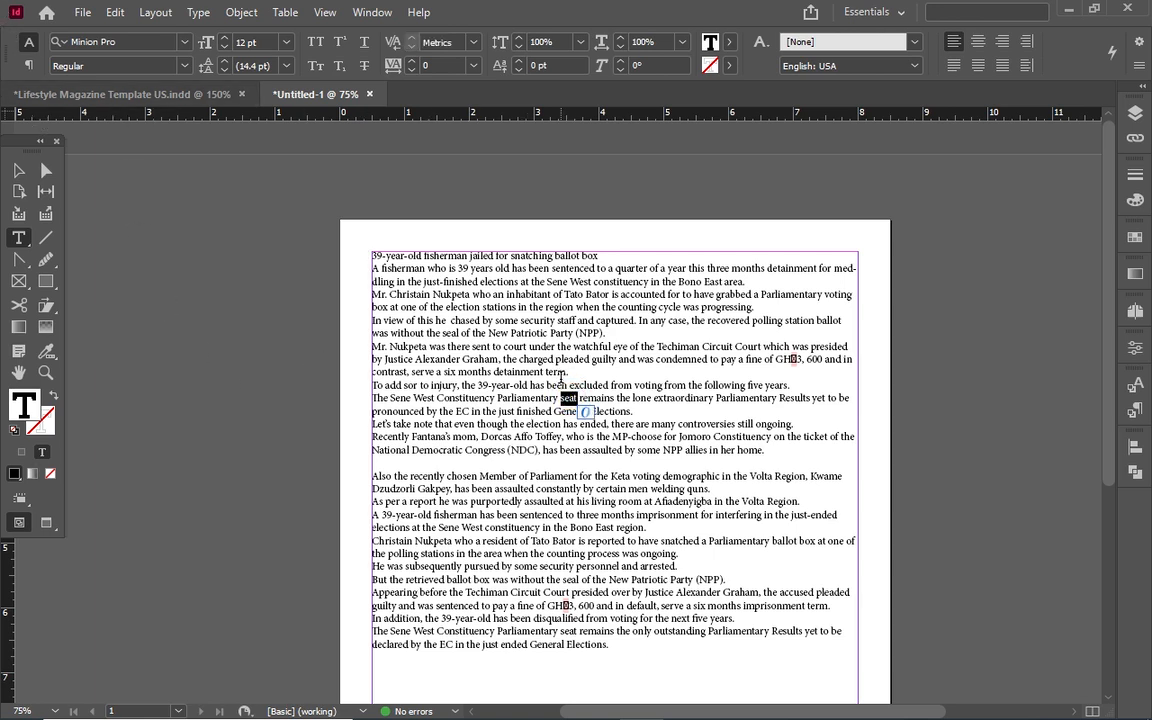
triple_click(562, 384)
left_click(564, 385)
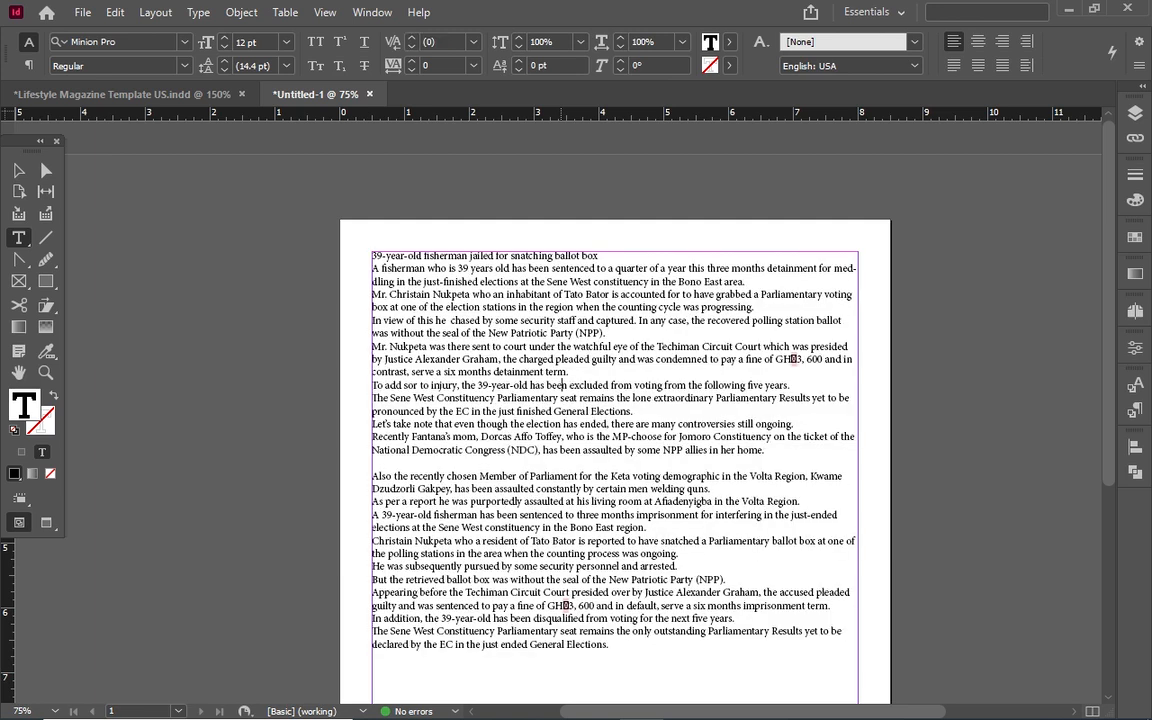
Step: Set the font size of the entire Fisherman story to 15 pt
double_click(521, 356)
key("ctrl+a")
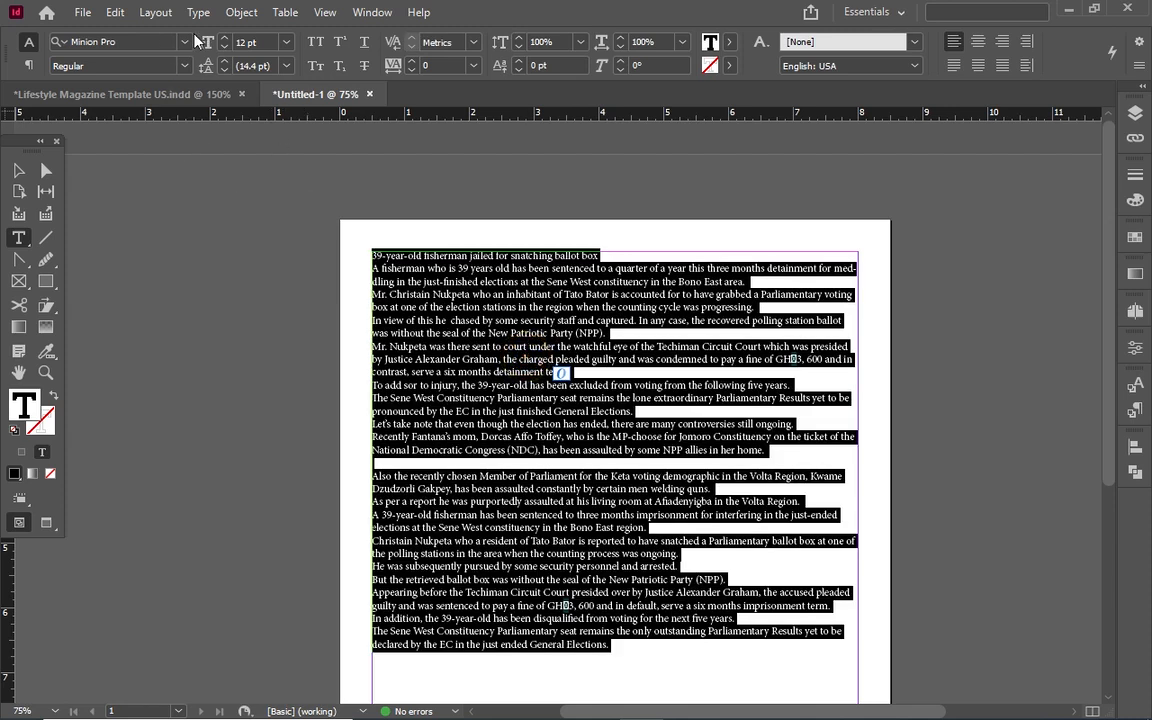
left_click(225, 38)
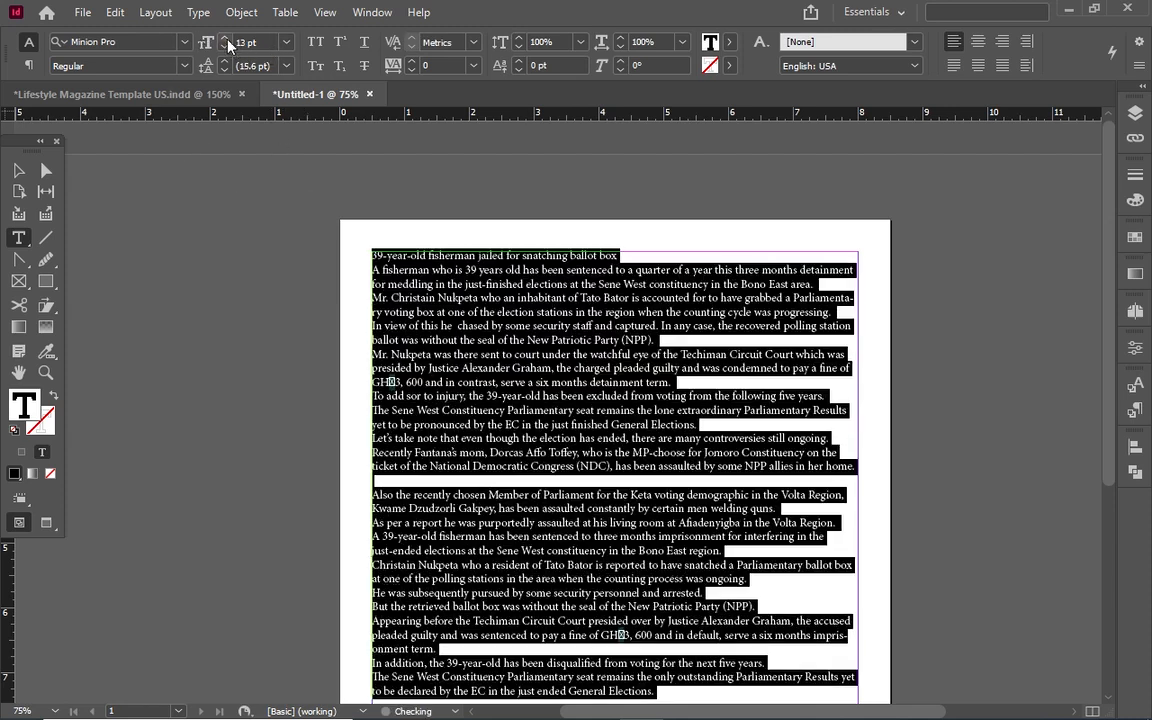
left_click(225, 38)
scroll(728, 312, "down", 5)
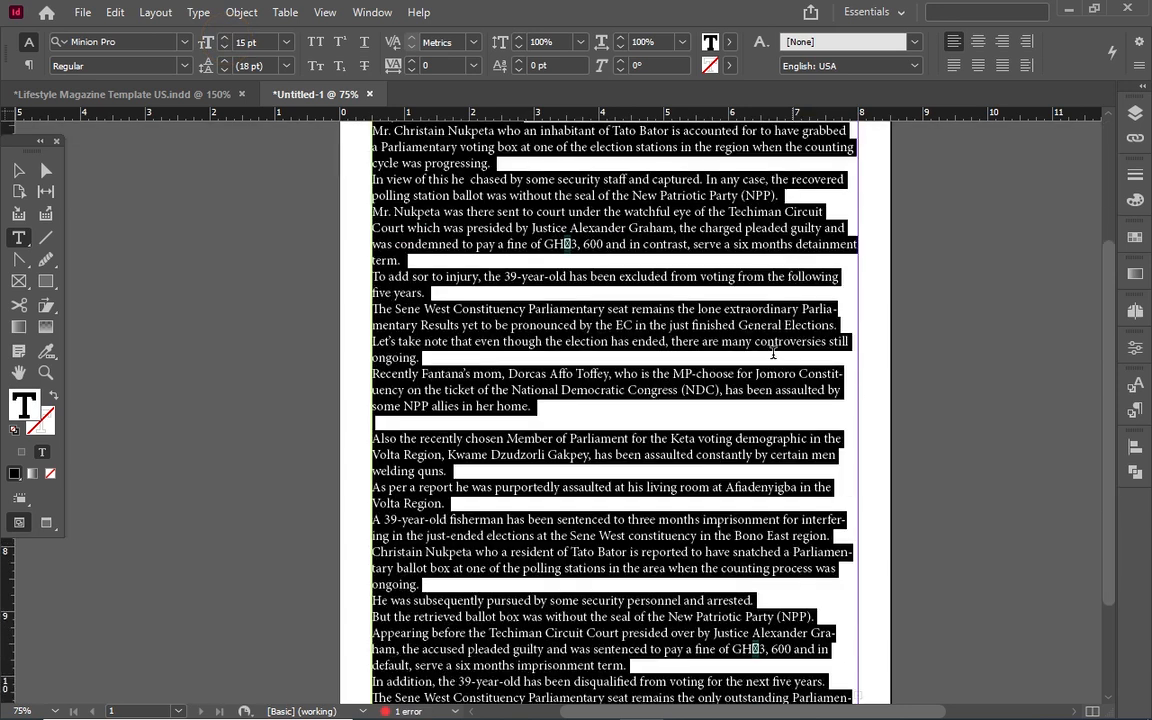
Step: Reduce the font size of the entire Fisherman story to 14 pt and check that it fits its frame
scroll(765, 349, "up", 2)
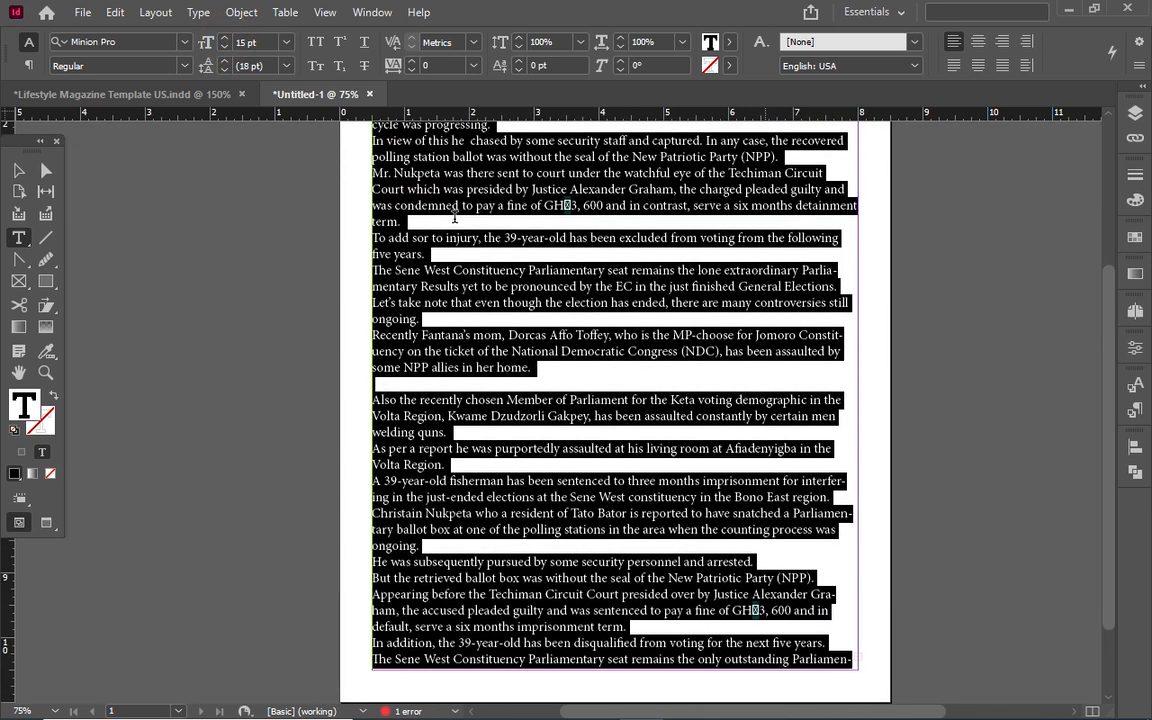
left_click(226, 47)
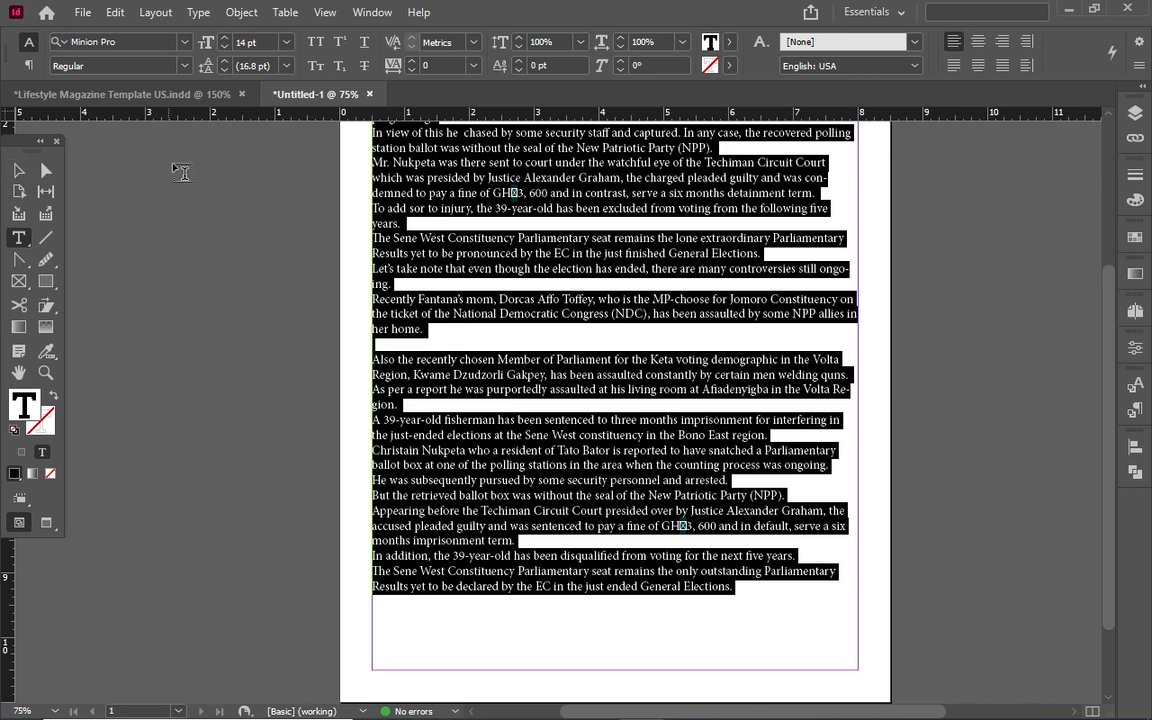
left_click(18, 170)
scroll(400, 272, "up", 4)
scroll(416, 270, "down", 5)
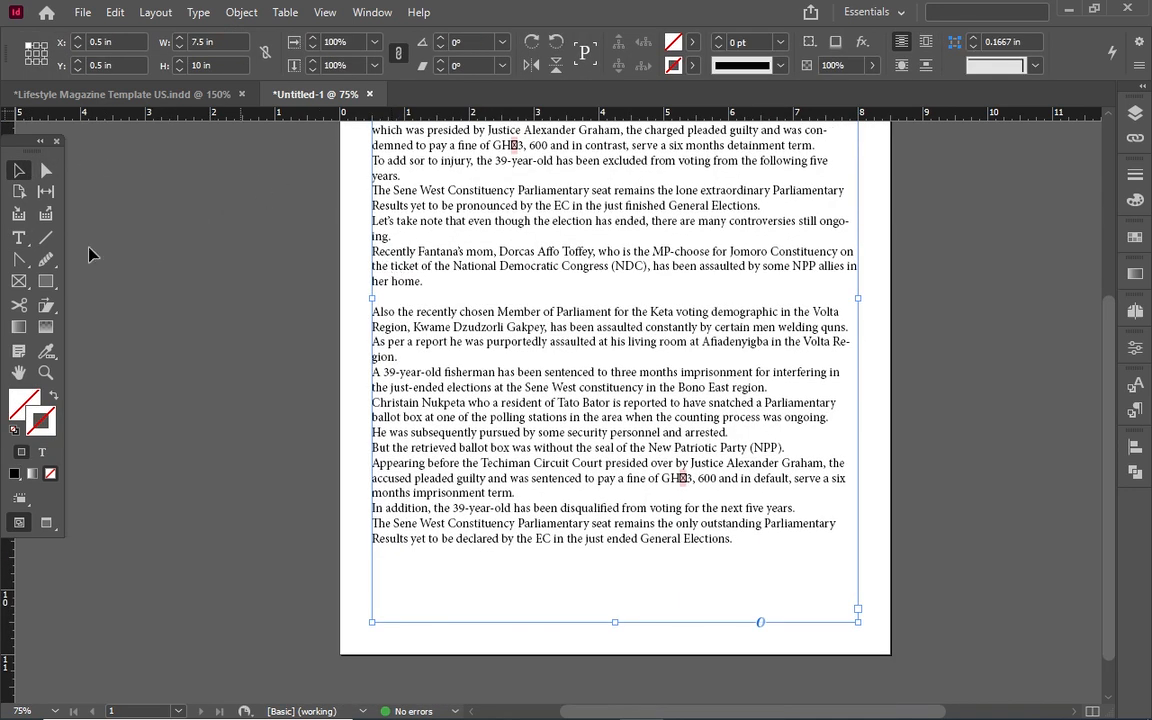
Step: Change the font of the entire Fisherman story to Acumin Pro Regular, chosen from the favorite fonts
left_click(18, 237)
double_click(578, 251)
key("ctrl+a")
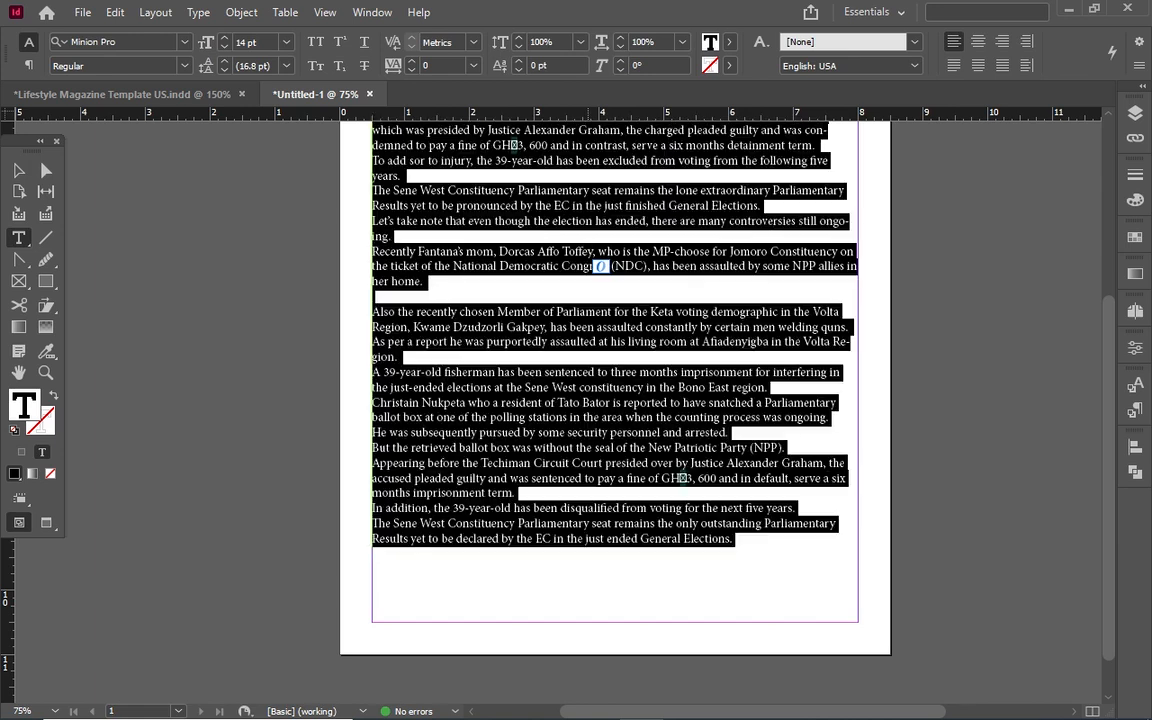
left_click(188, 39)
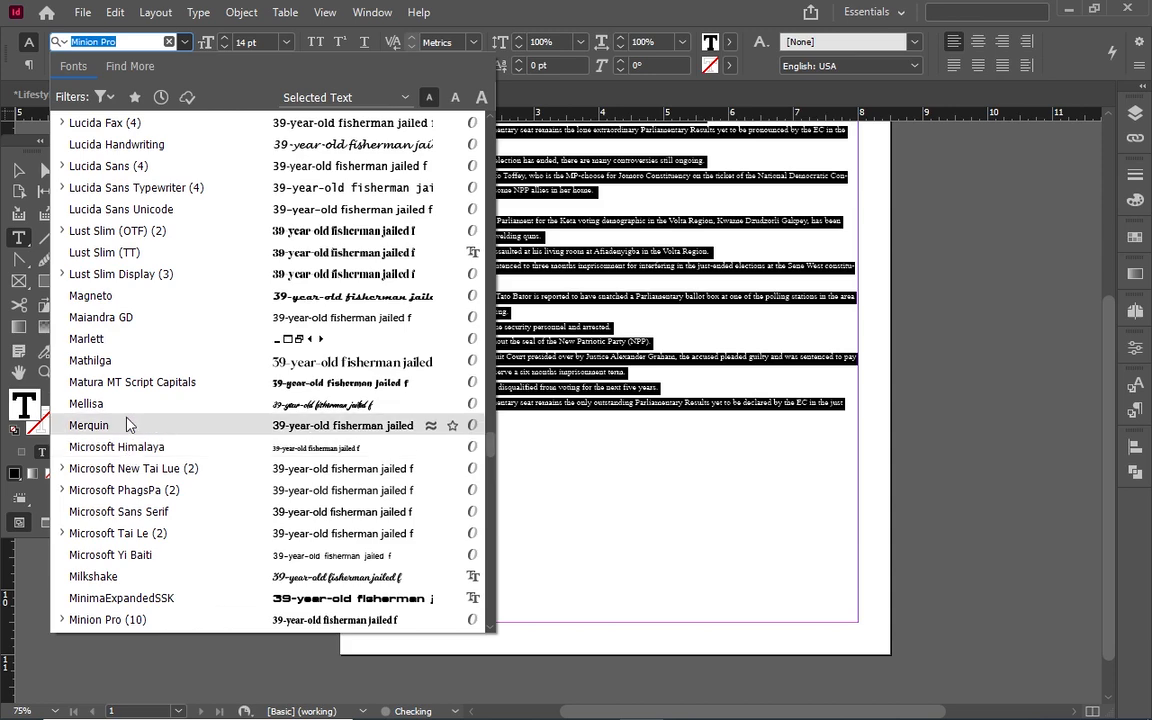
scroll(117, 515, "down", 2)
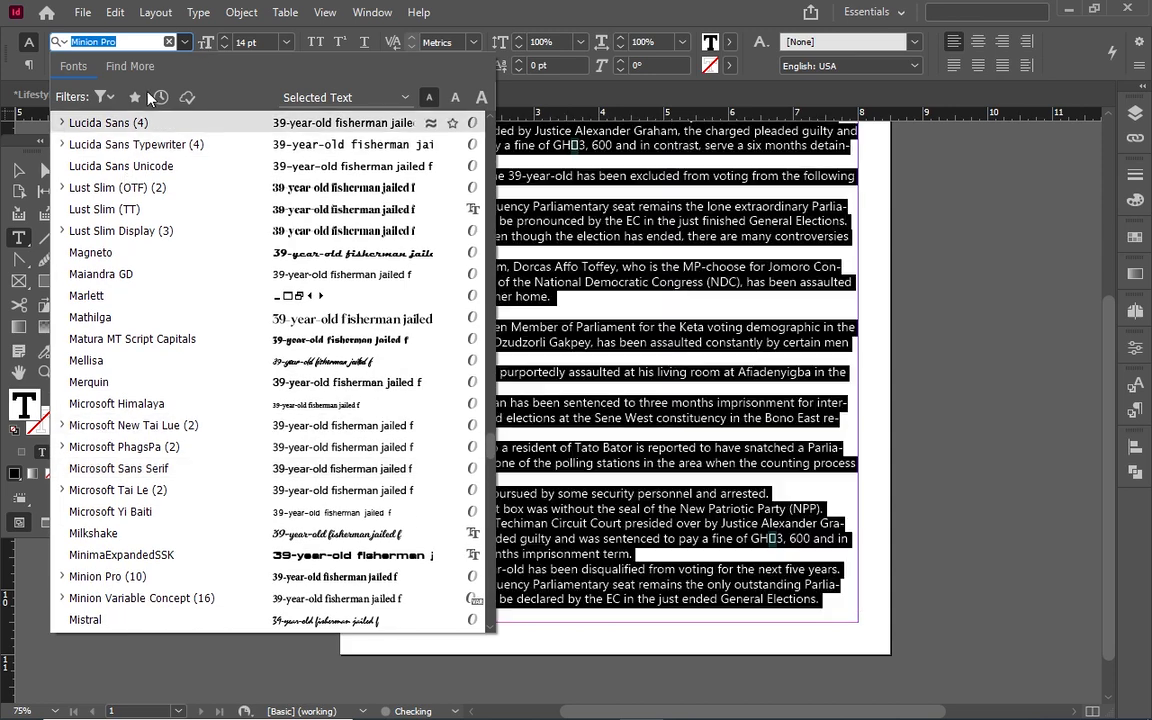
left_click(136, 98)
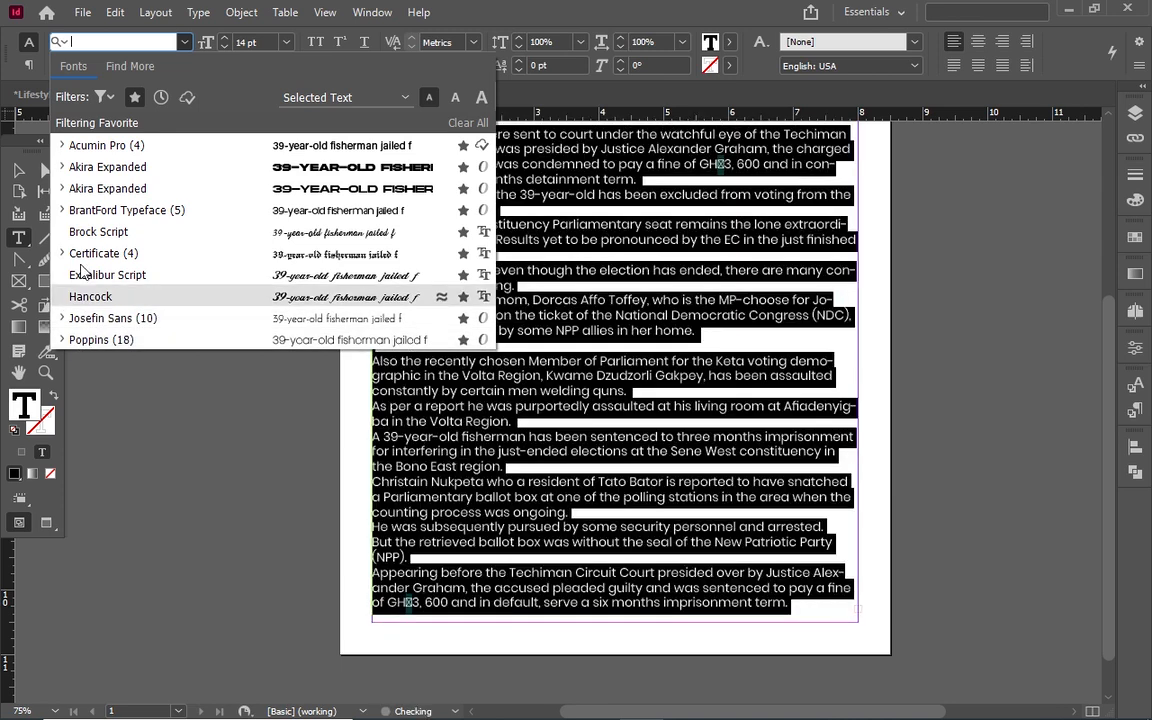
left_click(78, 148)
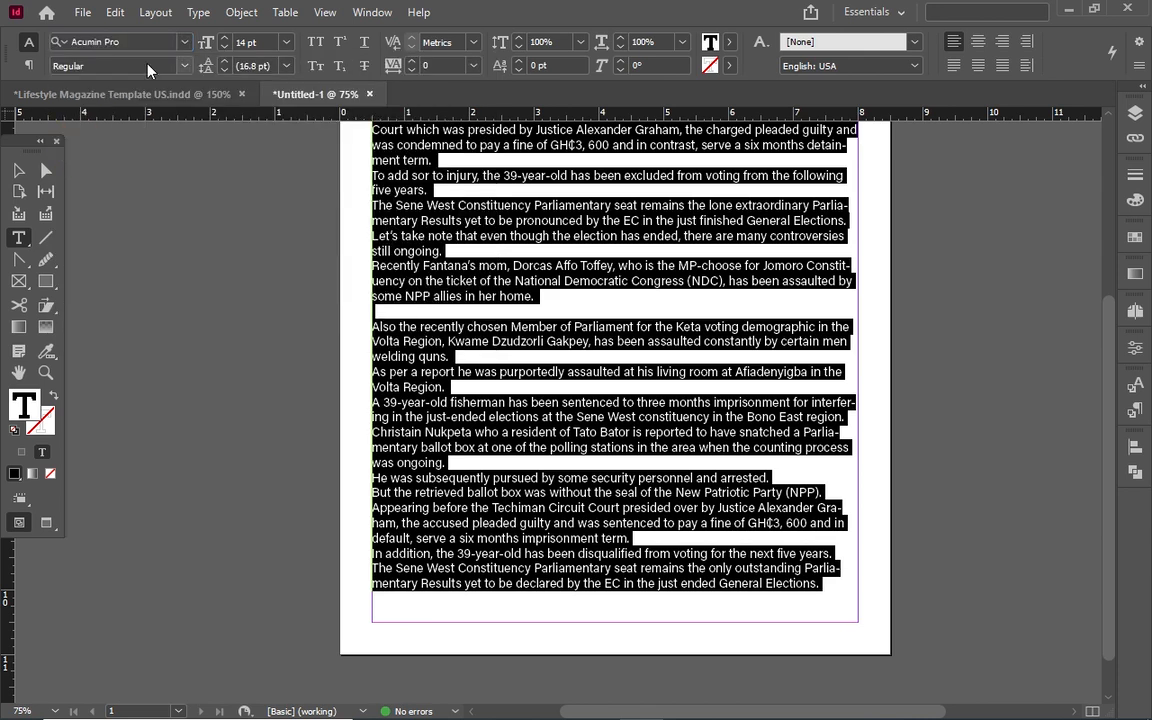
left_click(19, 191)
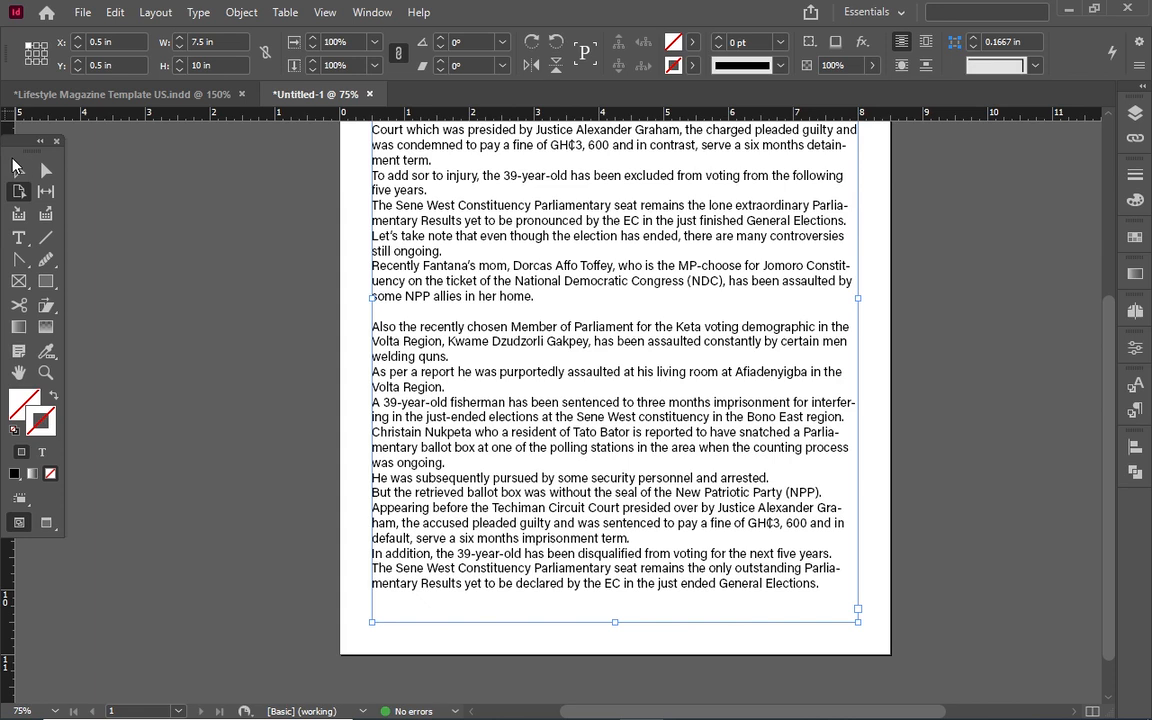
left_click(16, 168)
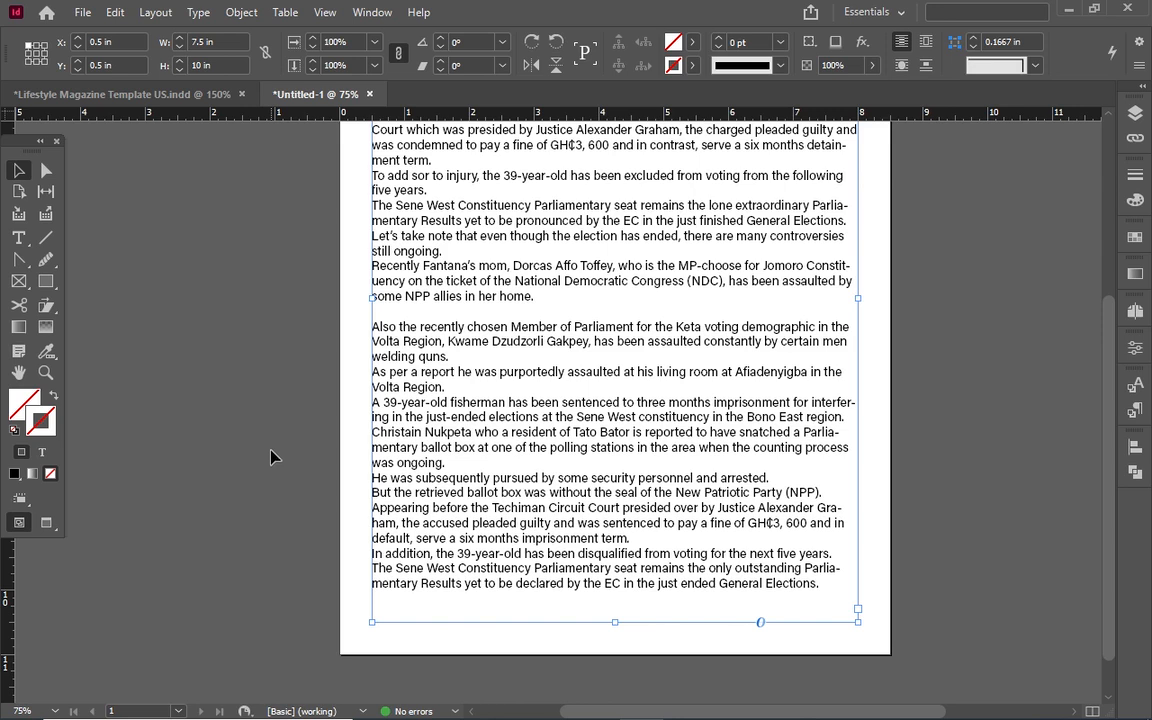
Step: Examine the reformatted story from its headline to the end of the text frame
scroll(270, 460, "up", 4)
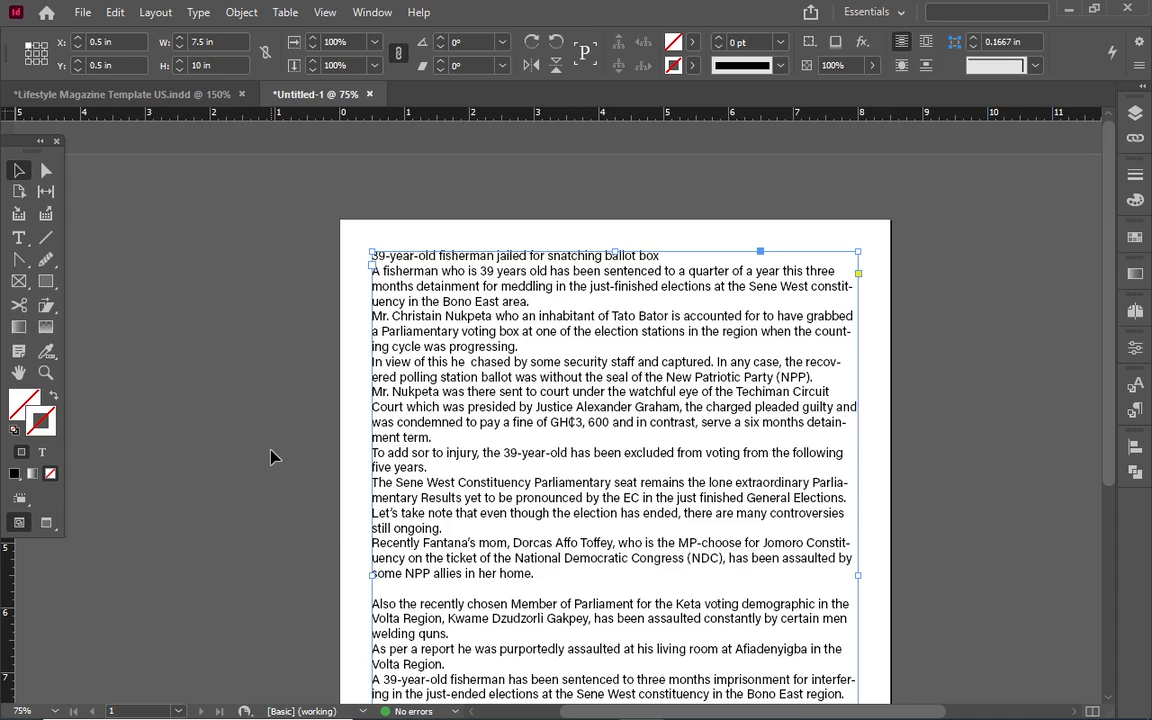
scroll(270, 457, "down", 5)
scroll(270, 457, "up", 5)
scroll(270, 457, "down", 1)
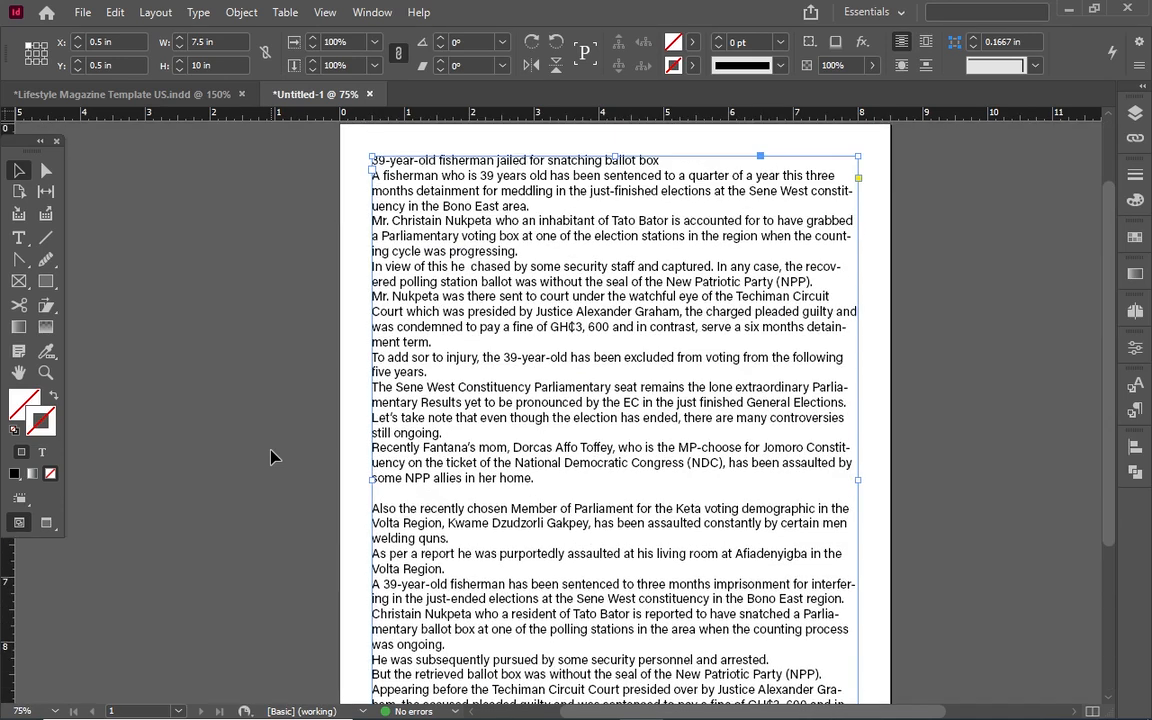
scroll(726, 557, "right", 2)
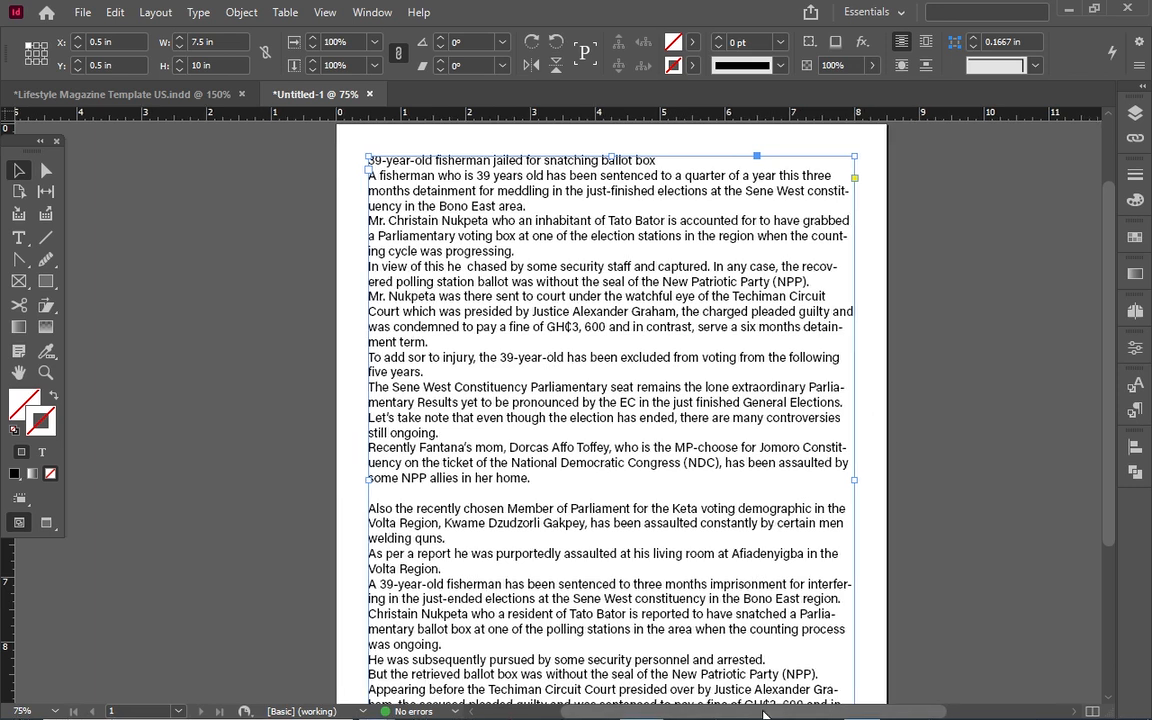
scroll(730, 600, "down", 5)
scroll(728, 560, "up", 3)
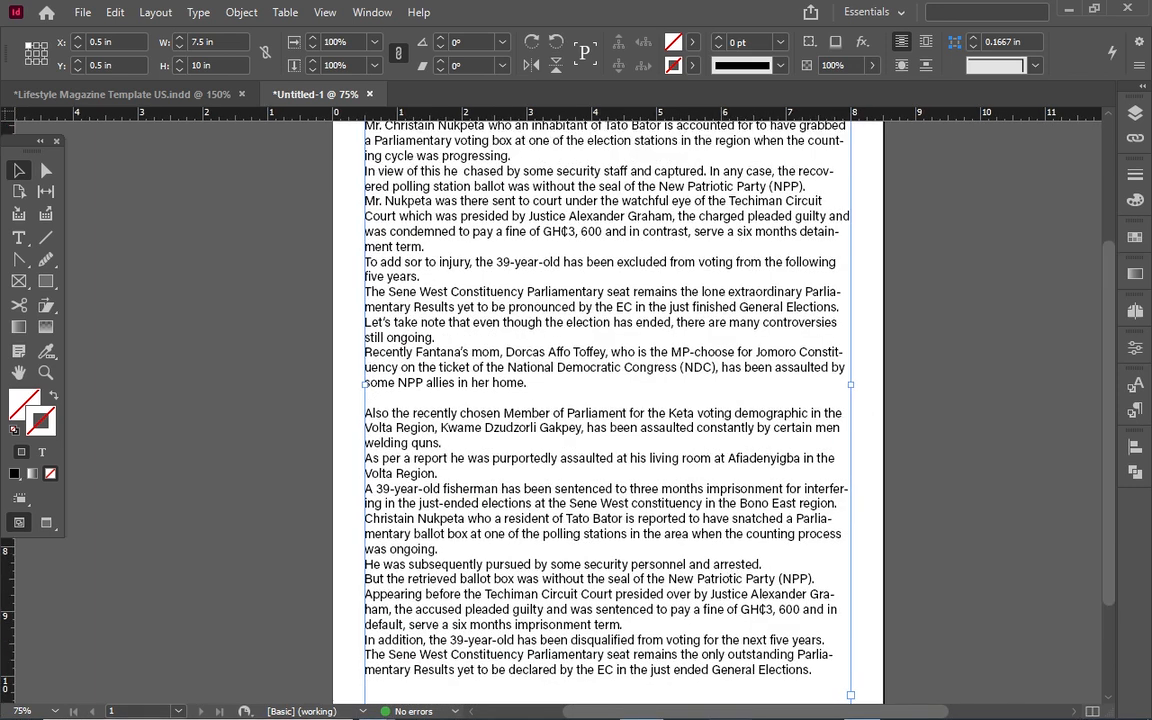
key("ctrl+minus")
key("ctrl+equal")
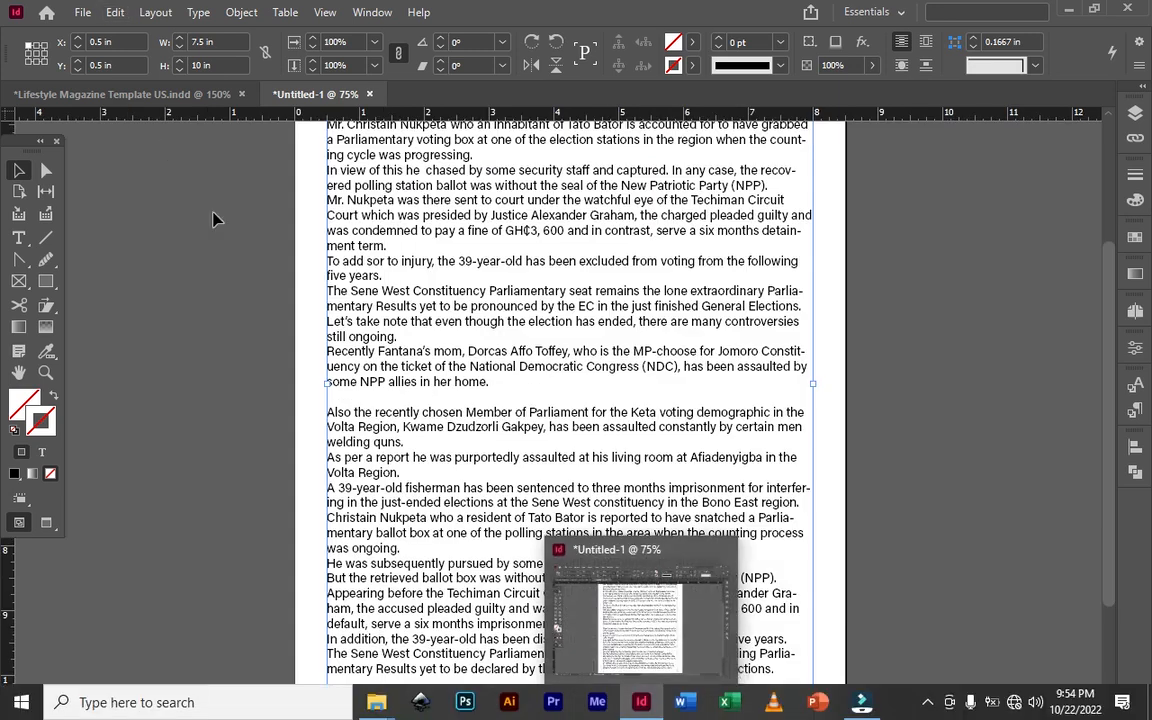
scroll(530, 232, "up", 3)
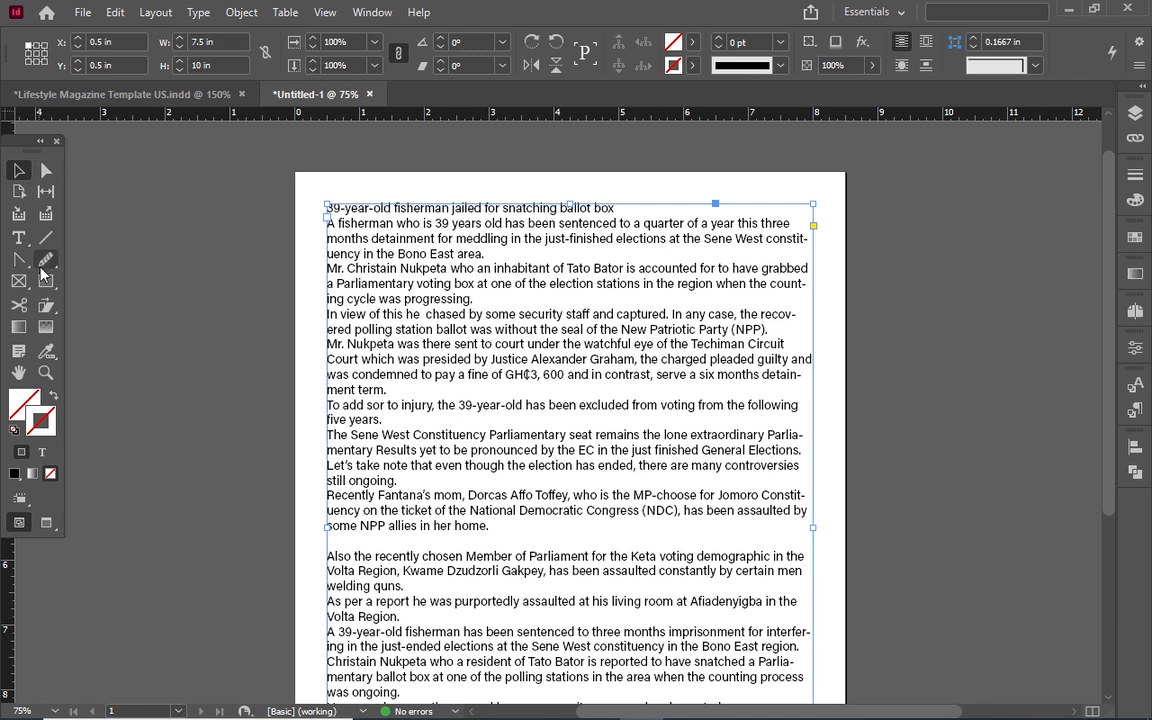
Step: Set the story's tracking to -75 and bring up its paragraph and text frame properties
left_click(21, 239)
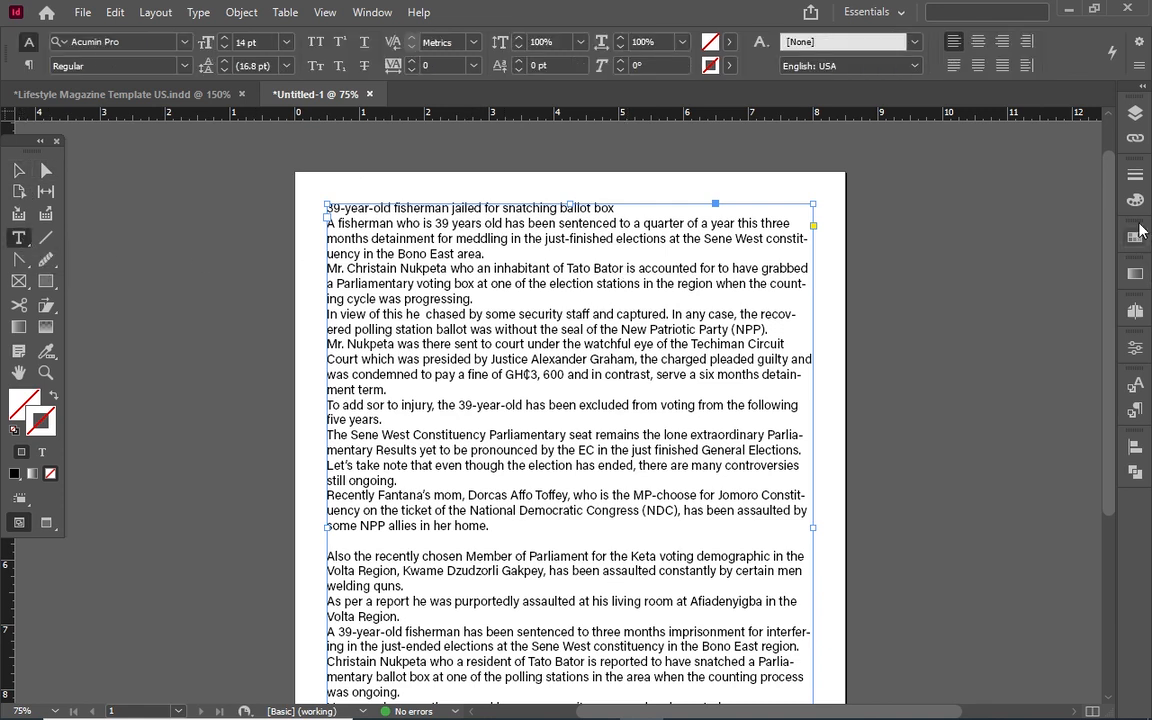
left_click(1135, 346)
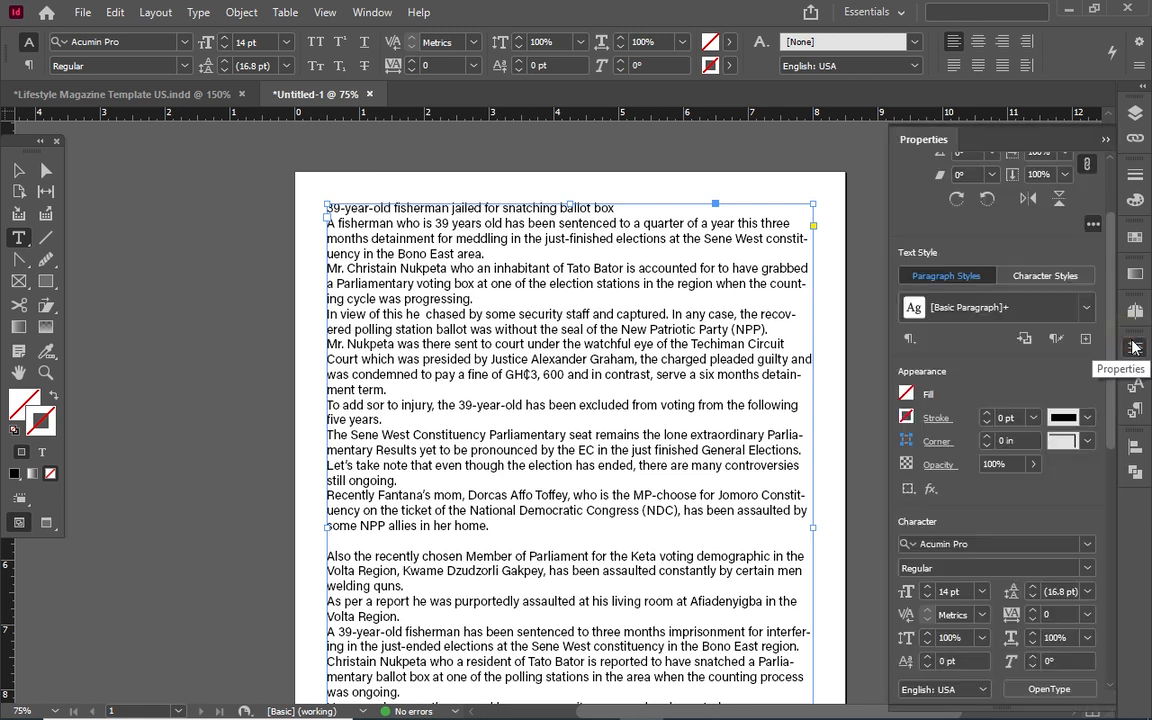
left_click(28, 64)
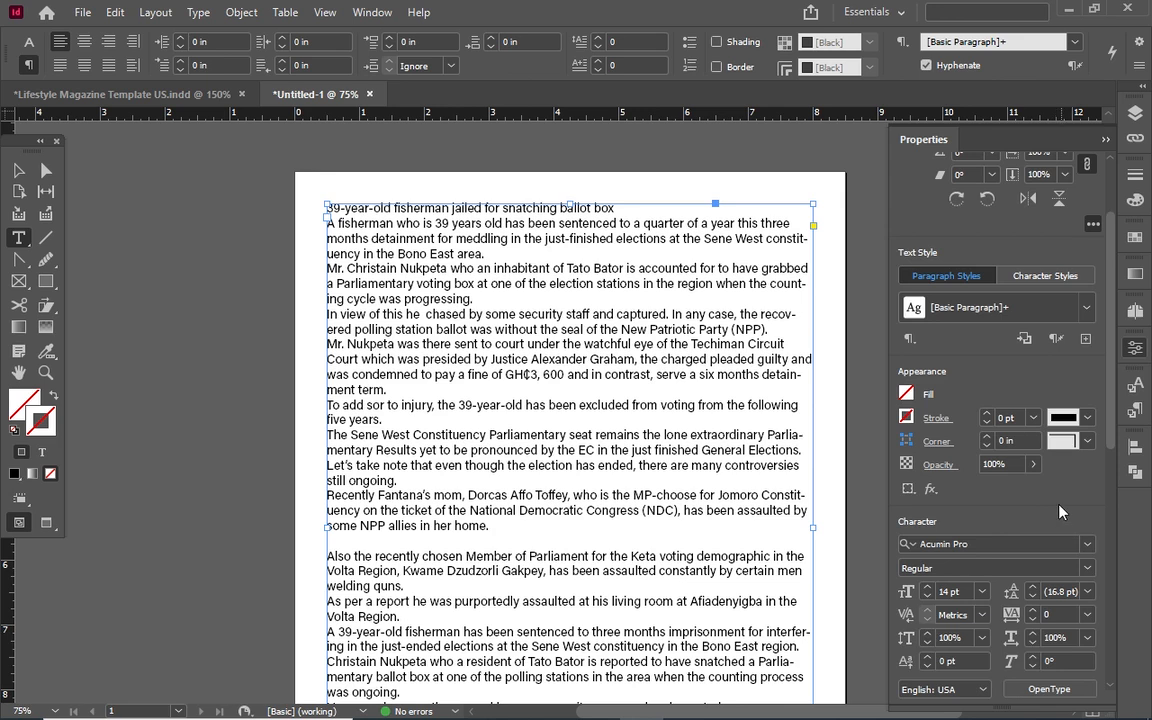
scroll(1060, 506, "down", 6)
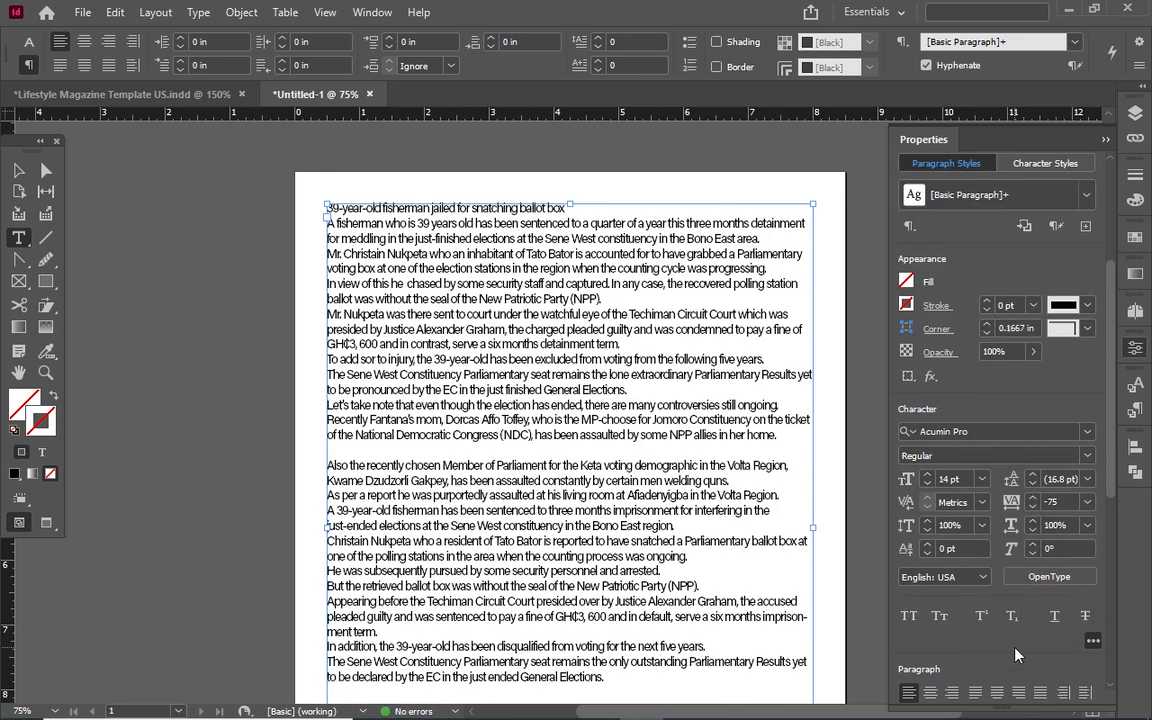
scroll(1015, 654, "down", 5)
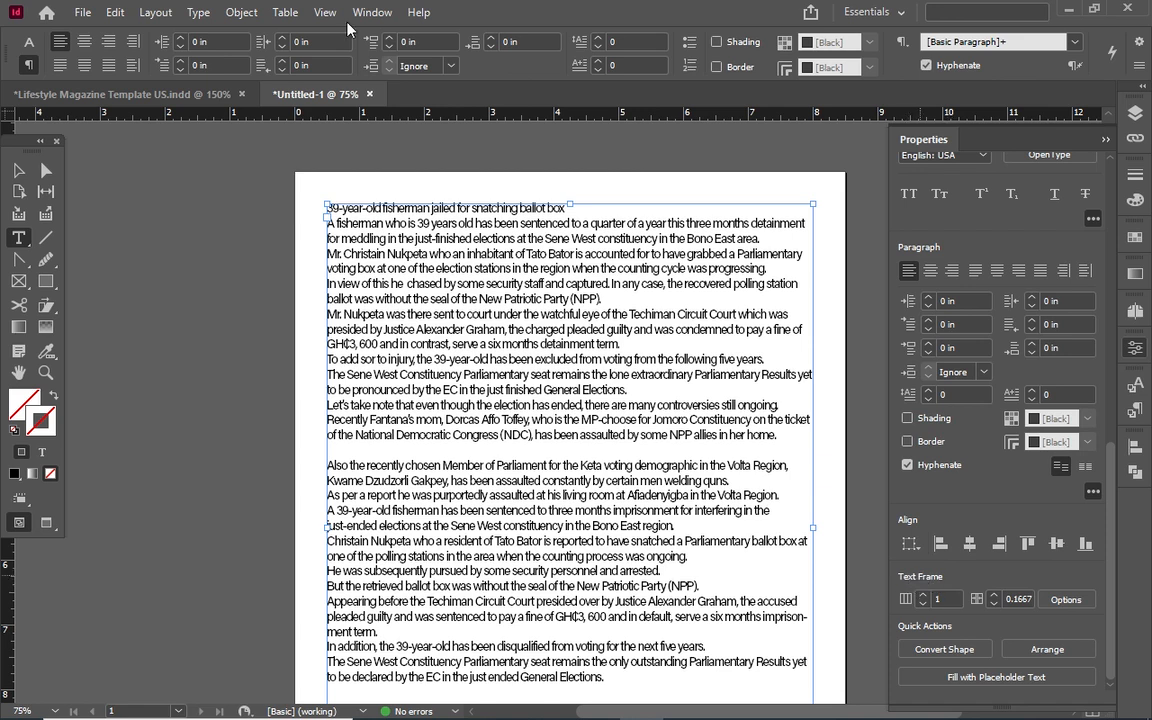
left_click(198, 12)
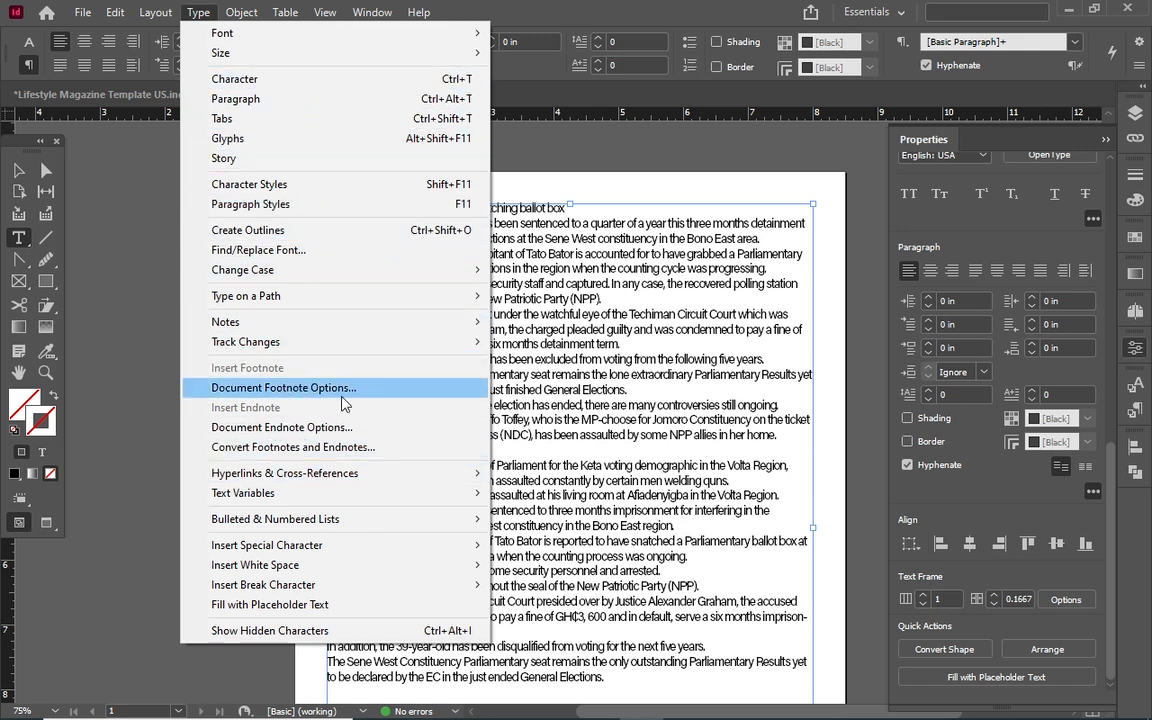
mouse_move(295, 594)
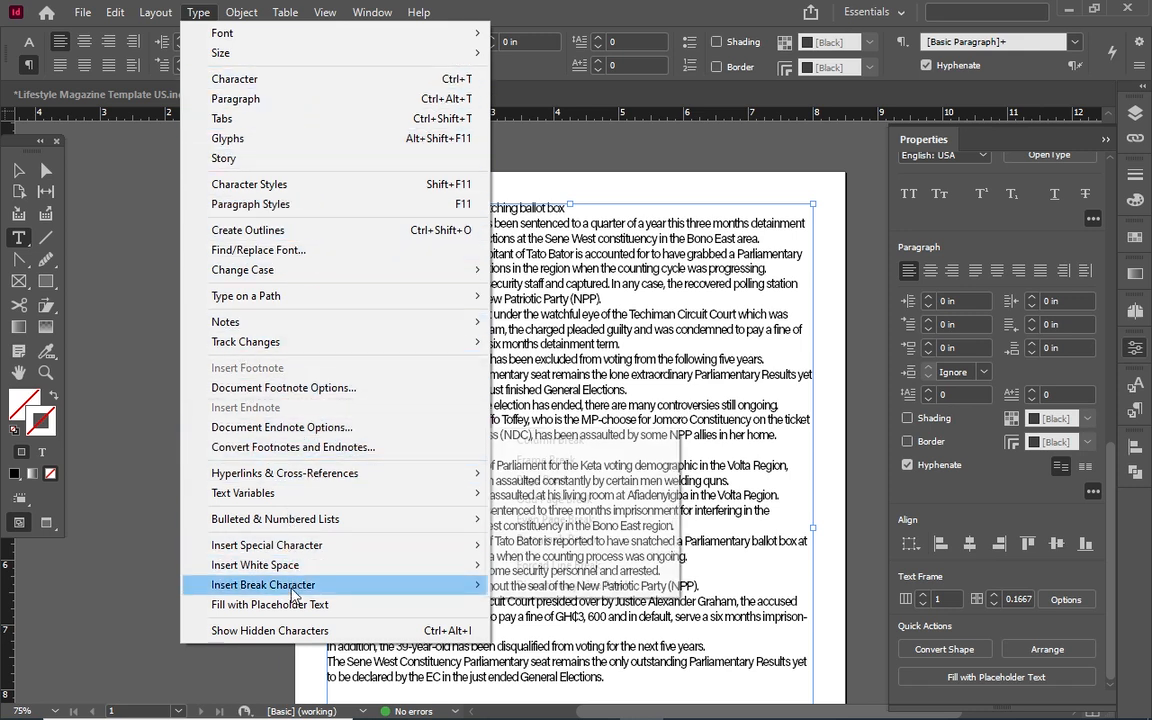
left_click(244, 12)
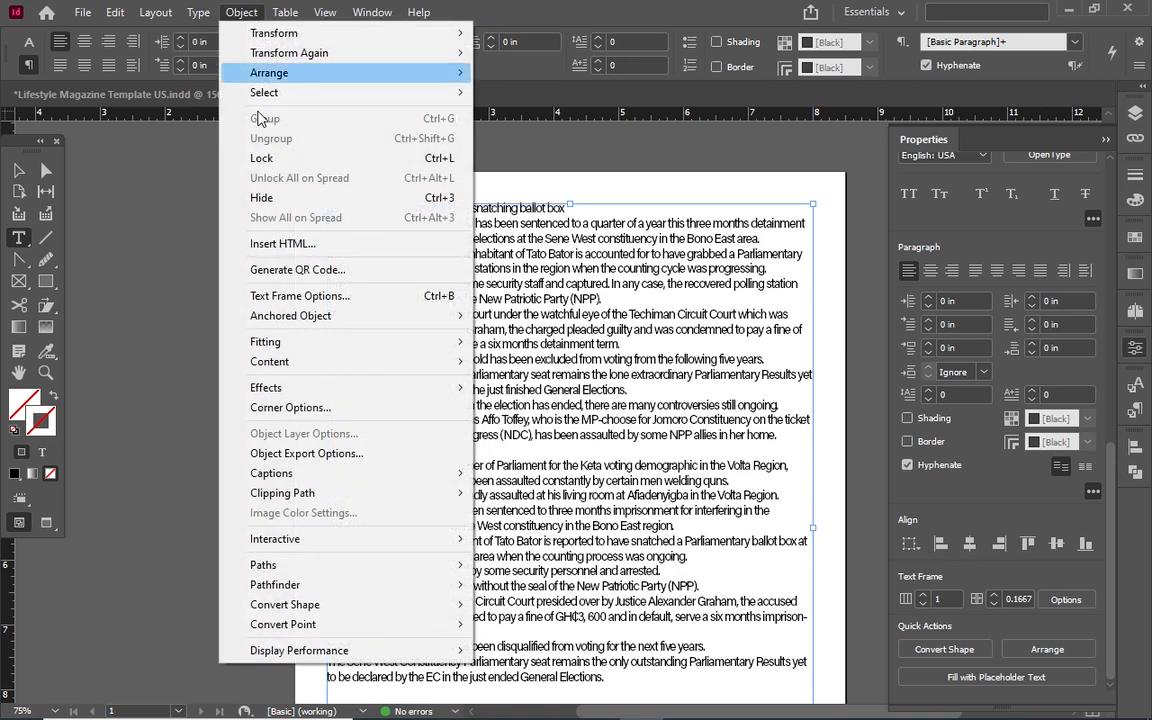
left_click(303, 297)
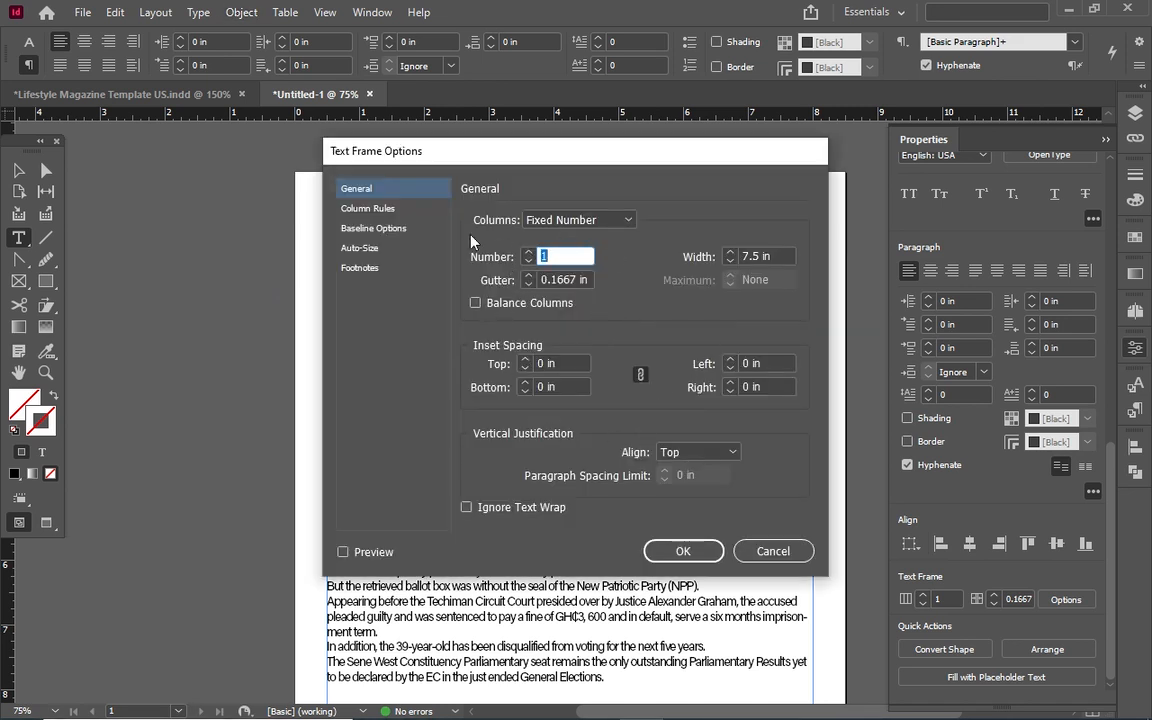
left_click(385, 209)
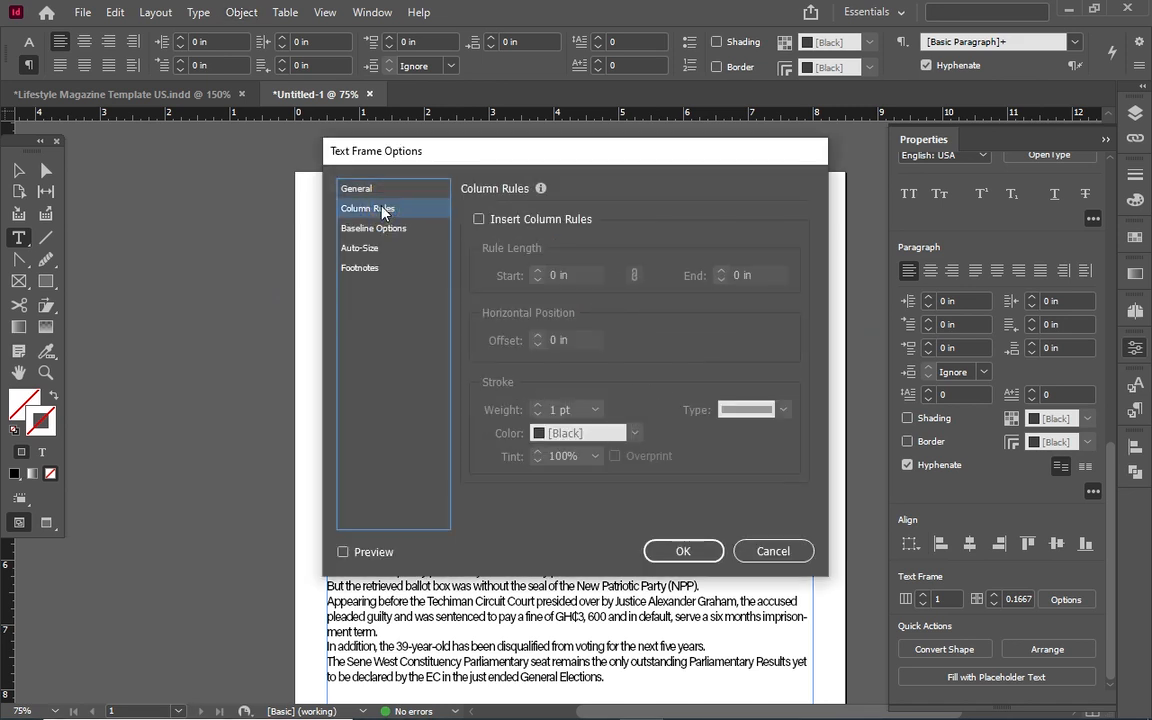
left_click(479, 220)
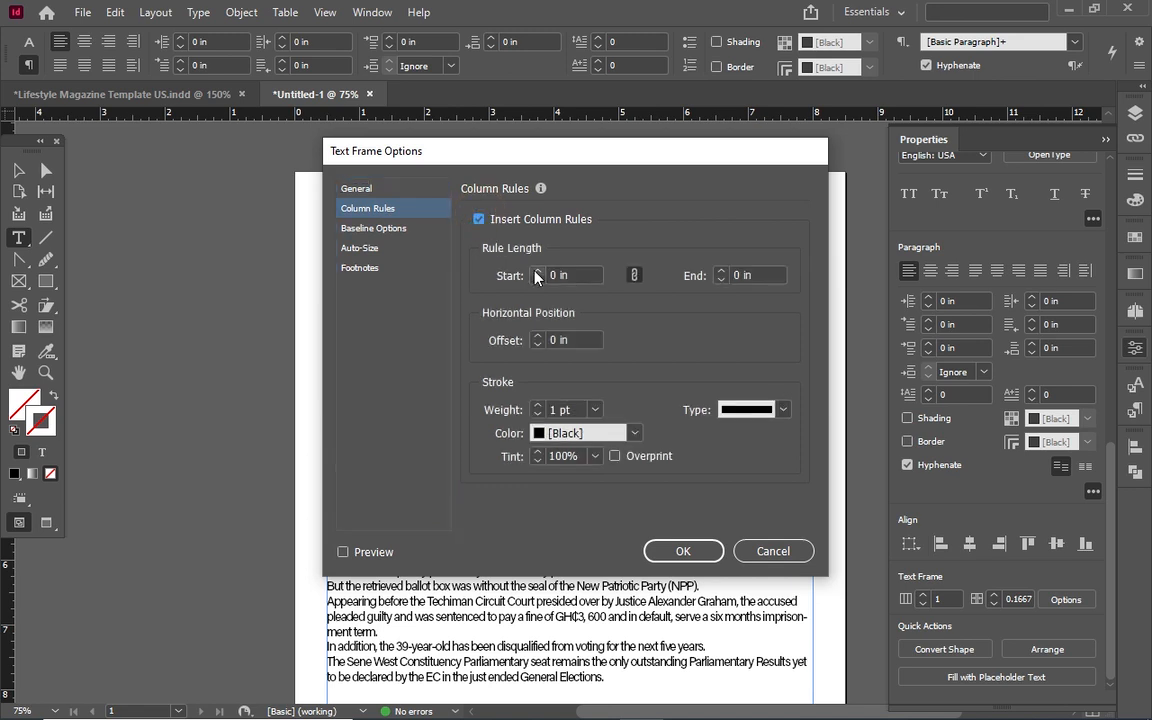
left_click(788, 546)
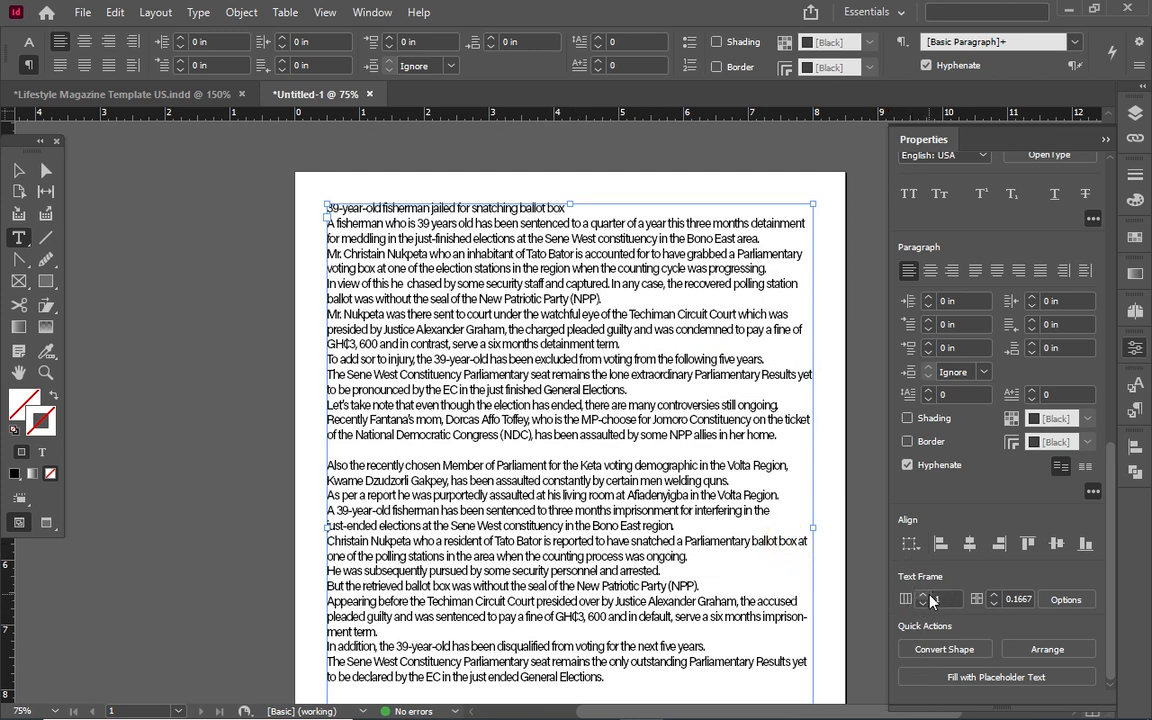
Step: Split the story's text frame into 3 columns with a 0.3125 in gutter
left_click(924, 594)
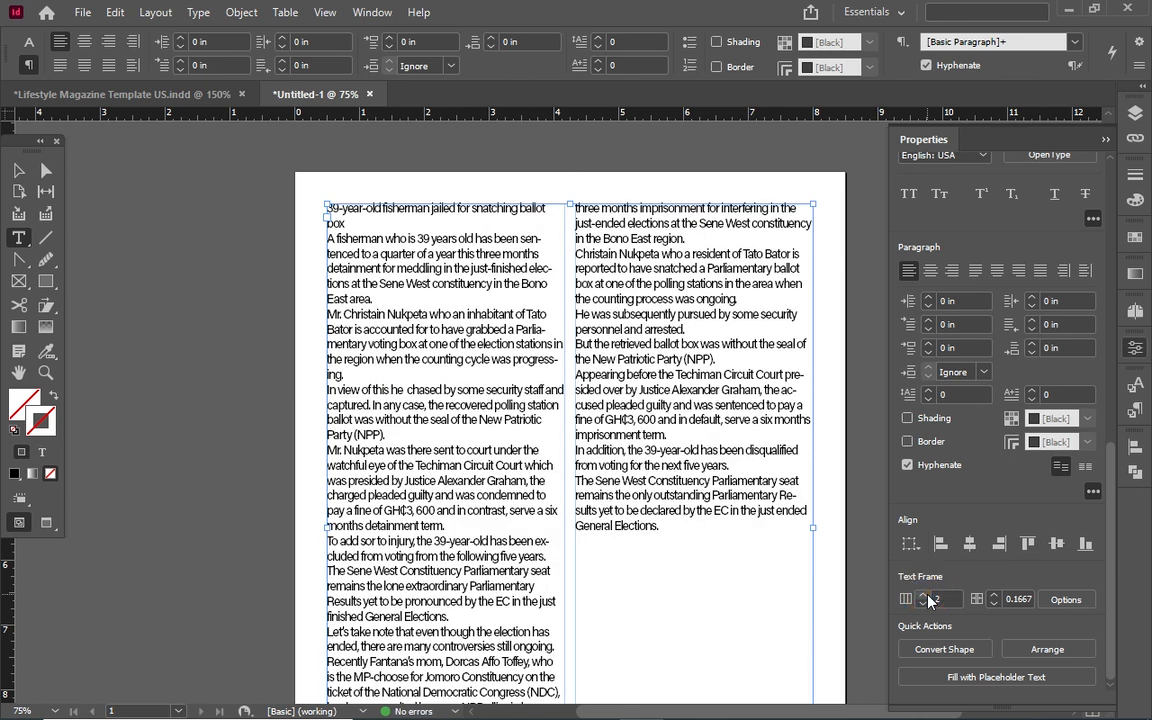
left_click(993, 595)
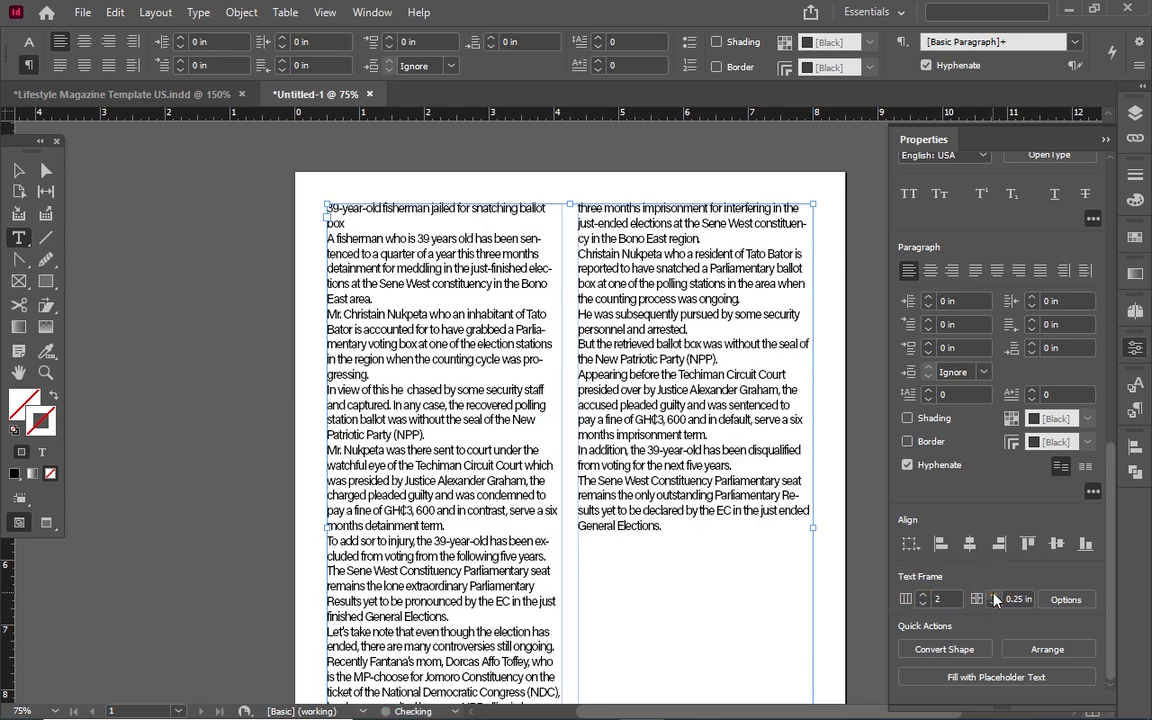
left_click(993, 595)
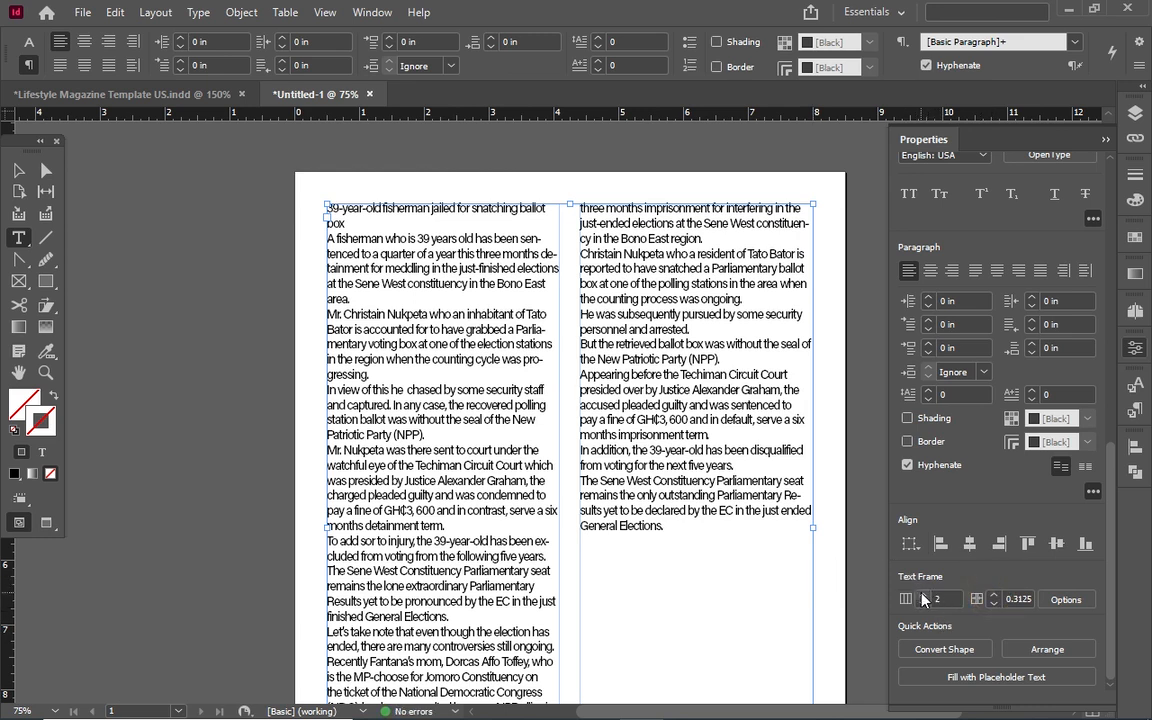
left_click(923, 594)
Step: Deselect the text frame and review the whole three-column page in preview mode at 50% zoom
scroll(725, 531, "down", 3)
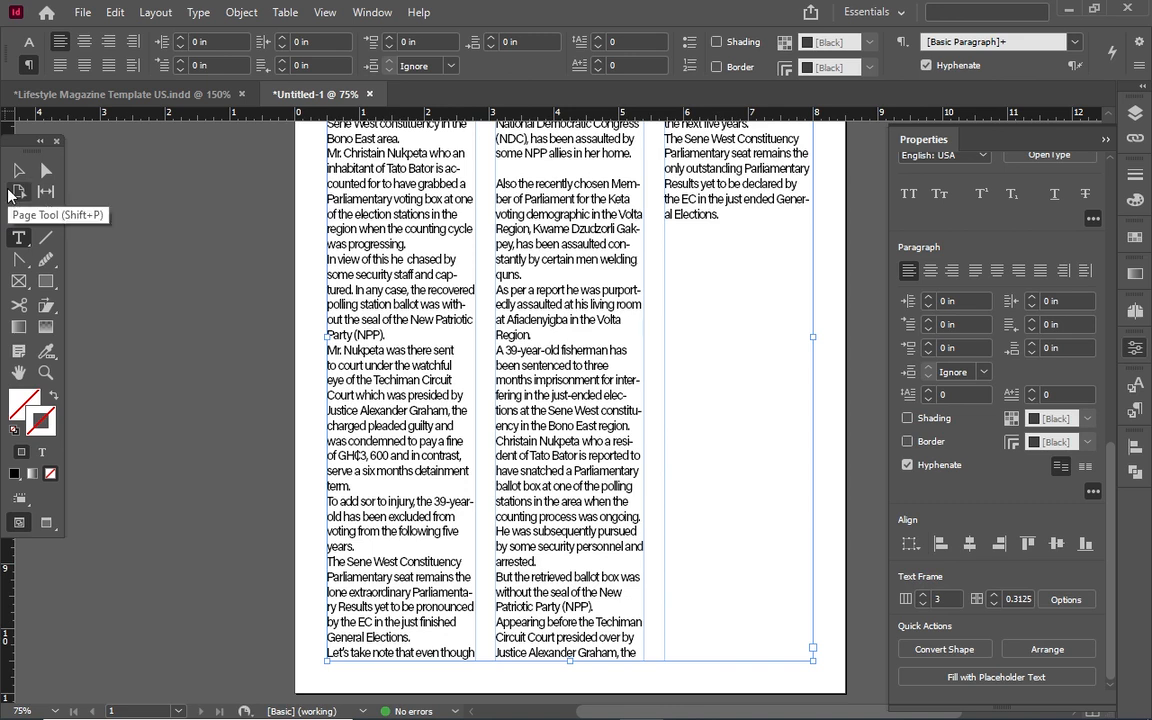
left_click(18, 170)
left_click(149, 218)
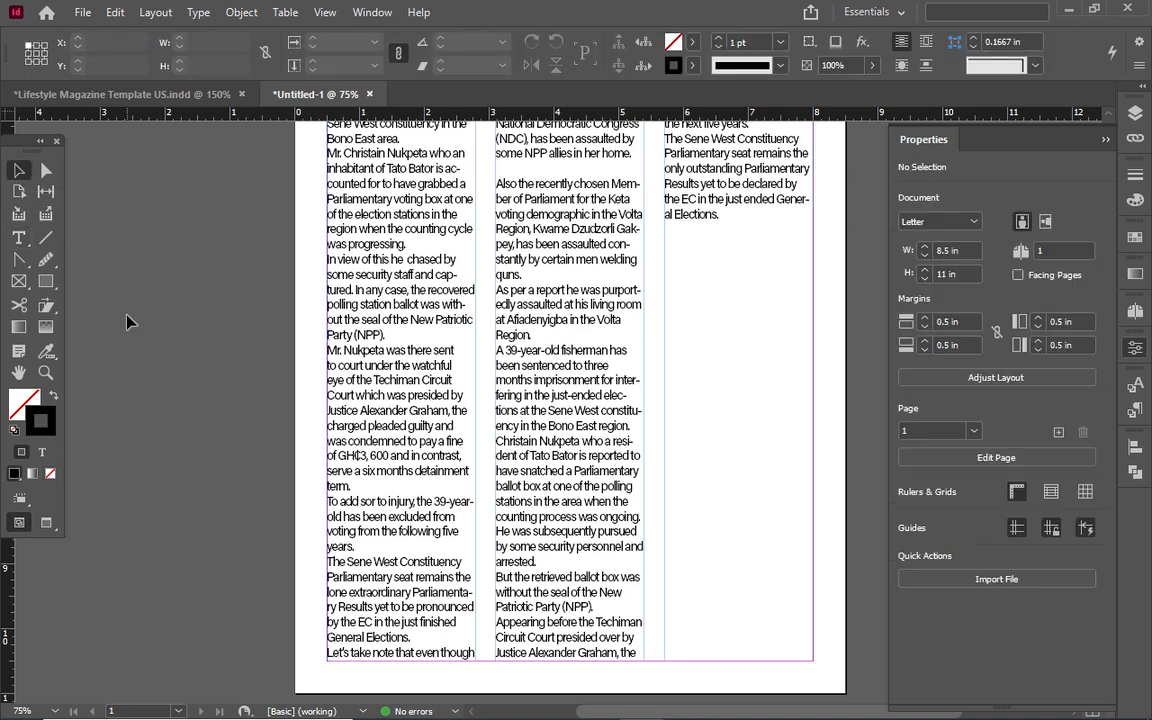
scroll(535, 628, "up", 2)
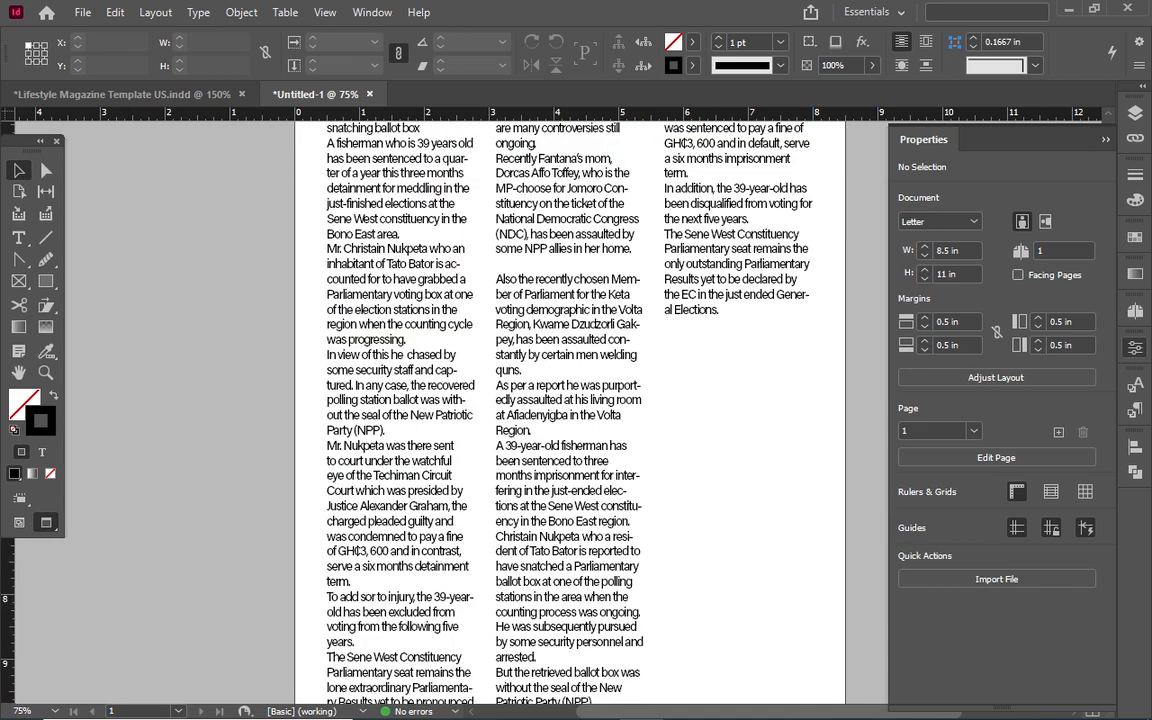
key("ctrl+minus")
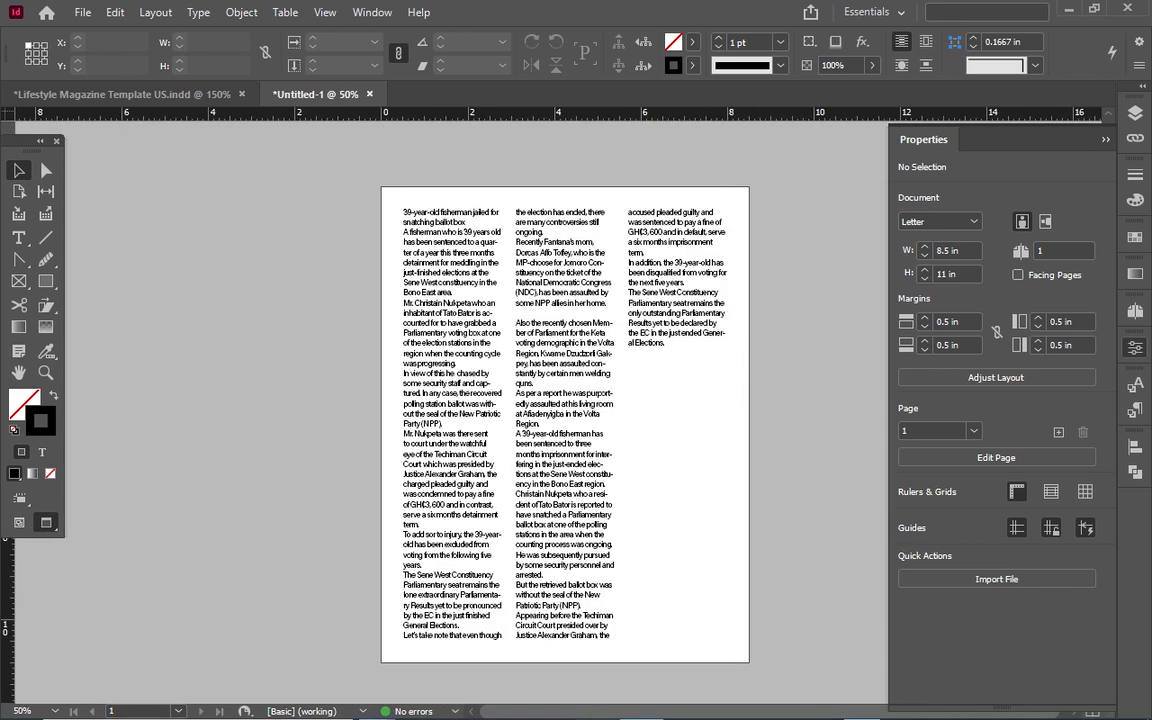